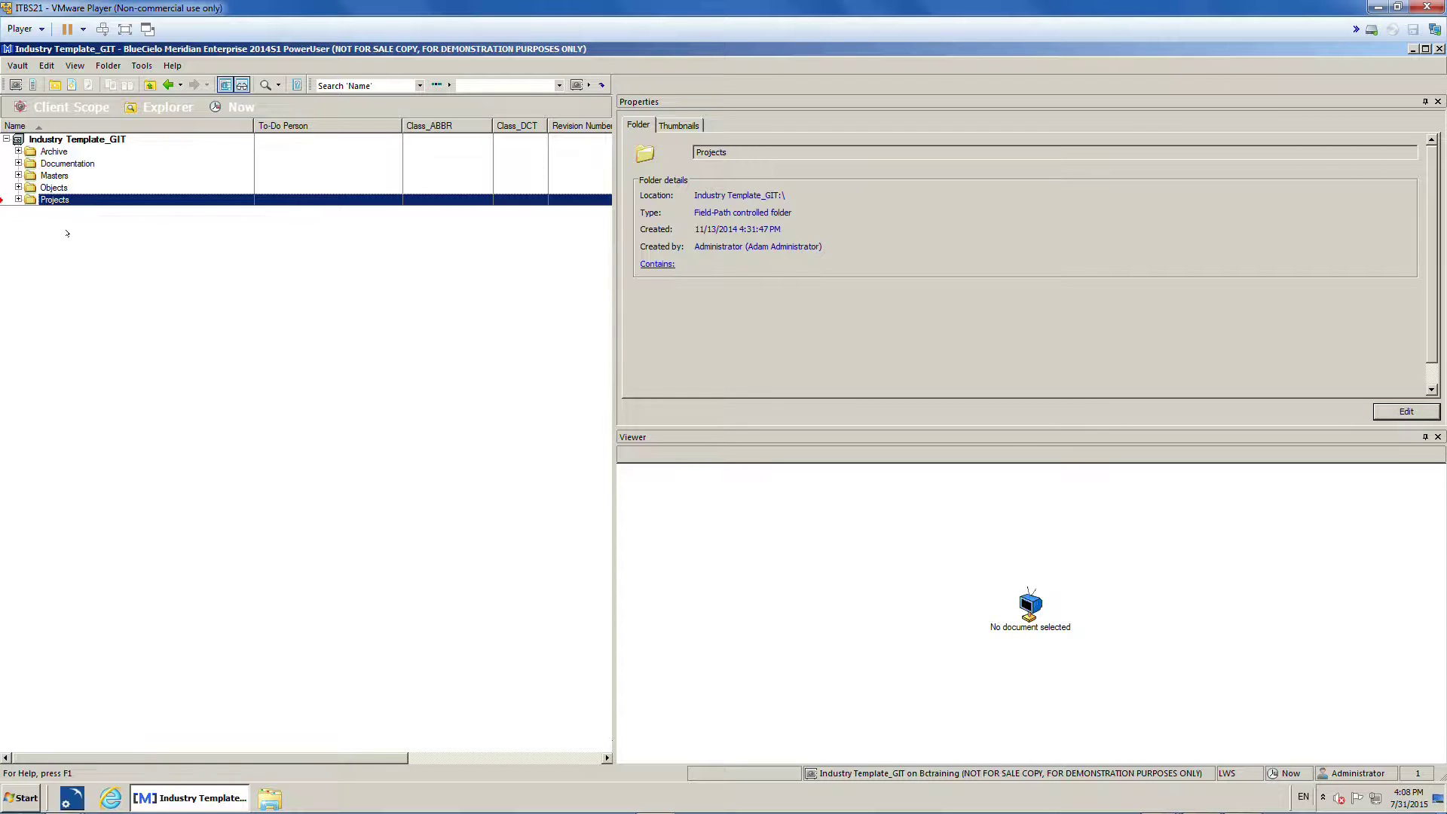
Step: Browse the Masters folder down to the Electrical CID drawings, and collapse the Masters folder again
{"action": "left_click", "coordinate": [52, 176]}
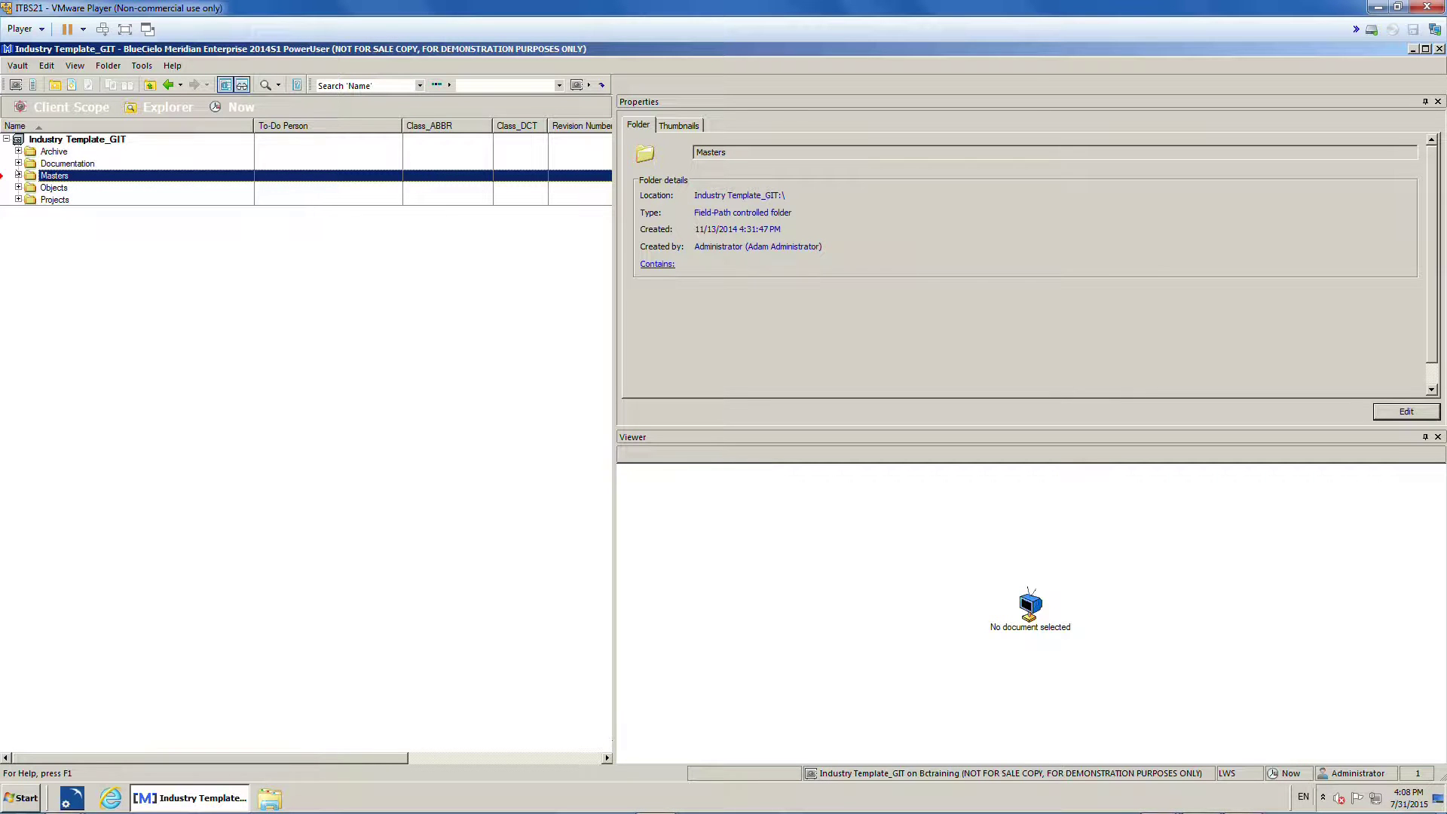
{"action": "left_click", "coordinate": [18, 175]}
{"action": "left_click", "coordinate": [31, 187]}
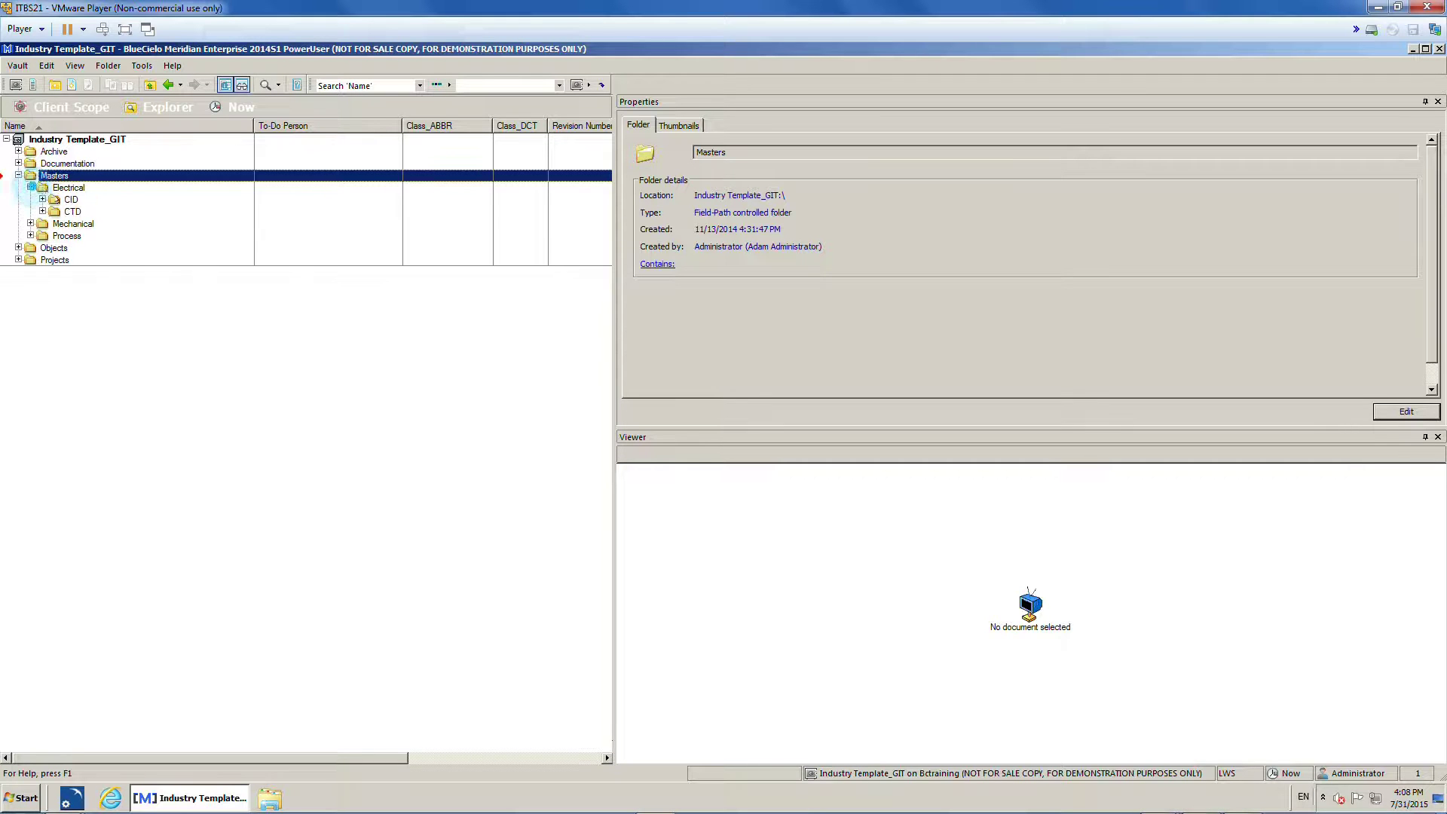
{"action": "left_click", "coordinate": [42, 199]}
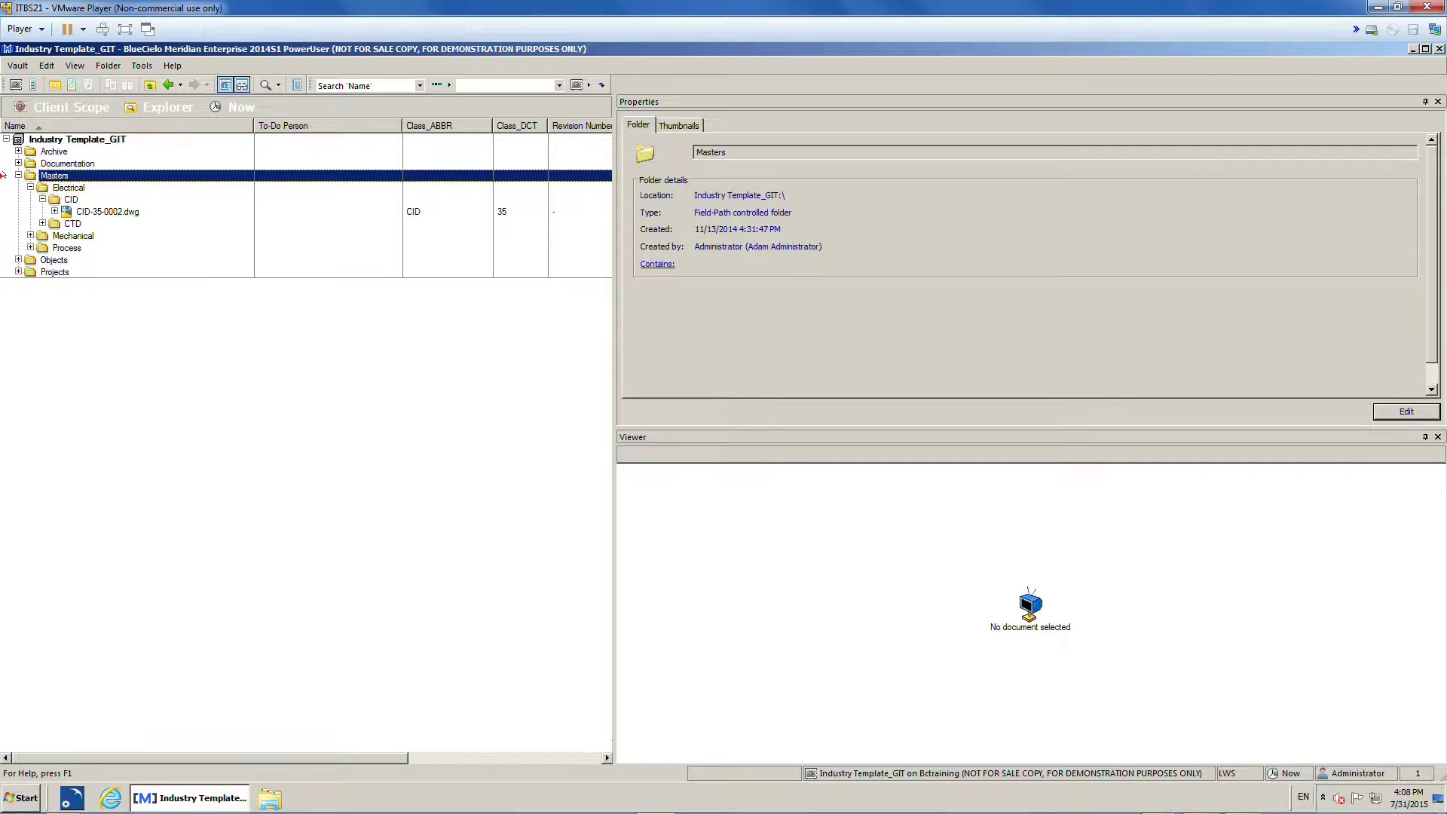
{"action": "left_click", "coordinate": [18, 174]}
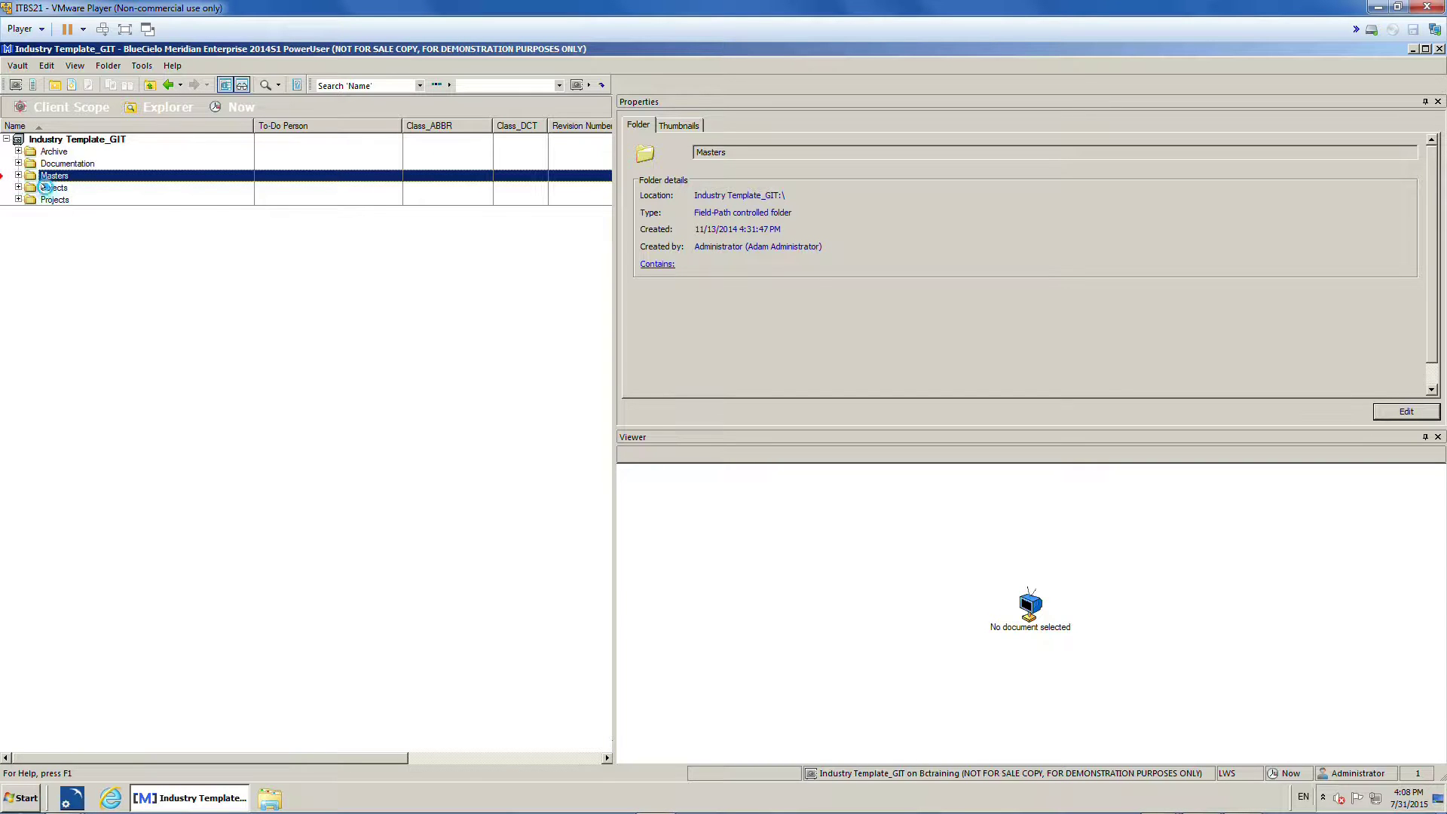
Step: Expand the Objects and Projects folders to view their subfolders
{"action": "left_click", "coordinate": [53, 187]}
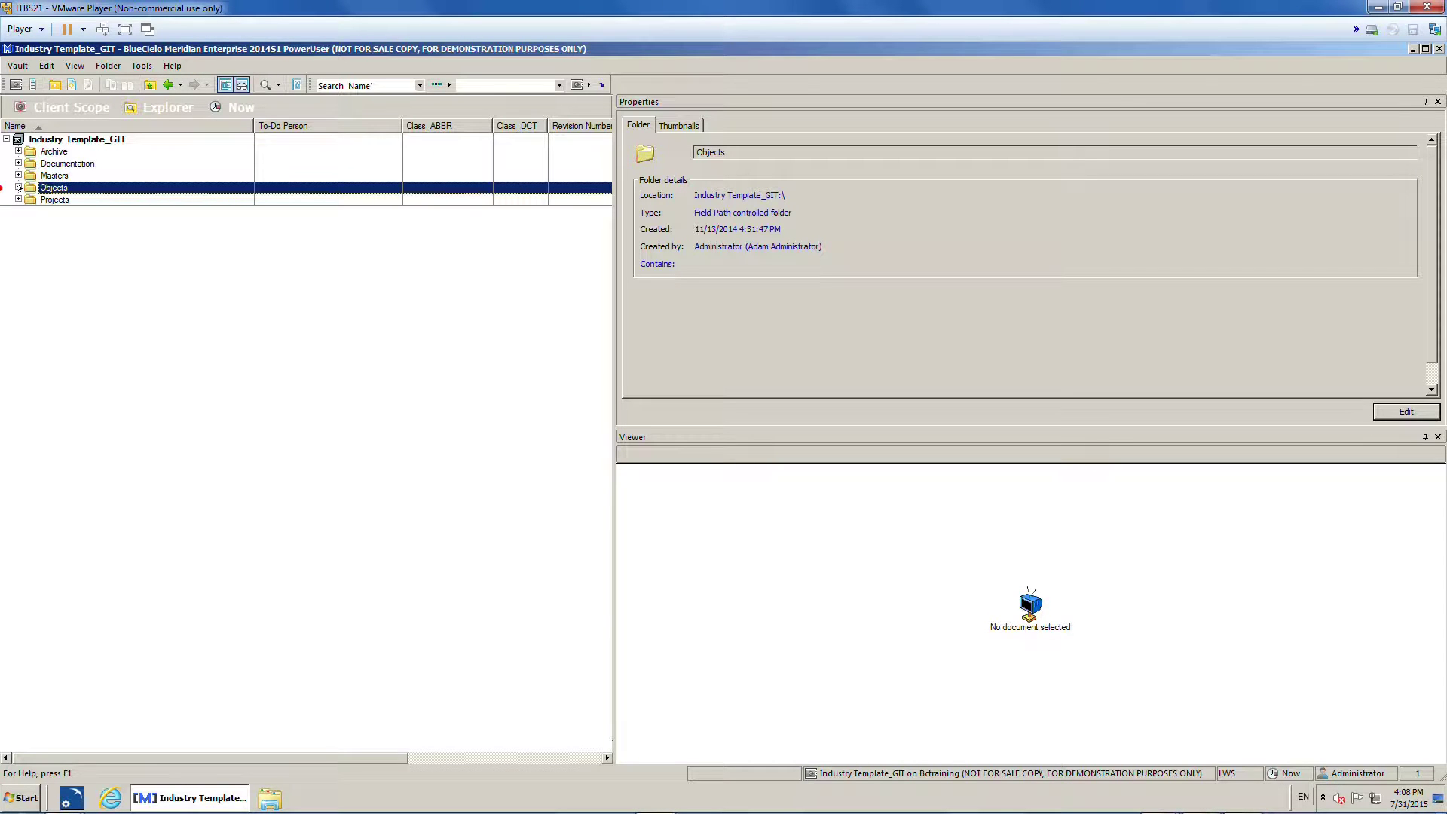
{"action": "left_click", "coordinate": [18, 186]}
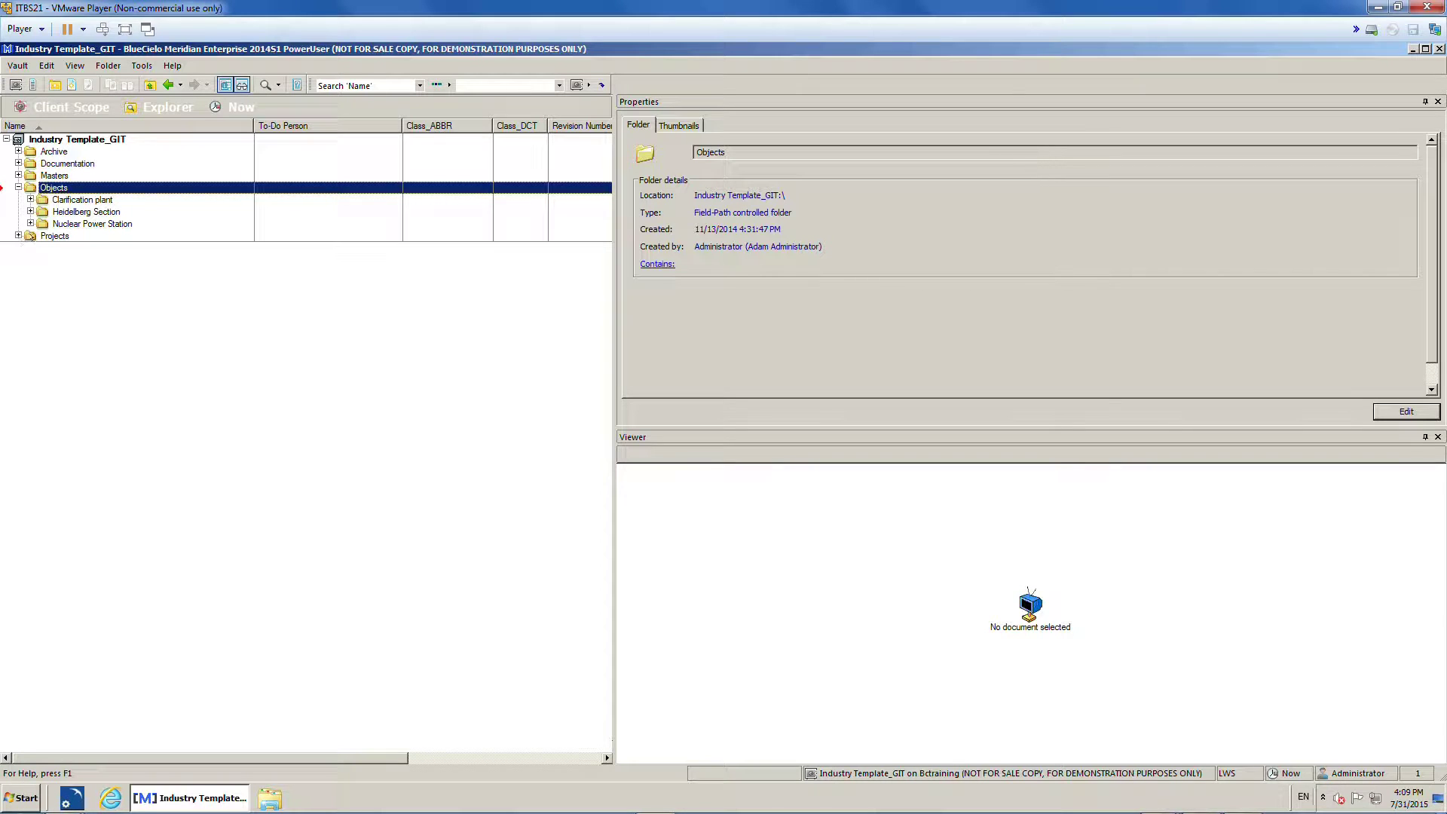
{"action": "left_click", "coordinate": [32, 236]}
{"action": "left_click", "coordinate": [18, 236]}
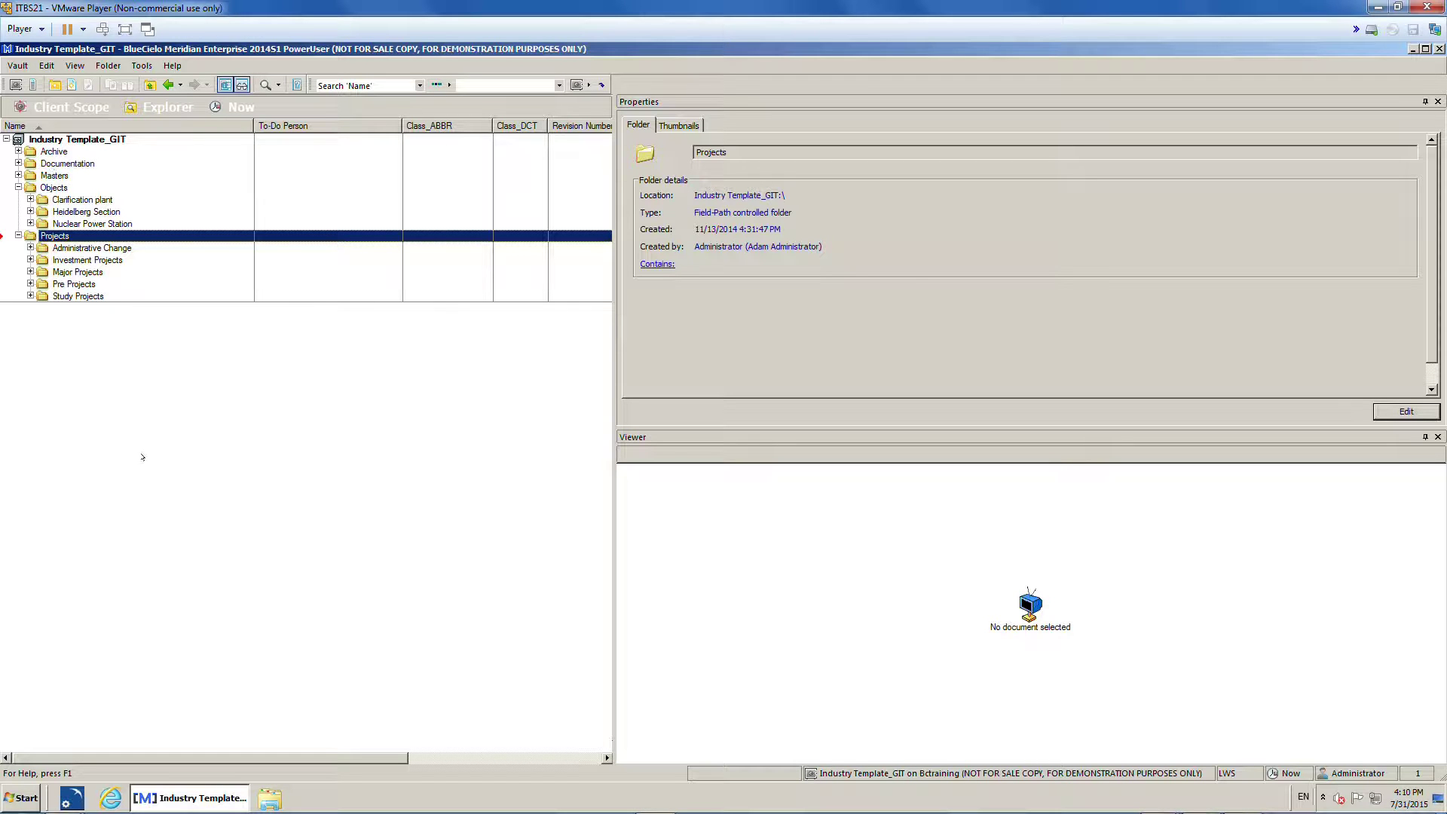
{"action": "left_click", "coordinate": [129, 398]}
Step: Search the vault by name for 0014 and select the revision A CTD-32-0014.dwg in the results
{"action": "left_click", "coordinate": [472, 86]}
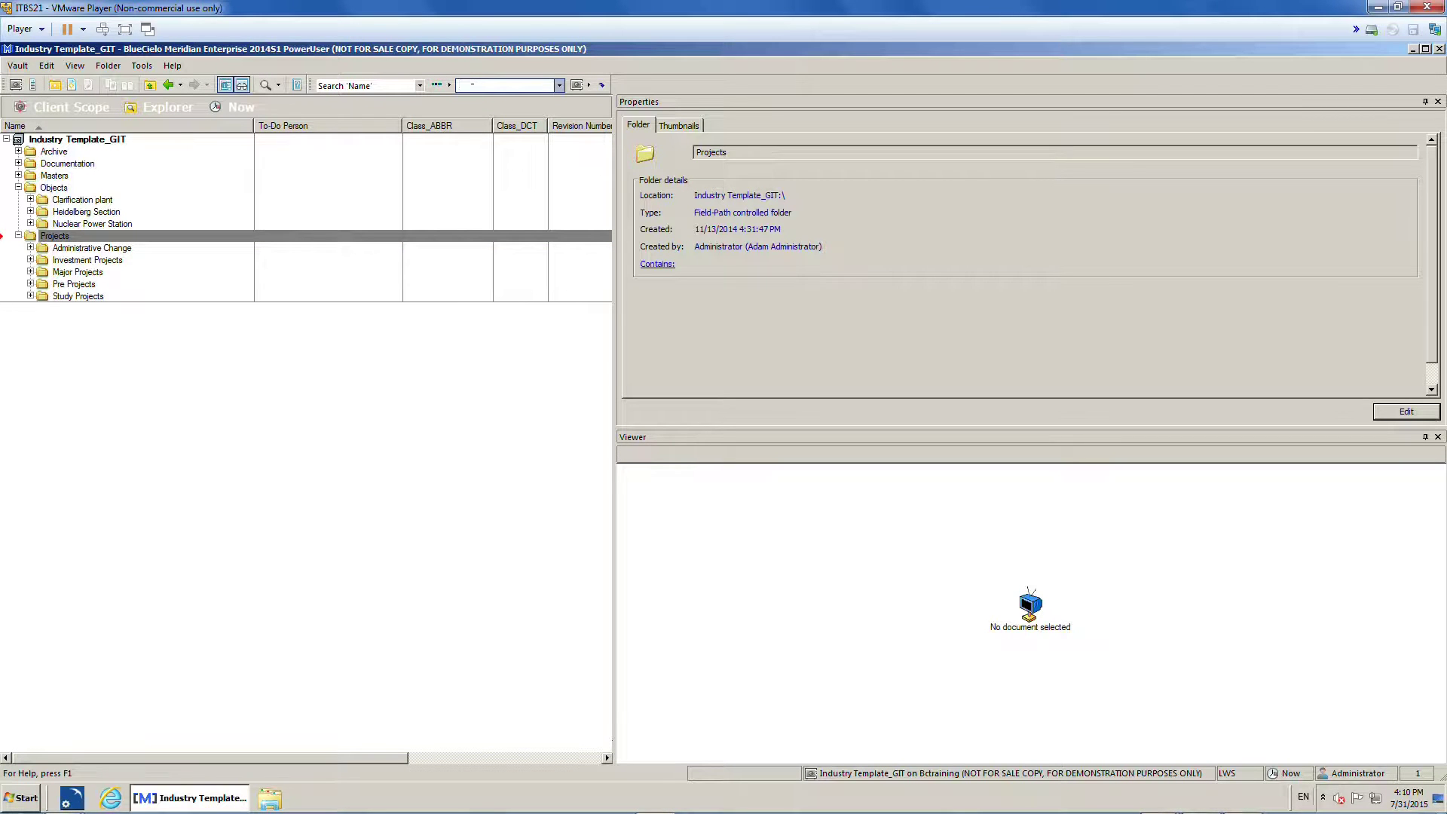
{"action": "type", "text": "00"}
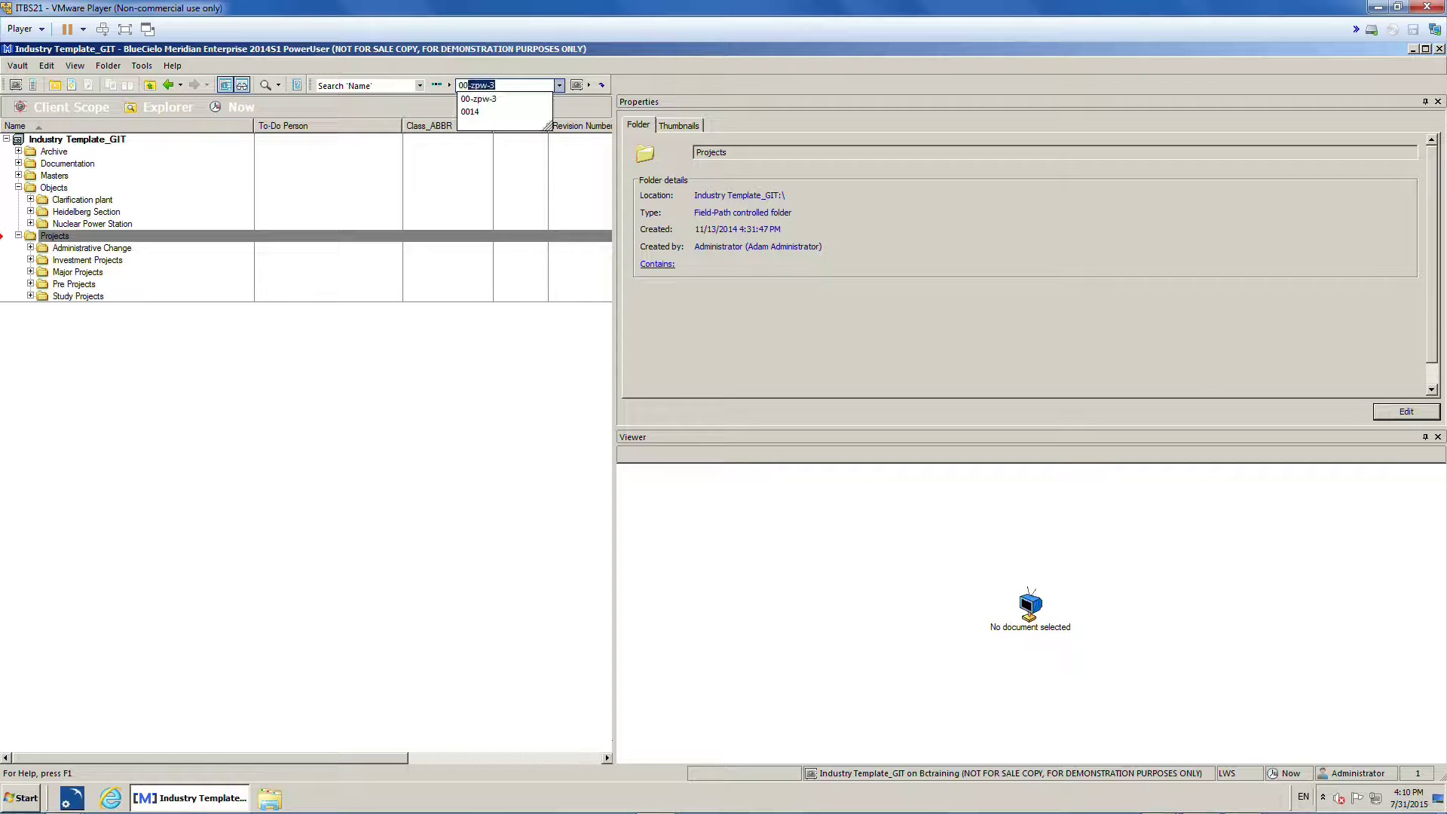
{"action": "type", "text": "14"}
{"action": "key", "text": "Return"}
{"action": "left_click", "coordinate": [97, 151]}
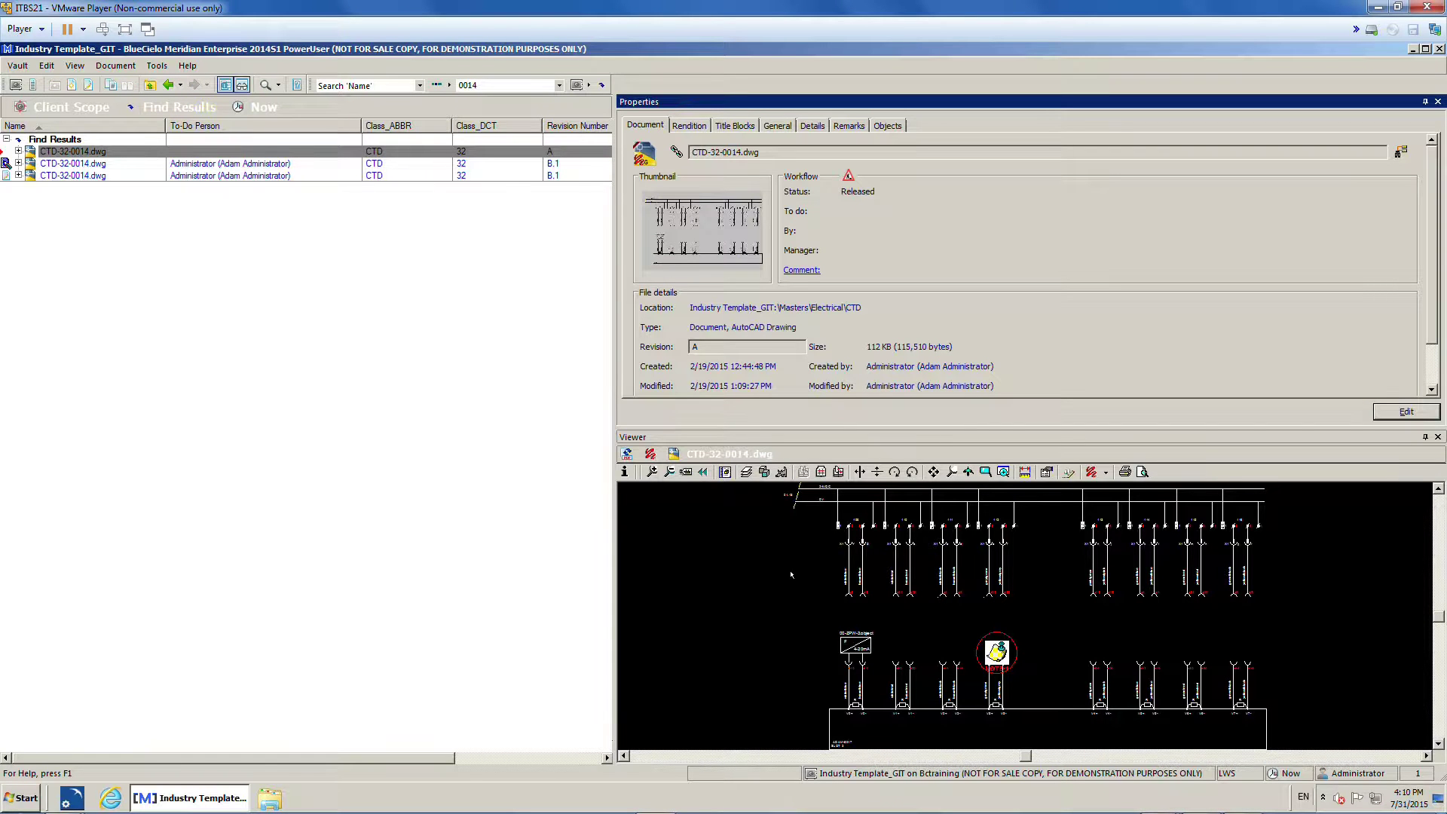
Step: Examine the 00-ZPW-3 object and the circled note in the CTD-32-0014.dwg drawing preview
{"action": "left_click", "coordinate": [926, 636]}
{"action": "scroll", "coordinate": [926, 635], "scroll_direction": "up", "scroll_amount": 3}
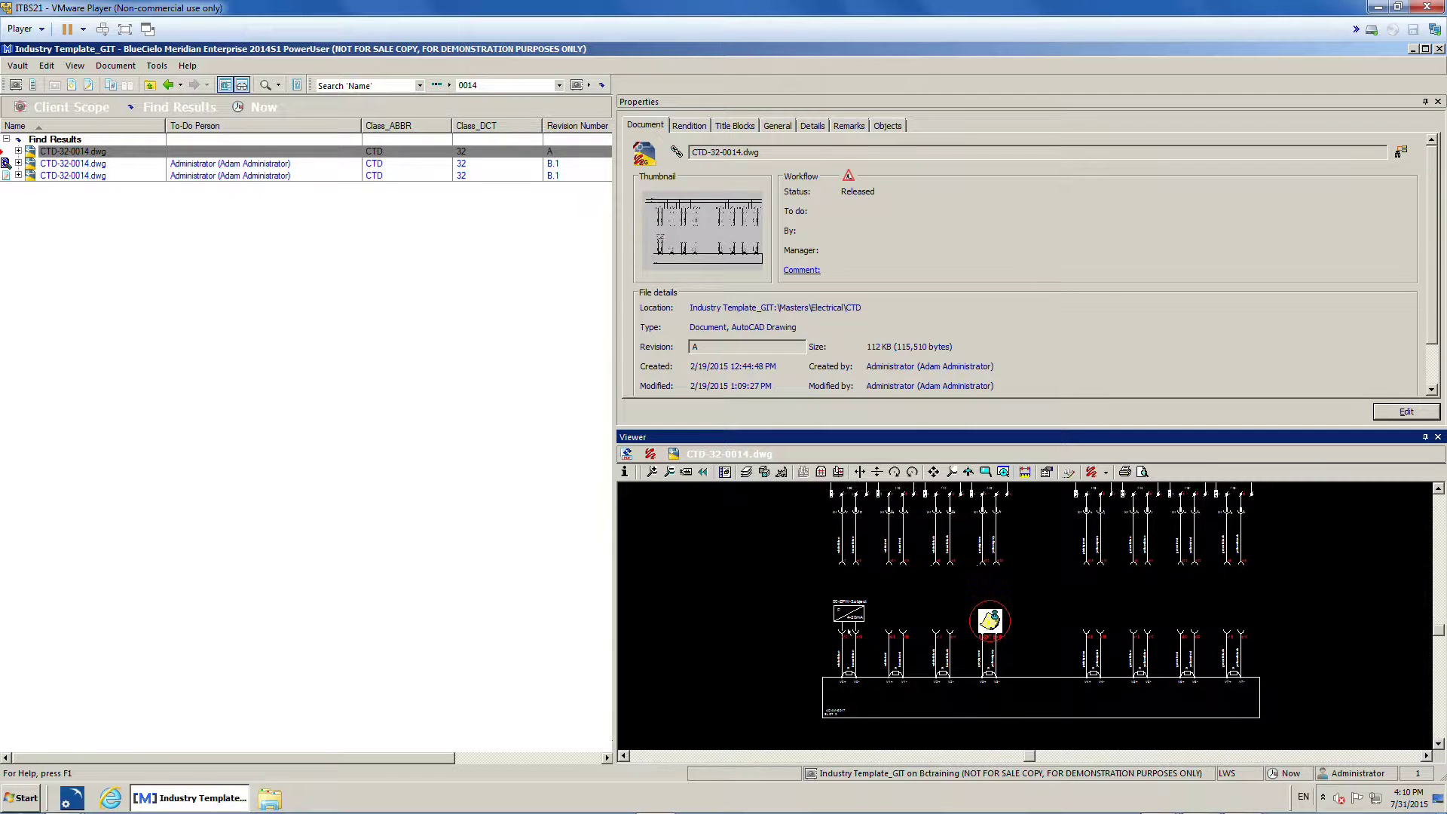
{"action": "mouse_move", "coordinate": [824, 604]}
{"action": "left_mouse_down"}
{"action": "mouse_move", "coordinate": [903, 561]}
{"action": "mouse_move", "coordinate": [822, 577]}
{"action": "mouse_move", "coordinate": [792, 620]}
{"action": "mouse_move", "coordinate": [933, 602]}
{"action": "left_mouse_up"}
{"action": "scroll", "coordinate": [772, 599], "scroll_direction": "up", "scroll_amount": 3}
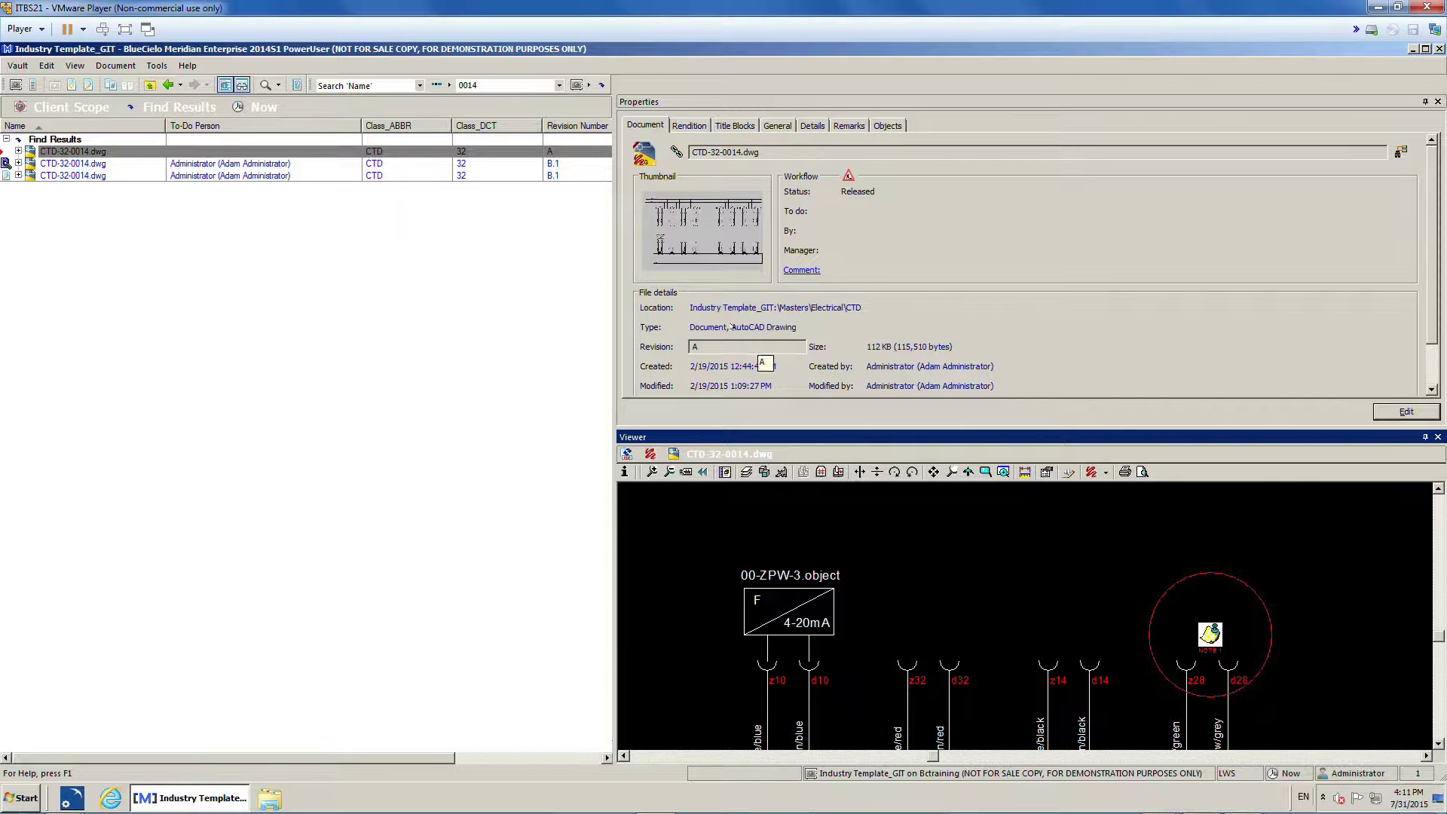
Step: Review the drawing's Rendition, Title Blocks, General and Details properties
{"action": "left_click", "coordinate": [677, 124]}
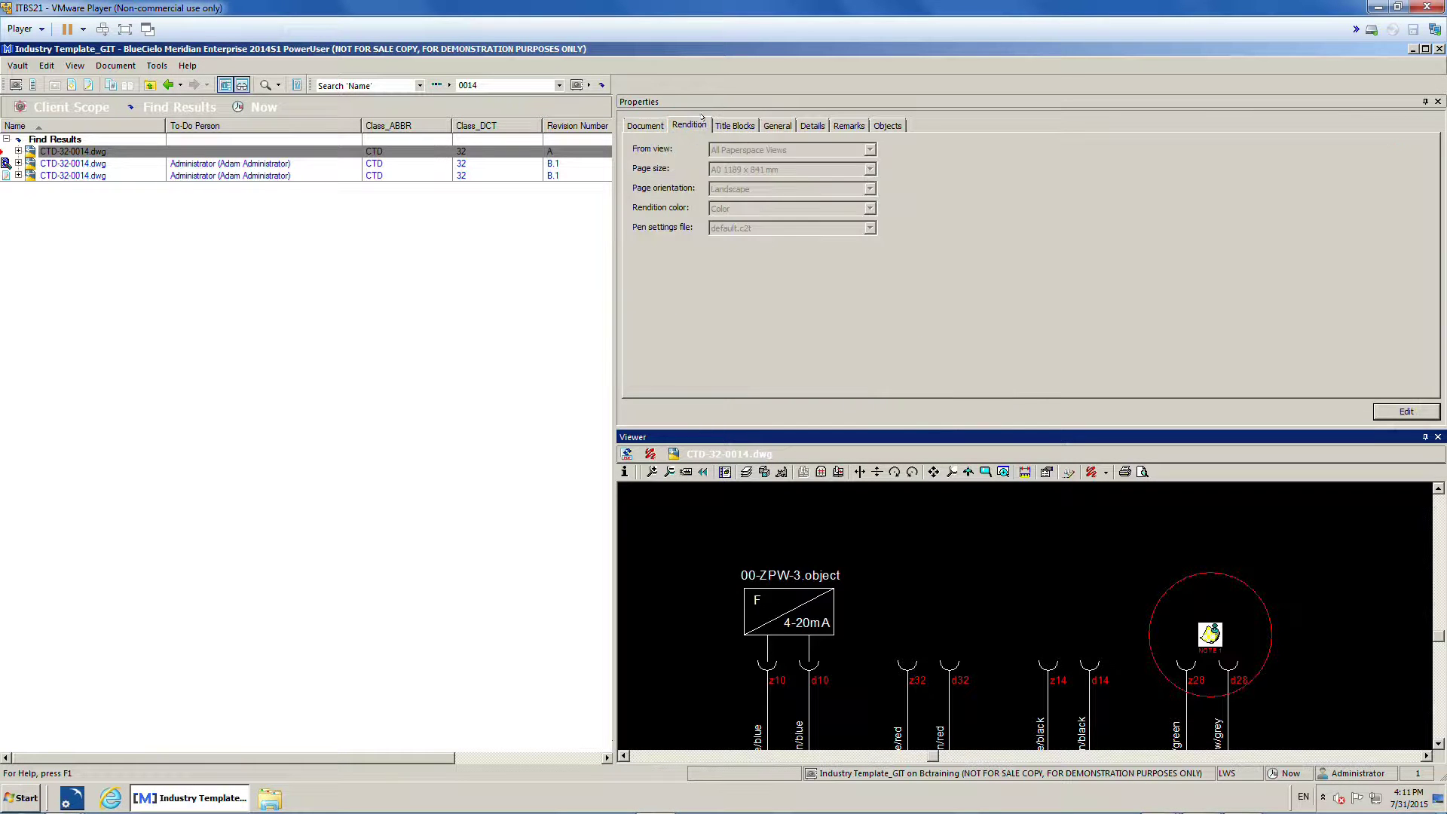
{"action": "left_click", "coordinate": [728, 125]}
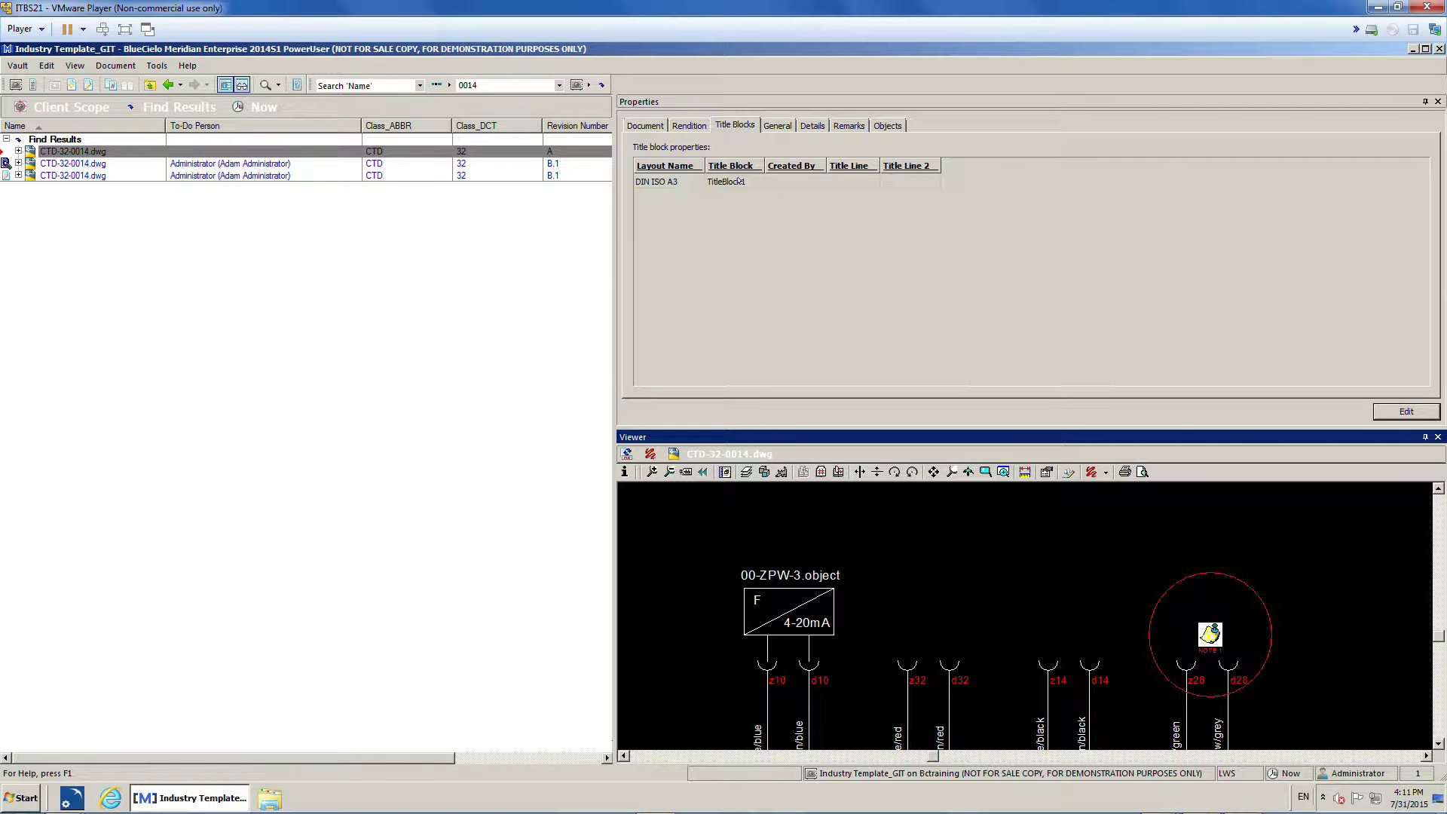
{"action": "left_click", "coordinate": [788, 125]}
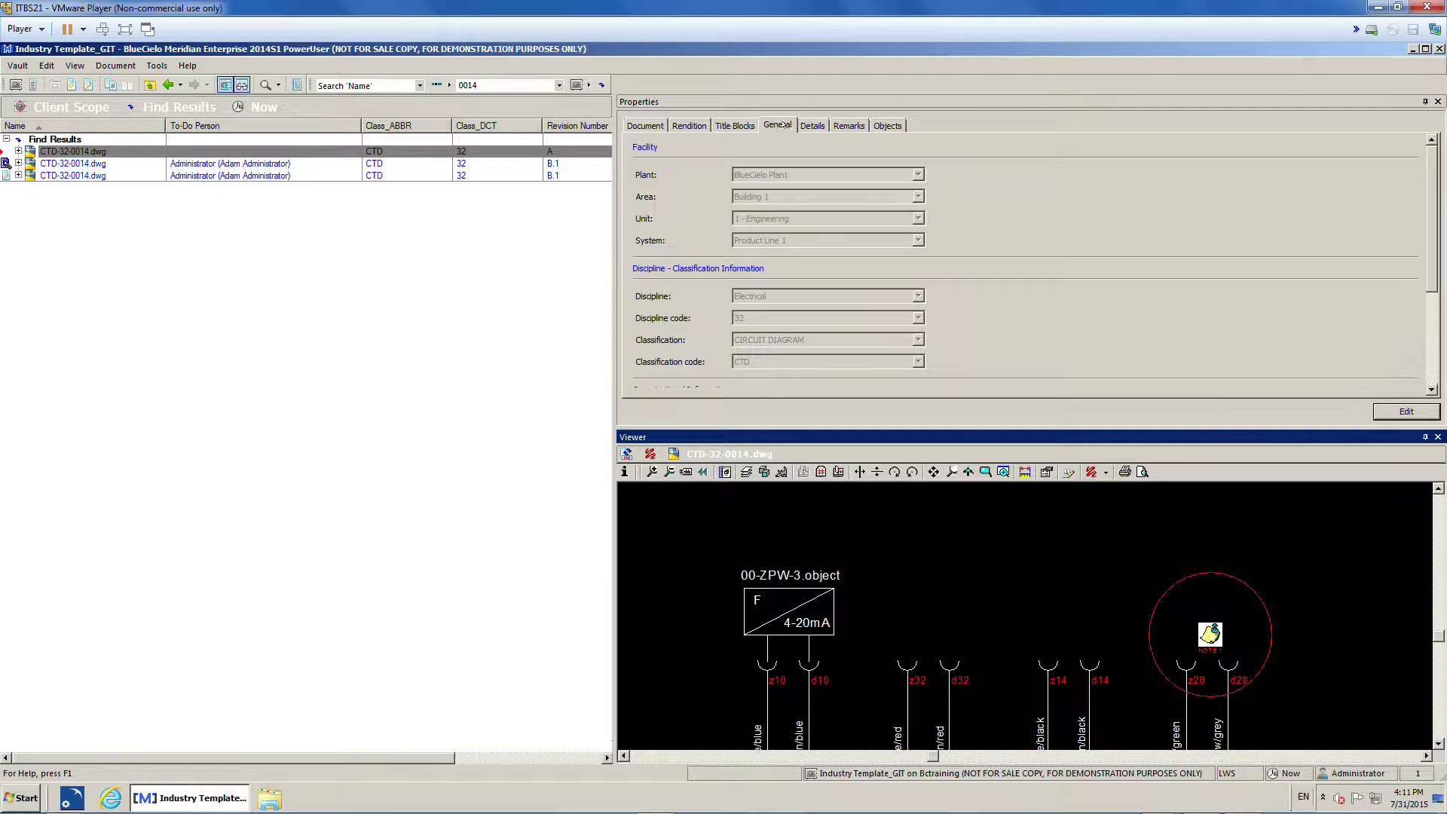
{"action": "left_click", "coordinate": [813, 124]}
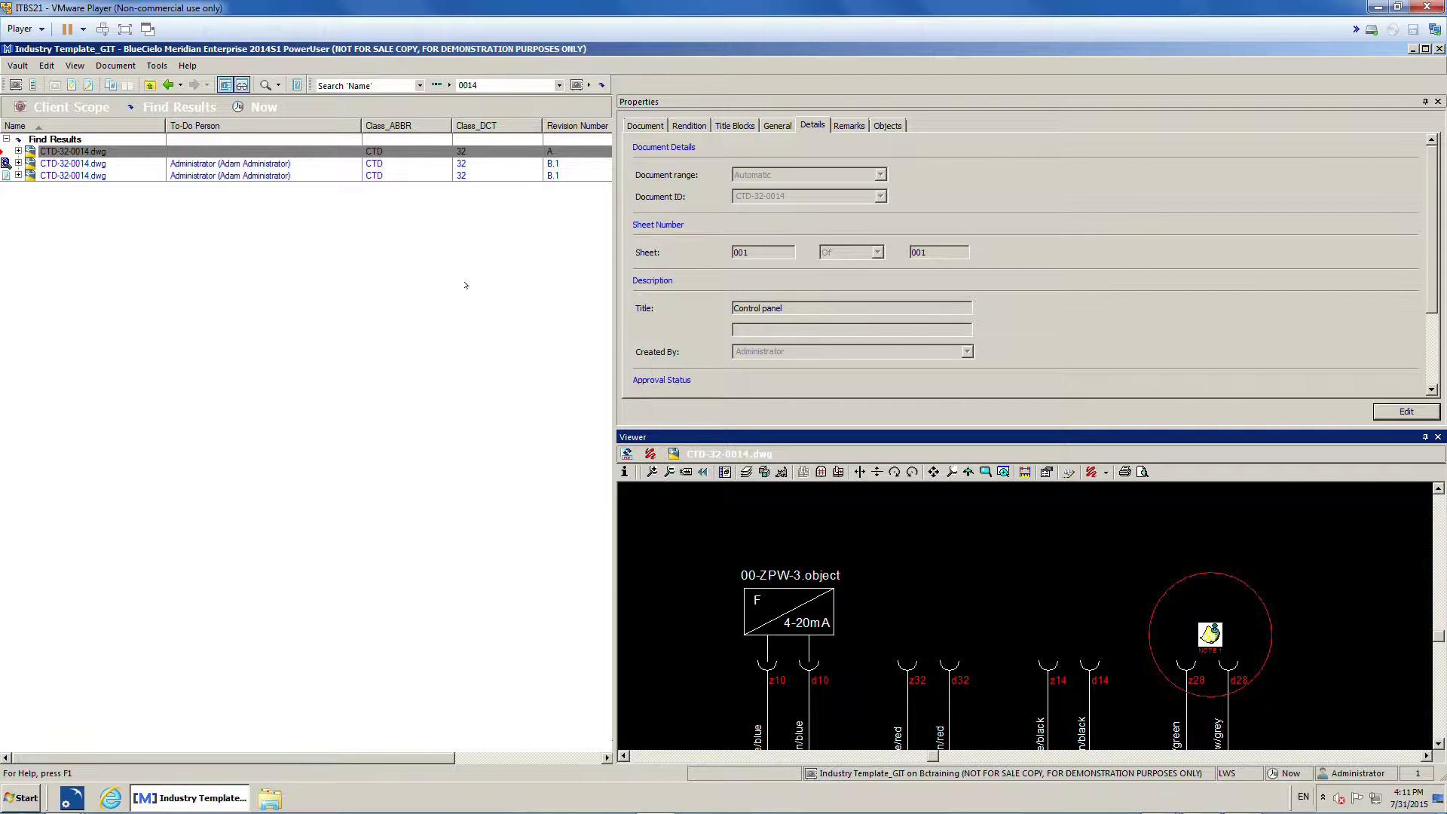
Step: Undock the Viewer pane into a floating window and dock it back beneath the Properties pane
{"action": "left_click_drag", "start_coordinate": [1002, 437], "coordinate": [535, 137]}
{"action": "left_click_drag", "start_coordinate": [671, 136], "coordinate": [618, 126]}
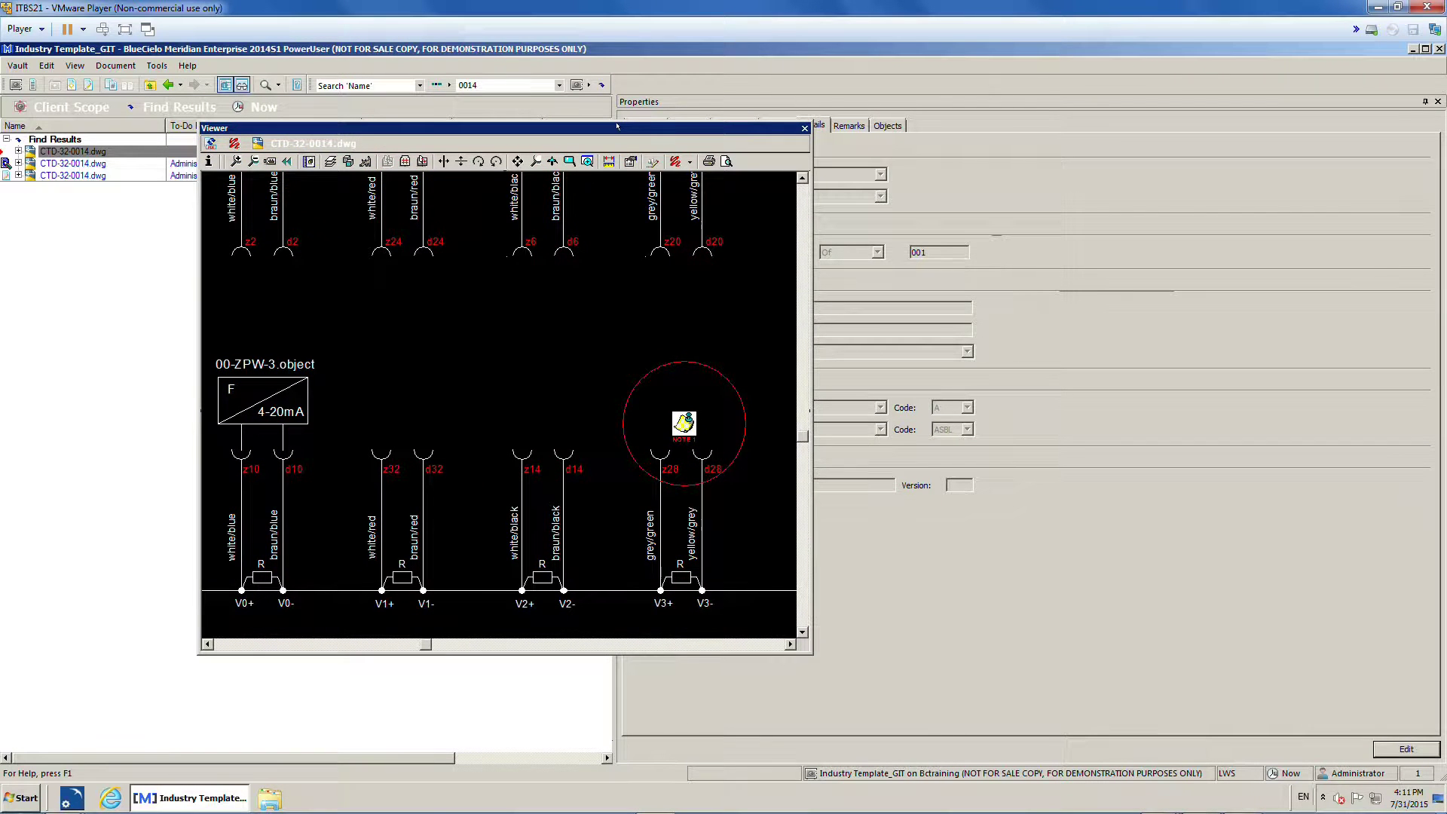
{"action": "left_click_drag", "start_coordinate": [615, 130], "coordinate": [1028, 456]}
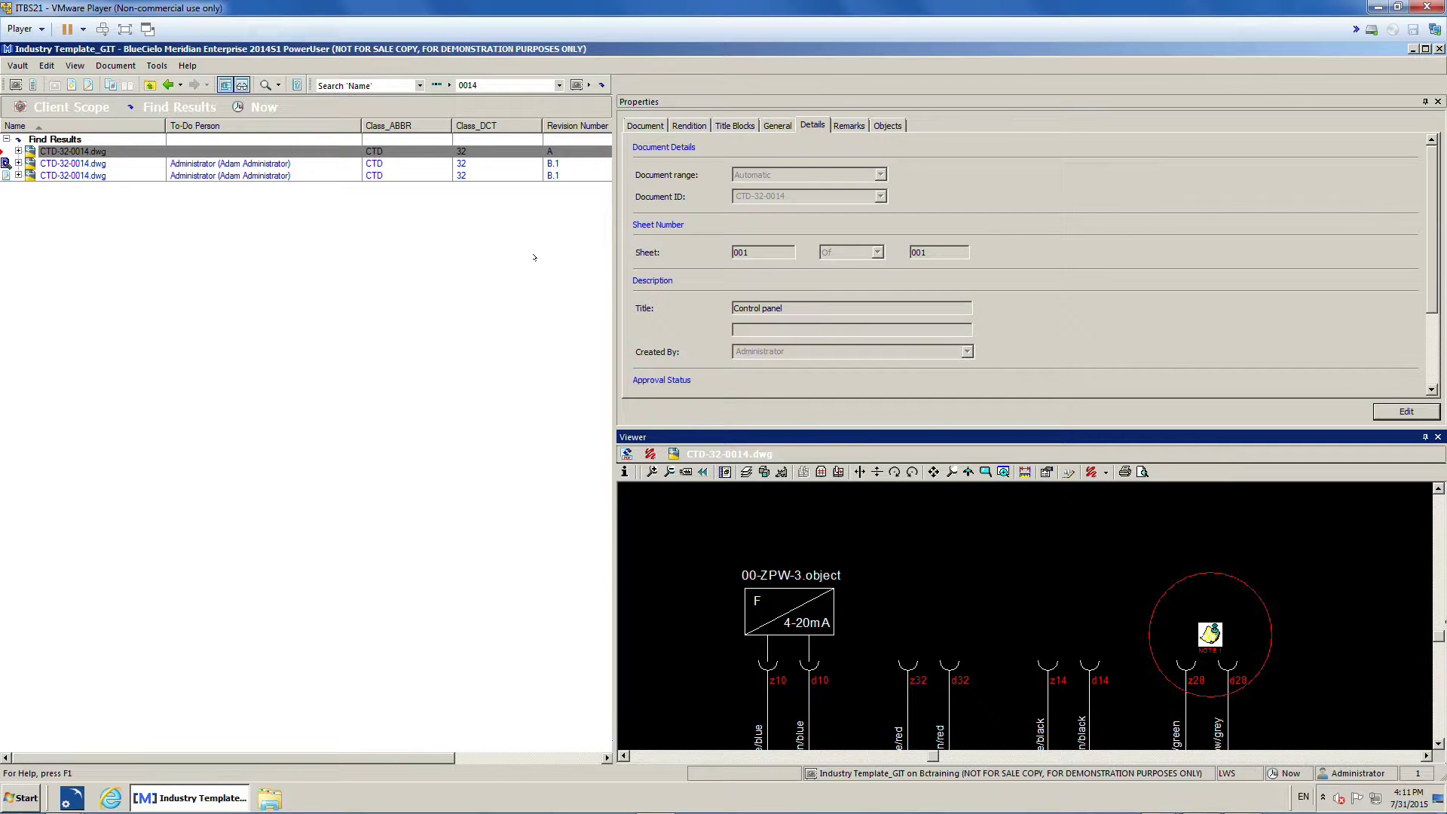
Step: Switch from the search results to the Explorer view and select CTD-32-0014.dwg in the Masters Electrical CTD folder
{"action": "left_click", "coordinate": [116, 151]}
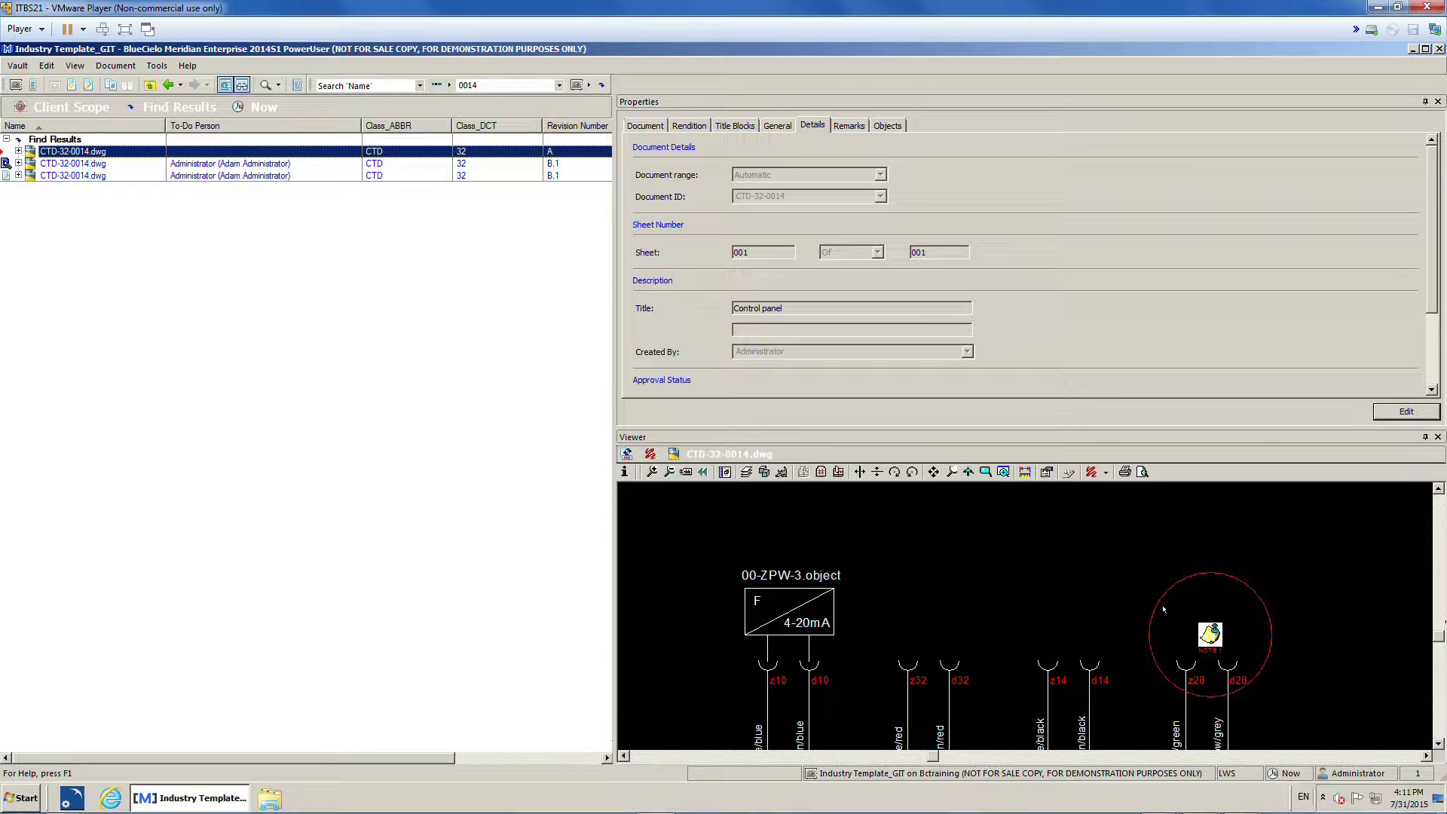
{"action": "left_click_drag", "start_coordinate": [1011, 551], "coordinate": [1006, 555]}
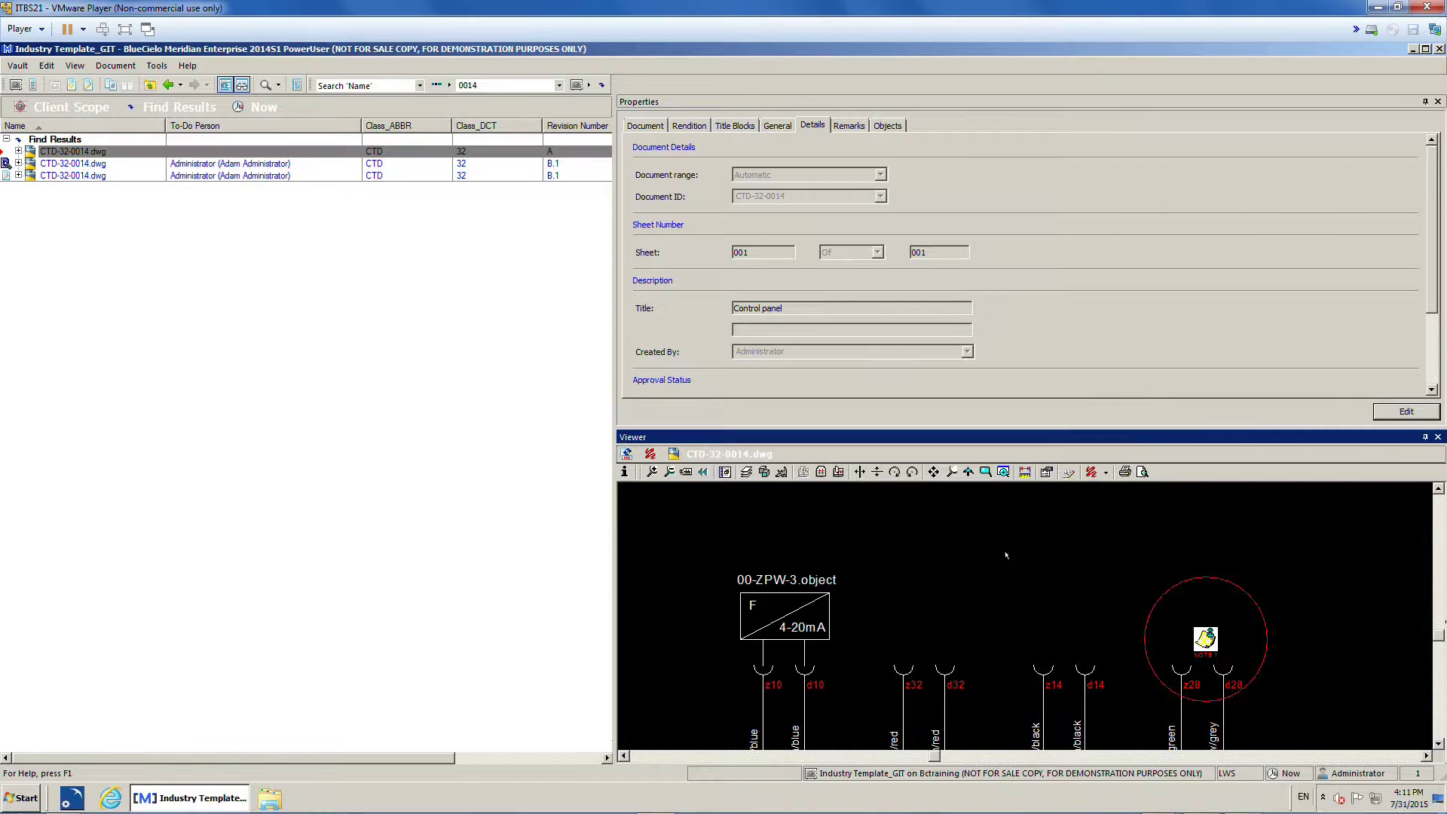
{"action": "mouse_move", "coordinate": [1195, 641]}
{"action": "left_click", "coordinate": [168, 107]}
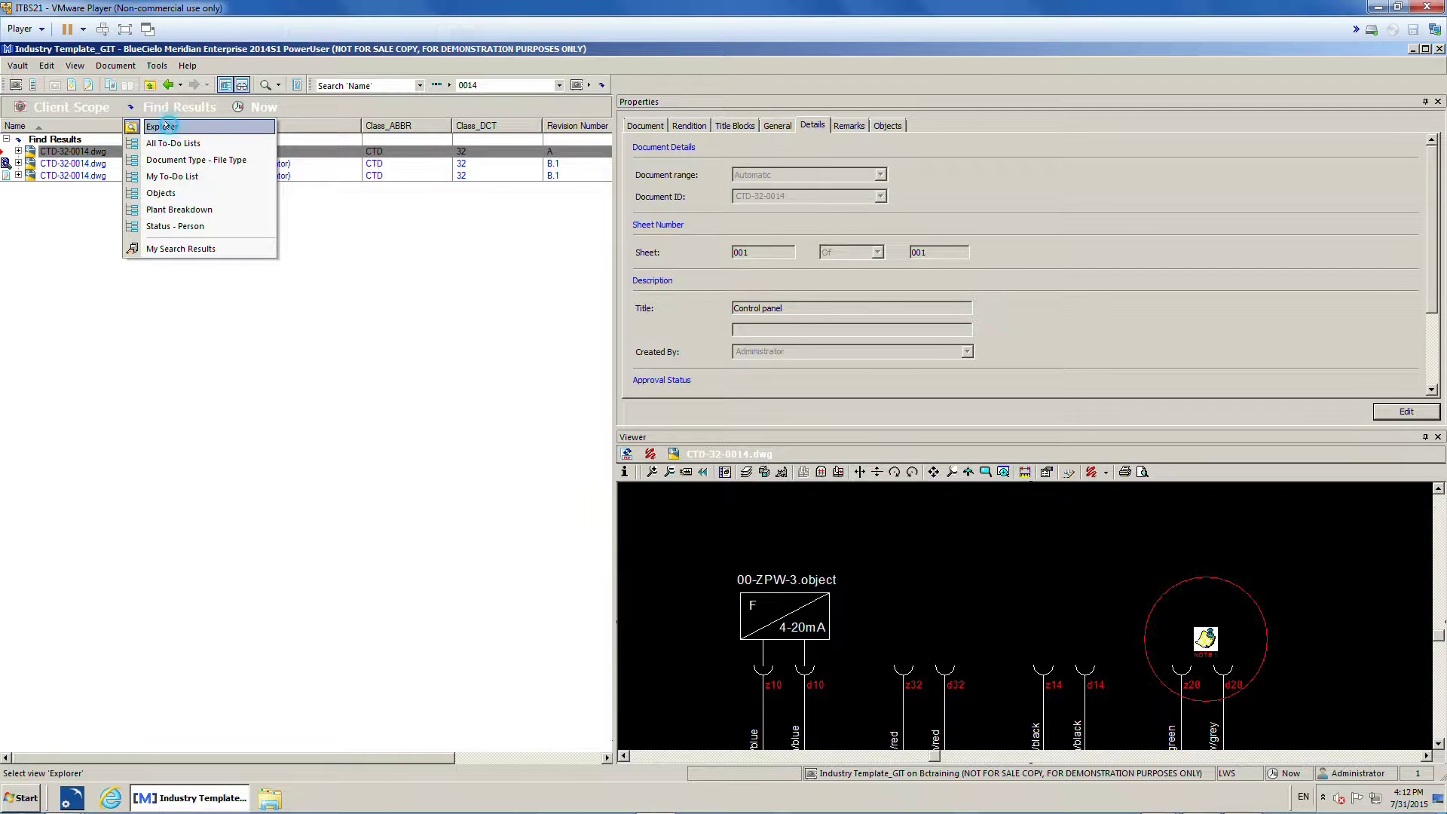
{"action": "left_click", "coordinate": [165, 126]}
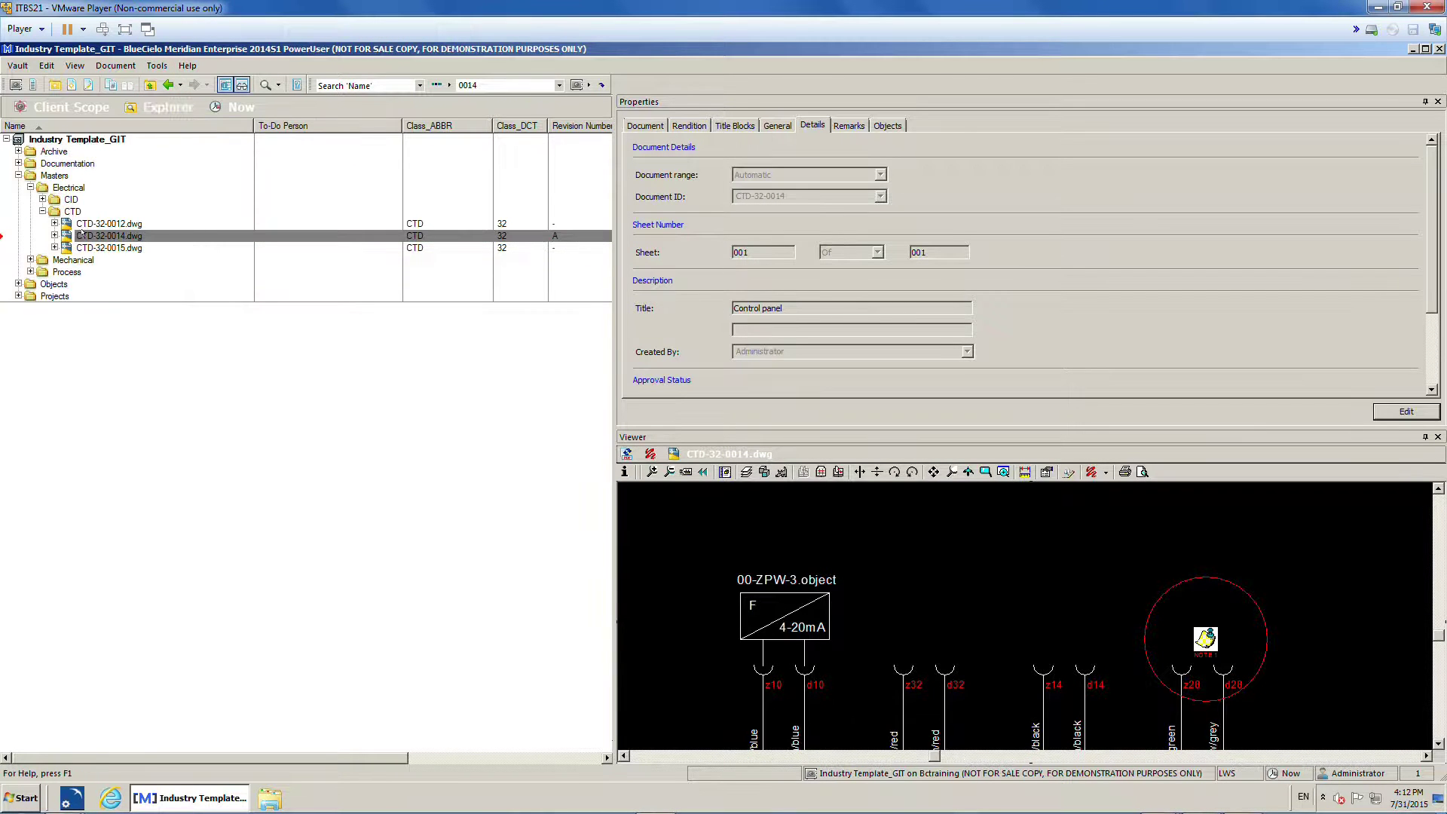
{"action": "left_click", "coordinate": [81, 236]}
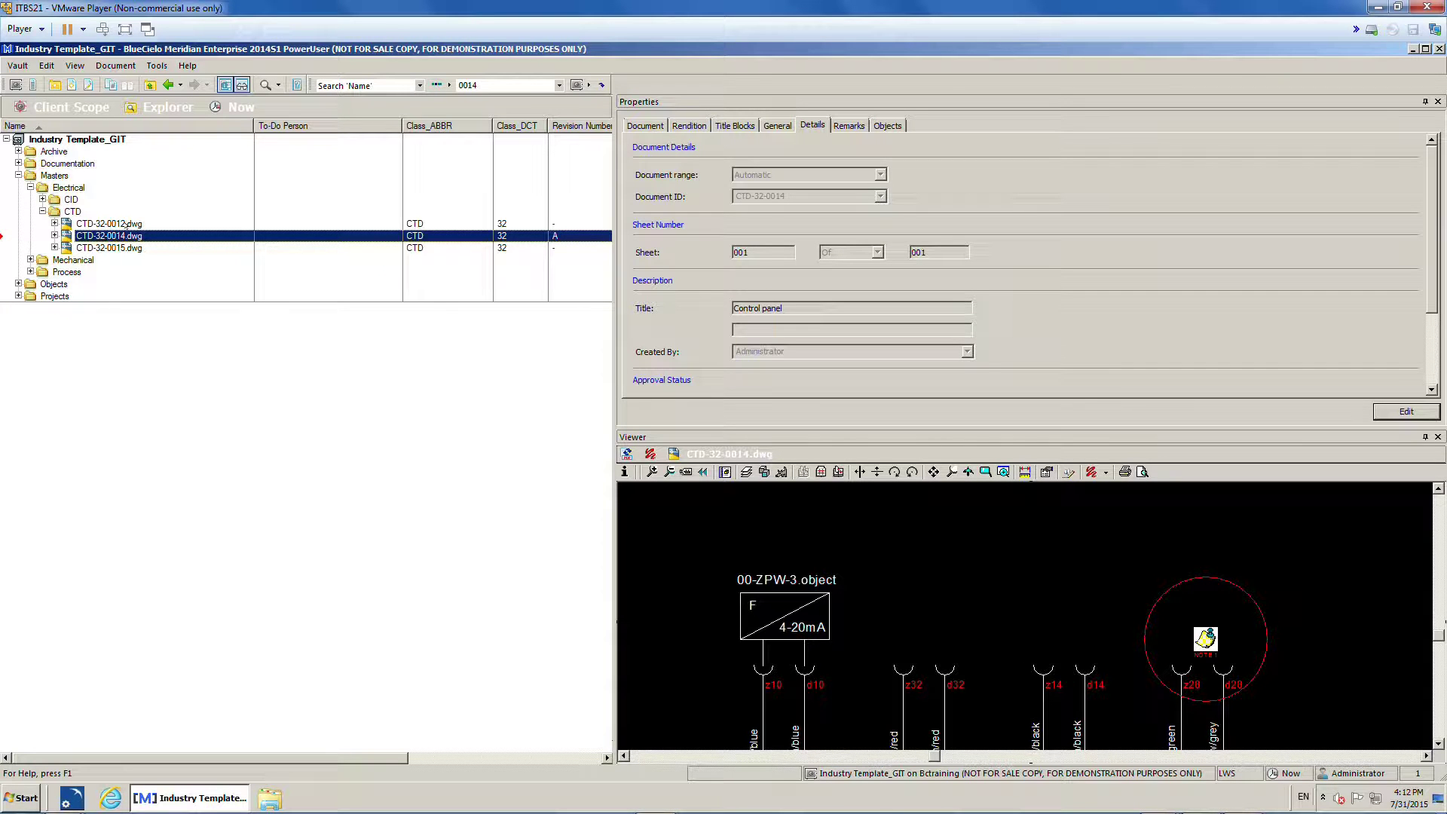
Step: Create a project in the Administrative Change folder with project ID DW-1234 and a name beginning "Circuit Mo"
{"action": "left_click", "coordinate": [18, 296]}
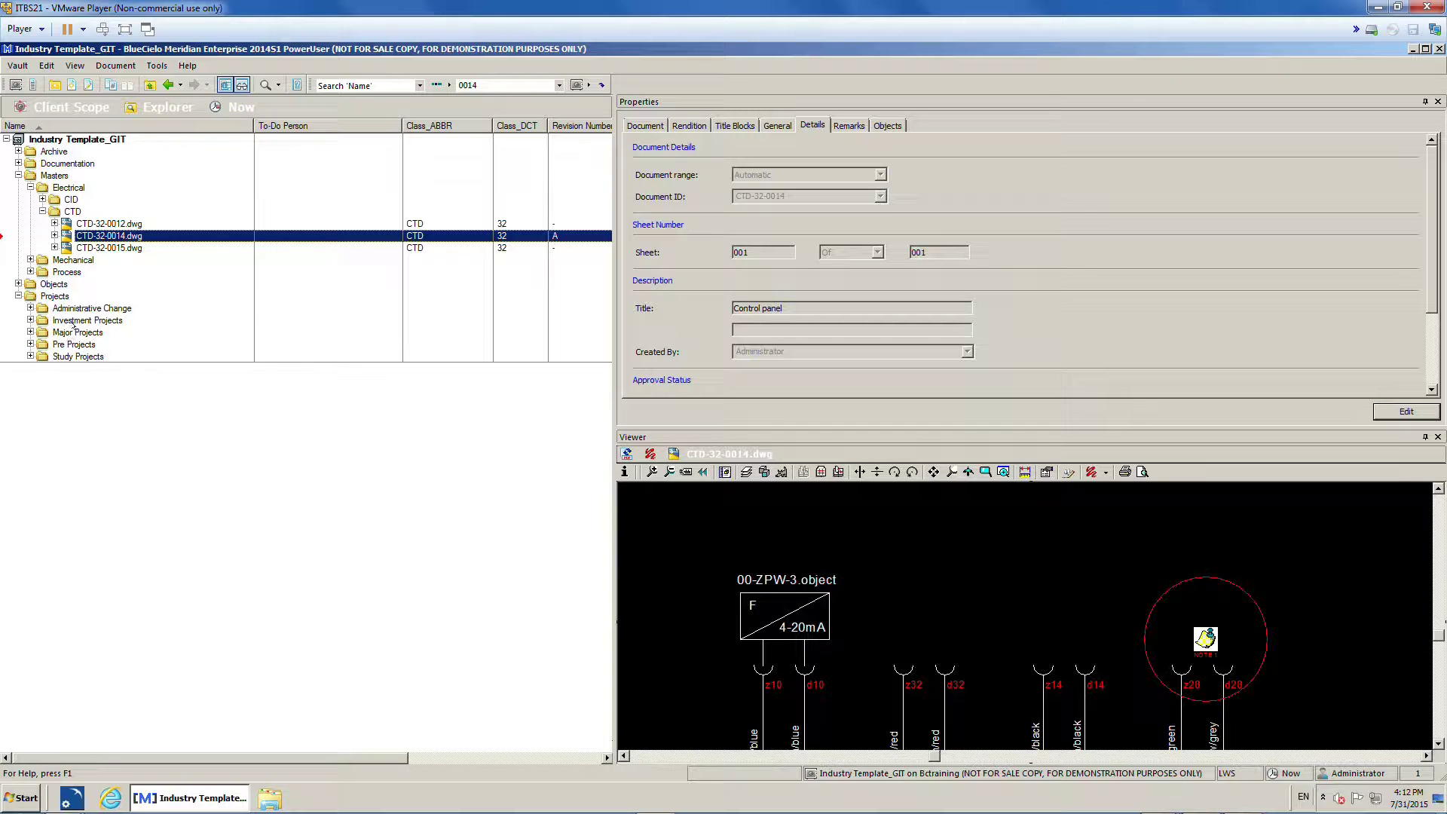
{"action": "left_click", "coordinate": [31, 307]}
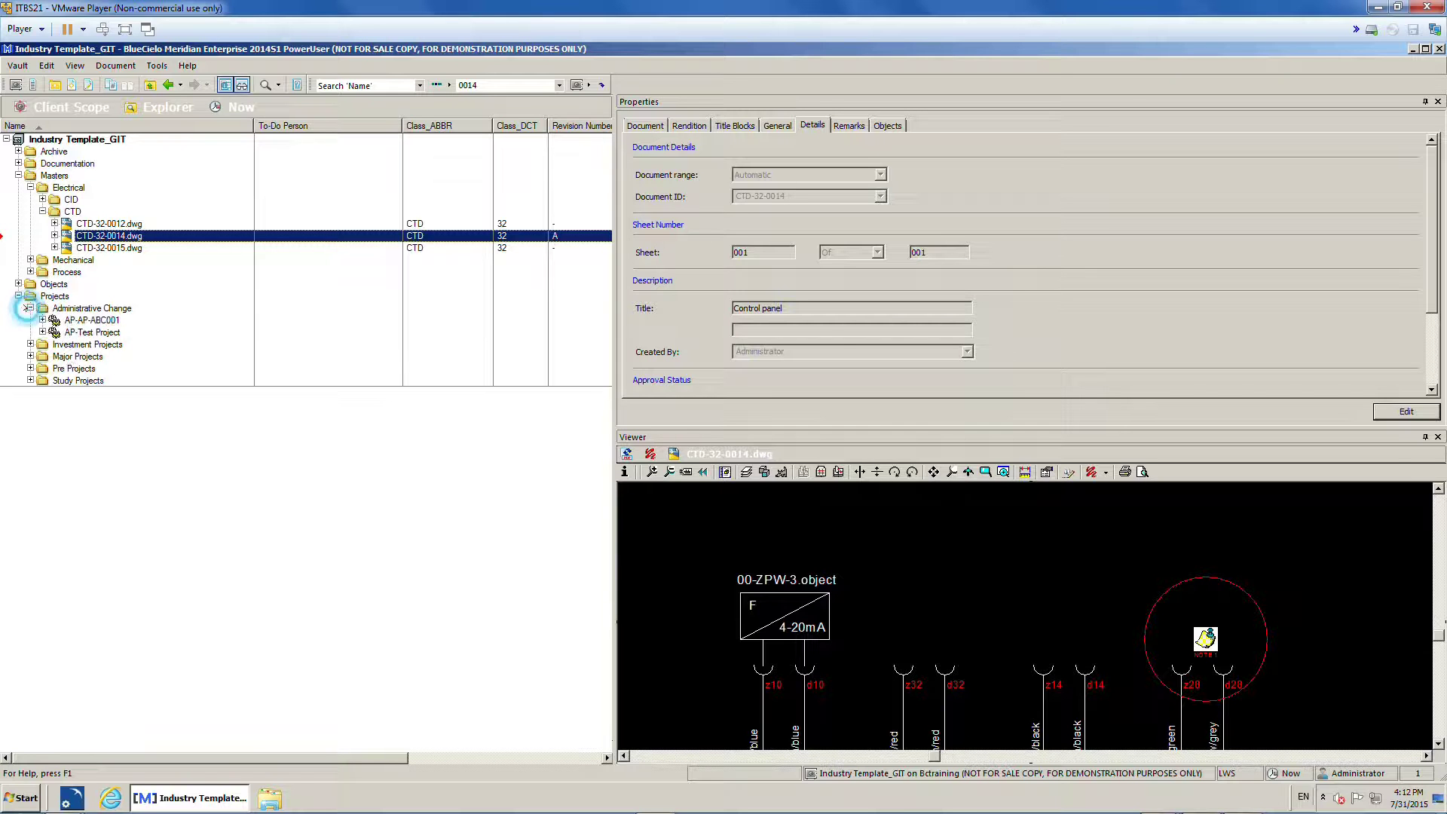
{"action": "right_click", "coordinate": [95, 308]}
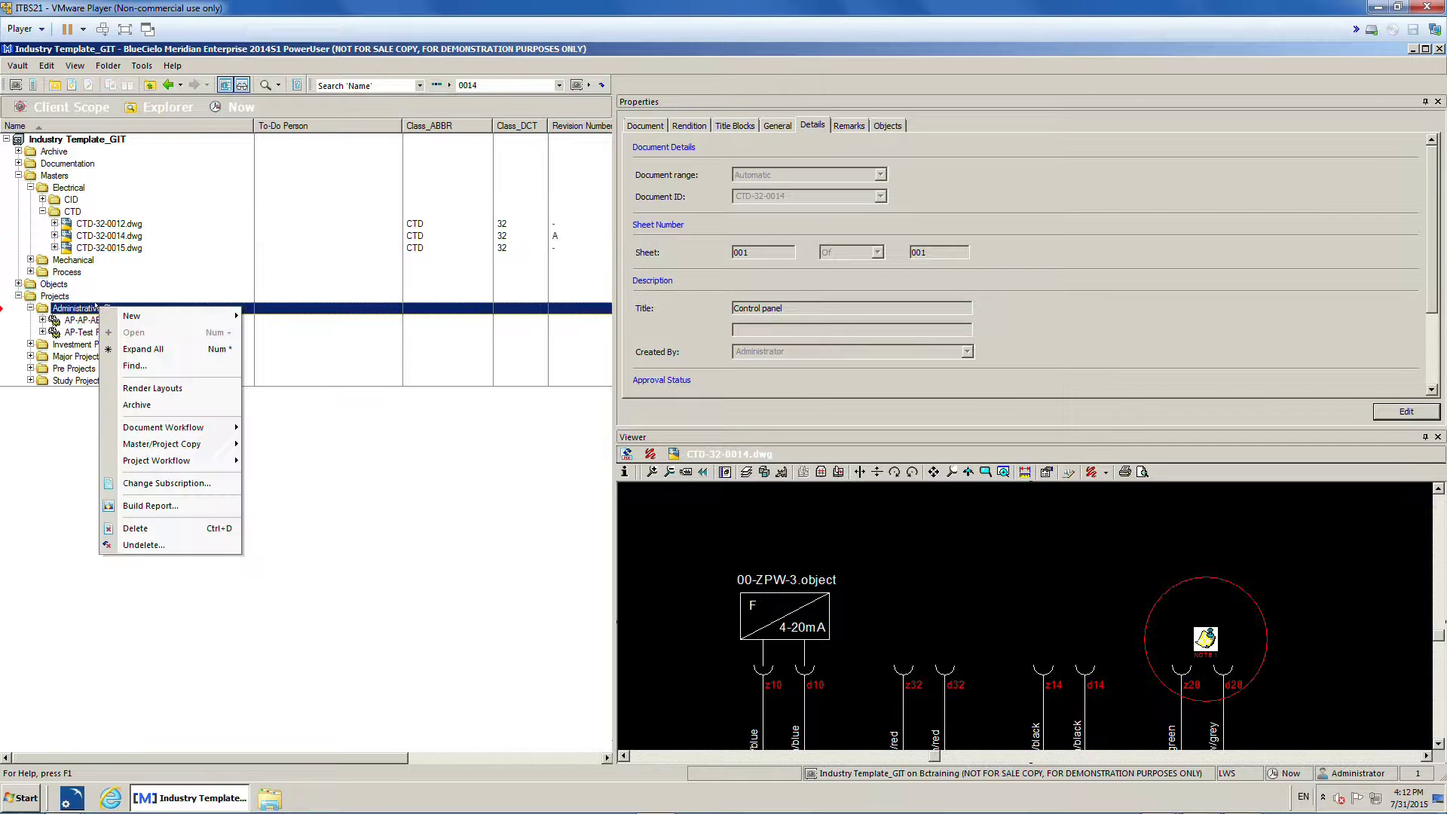
{"action": "mouse_move", "coordinate": [188, 316]}
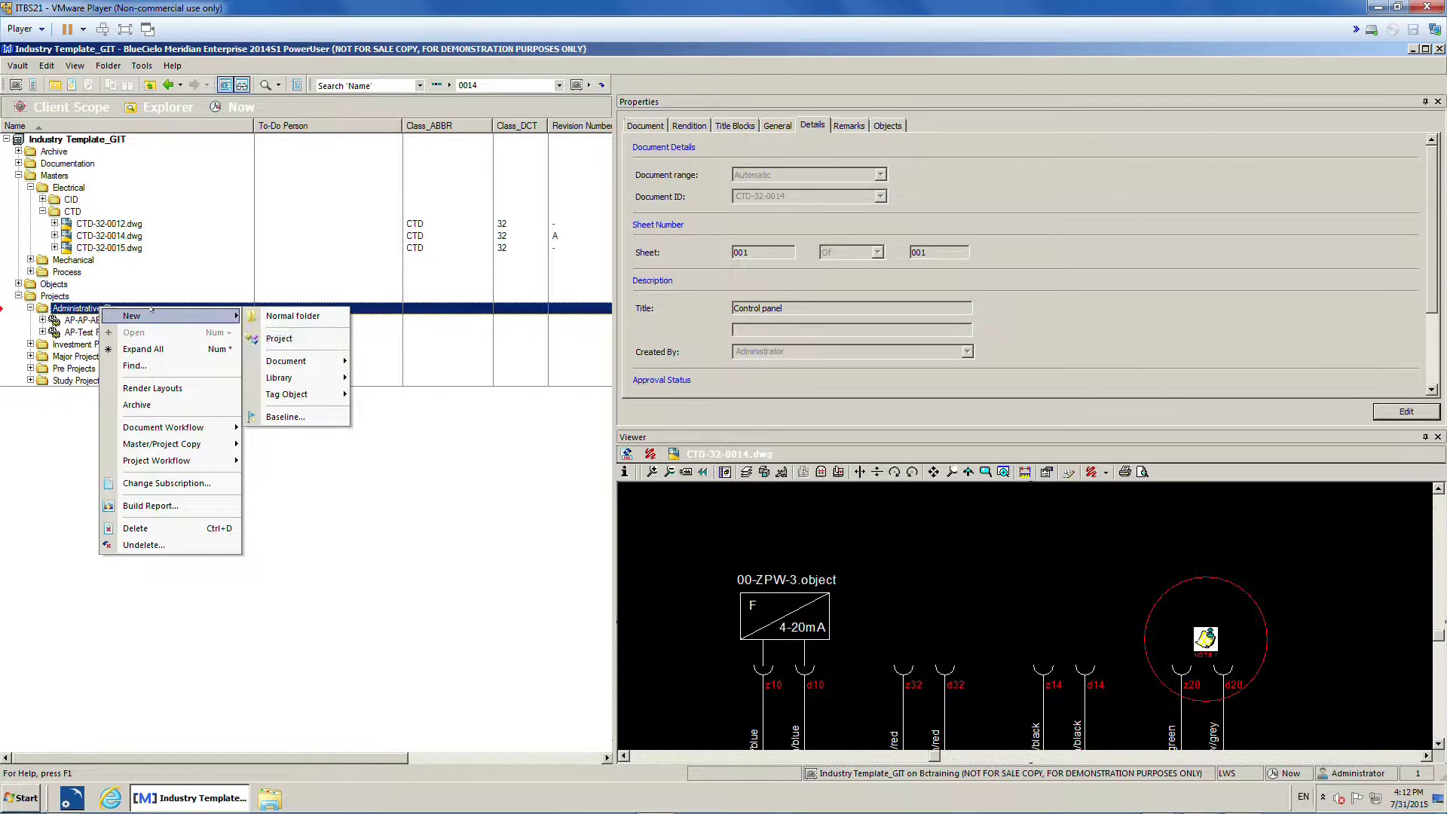
{"action": "left_click", "coordinate": [258, 336]}
{"action": "left_click_drag", "start_coordinate": [678, 295], "coordinate": [621, 291]}
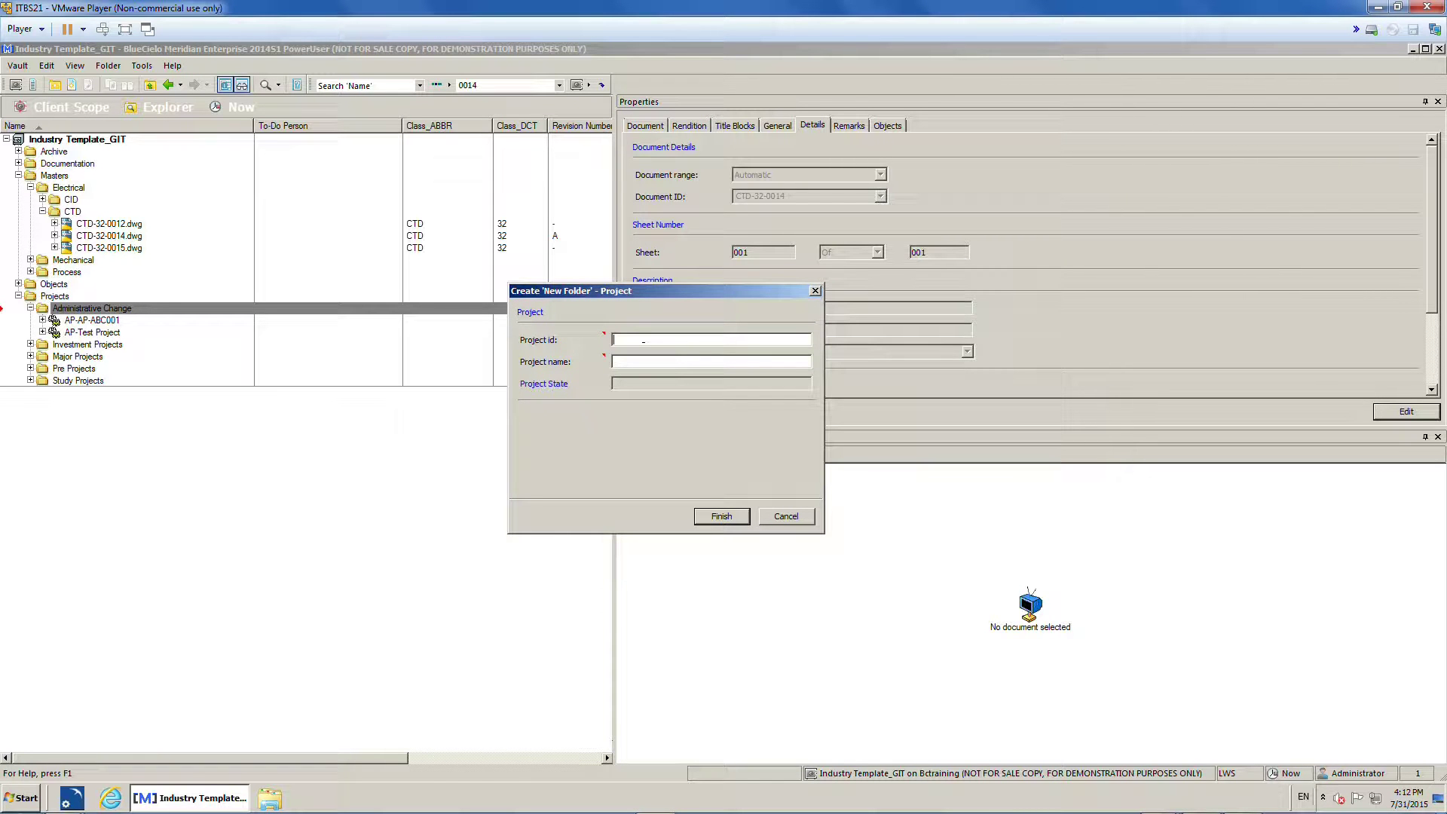
{"action": "type", "text": "DW-123Cicrcuit Mo"}
{"action": "left_click", "coordinate": [695, 525]}
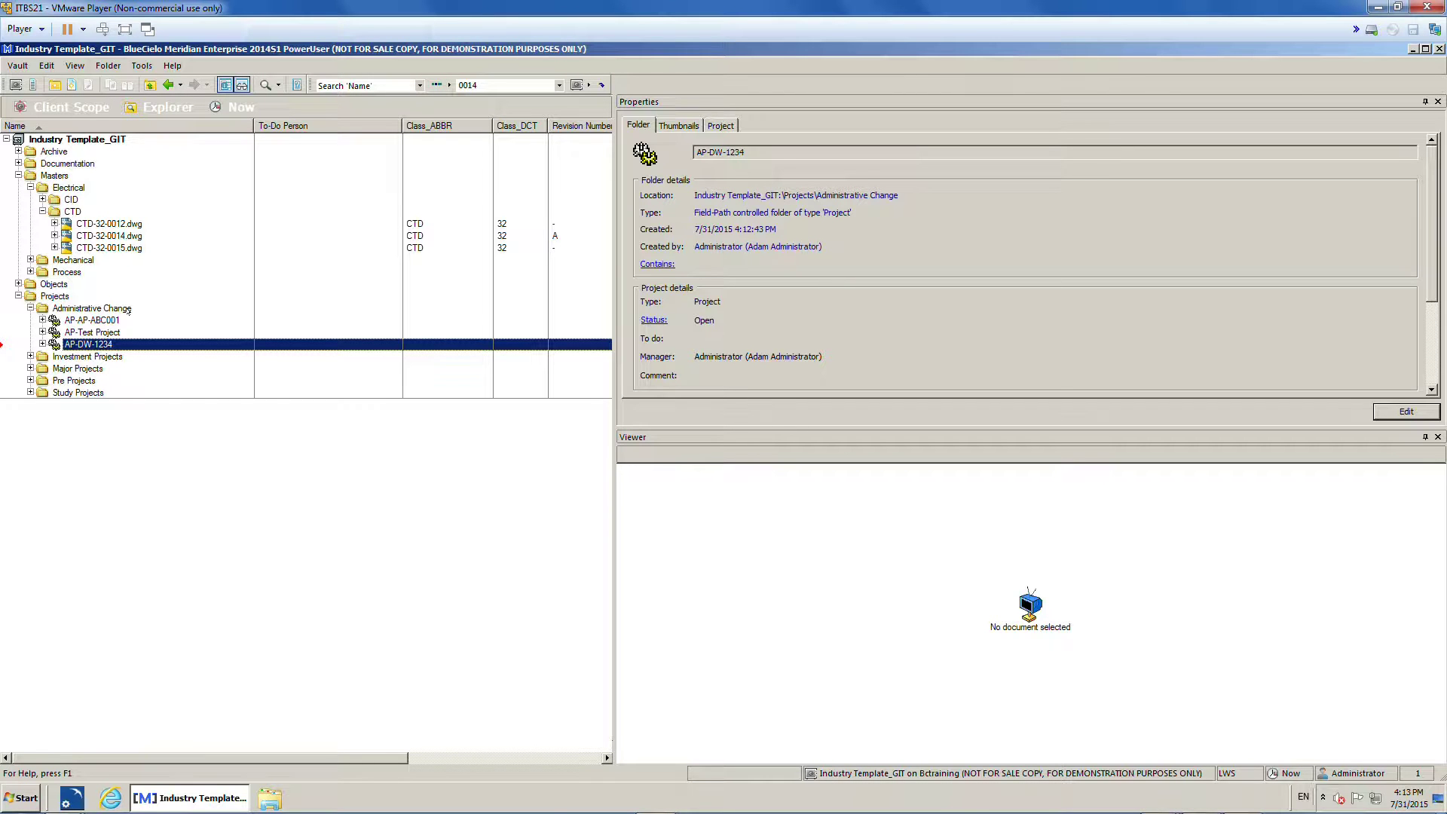
Step: Start a project copy of master drawing CTD-32-0014.dwg with Administrative Change project AP-DW-1234 as the destination
{"action": "left_click", "coordinate": [98, 237]}
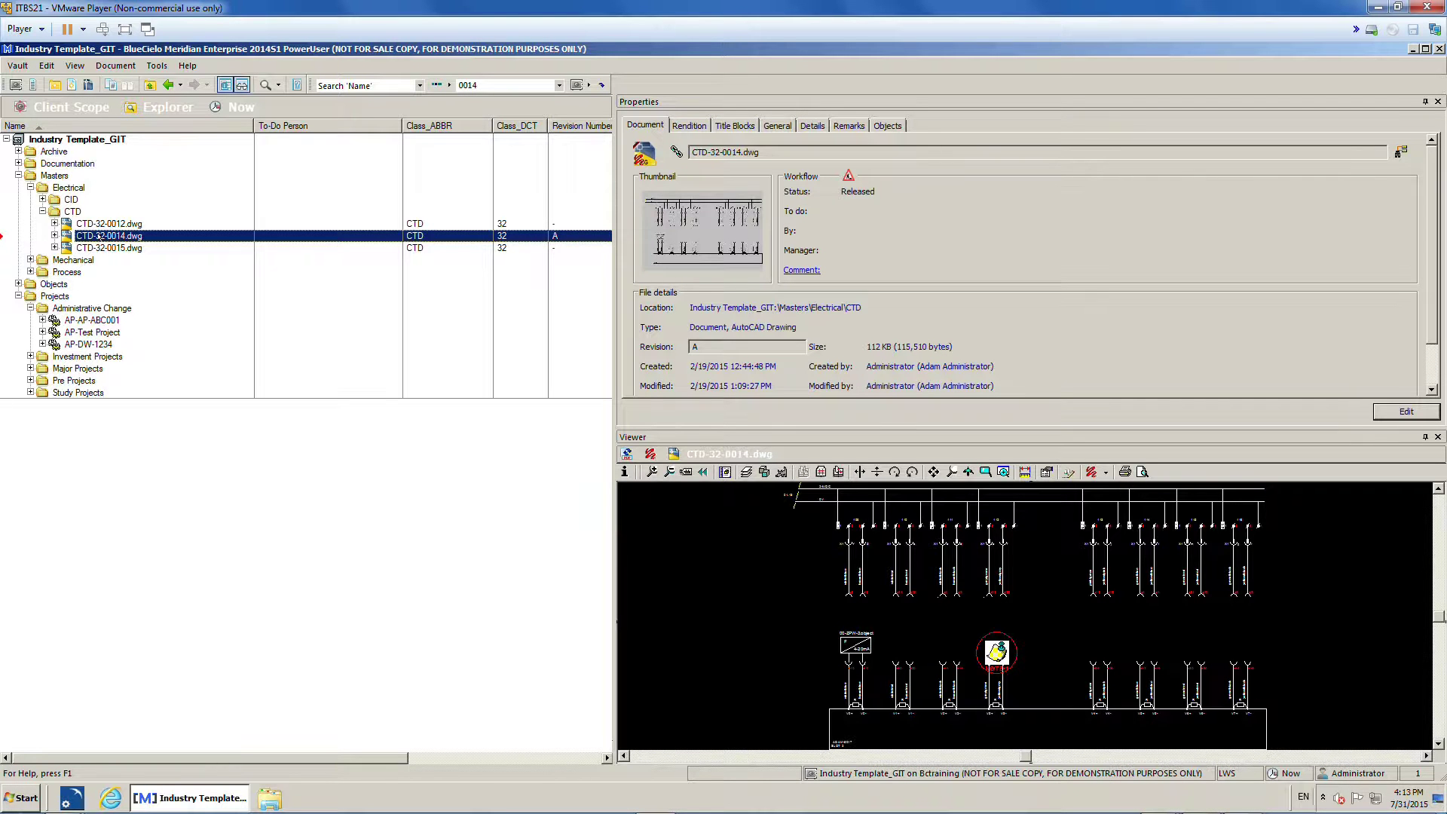
{"action": "right_click", "coordinate": [100, 236]}
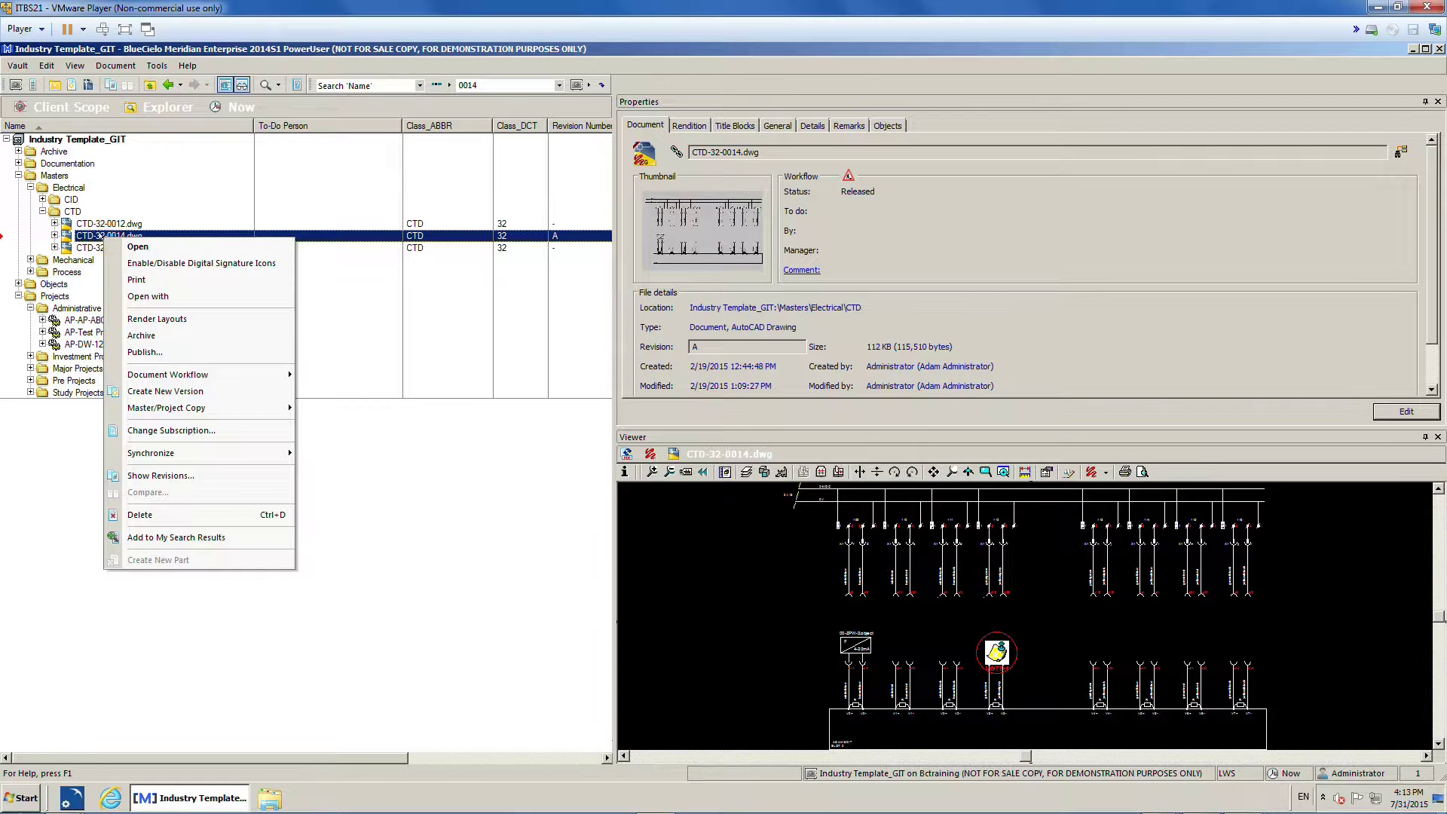
{"action": "mouse_move", "coordinate": [182, 409]}
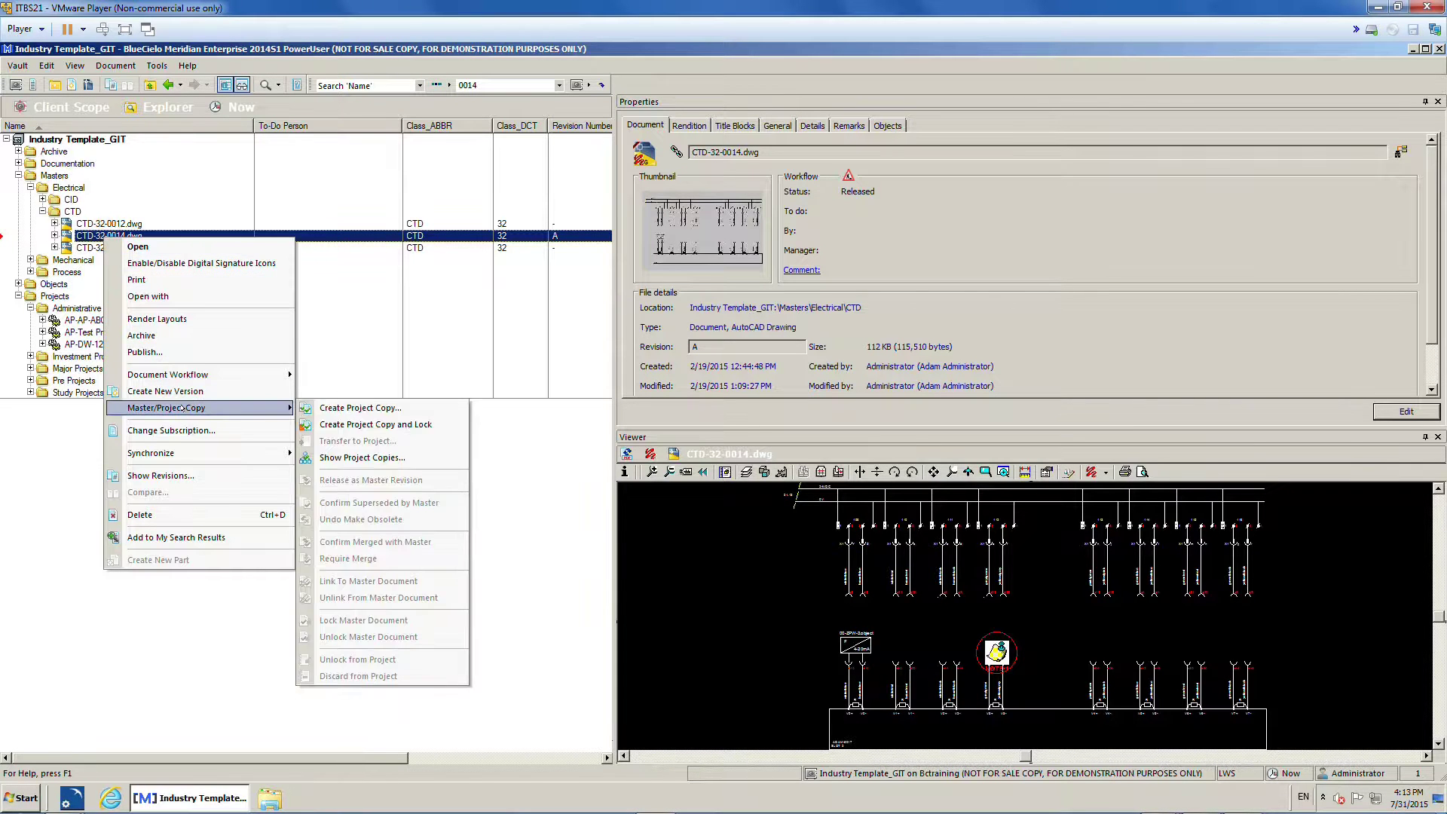
{"action": "left_click", "coordinate": [337, 407]}
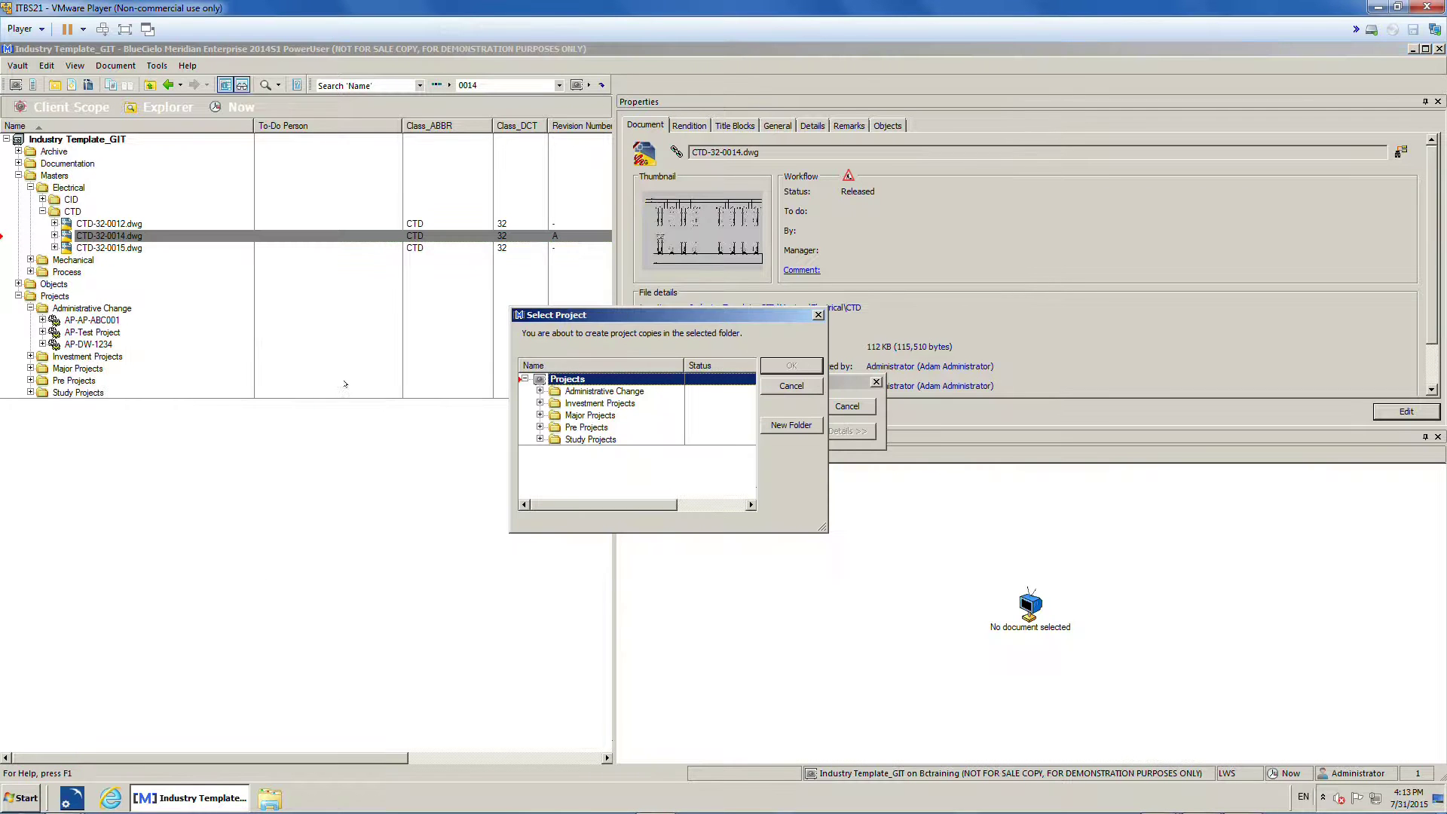
{"action": "left_click", "coordinate": [539, 391]}
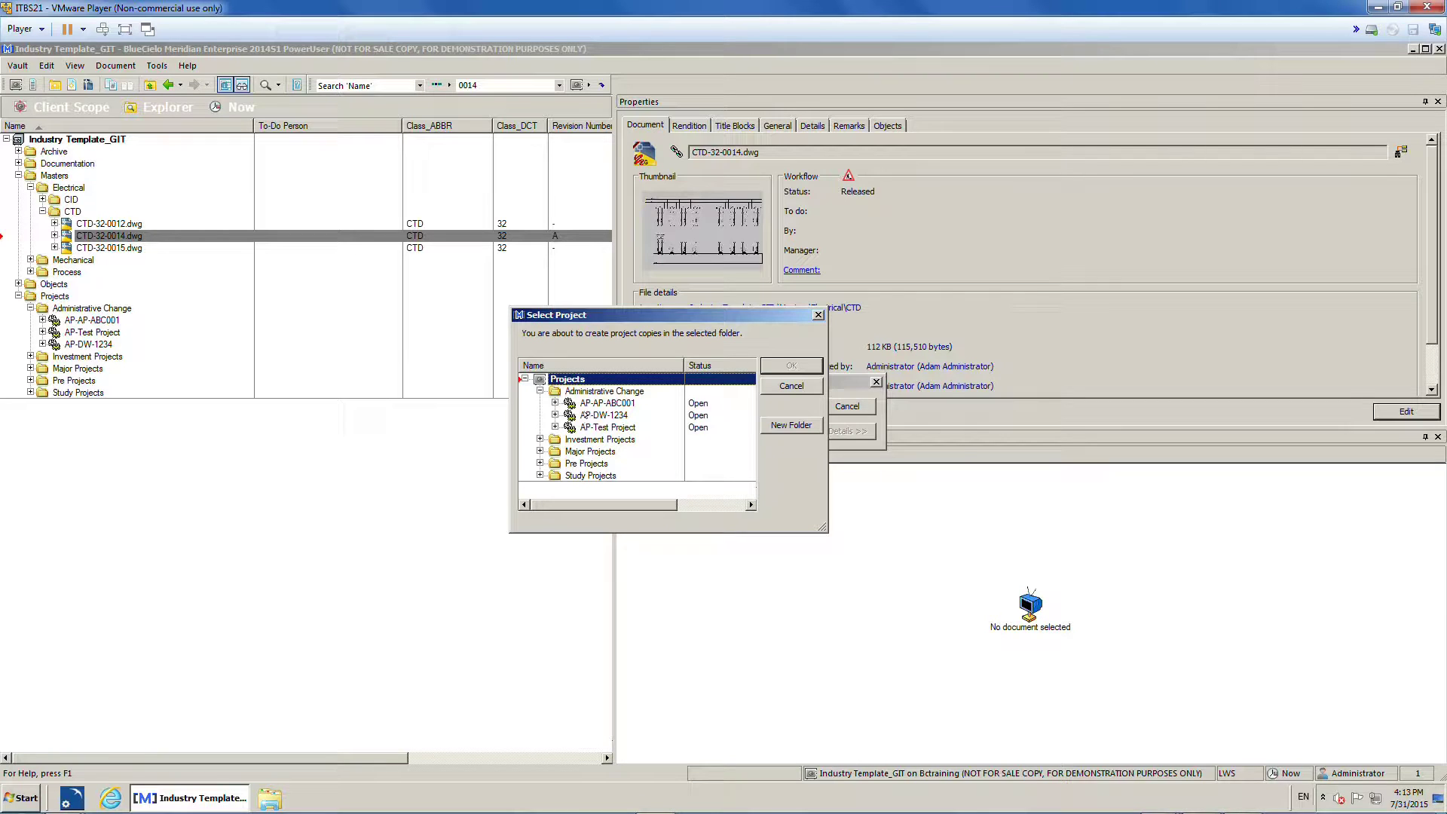
{"action": "left_click", "coordinate": [596, 415]}
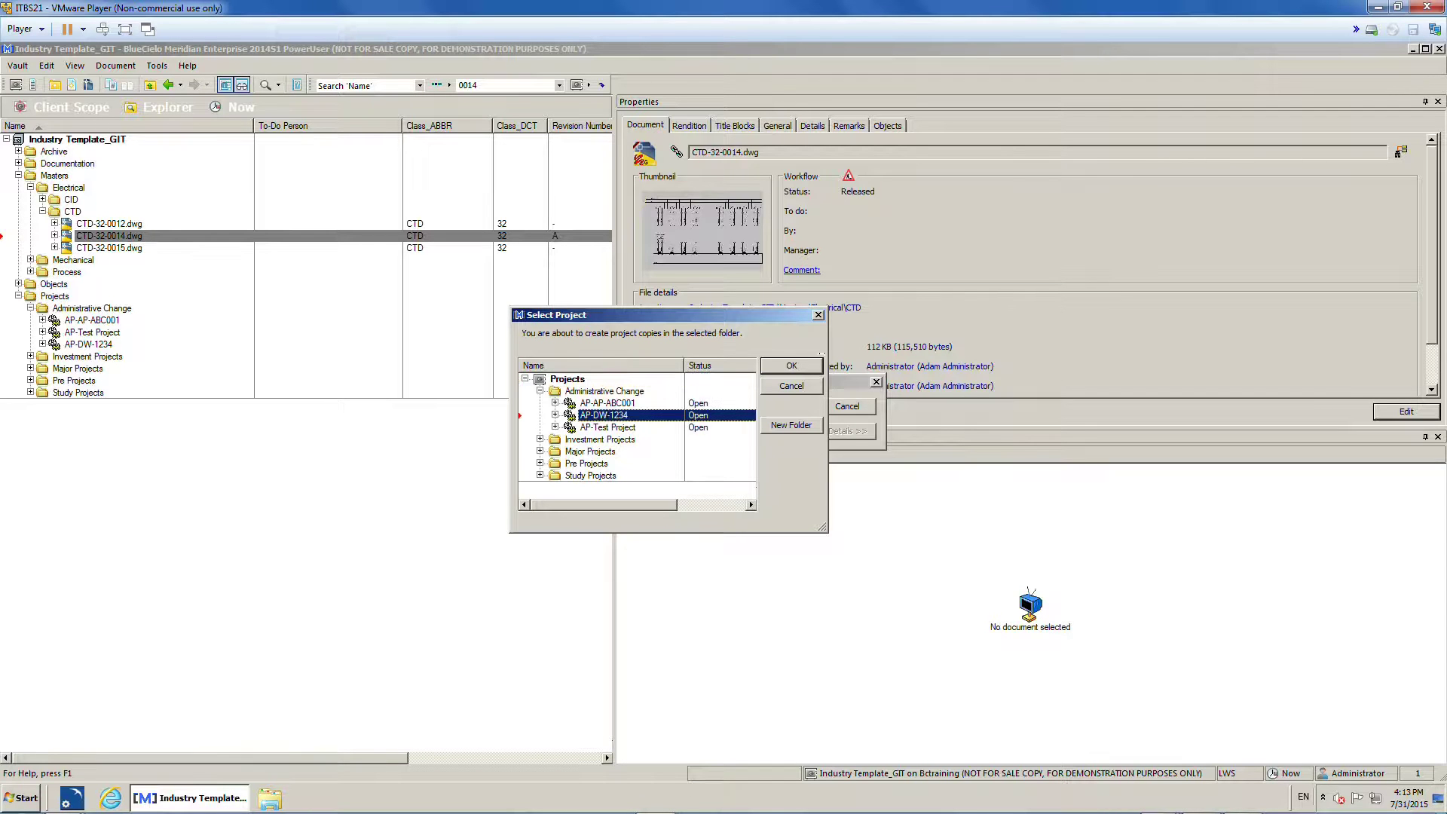
{"action": "left_click", "coordinate": [791, 366]}
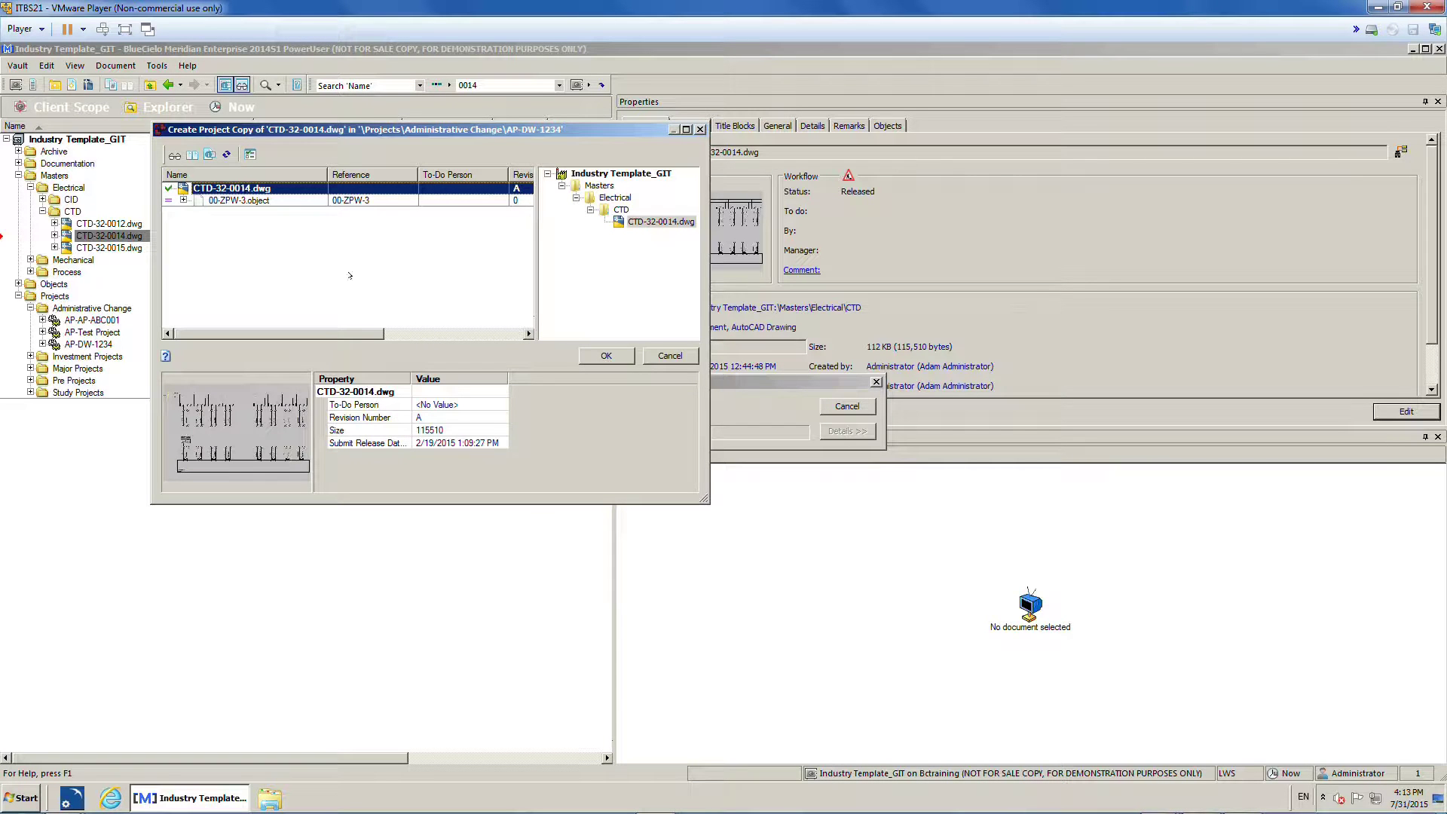
Step: Review the copy options for 00-ZPW-3.object, keep its original, and create the project copy of CTD-32-0014.dwg only
{"action": "left_click", "coordinate": [248, 201]}
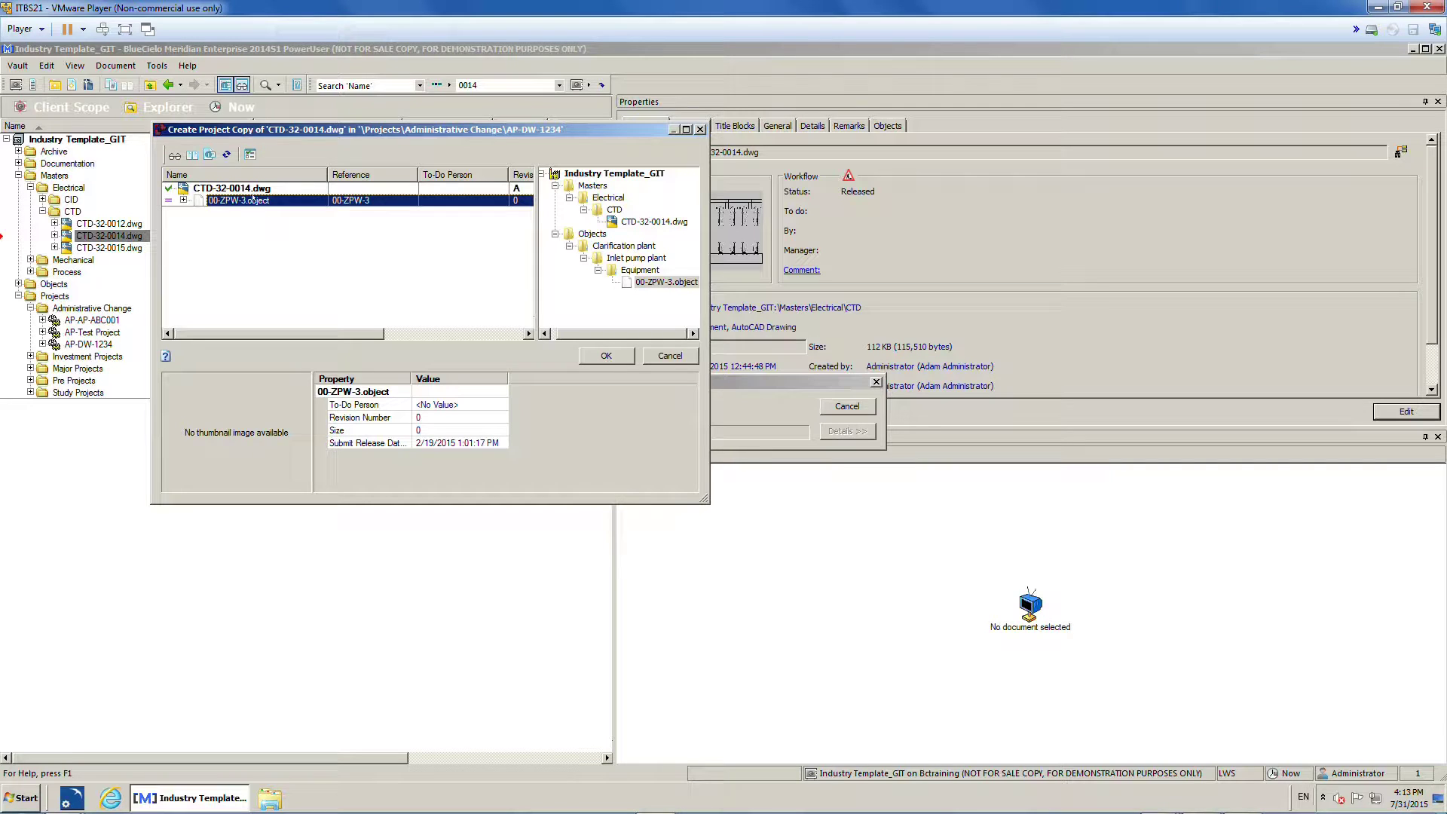
{"action": "left_click", "coordinate": [249, 188]}
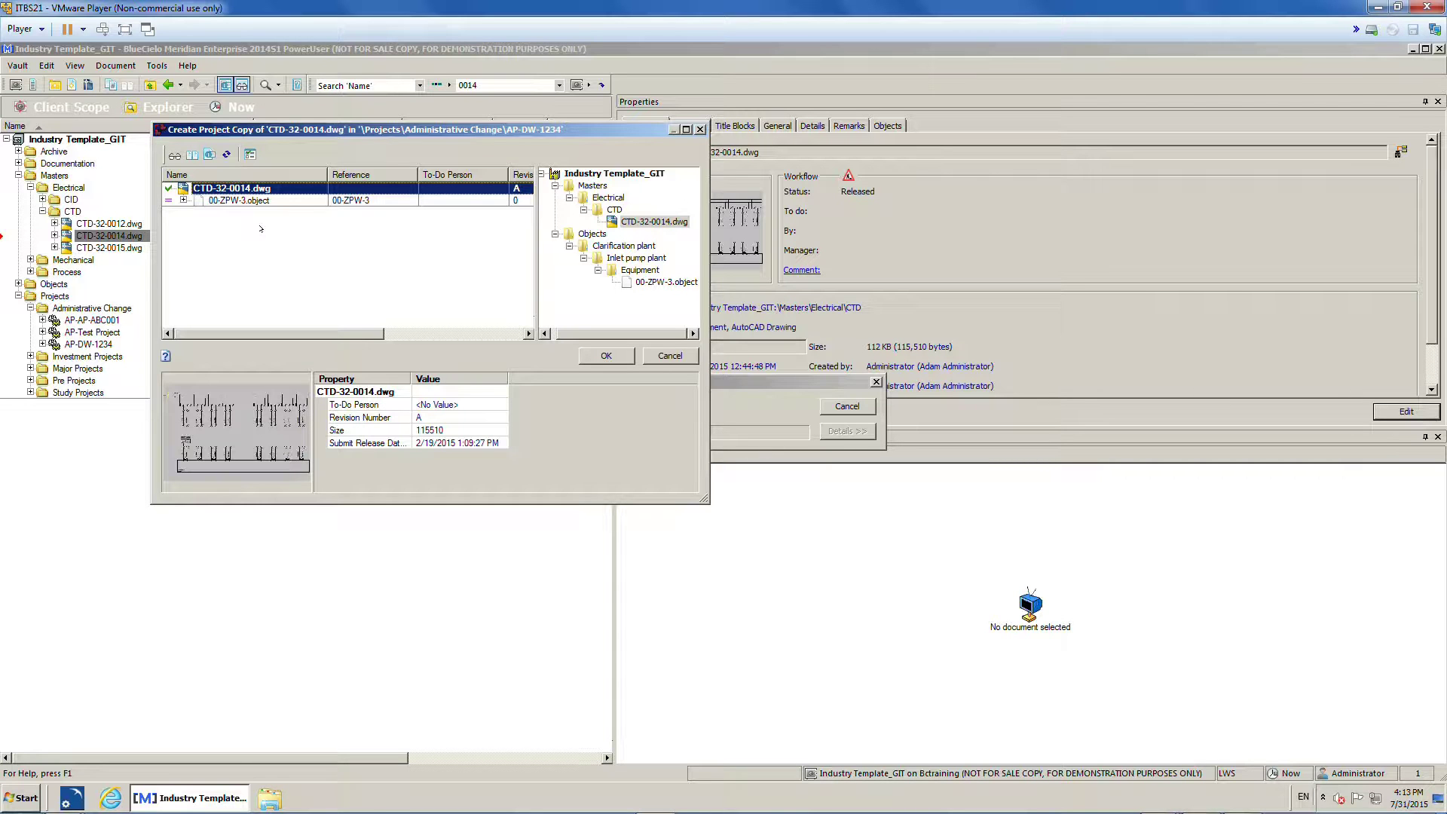
{"action": "right_click", "coordinate": [233, 201]}
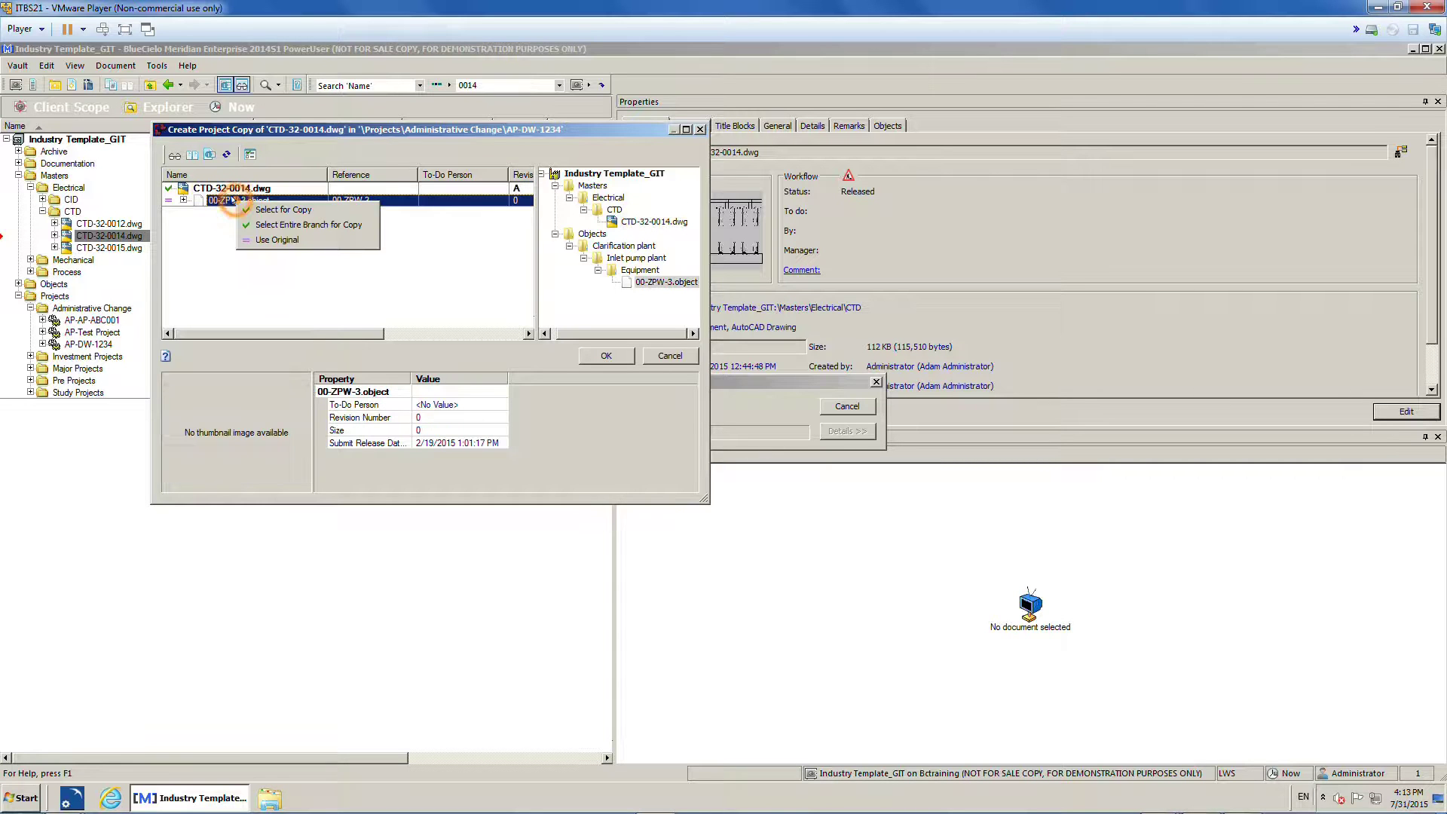
{"action": "left_click", "coordinate": [281, 226]}
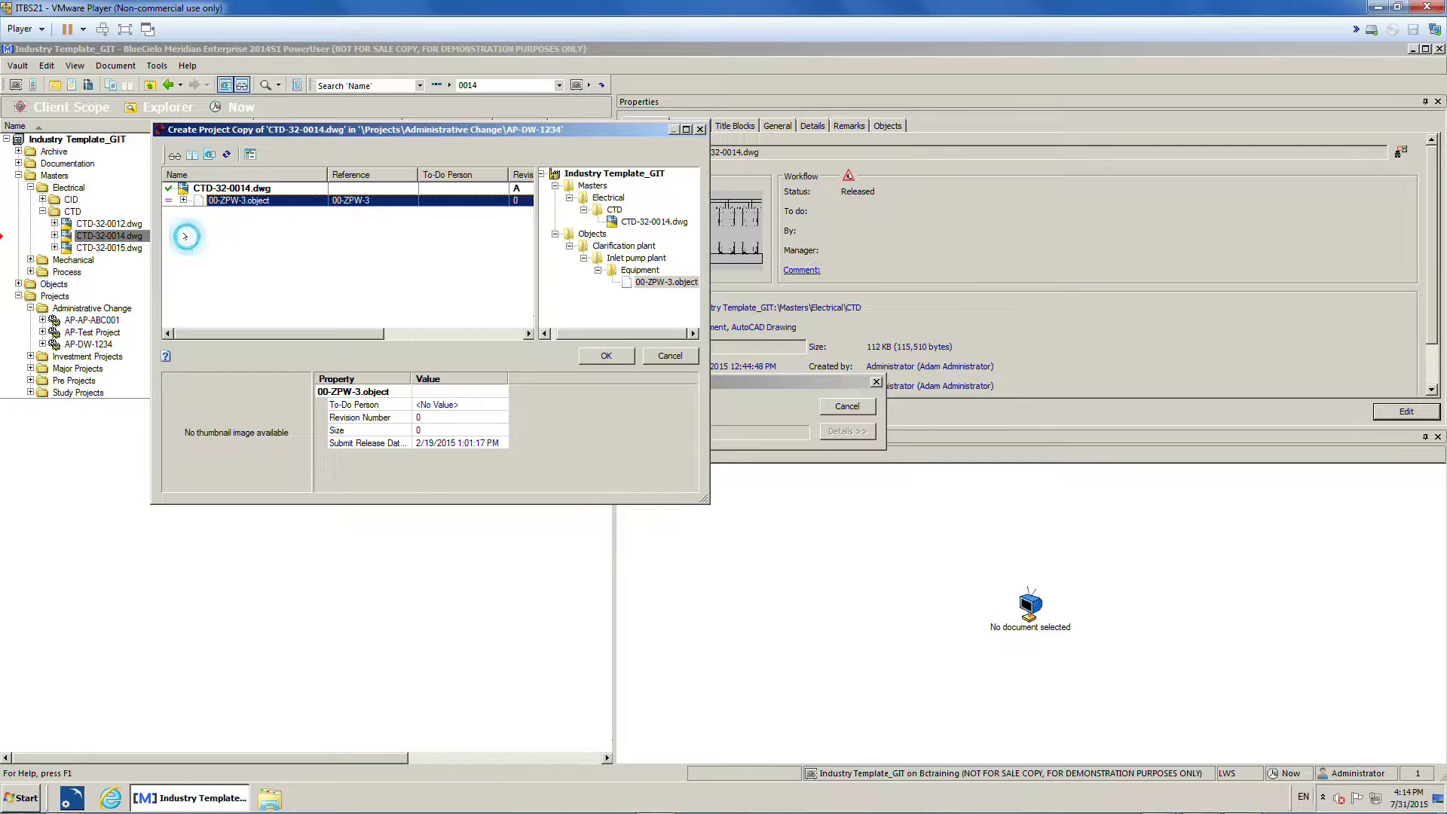
{"action": "left_click", "coordinate": [234, 190]}
{"action": "left_click", "coordinate": [602, 357]}
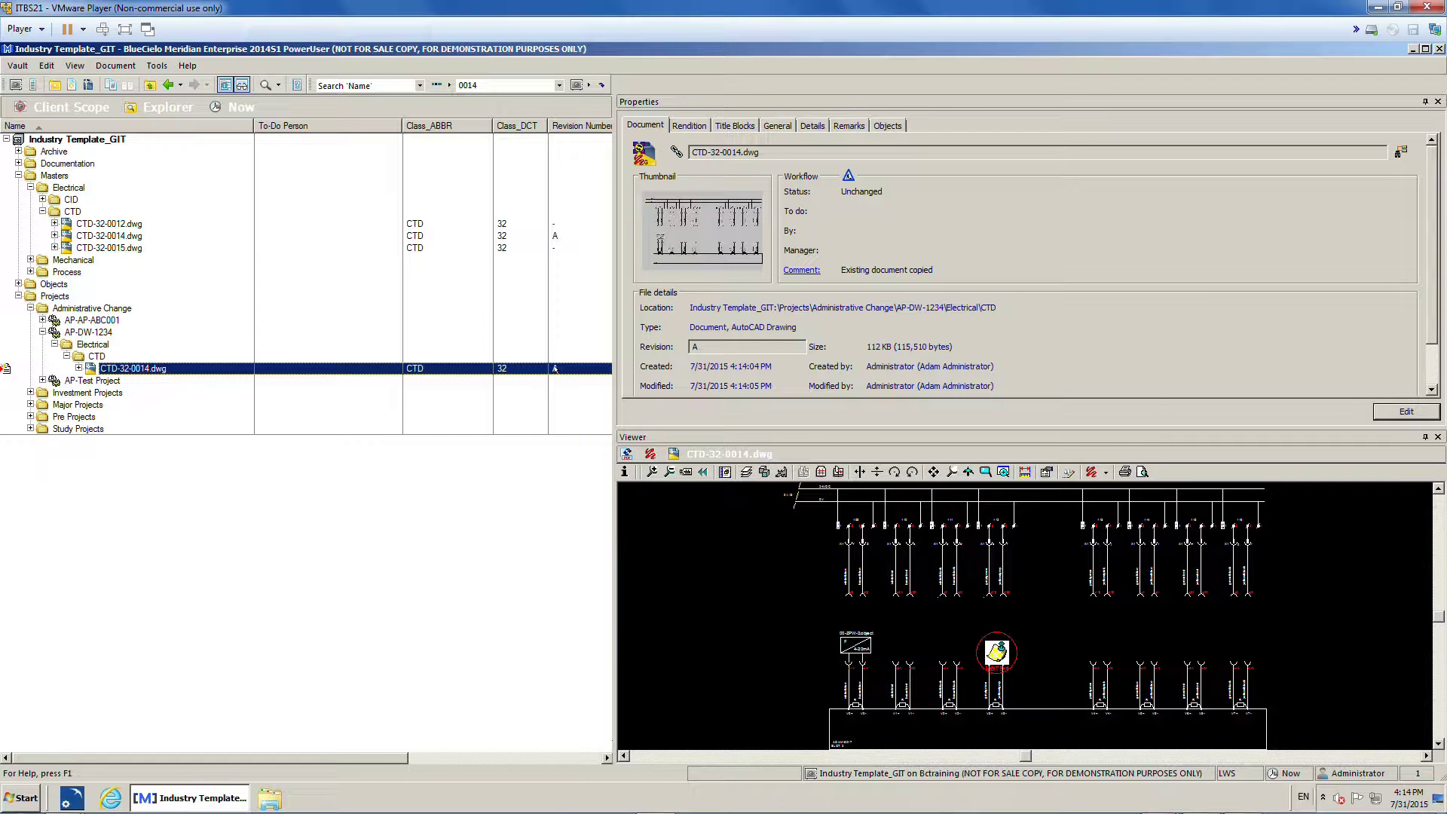
Step: Execute the Start Change workflow transition on the project copy, assigned to the Administrator account, with the comment "Add circuit"
{"action": "right_click", "coordinate": [172, 368]}
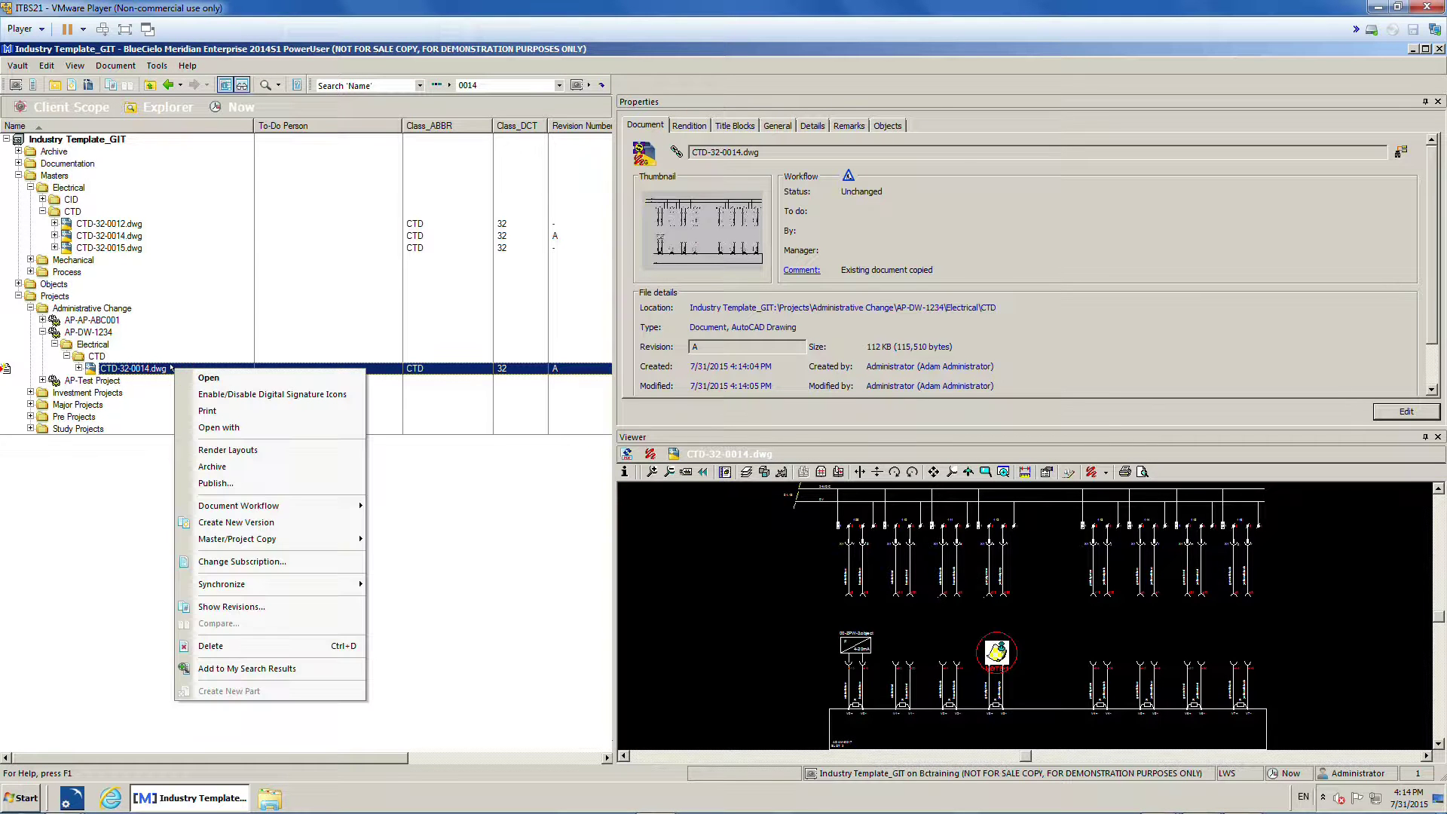
{"action": "mouse_move", "coordinate": [301, 507]}
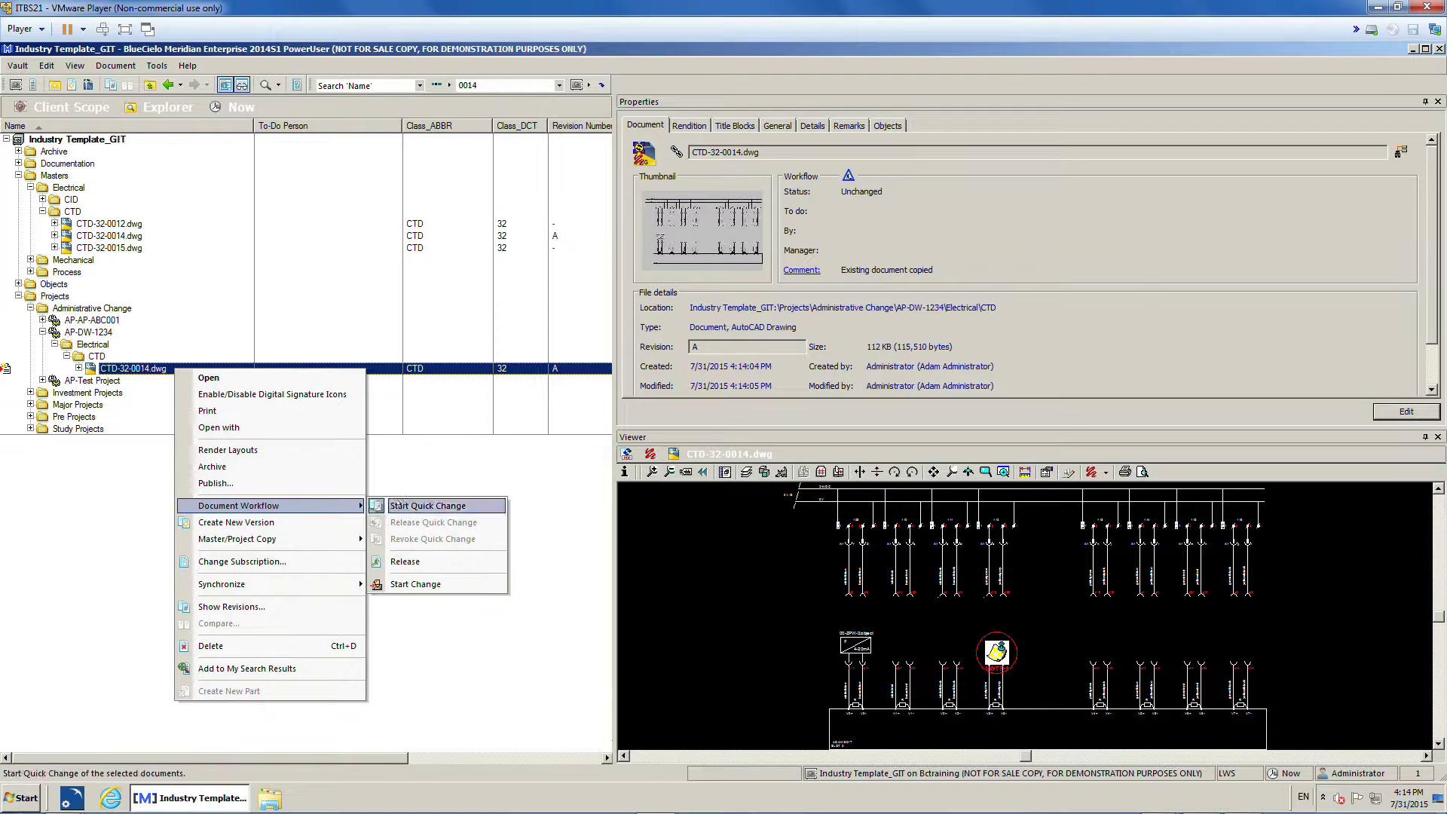
{"action": "left_click", "coordinate": [419, 583]}
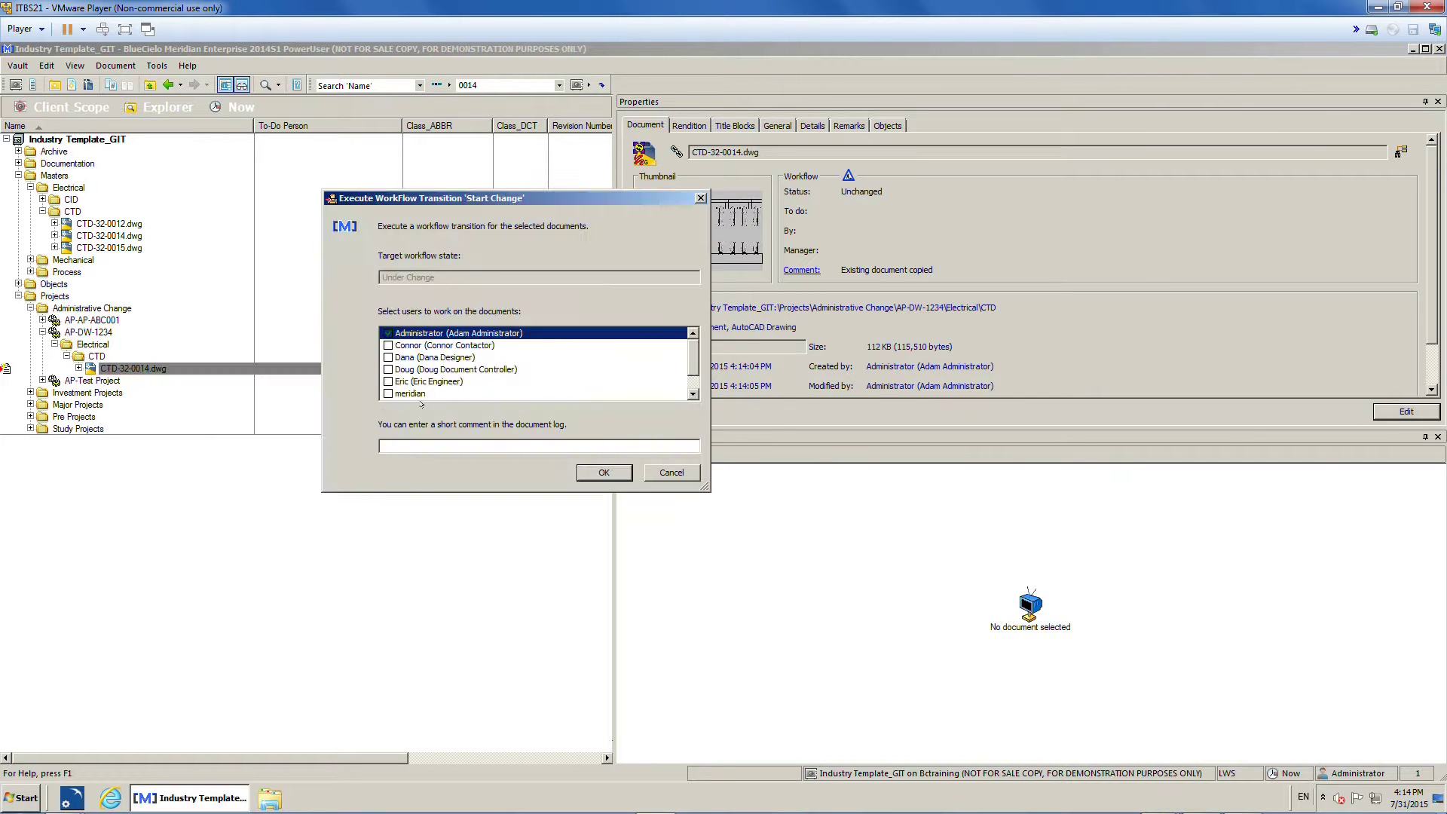
{"action": "left_click", "coordinate": [438, 446]}
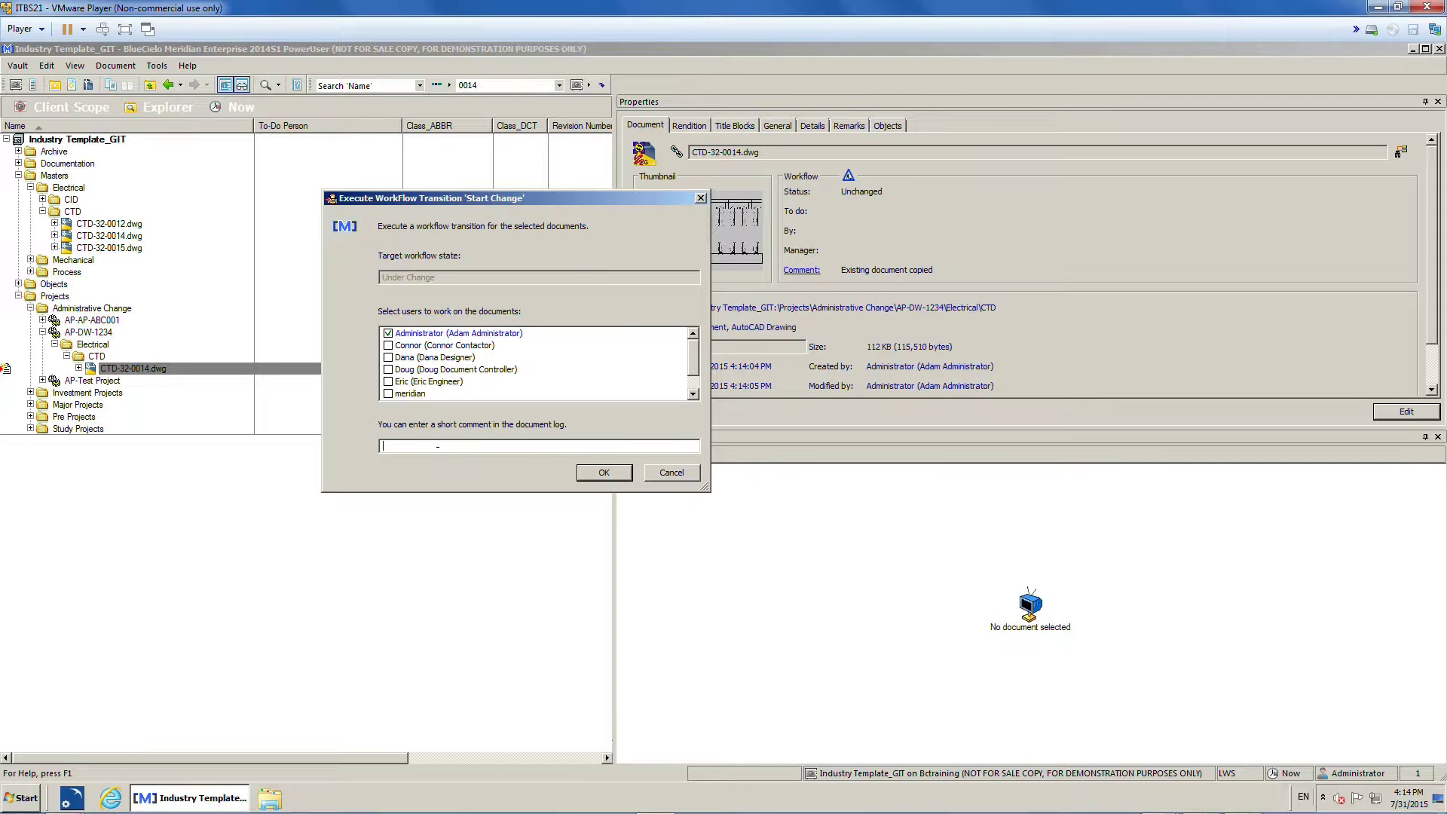
{"action": "type", "text": "Add circuit"}
{"action": "left_click", "coordinate": [604, 472]}
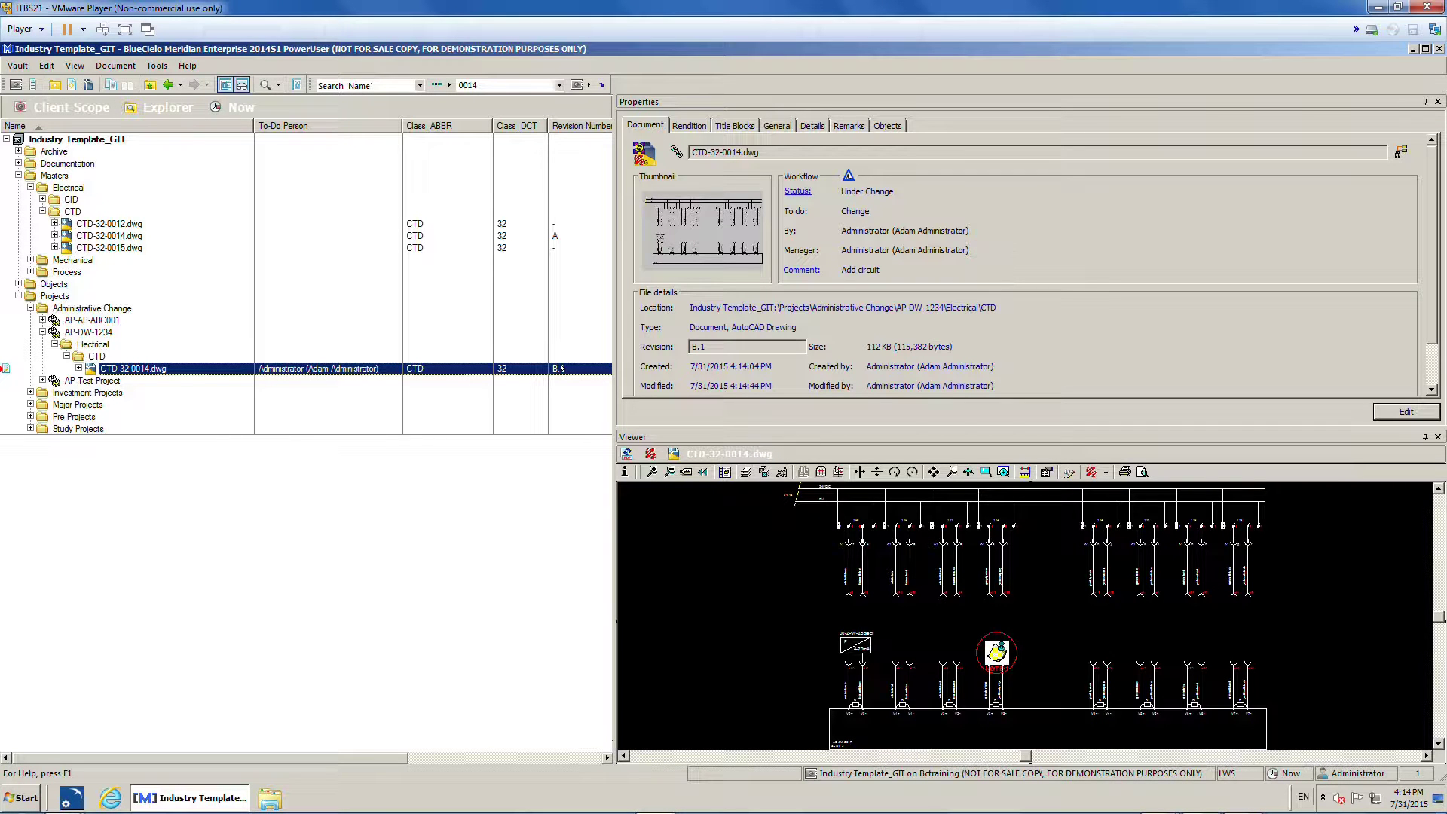
Step: Open the project copy of CTD-32-0014.dwg in AutoCAD and accept not showing proxy graphics
{"action": "mouse_move", "coordinate": [4, 368]}
{"action": "double_click", "coordinate": [210, 367]}
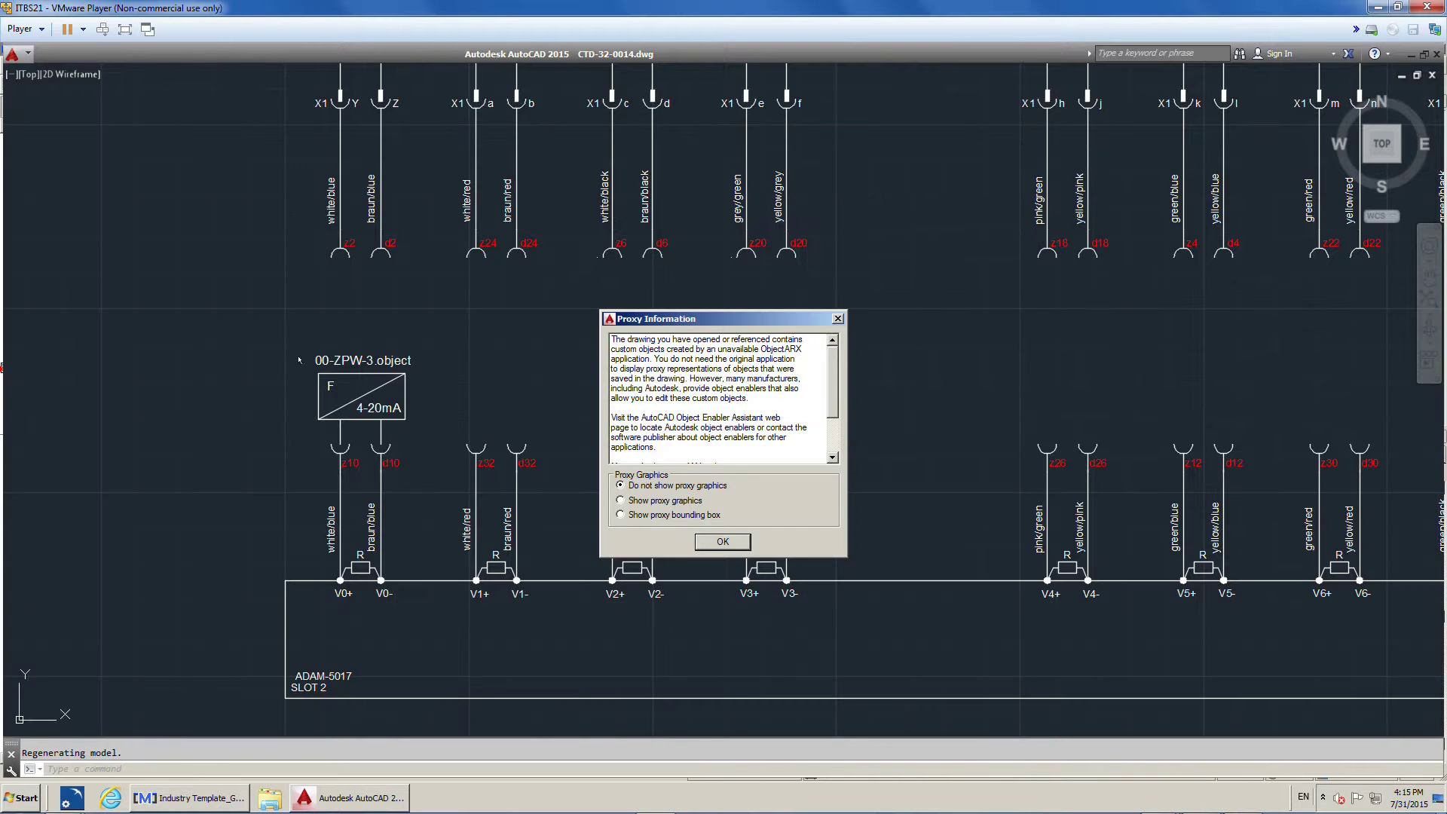
{"action": "left_click", "coordinate": [722, 541]}
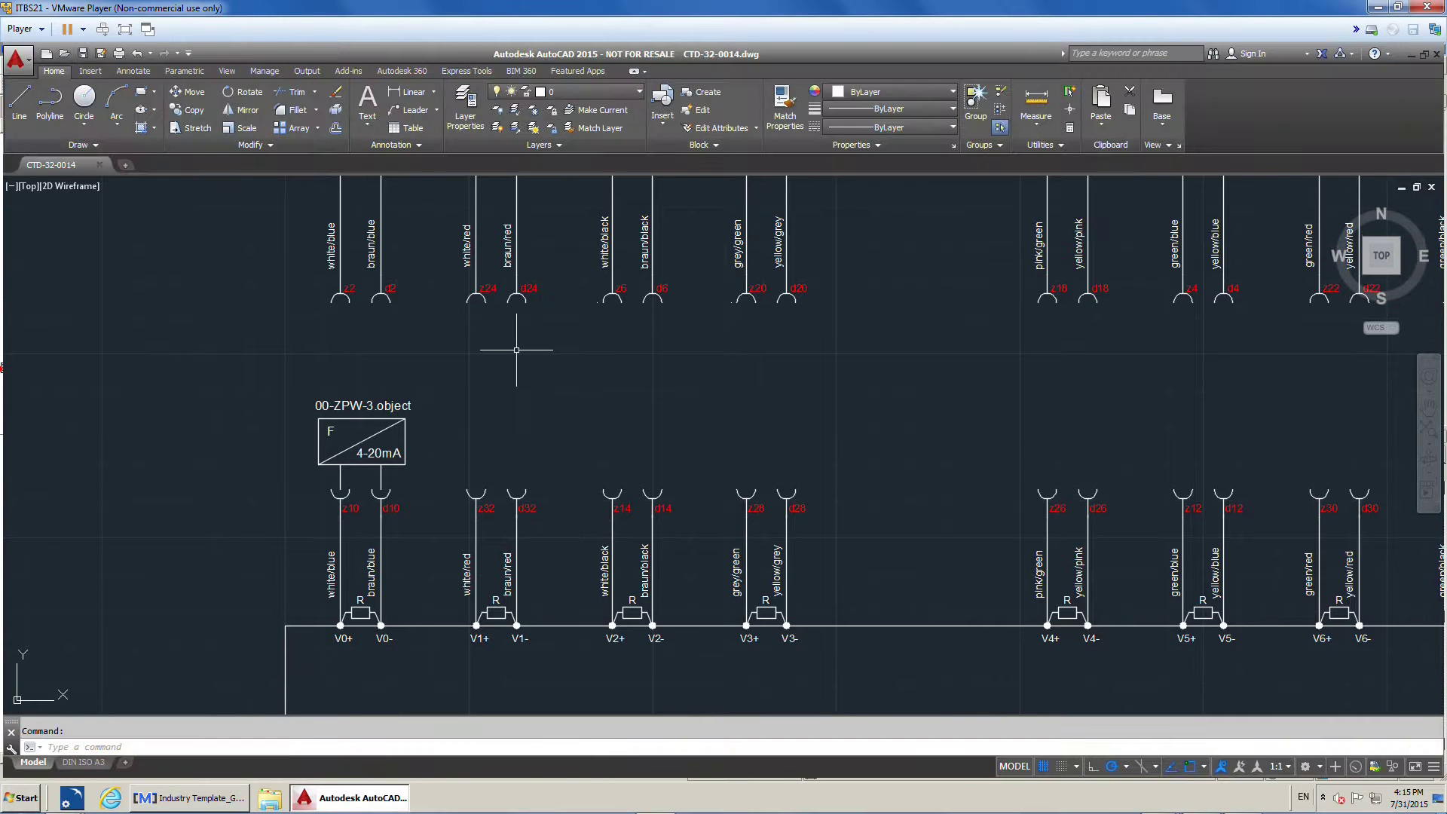
Step: Copy the 00-ZPW-3.object measurement block from the z10 connector to the z32 connector
{"action": "mouse_move", "coordinate": [517, 349]}
{"action": "left_mouse_down"}
{"action": "mouse_move", "coordinate": [581, 287]}
{"action": "mouse_move", "coordinate": [535, 349]}
{"action": "left_mouse_up"}
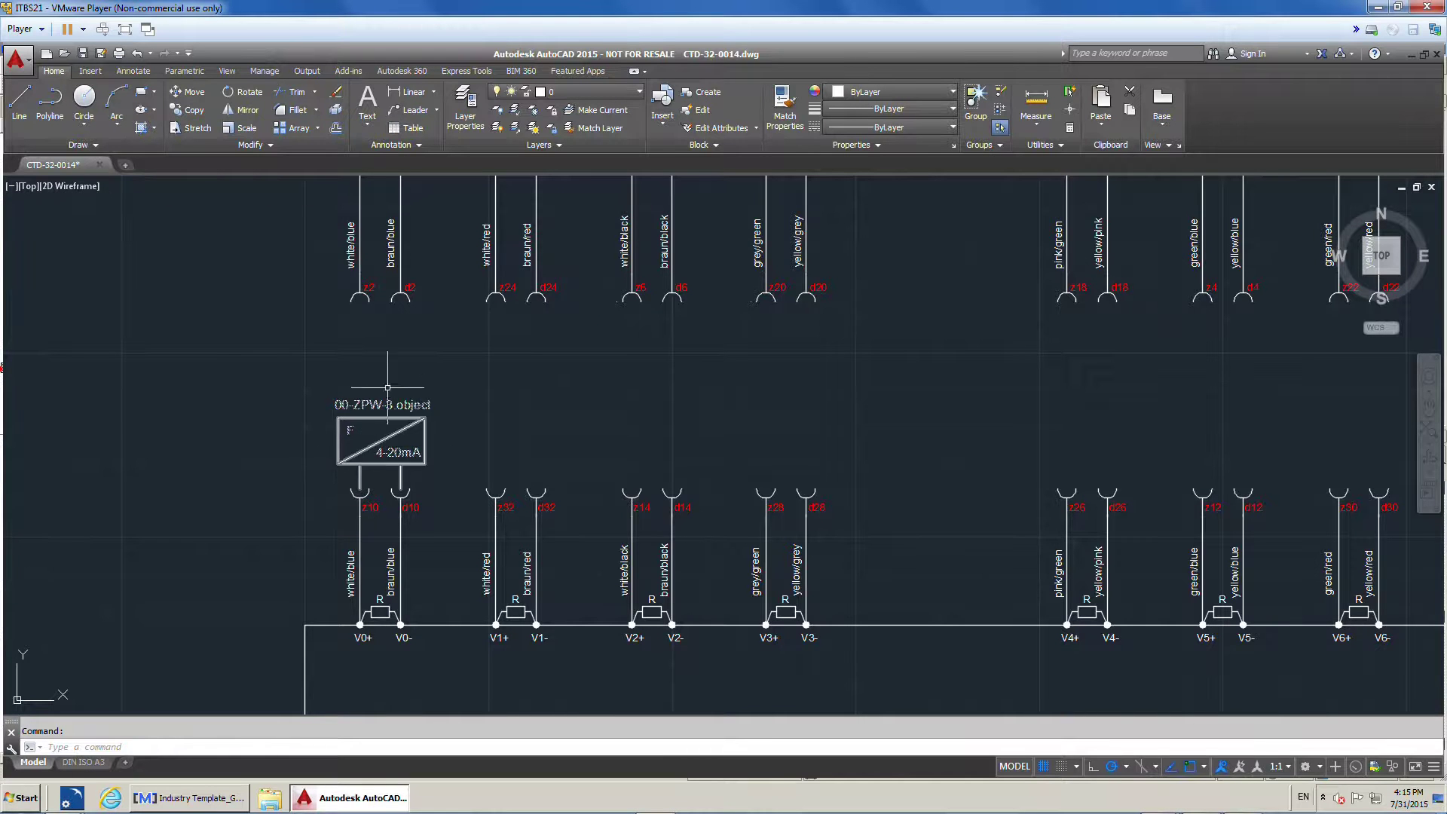
{"action": "scroll", "coordinate": [329, 437], "scroll_direction": "up", "scroll_amount": 5}
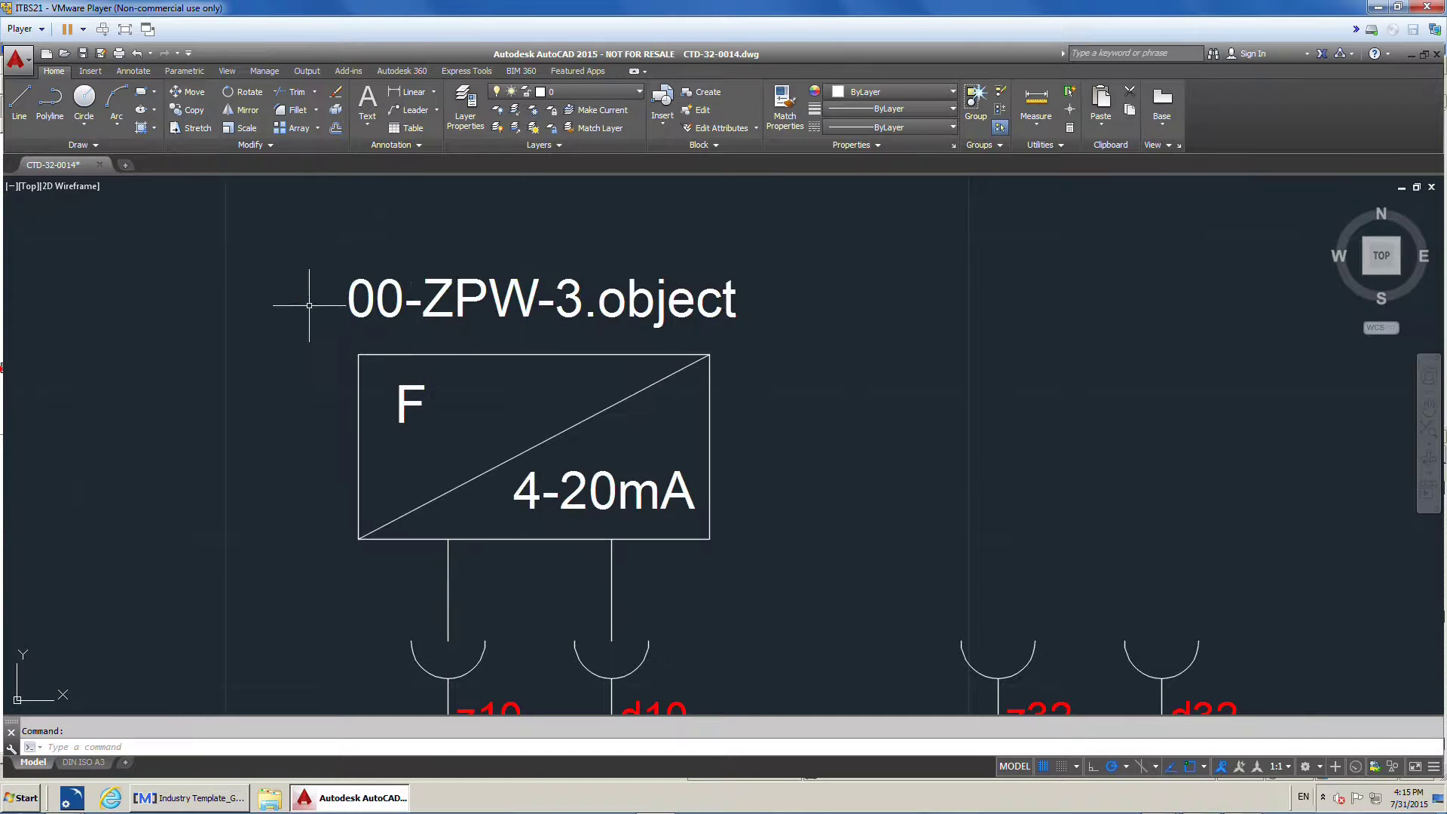
{"action": "scroll", "coordinate": [690, 420], "scroll_direction": "down", "scroll_amount": 2}
{"action": "left_click", "coordinate": [185, 110]}
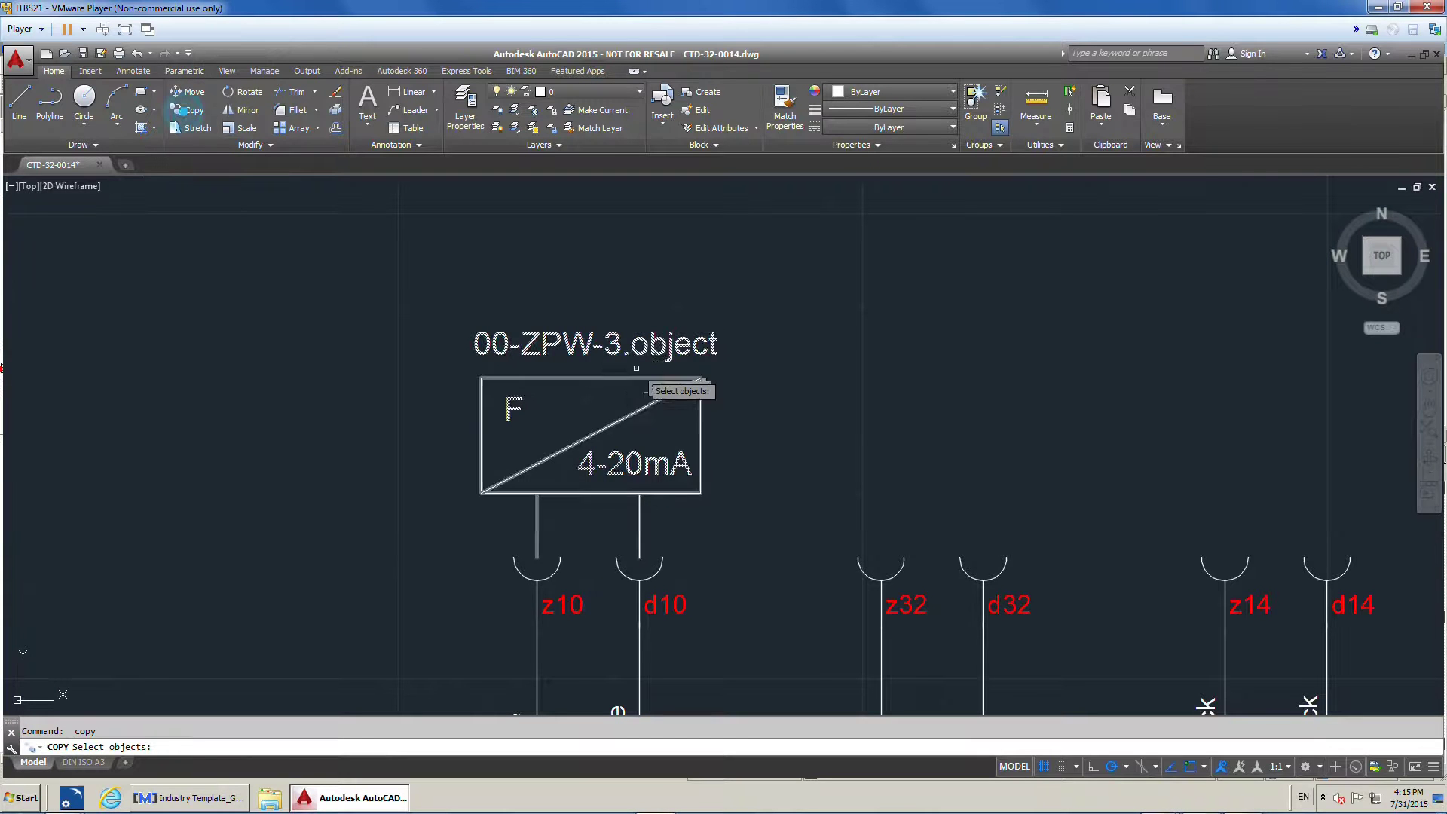
{"action": "left_click", "coordinate": [612, 378]}
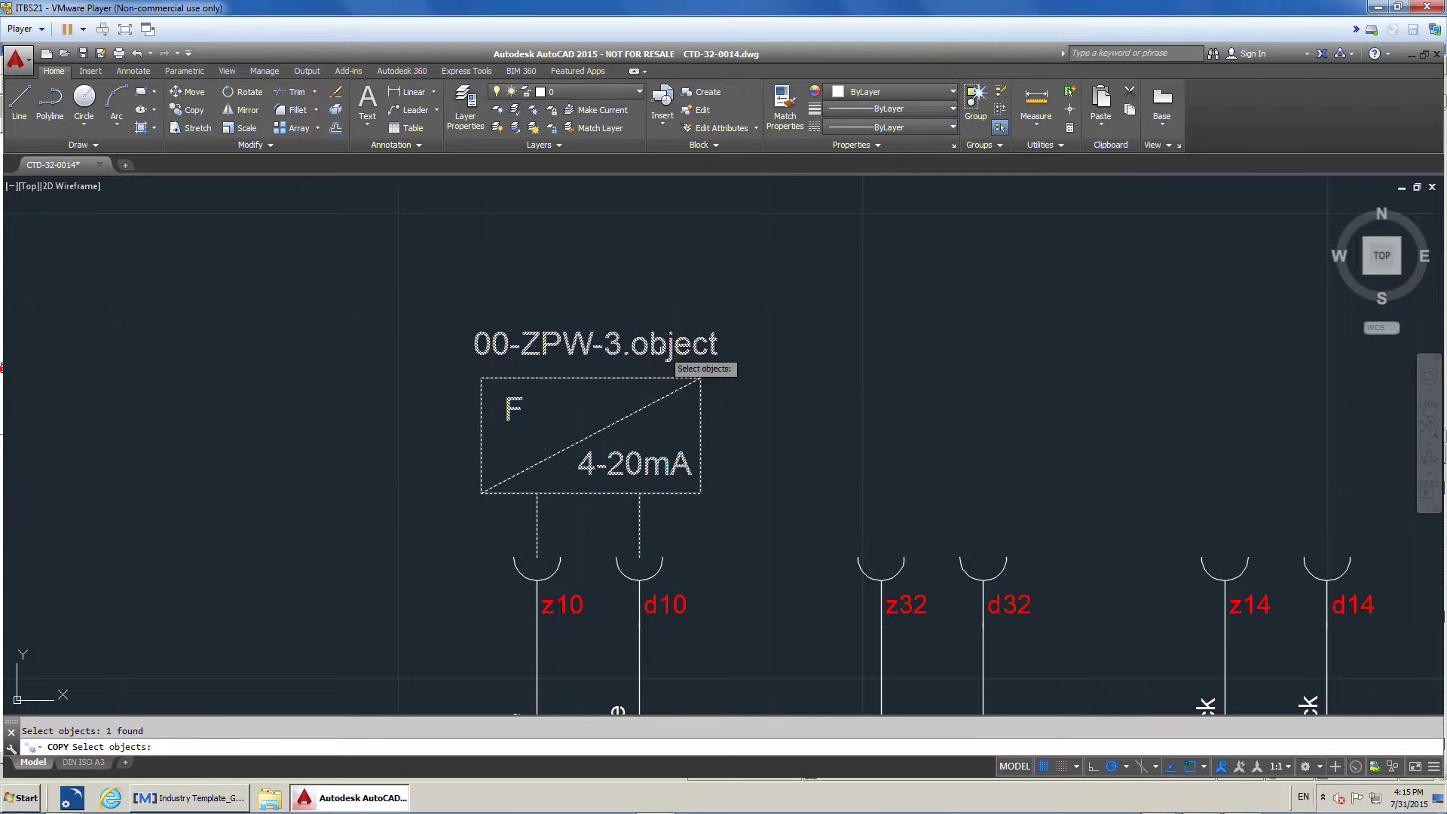
{"action": "key", "text": "Return"}
{"action": "left_click", "coordinate": [537, 558]}
{"action": "left_click", "coordinate": [881, 558]}
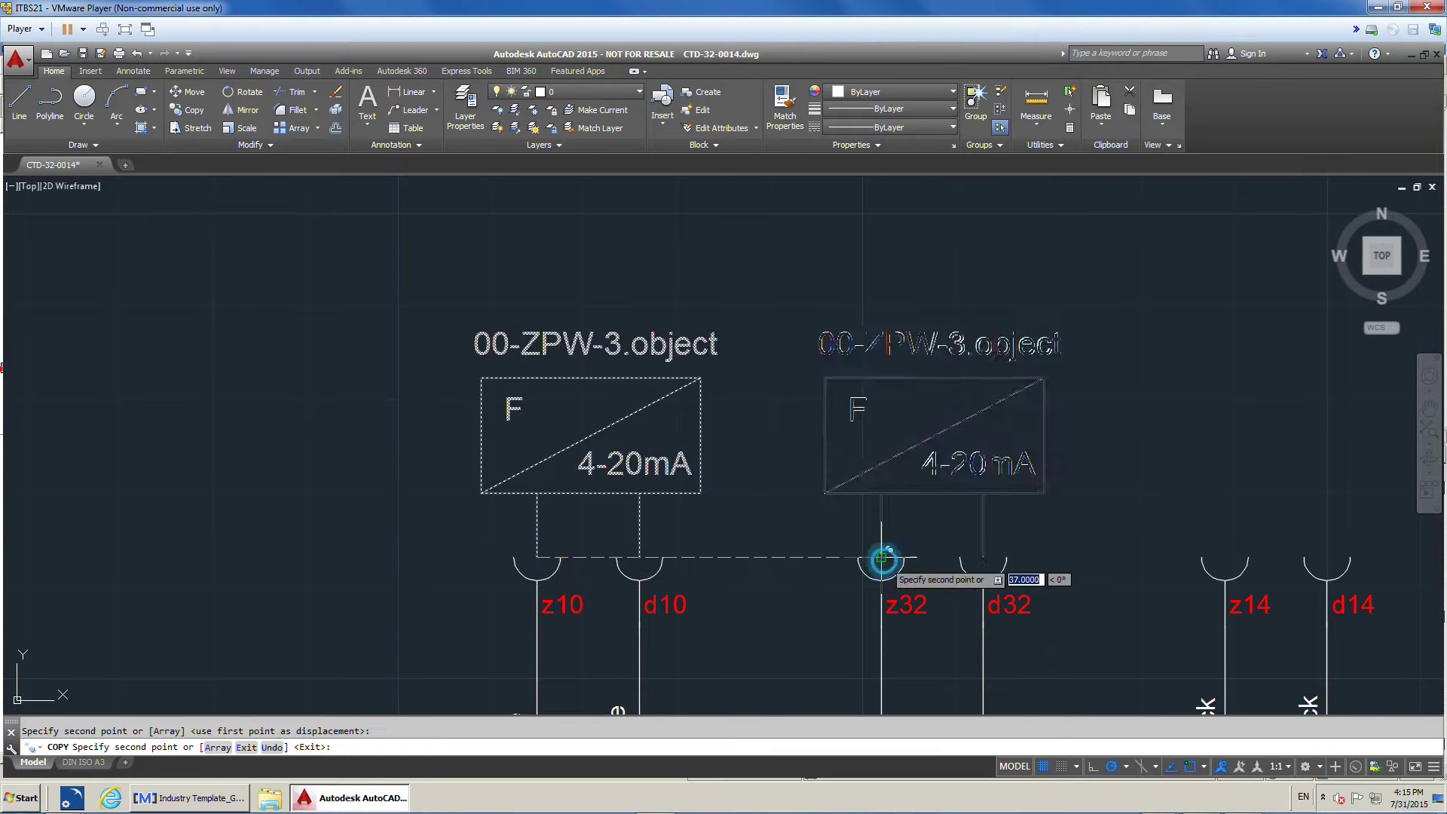
{"action": "right_click", "coordinate": [1199, 404]}
{"action": "left_click", "coordinate": [1218, 410]}
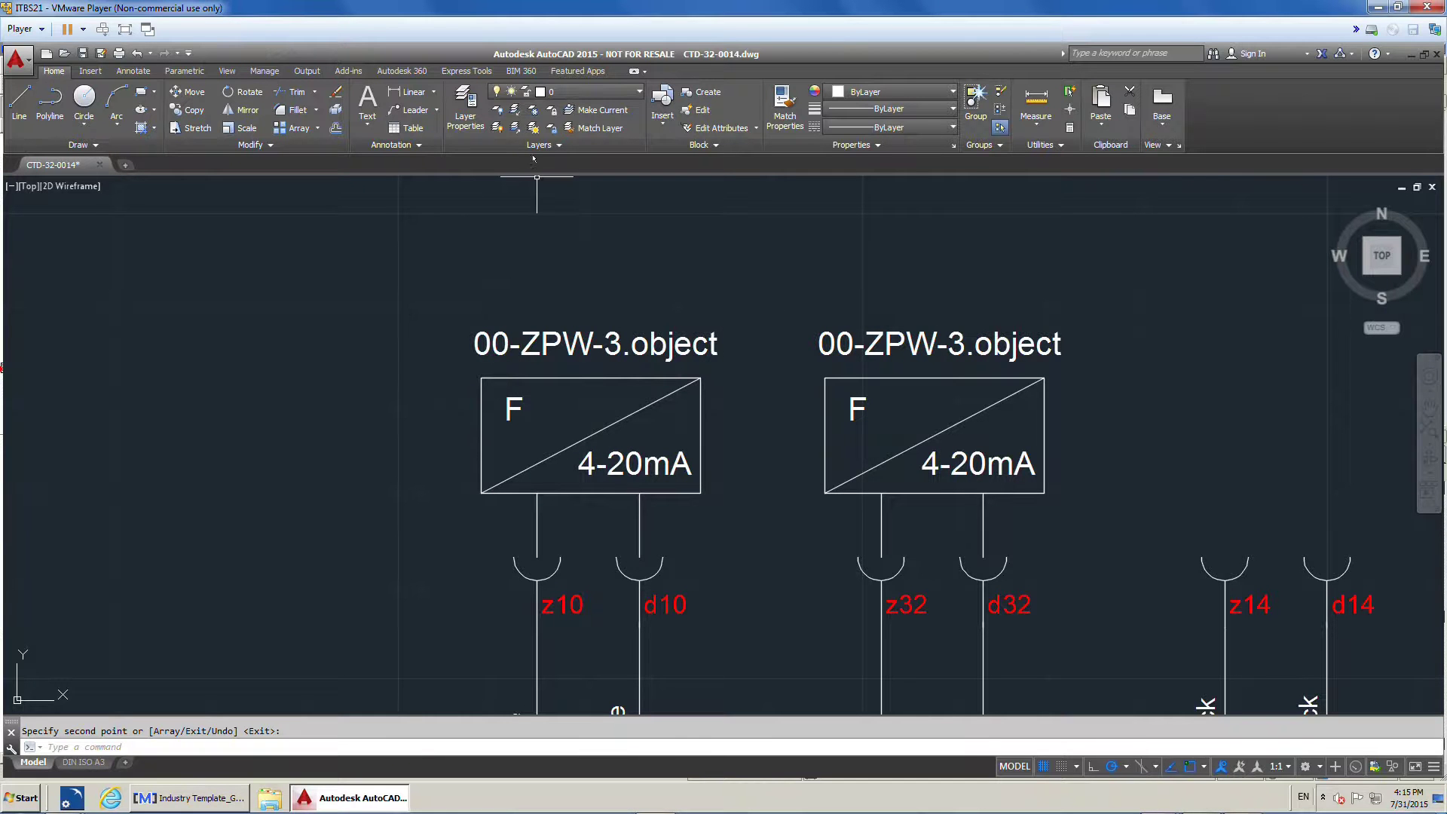
Step: Set the copied block's TAG attribute to 00-ZPW-4.object and close AutoCAD, saving the changes to the drawing
{"action": "left_click", "coordinate": [700, 123]}
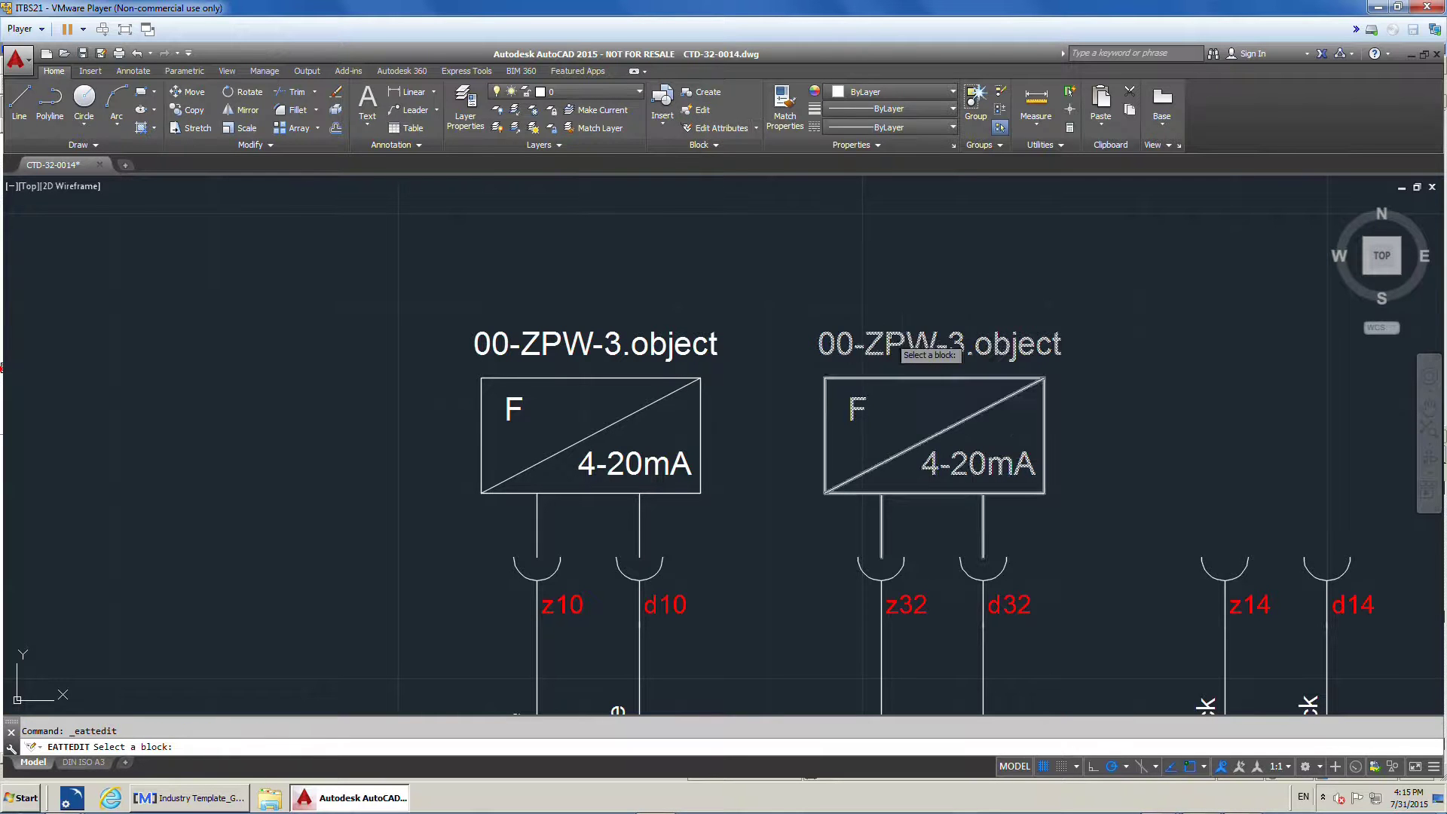
{"action": "left_click", "coordinate": [887, 336]}
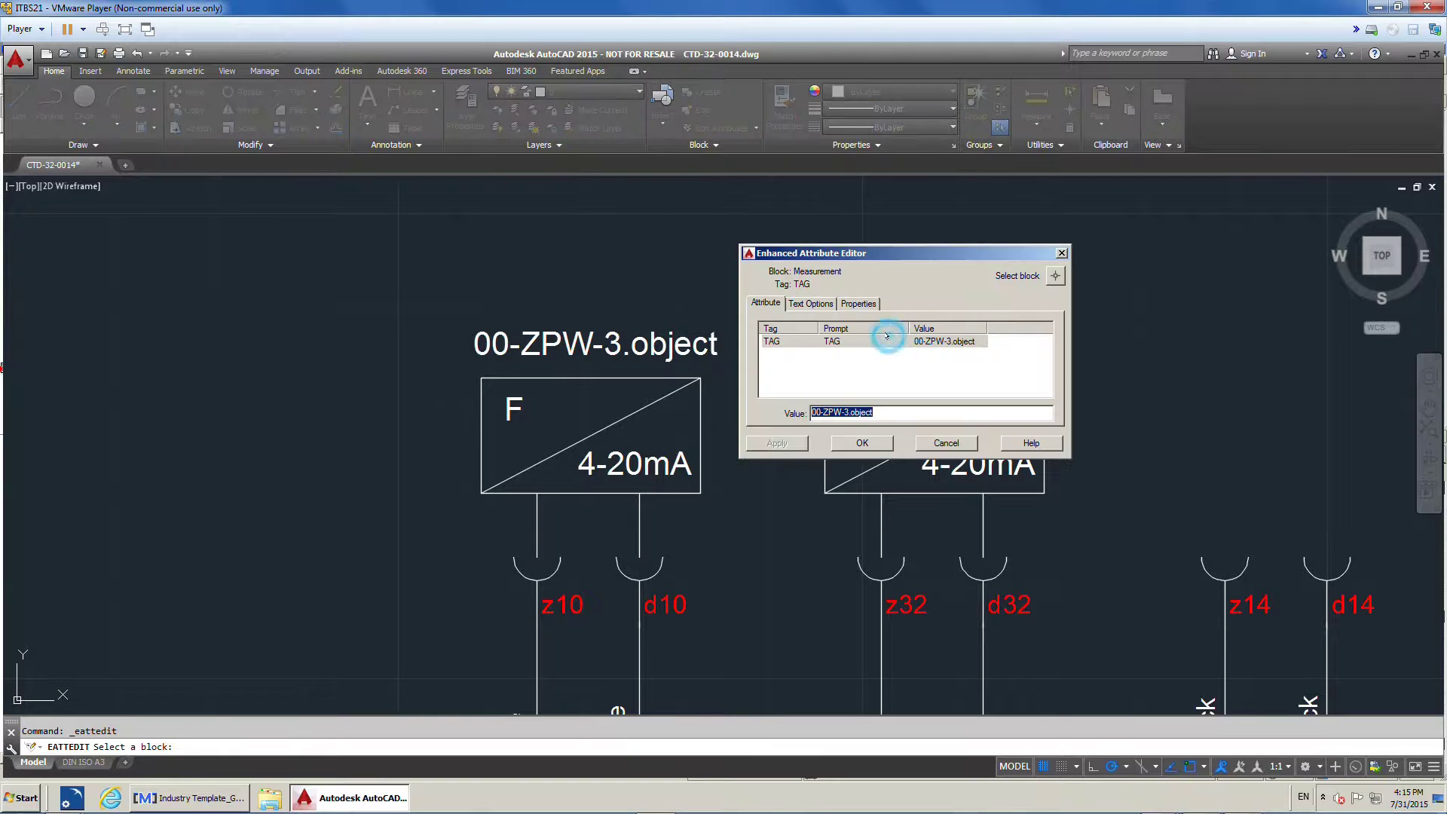
{"action": "left_click", "coordinate": [847, 413]}
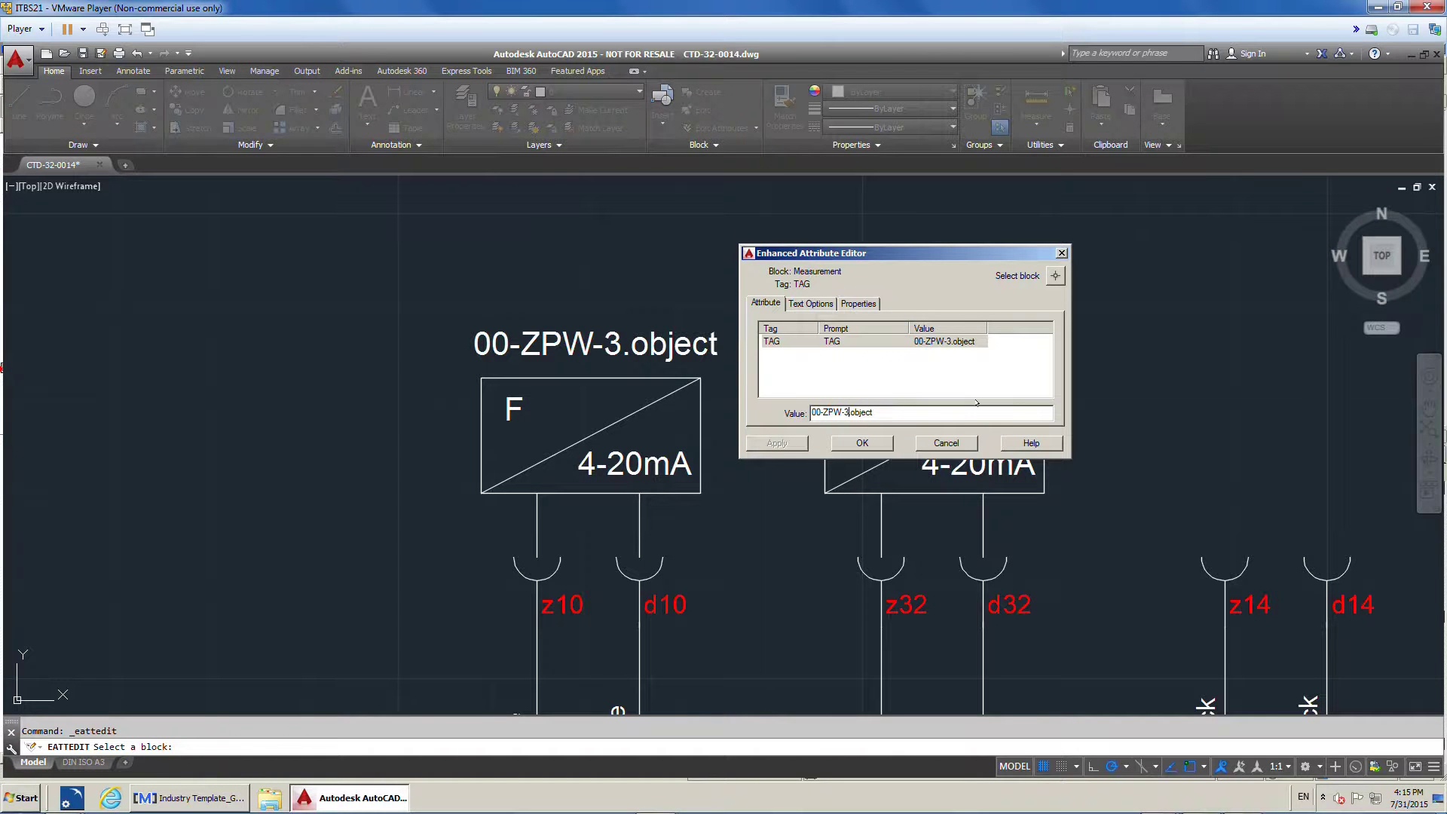
{"action": "key", "text": "BackSpace"}
{"action": "type", "text": "4"}
{"action": "left_click_drag", "start_coordinate": [847, 412], "coordinate": [810, 415]}
{"action": "left_click", "coordinate": [861, 443]}
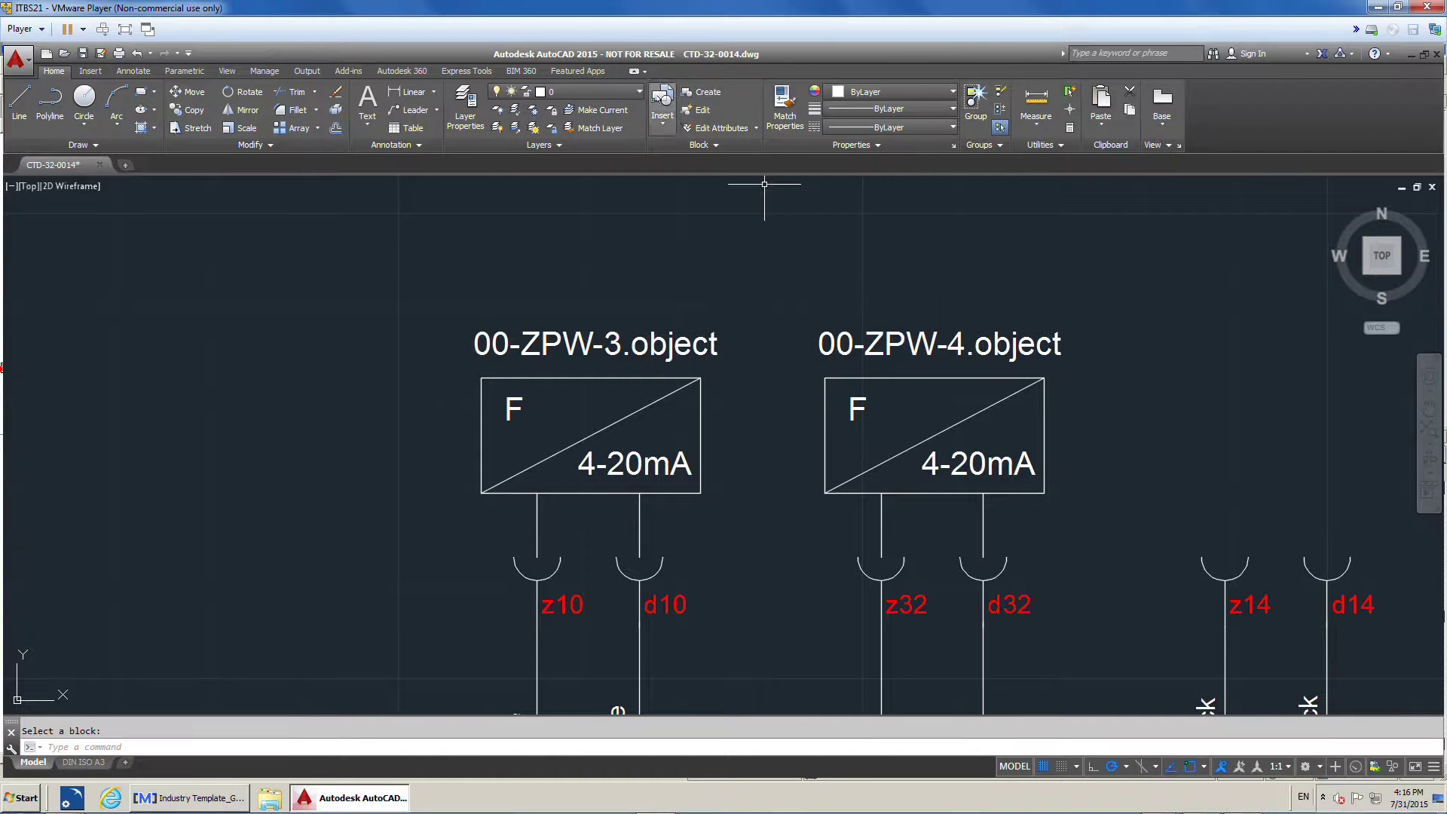
{"action": "left_click", "coordinate": [1437, 54]}
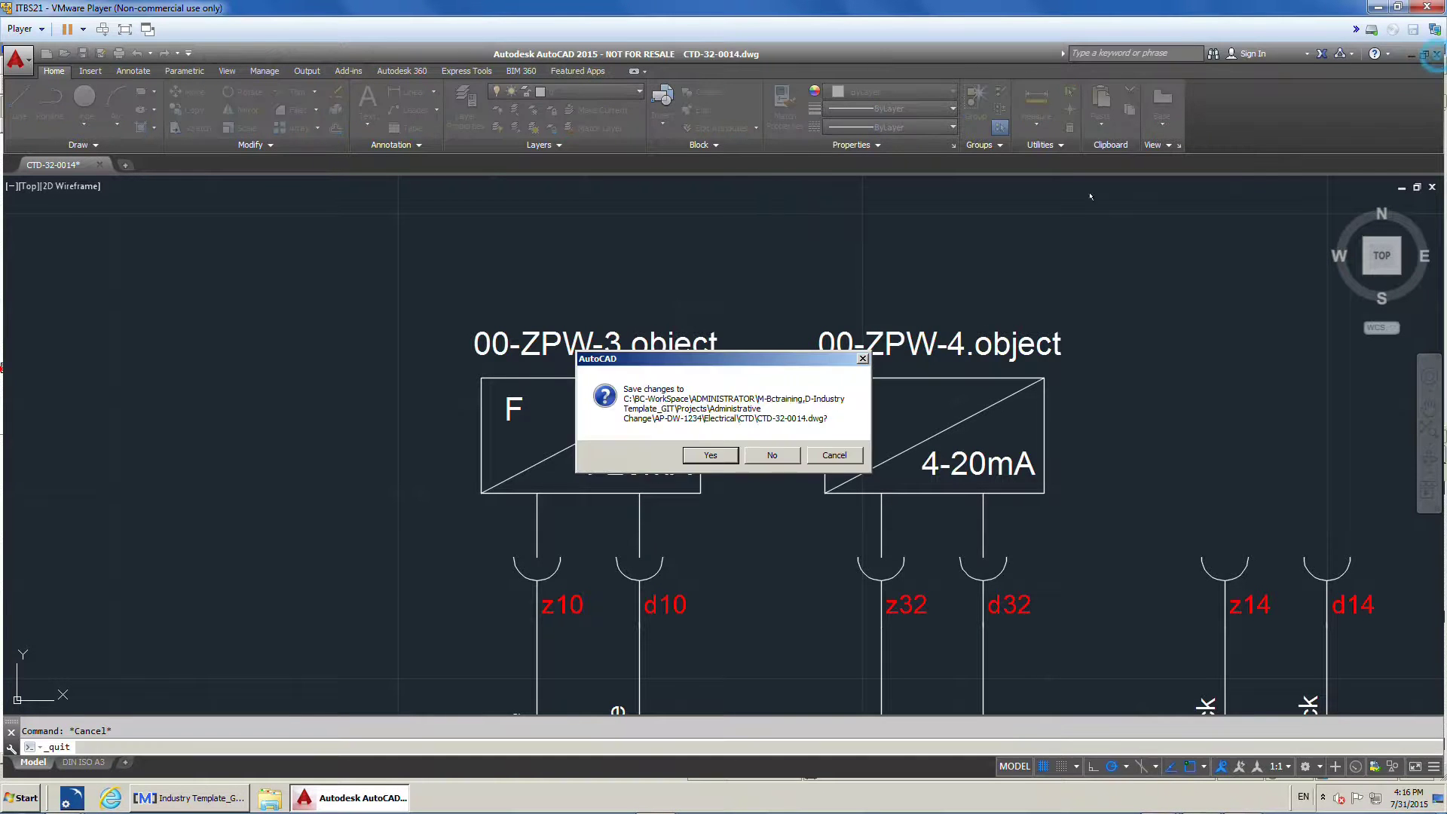
{"action": "left_click", "coordinate": [710, 456]}
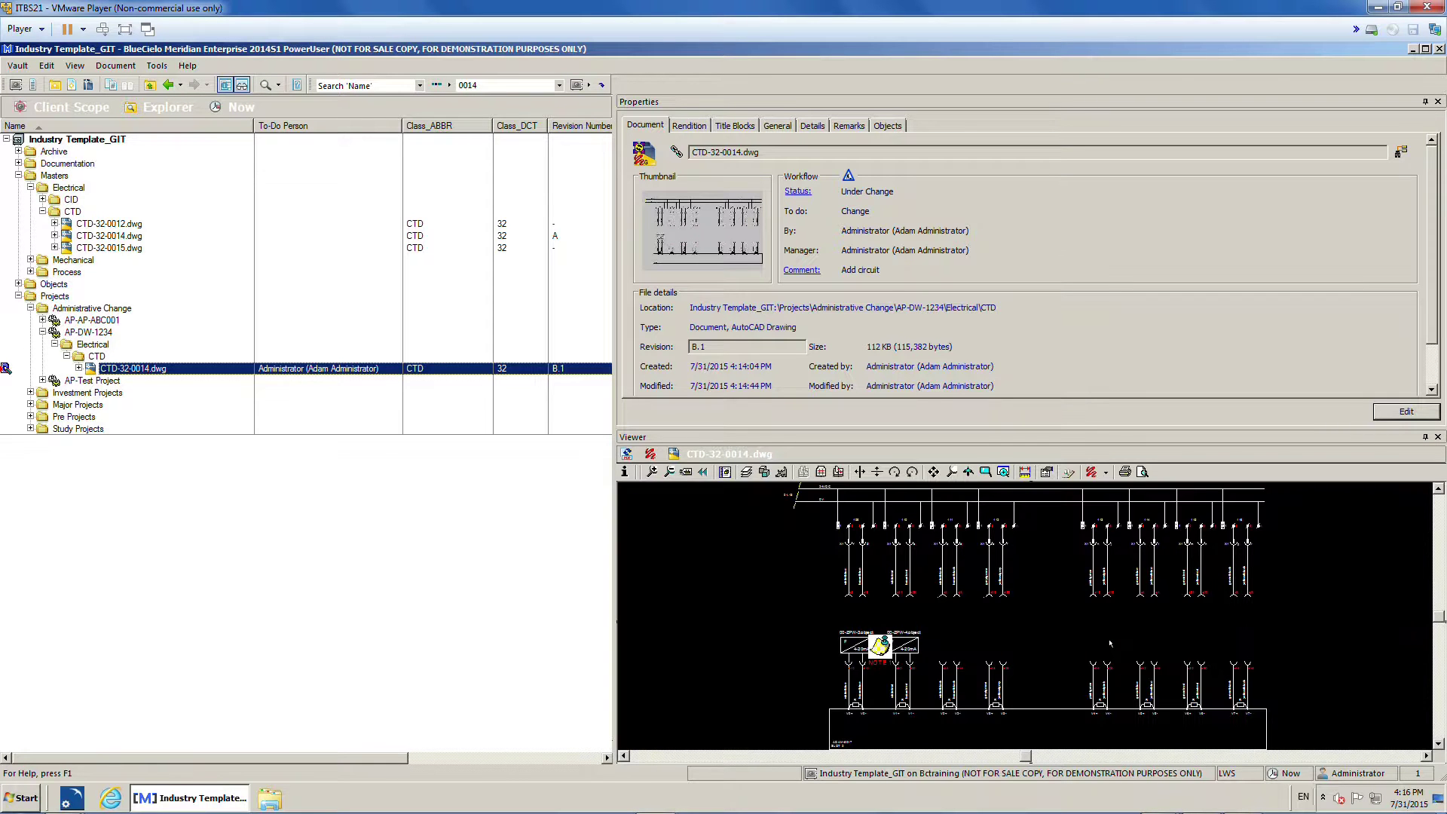
Step: Inspect the original and copied measurement blocks and the note between them in Meridian's Viewer
{"action": "left_click", "coordinate": [1110, 643]}
{"action": "left_click_drag", "start_coordinate": [940, 635], "coordinate": [928, 564]}
{"action": "scroll", "coordinate": [874, 575], "scroll_direction": "up", "scroll_amount": 3}
{"action": "scroll", "coordinate": [815, 535], "scroll_direction": "up", "scroll_amount": 3}
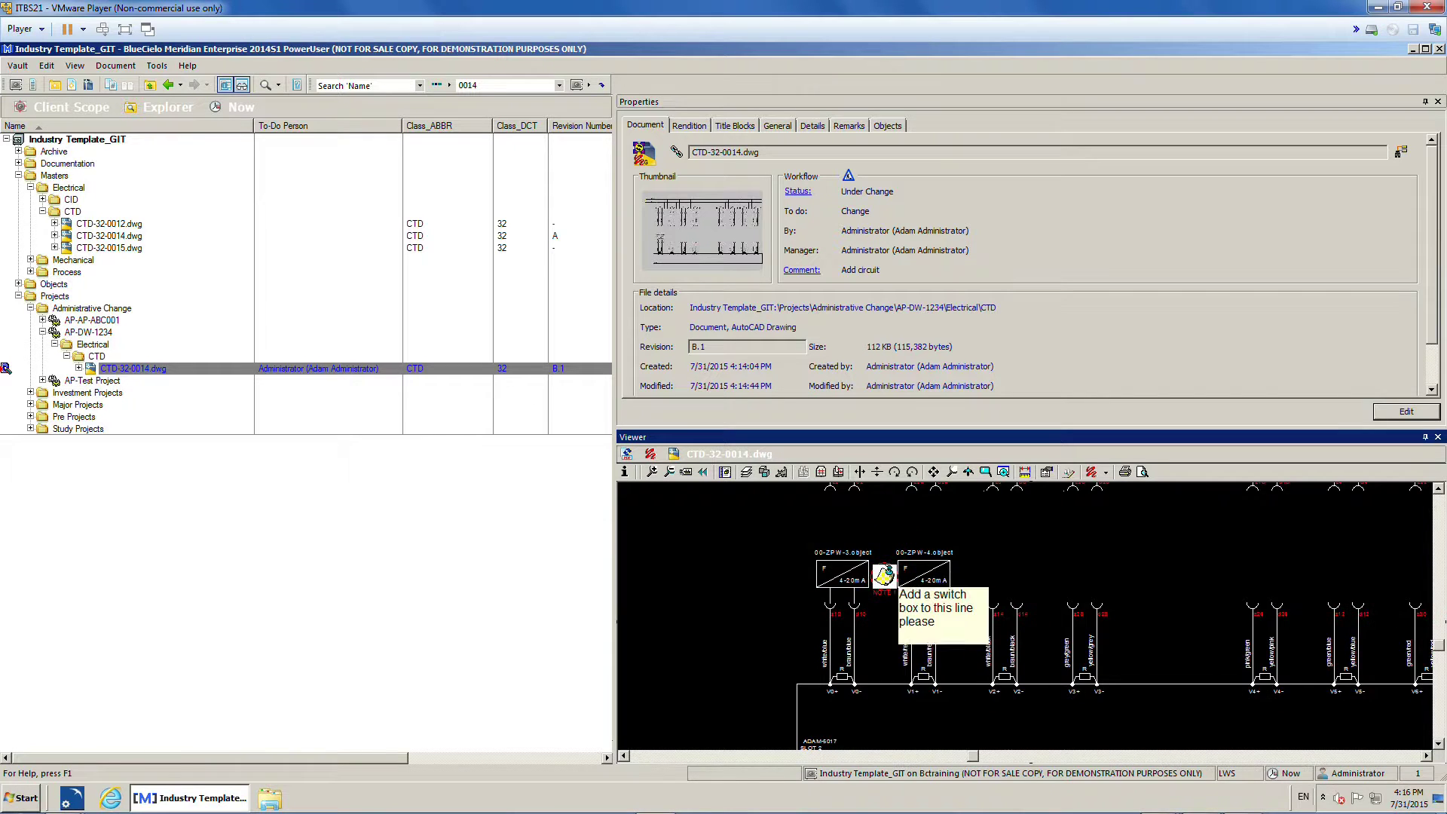
{"action": "left_click_drag", "start_coordinate": [854, 522], "coordinate": [1019, 562]}
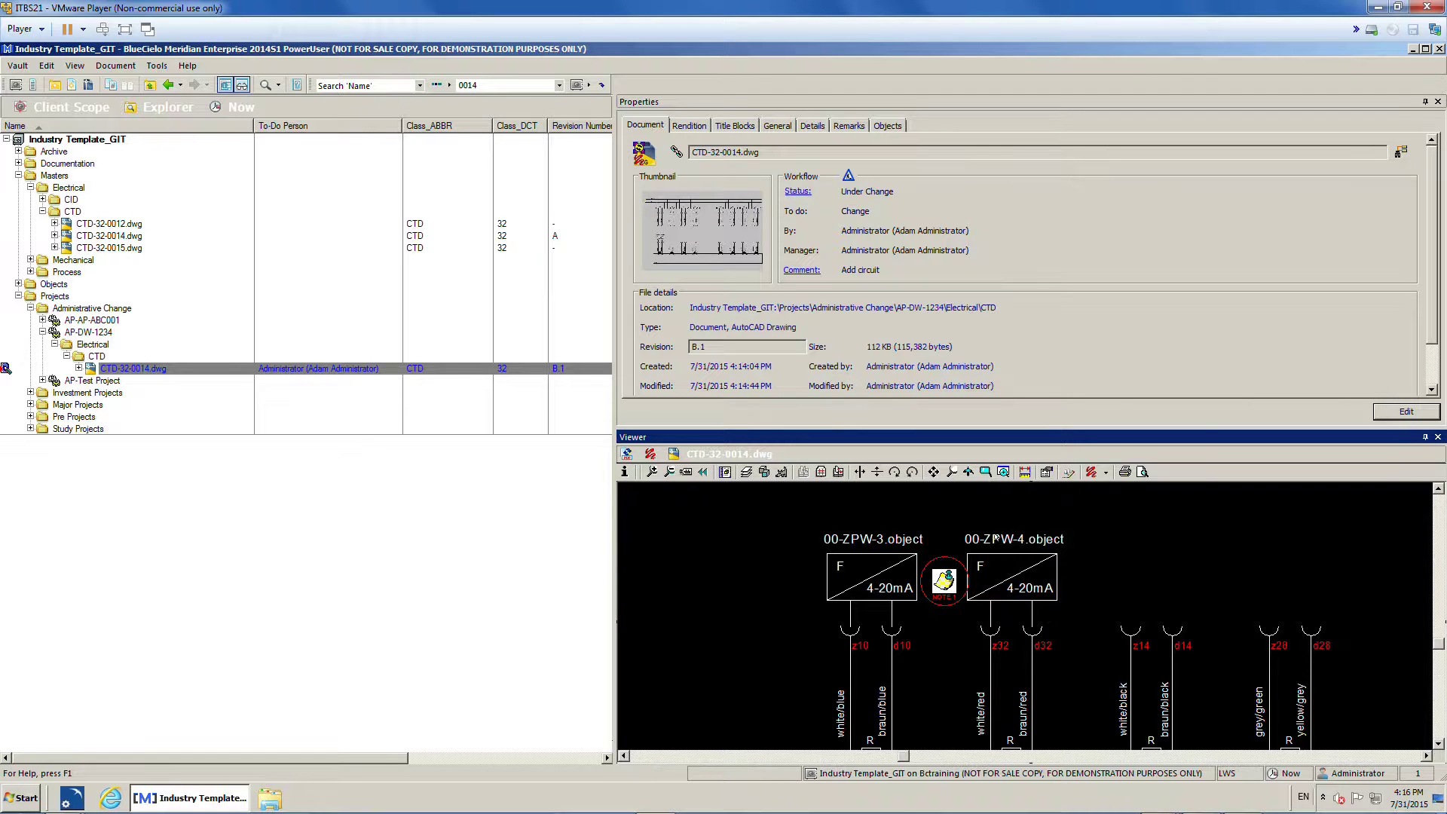
Step: Create a link between CTD-32-0014.dwg and the unlinked vault object 00-ZPW-4.object from its drawing tags
{"action": "left_click", "coordinate": [886, 125]}
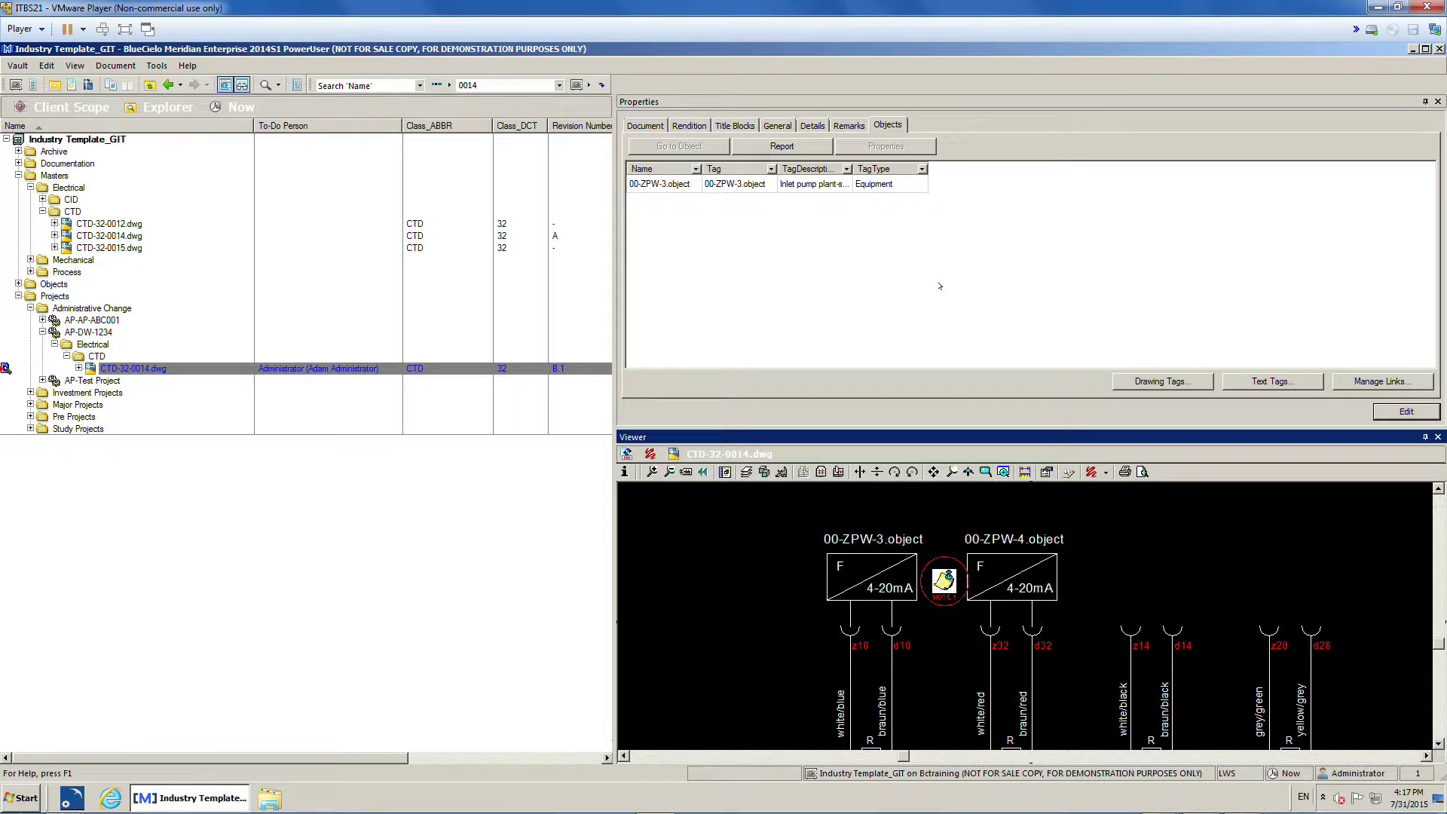
{"action": "left_click", "coordinate": [1157, 381]}
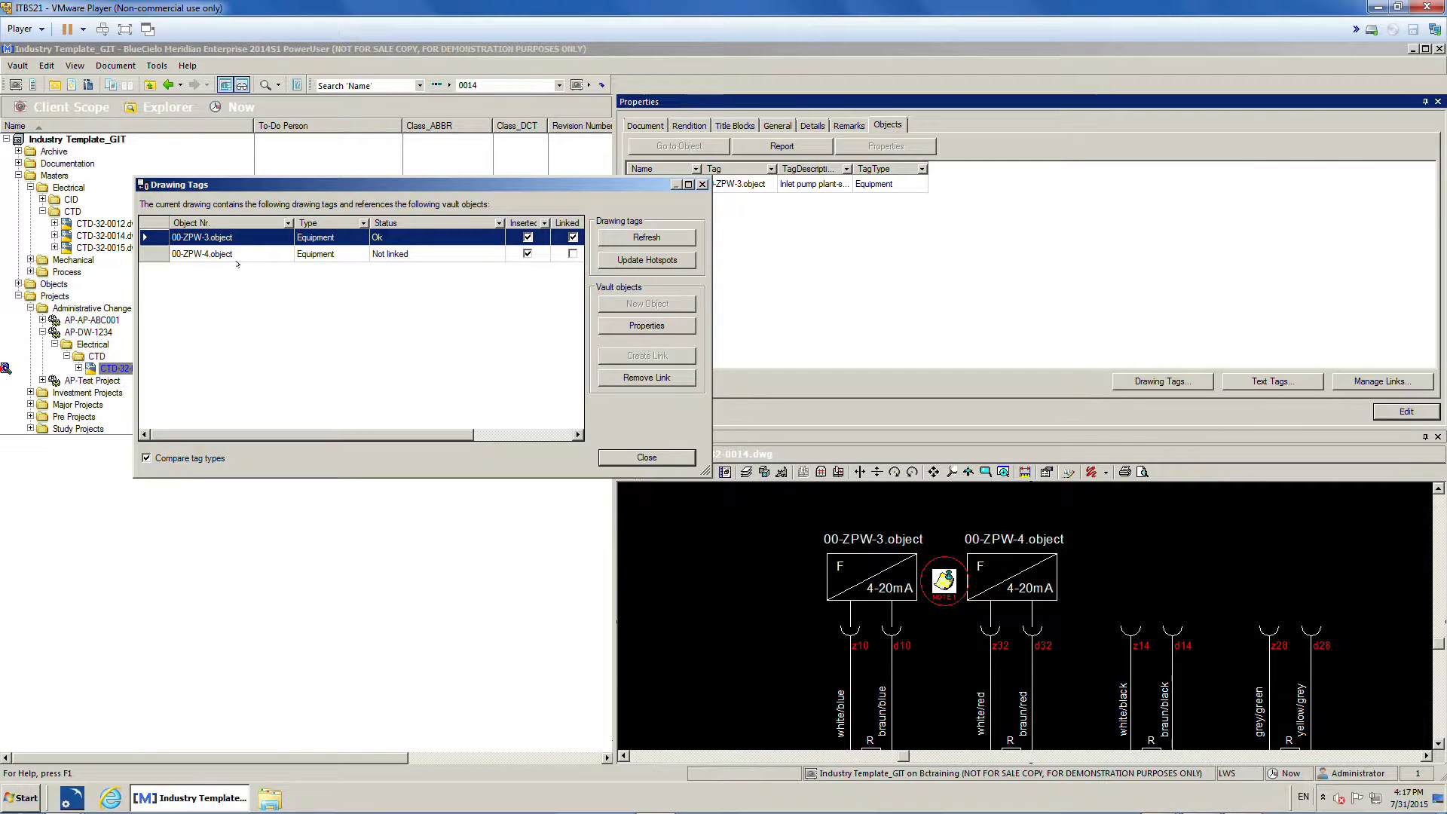
{"action": "left_click", "coordinate": [241, 255]}
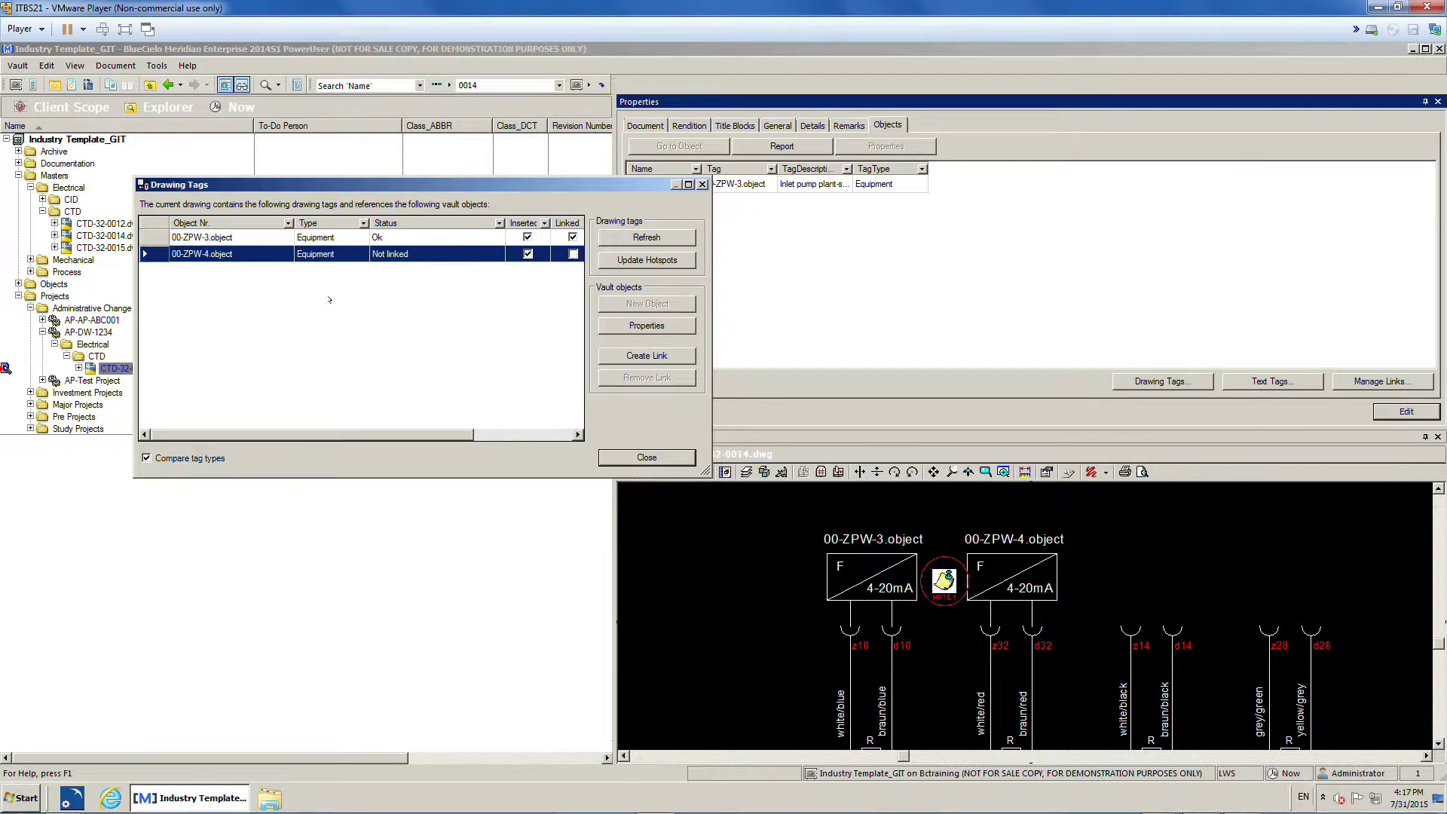
{"action": "left_click", "coordinate": [633, 355]}
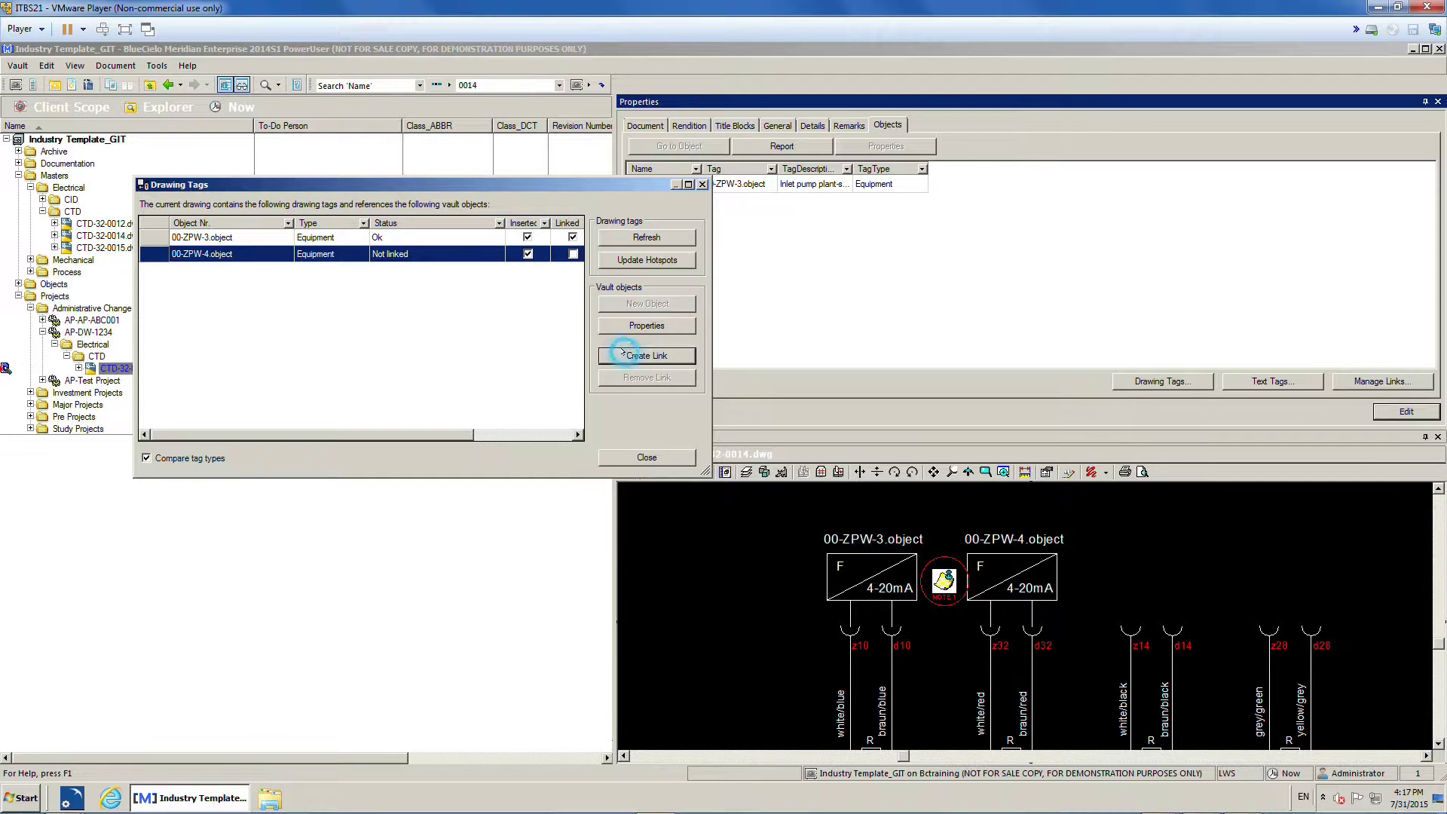
{"action": "left_click", "coordinate": [625, 458]}
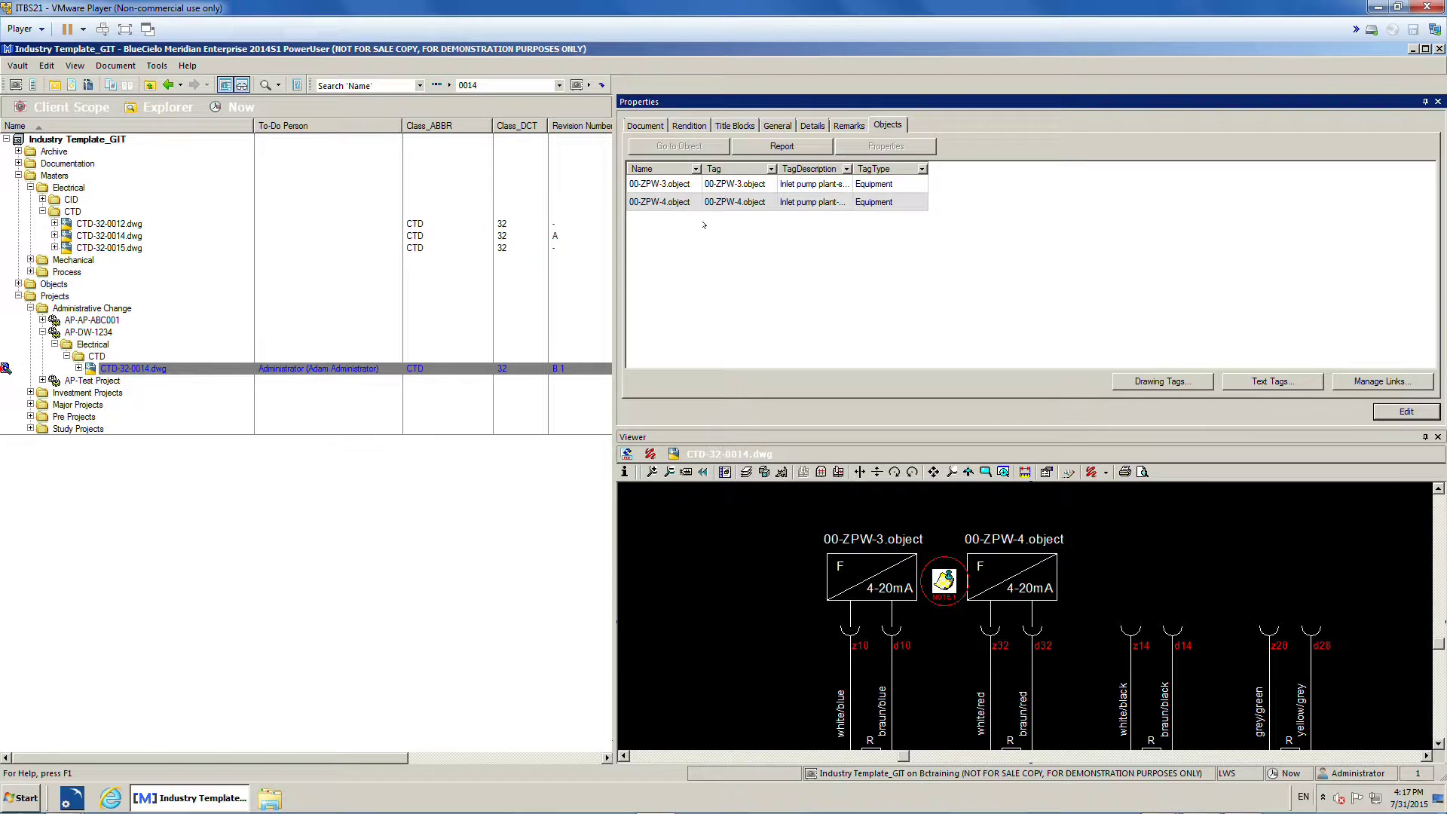
Step: Go to the linked 00-ZPW-4.object, review its tag information and where it is used, and return to the drawing
{"action": "left_click", "coordinate": [664, 201]}
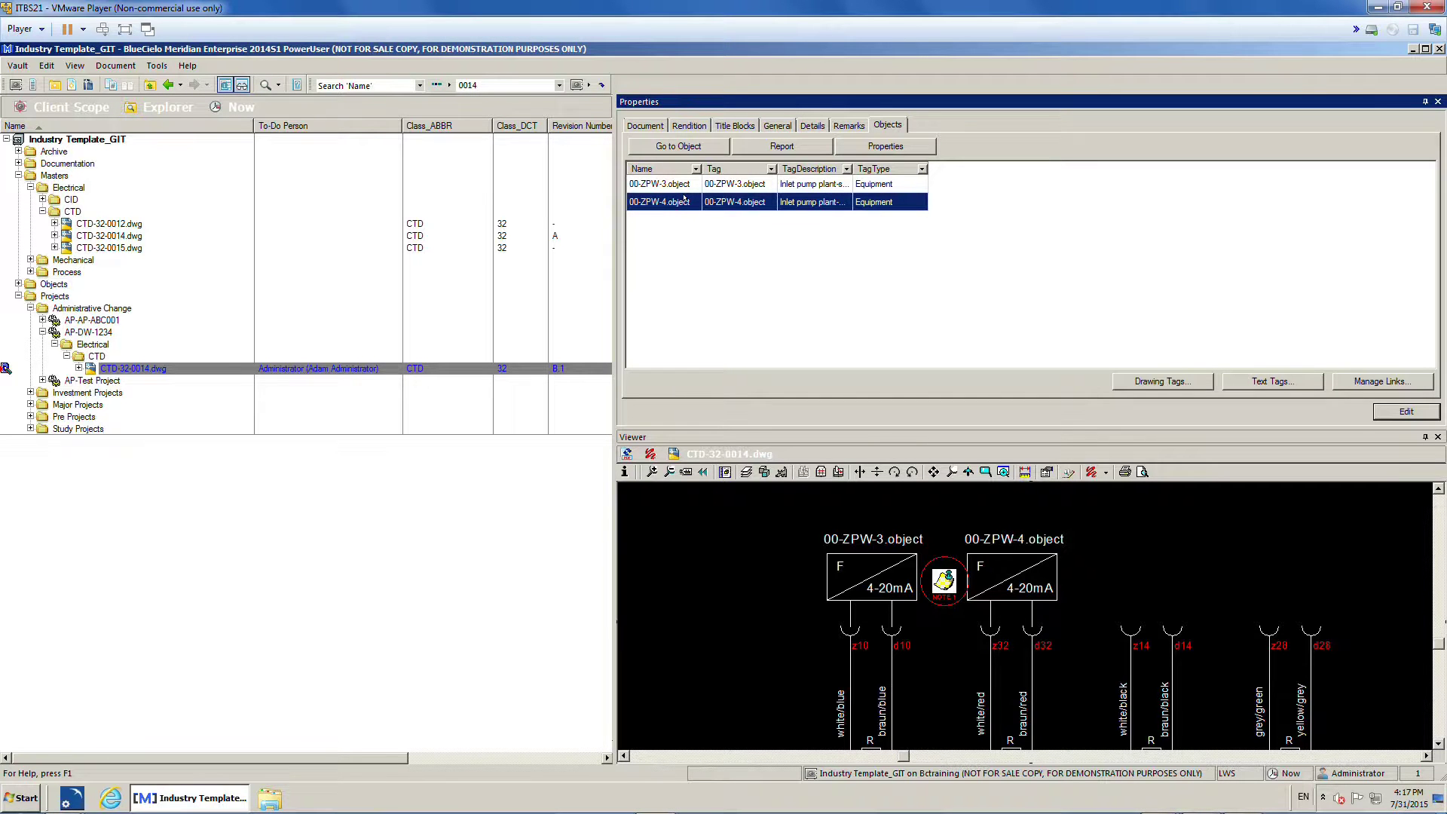
{"action": "left_click", "coordinate": [660, 145]}
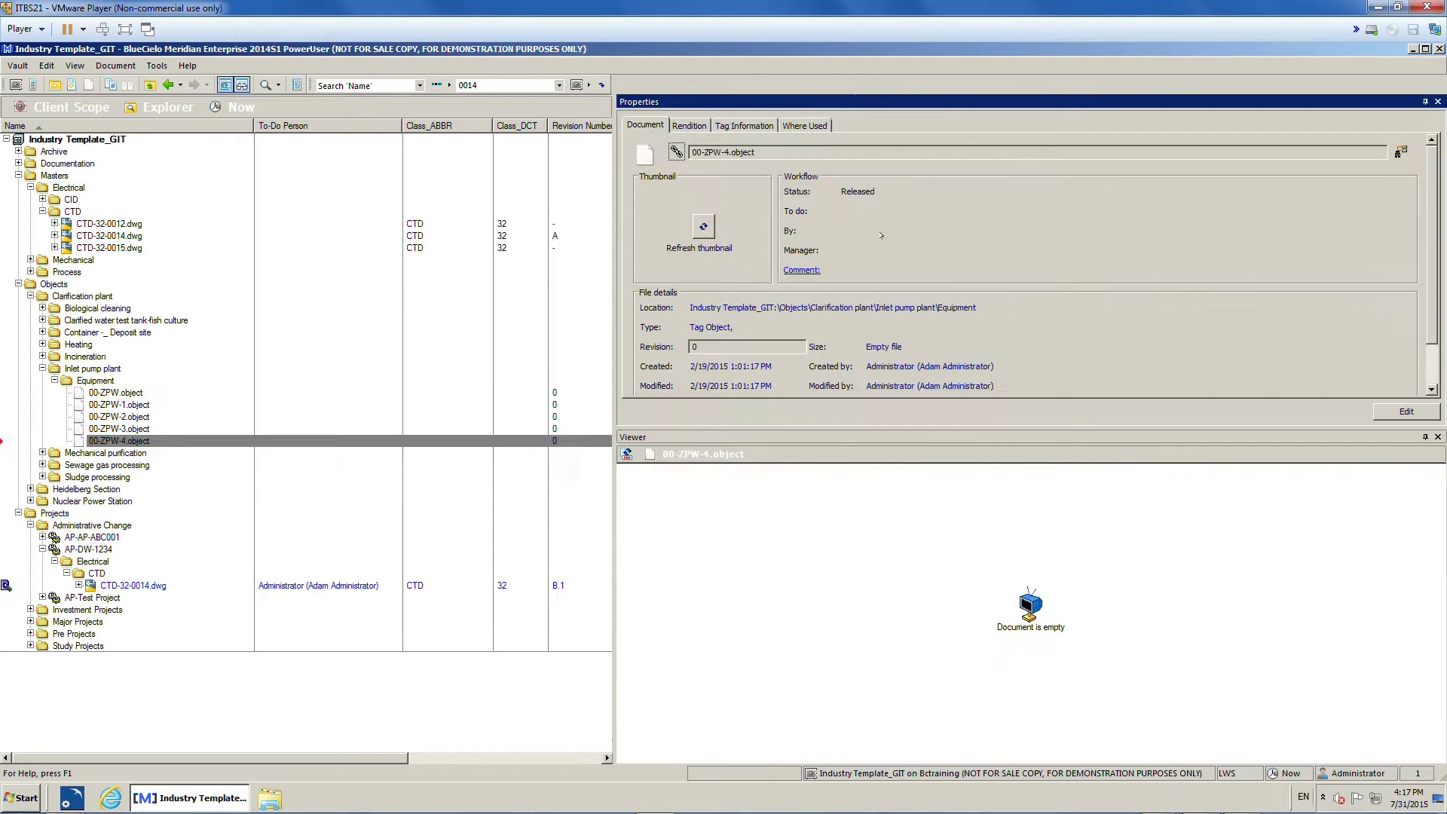
{"action": "left_click", "coordinate": [744, 125]}
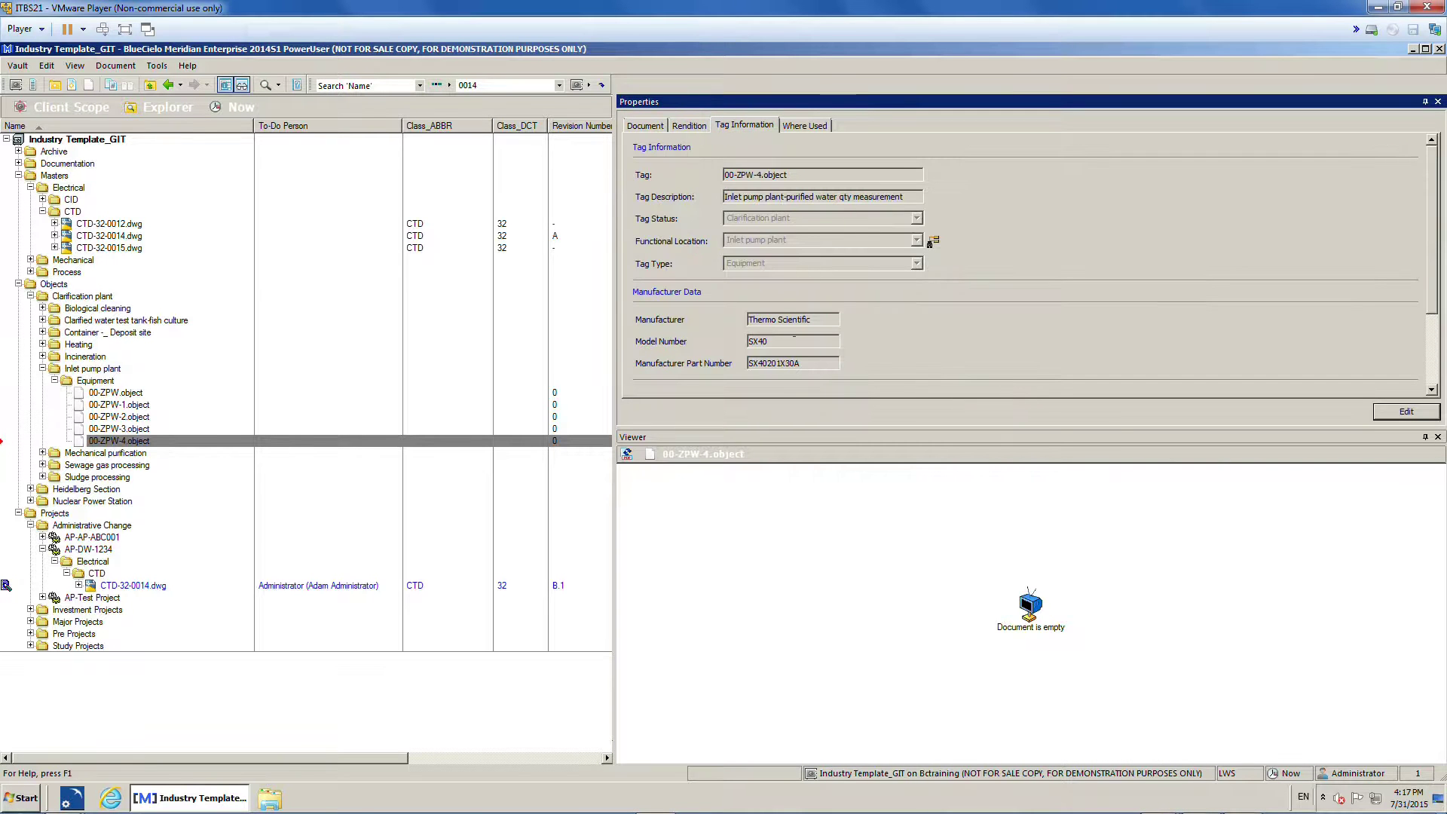
{"action": "left_click", "coordinate": [798, 127]}
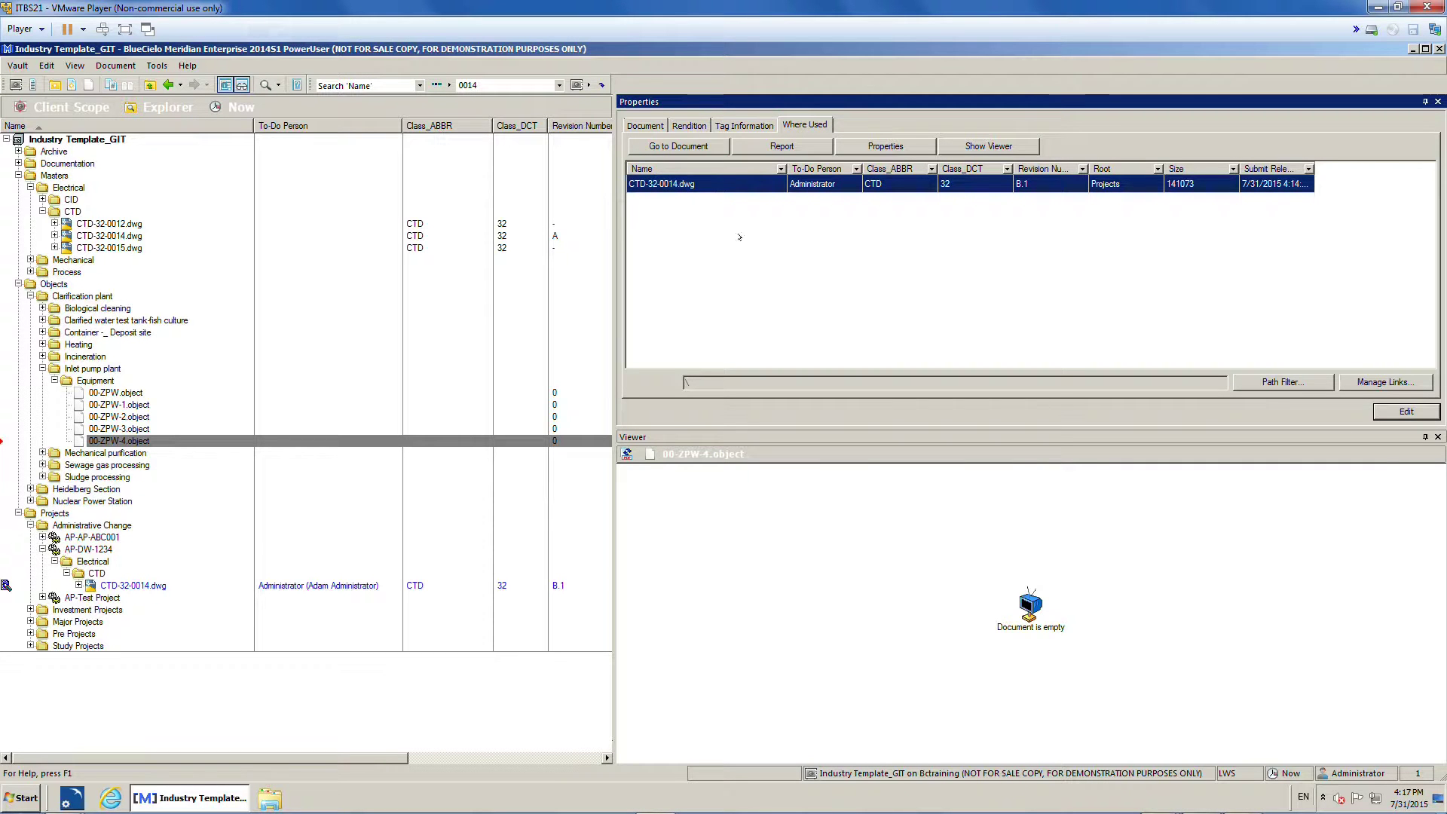
{"action": "left_click", "coordinate": [681, 146]}
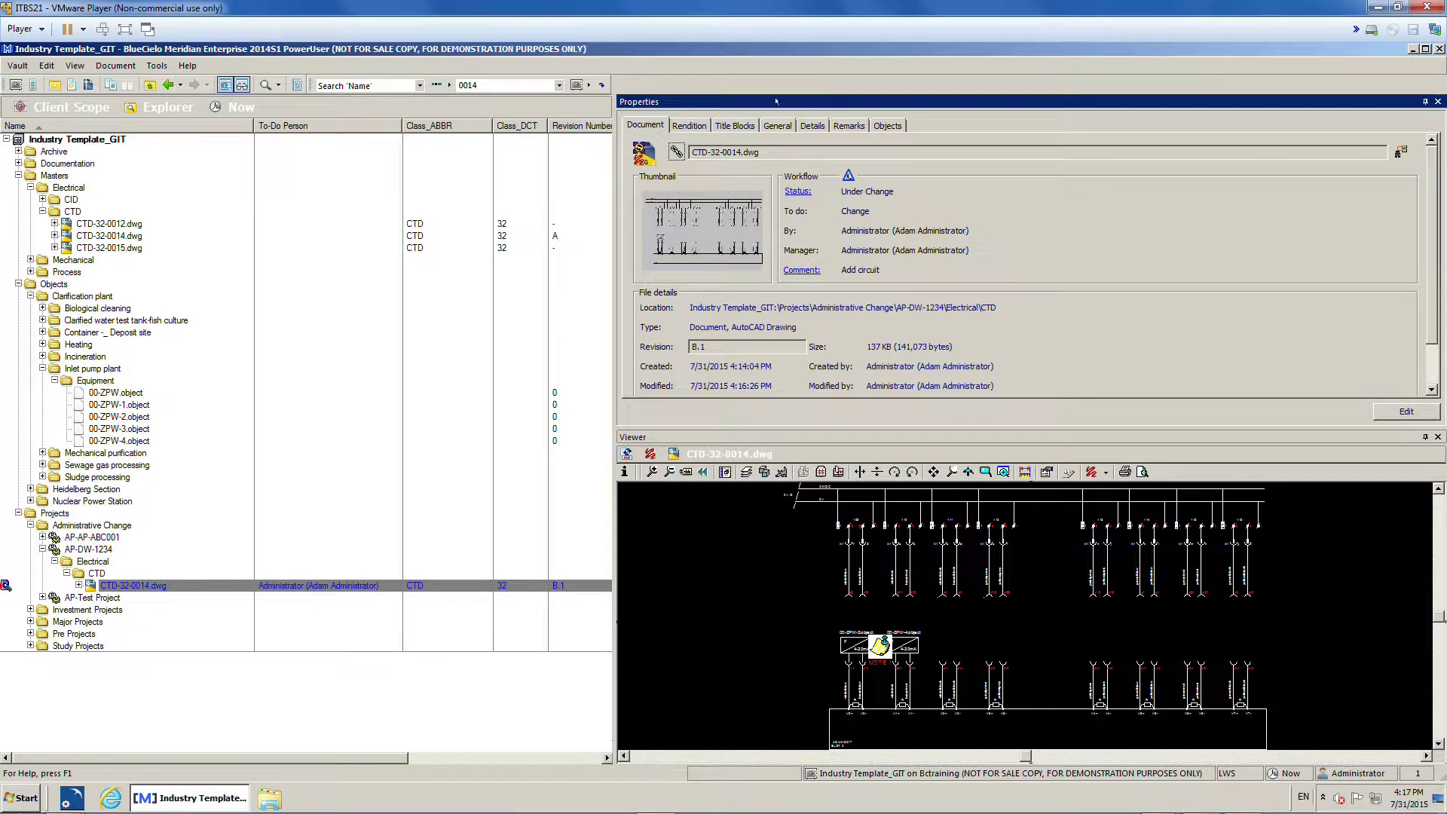
Step: Open link management for CTD-32-0014.dwg and search the Equipment objects for the text Valve
{"action": "left_click", "coordinate": [887, 125]}
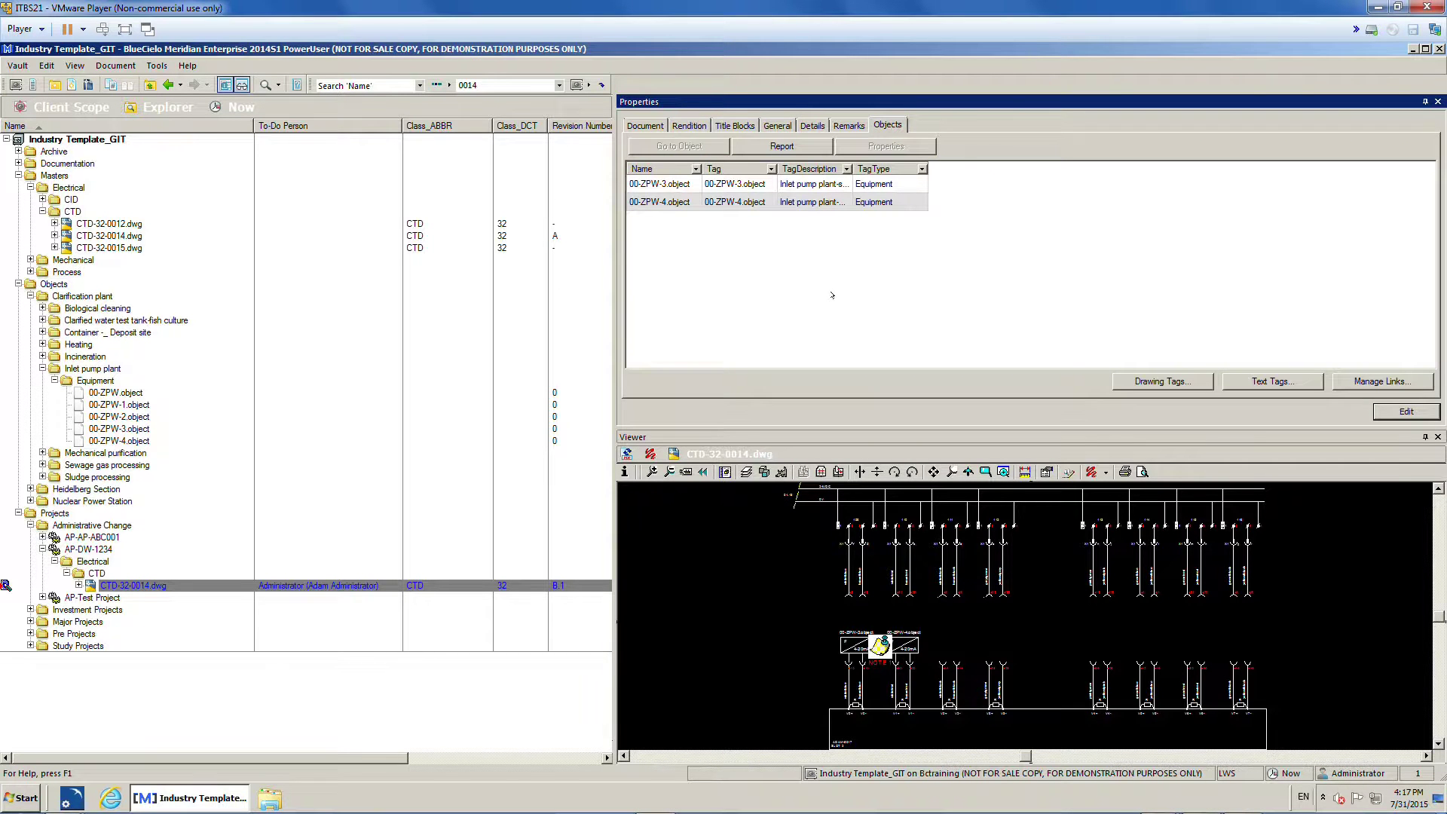
{"action": "left_click", "coordinate": [1366, 382]}
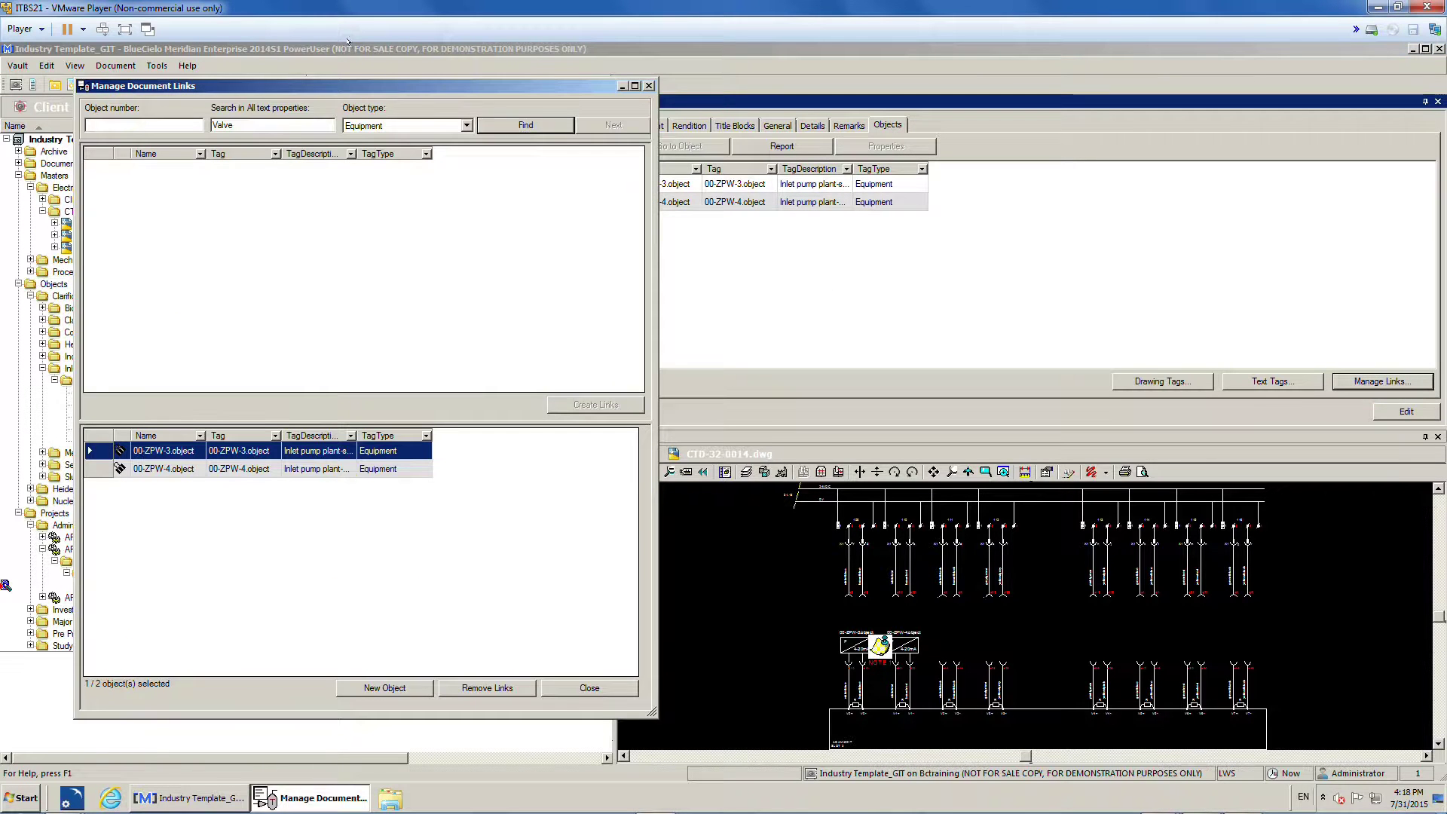
{"action": "left_click_drag", "start_coordinate": [358, 85], "coordinate": [383, 69]}
{"action": "double_click", "coordinate": [299, 107]}
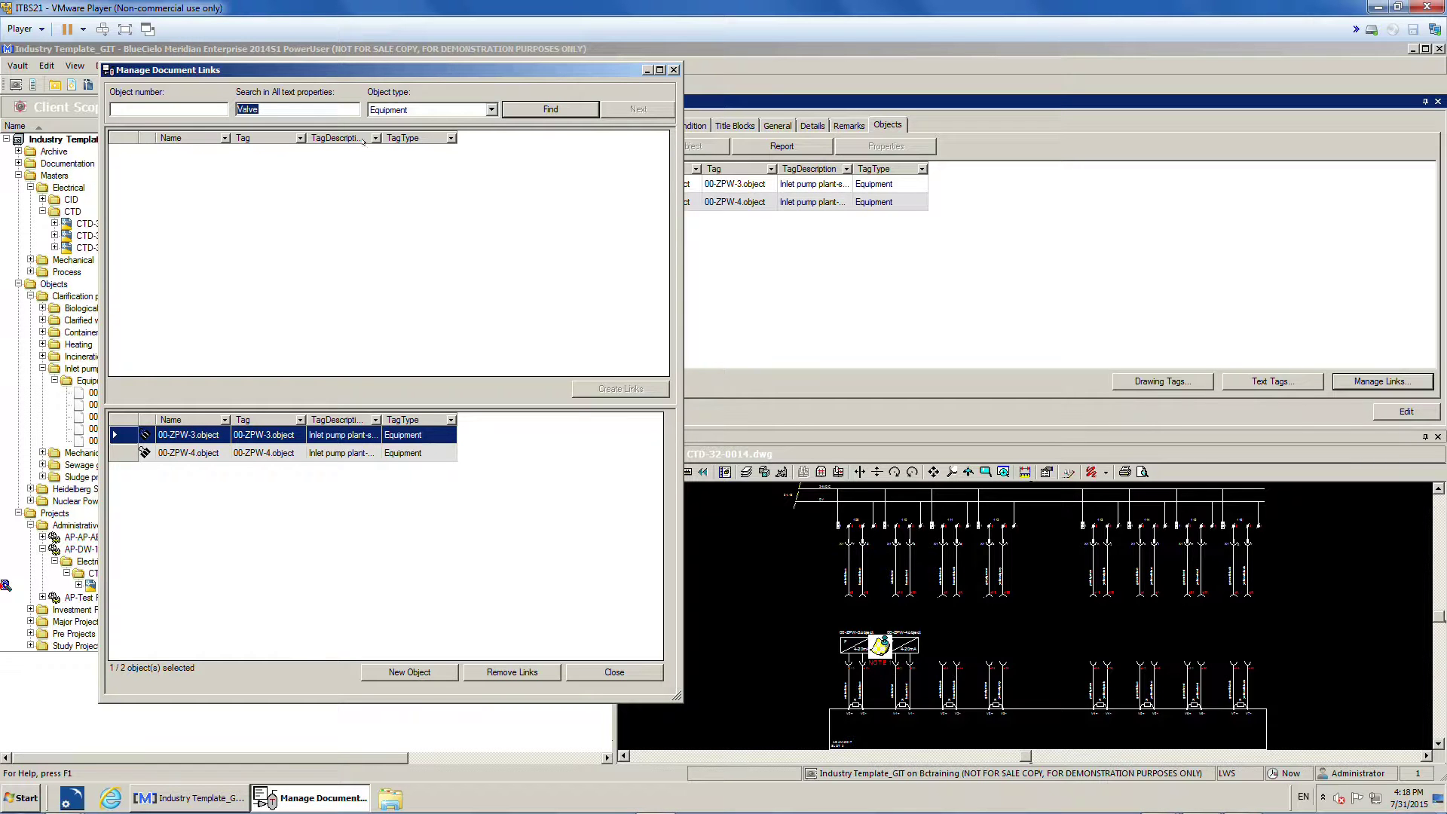
{"action": "left_click", "coordinate": [530, 108]}
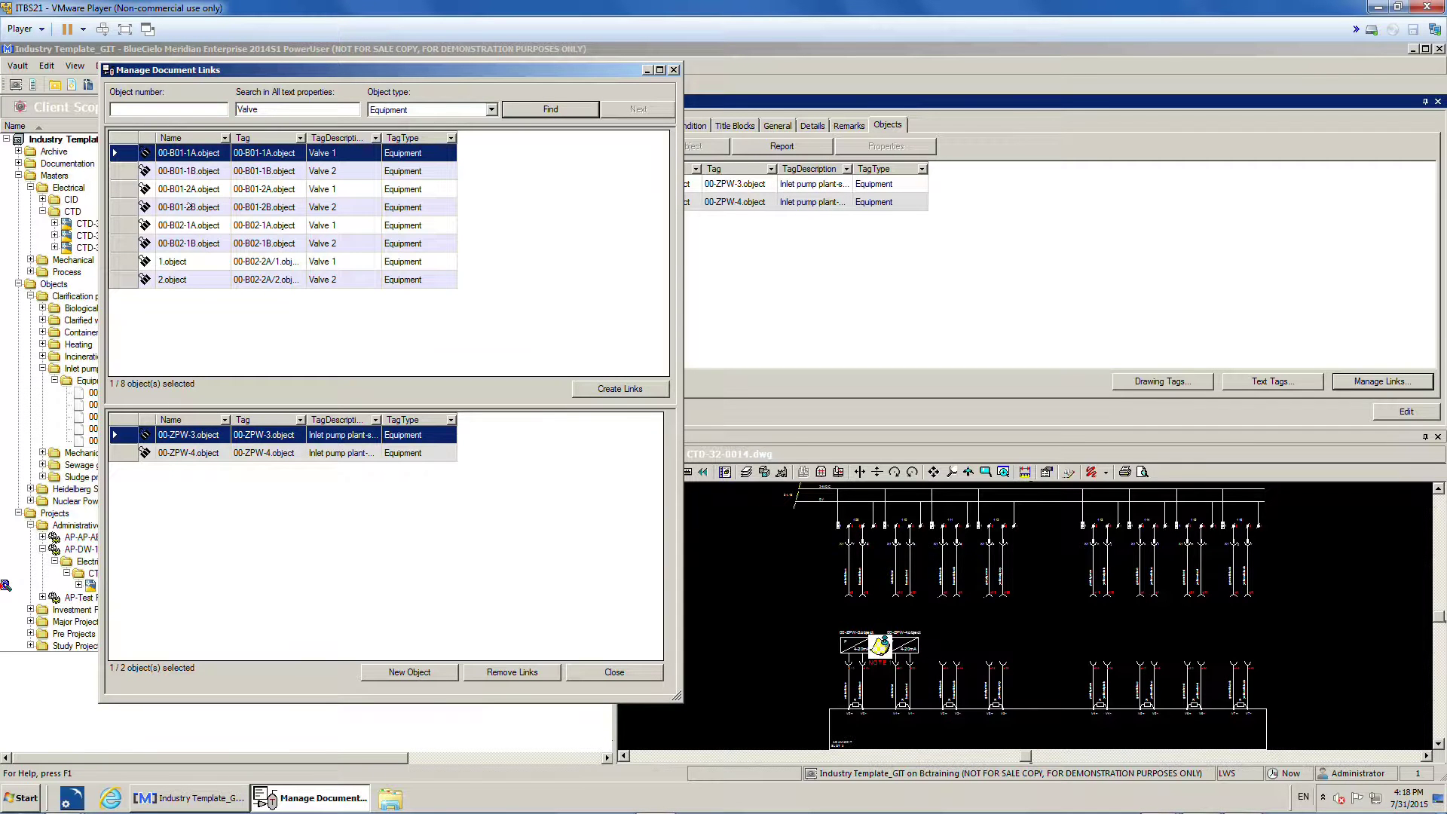
Step: Link the valve object 00-B02-1B.object to CTD-32-0014.dwg and close the link management dialog
{"action": "left_click", "coordinate": [218, 208]}
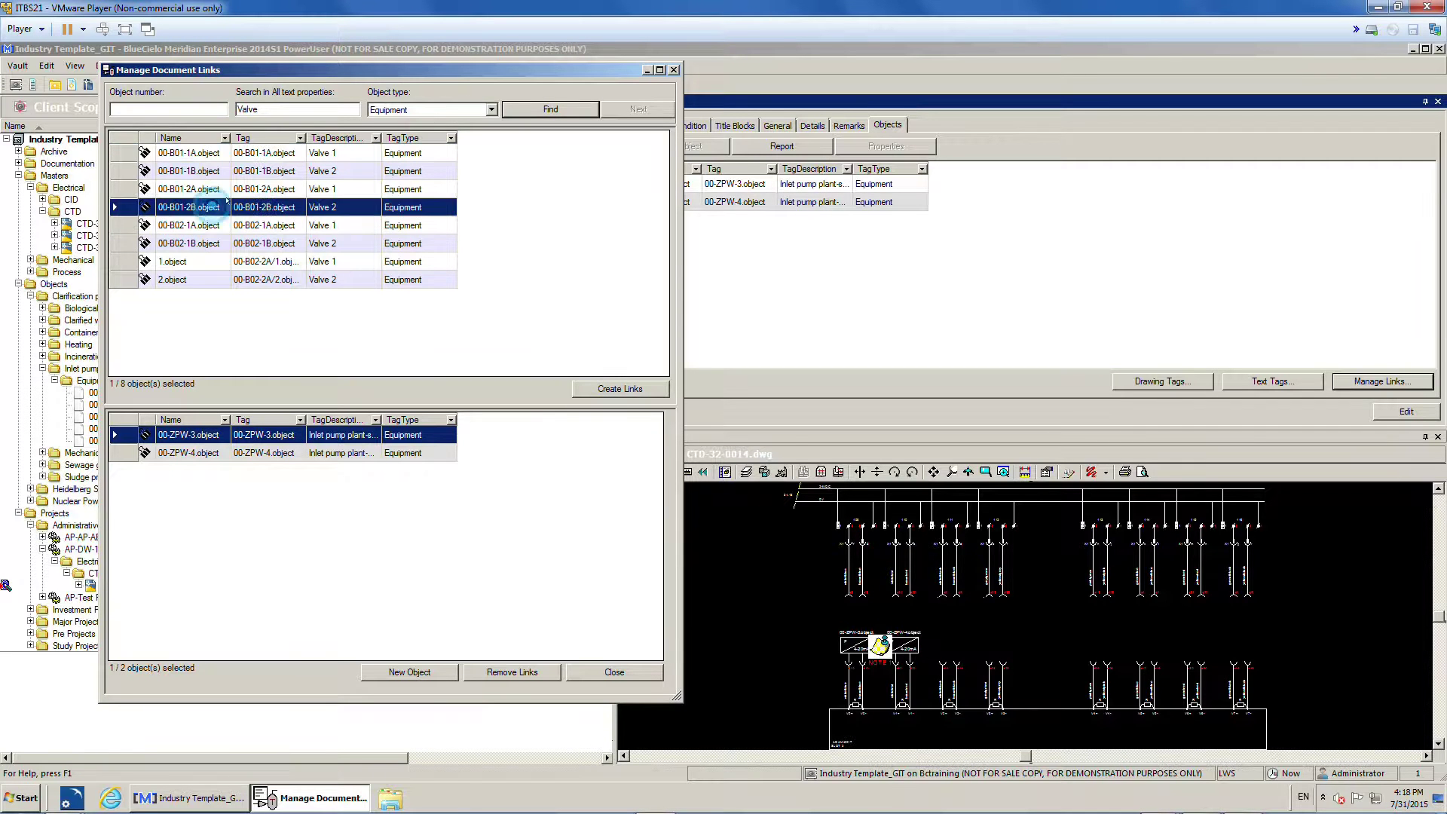
{"action": "double_click", "coordinate": [254, 109]}
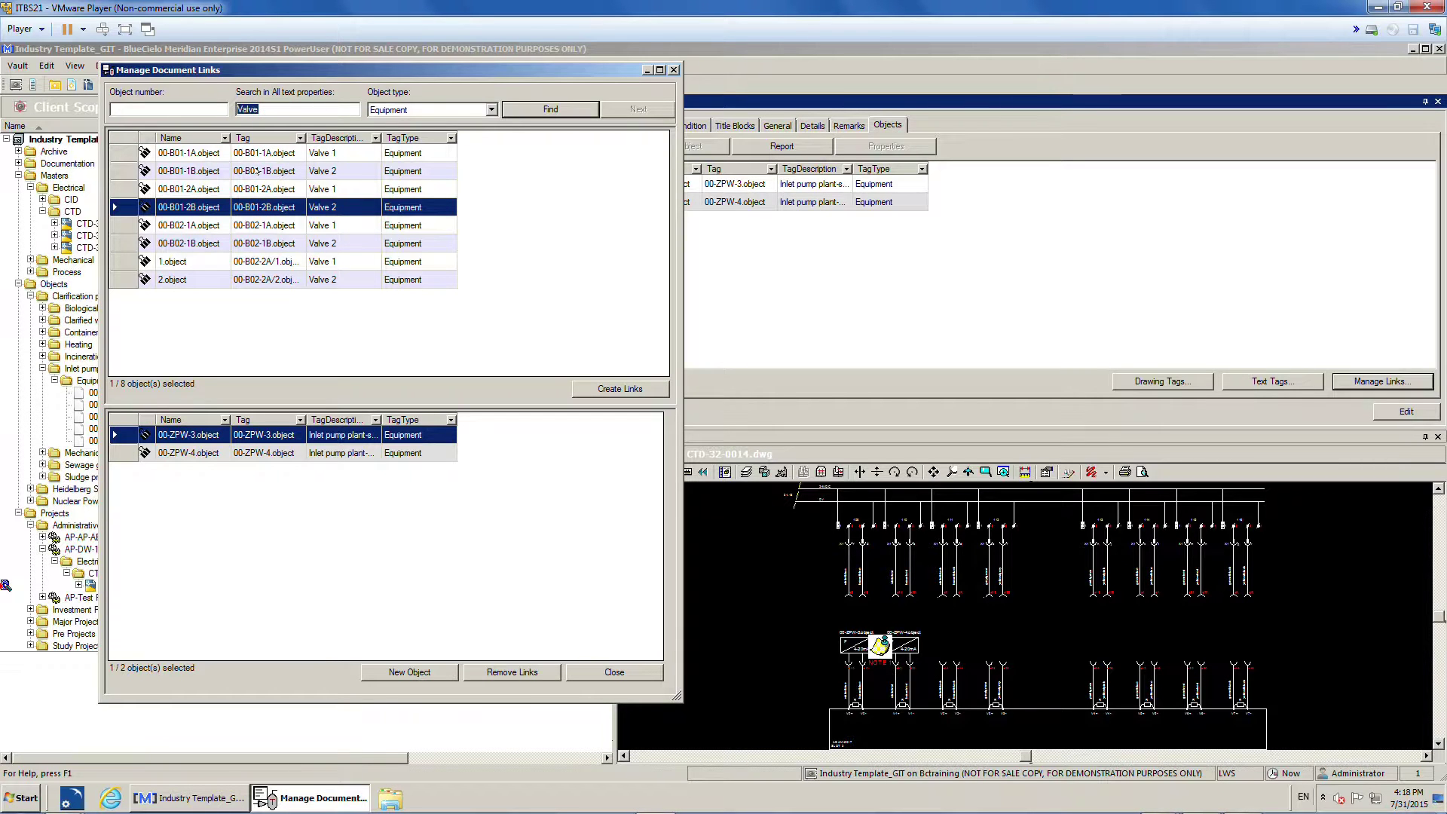
{"action": "left_click", "coordinate": [202, 224]}
{"action": "left_click", "coordinate": [214, 242]}
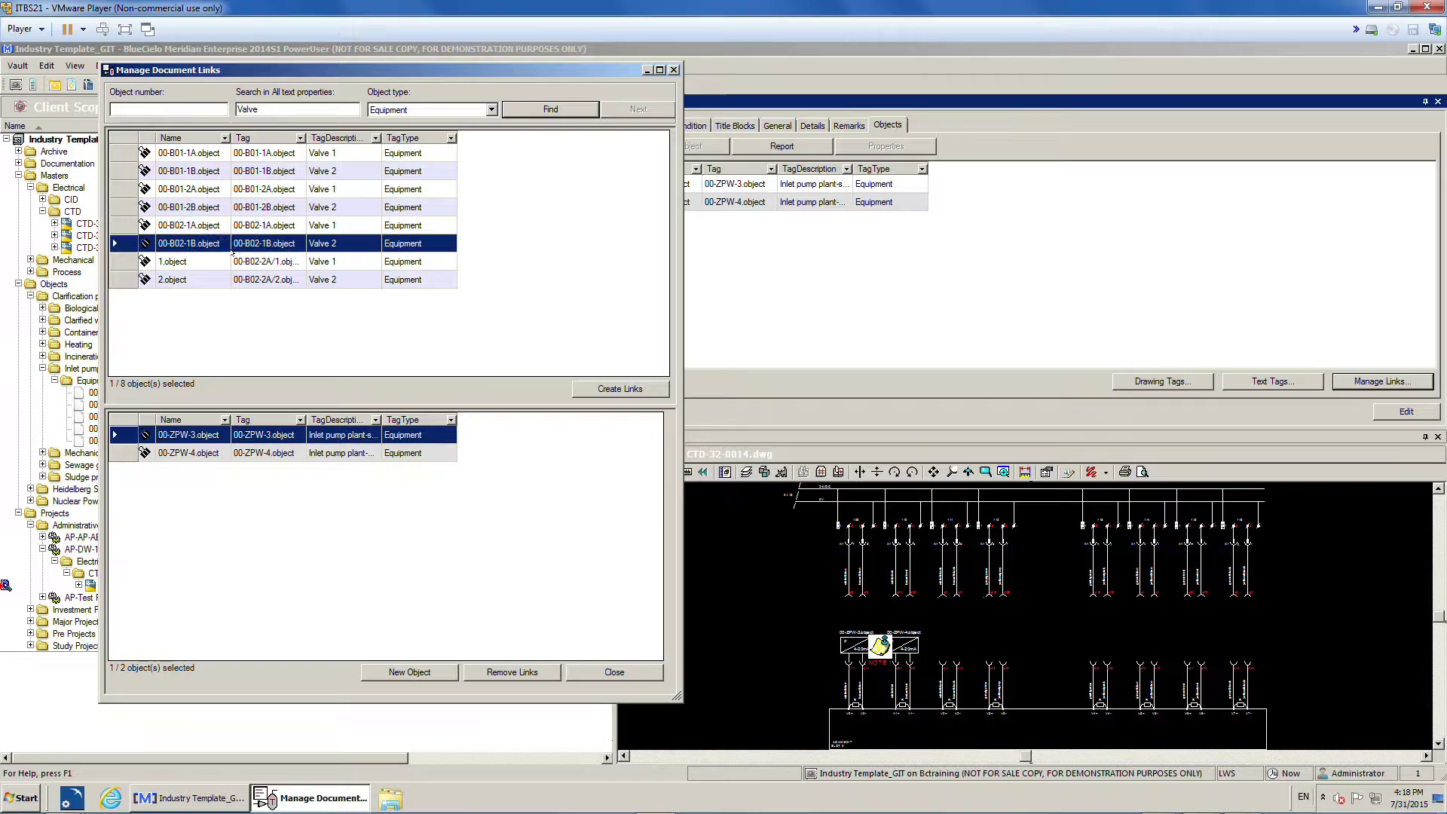
{"action": "left_click", "coordinate": [605, 388]}
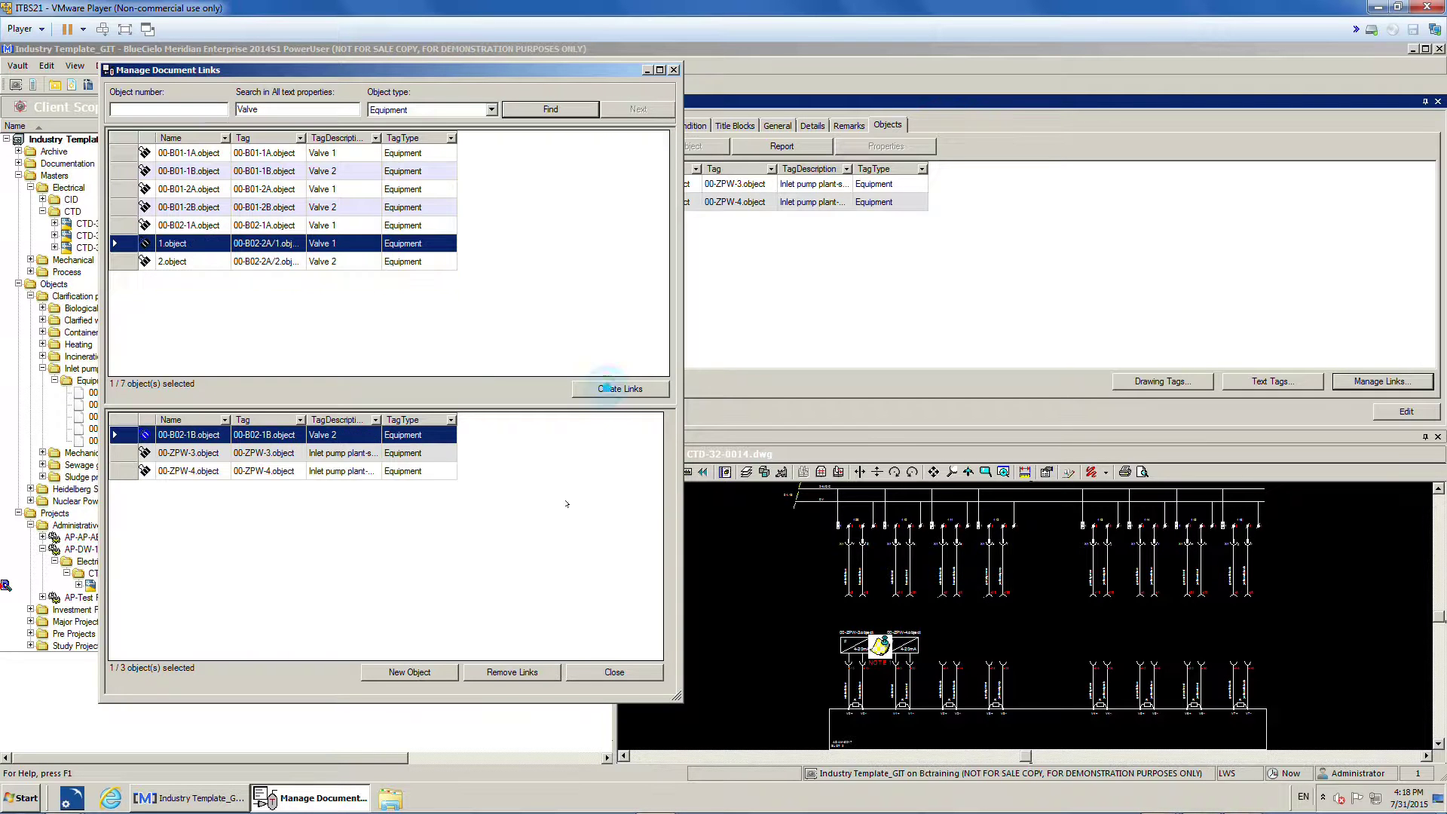
{"action": "left_click", "coordinate": [610, 673]}
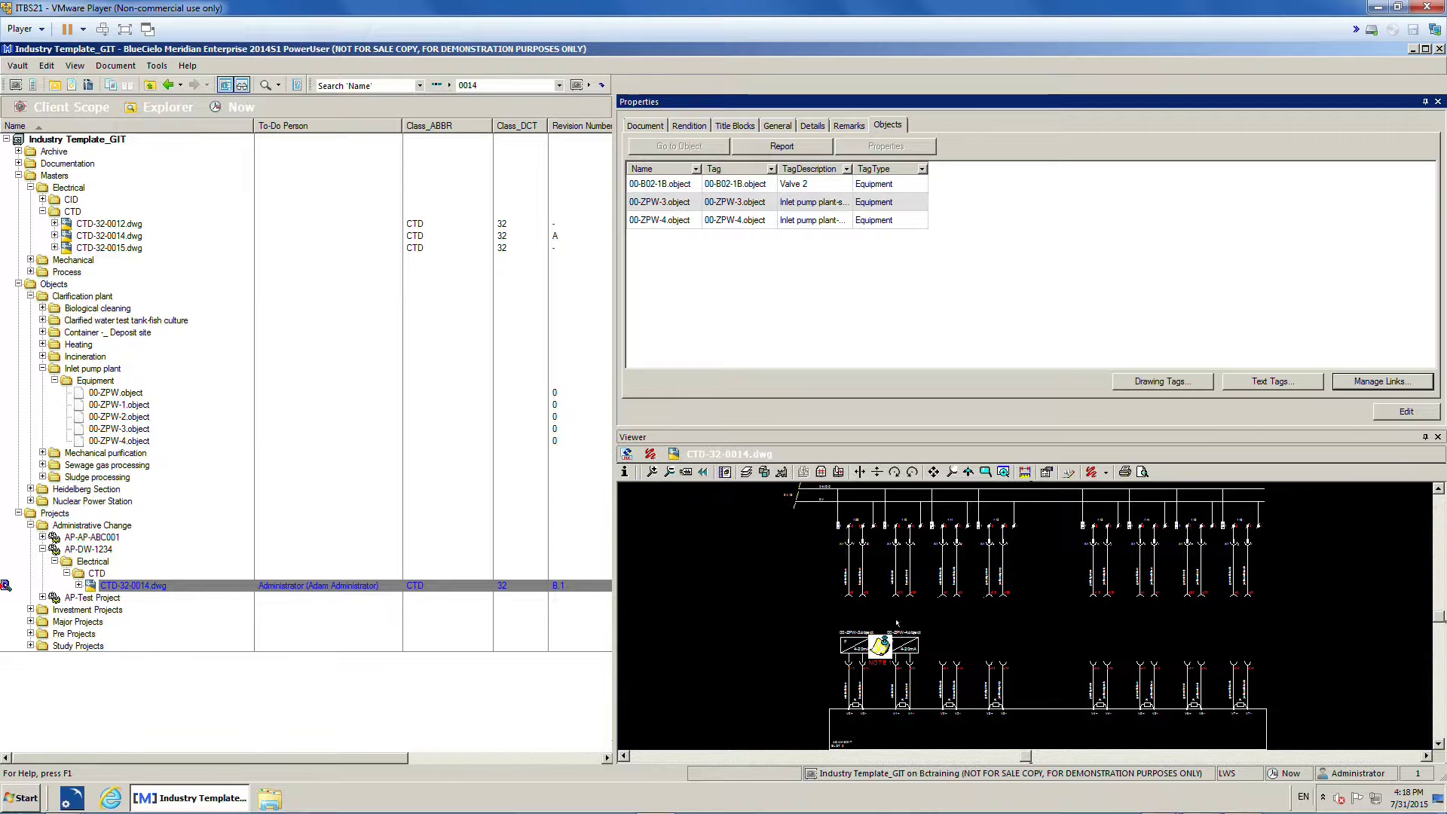
{"action": "scroll", "coordinate": [906, 608], "scroll_direction": "up", "scroll_amount": 3}
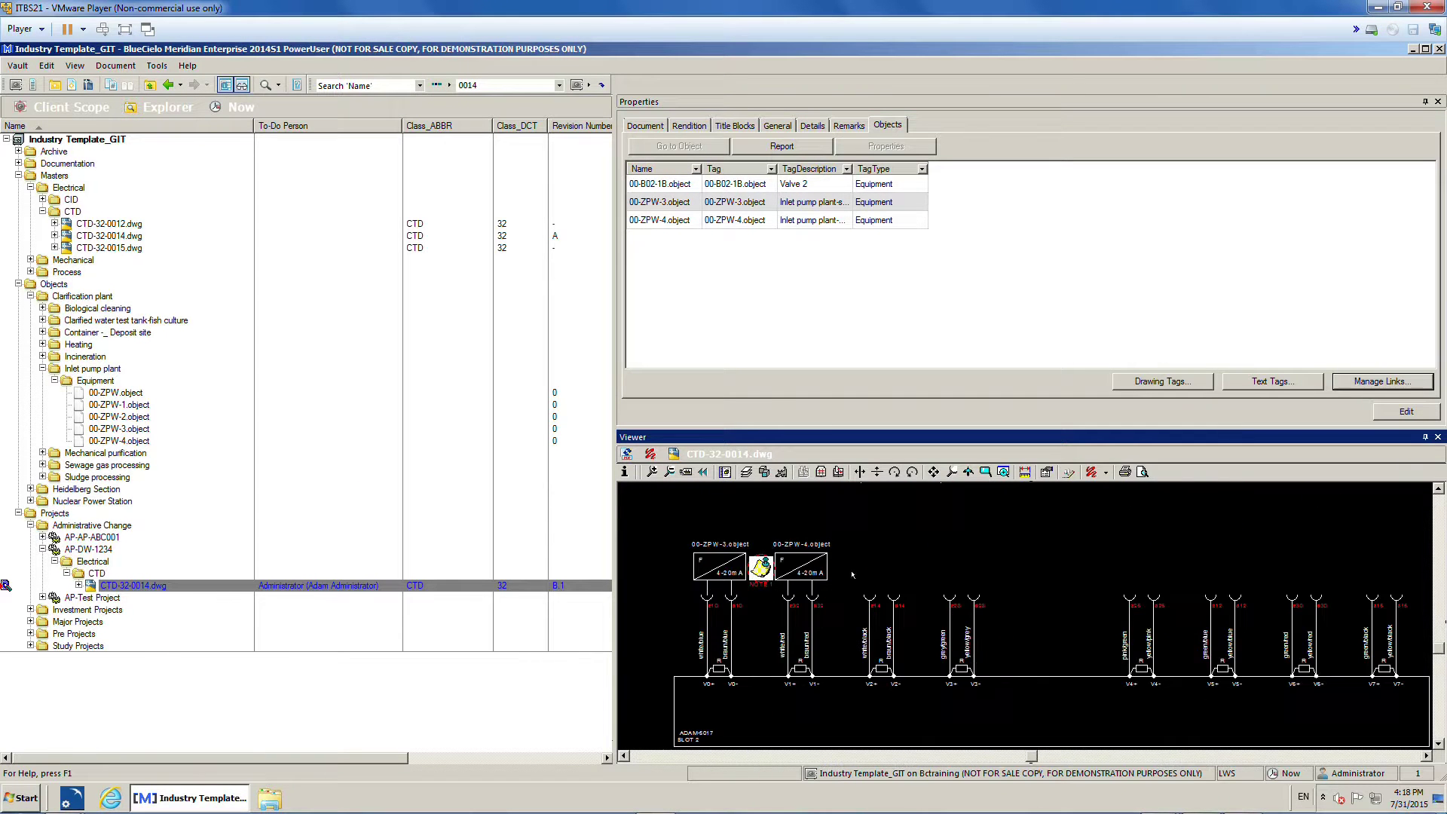
{"action": "scroll", "coordinate": [904, 567], "scroll_direction": "up", "scroll_amount": 1}
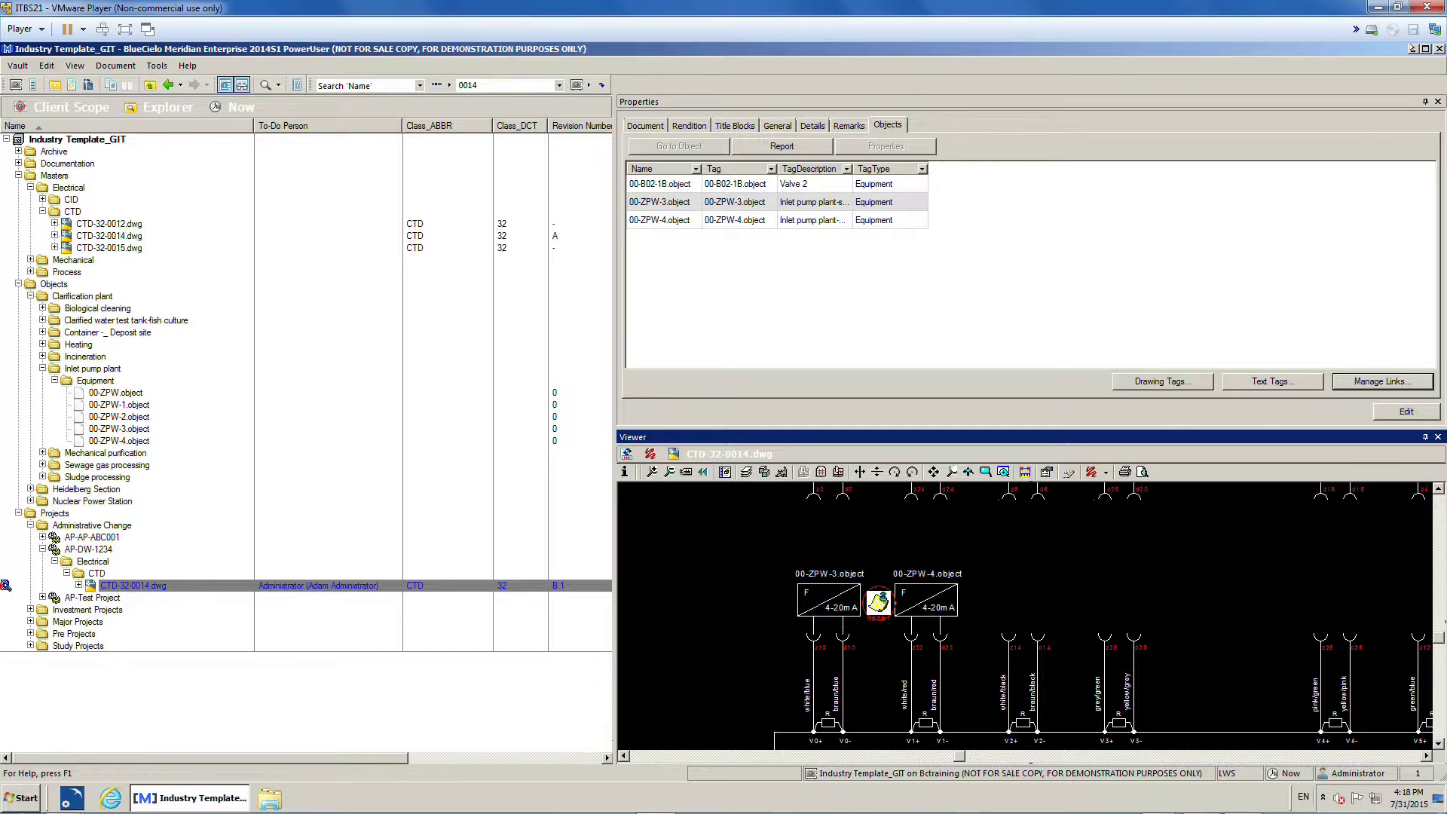
Step: Switch to the desktop, open Document Text.txt in Notepad and select its entire text
{"action": "left_click", "coordinate": [1412, 48]}
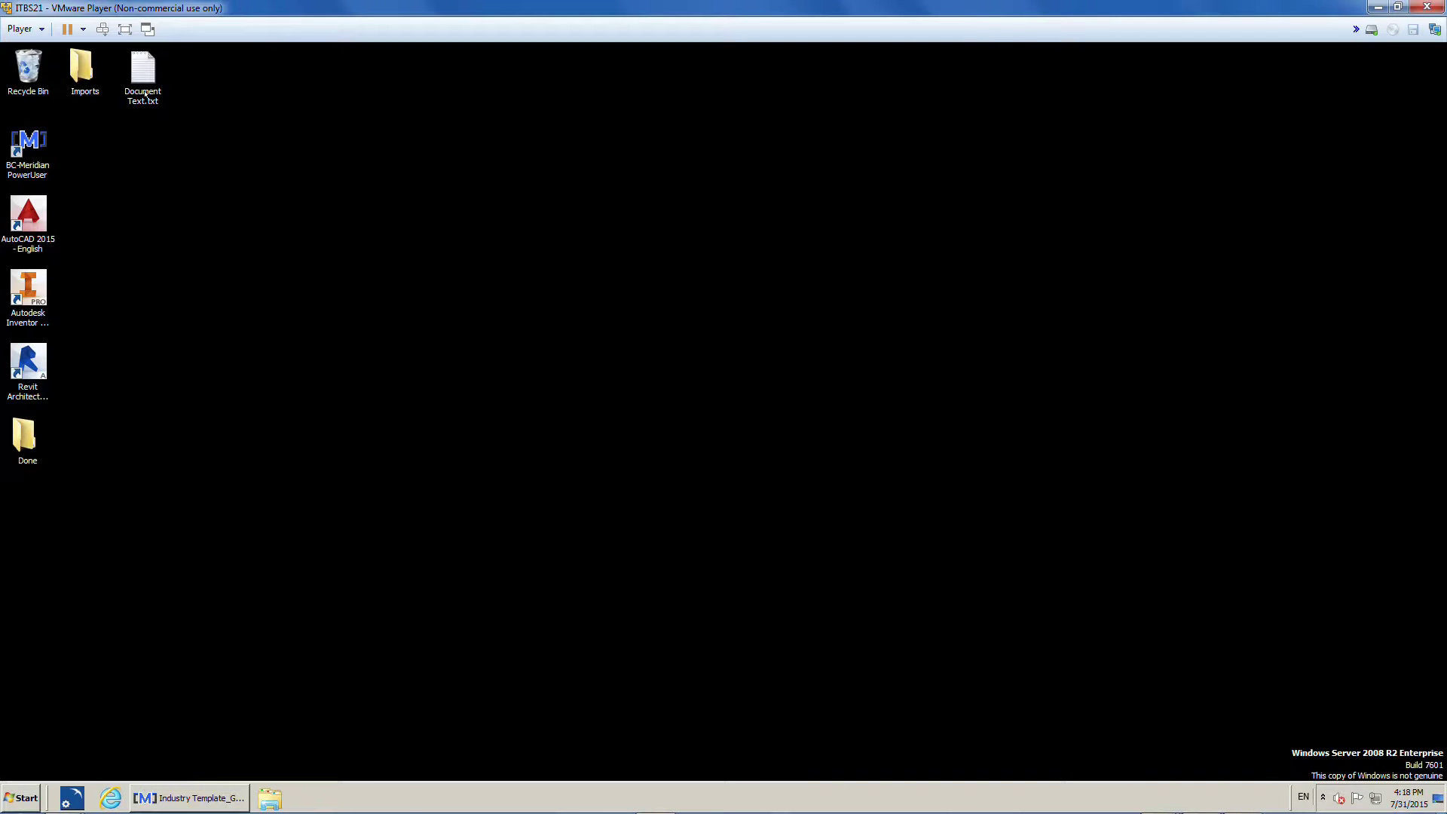
{"action": "double_click", "coordinate": [143, 75]}
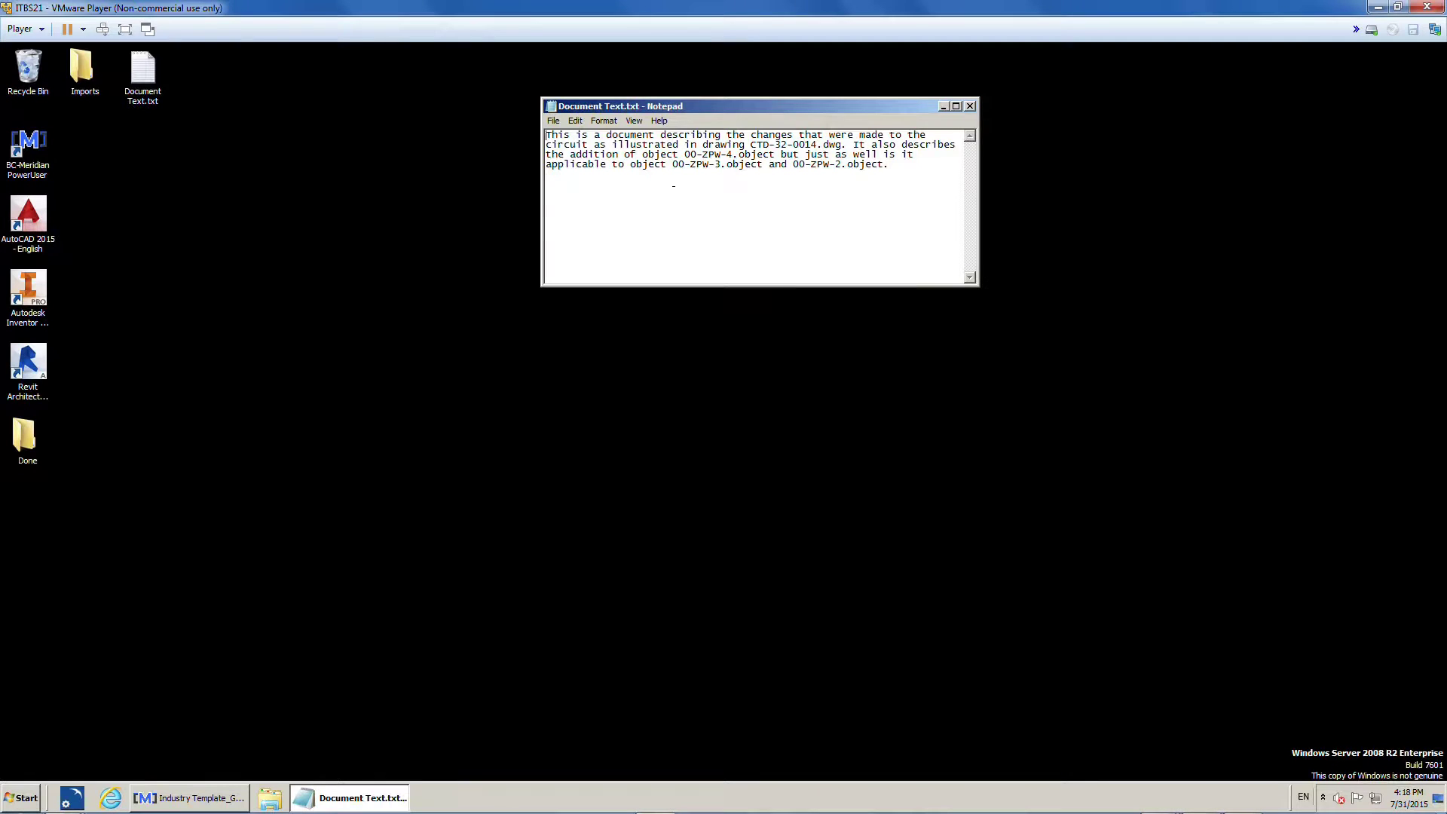
{"action": "left_click_drag", "start_coordinate": [902, 164], "coordinate": [546, 135]}
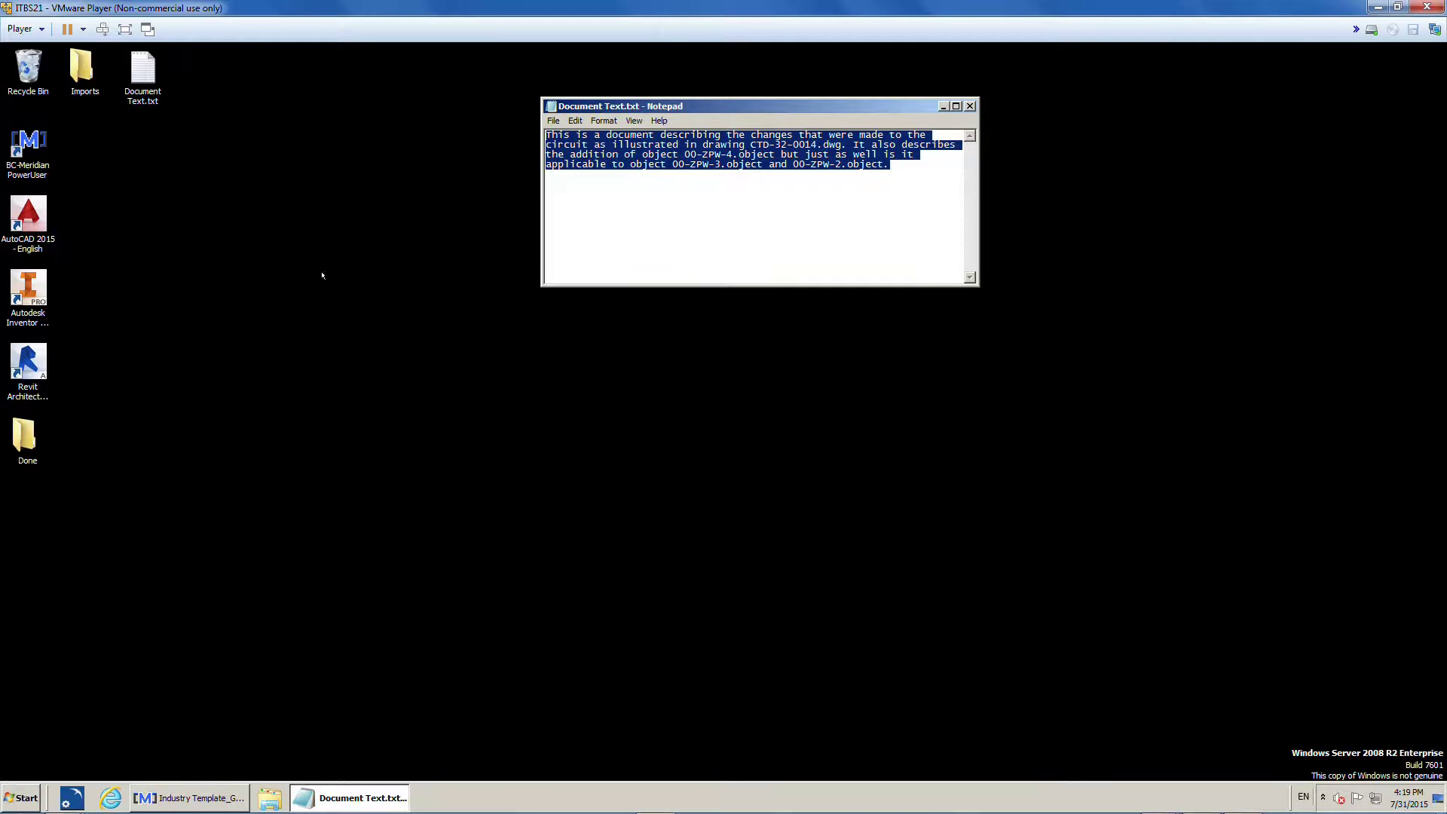
Step: Start Microsoft Word 2010, cancel the Office activation wizard and move the window clear of the Notepad text
{"action": "left_click", "coordinate": [21, 795]}
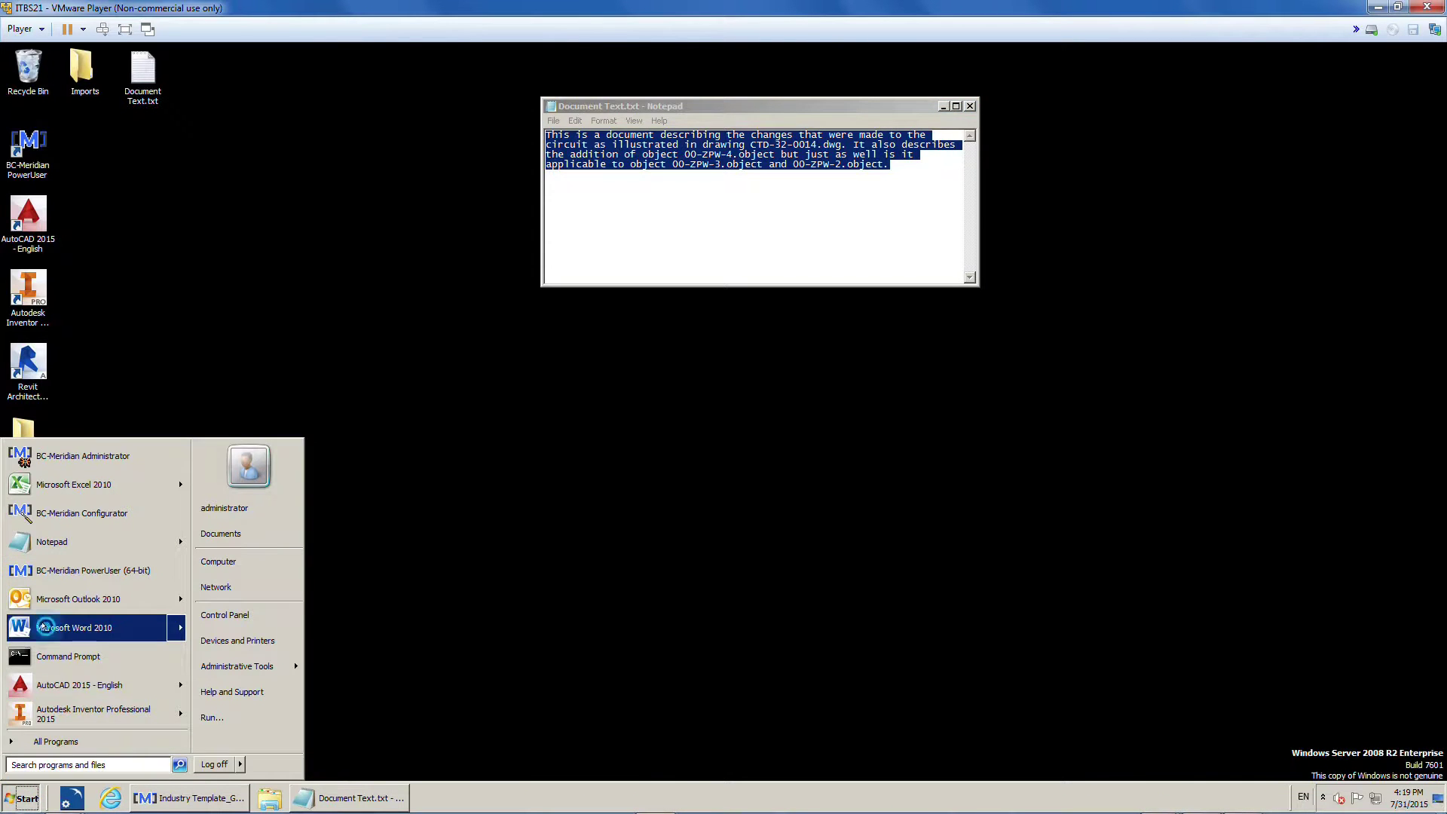
{"action": "left_click", "coordinate": [74, 628]}
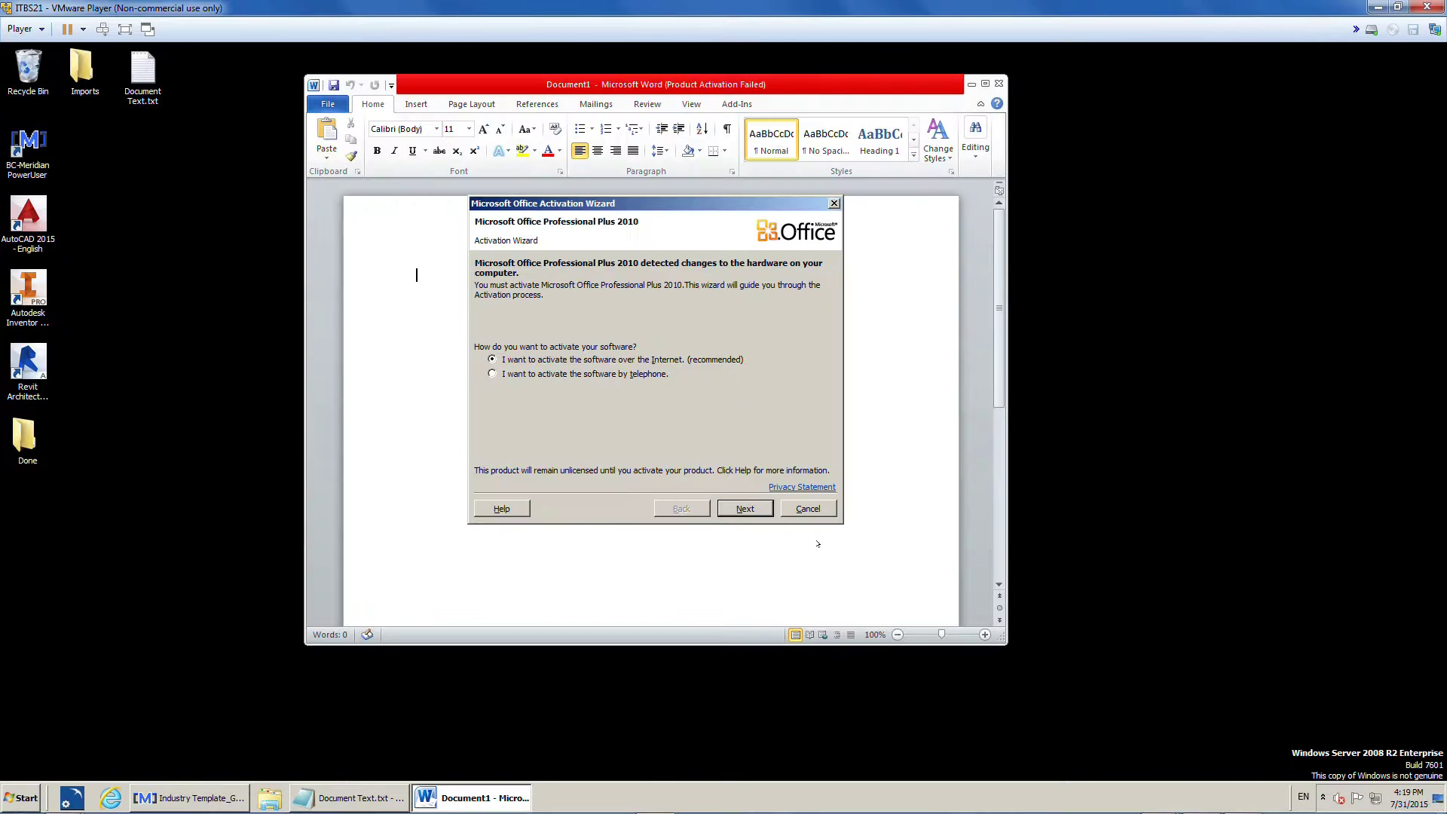
{"action": "left_click", "coordinate": [808, 509]}
{"action": "left_click_drag", "start_coordinate": [833, 85], "coordinate": [844, 197]}
Step: Copy the selected Notepad text, close Notepad and paste the text into the blank Word document
{"action": "left_click", "coordinate": [808, 107]}
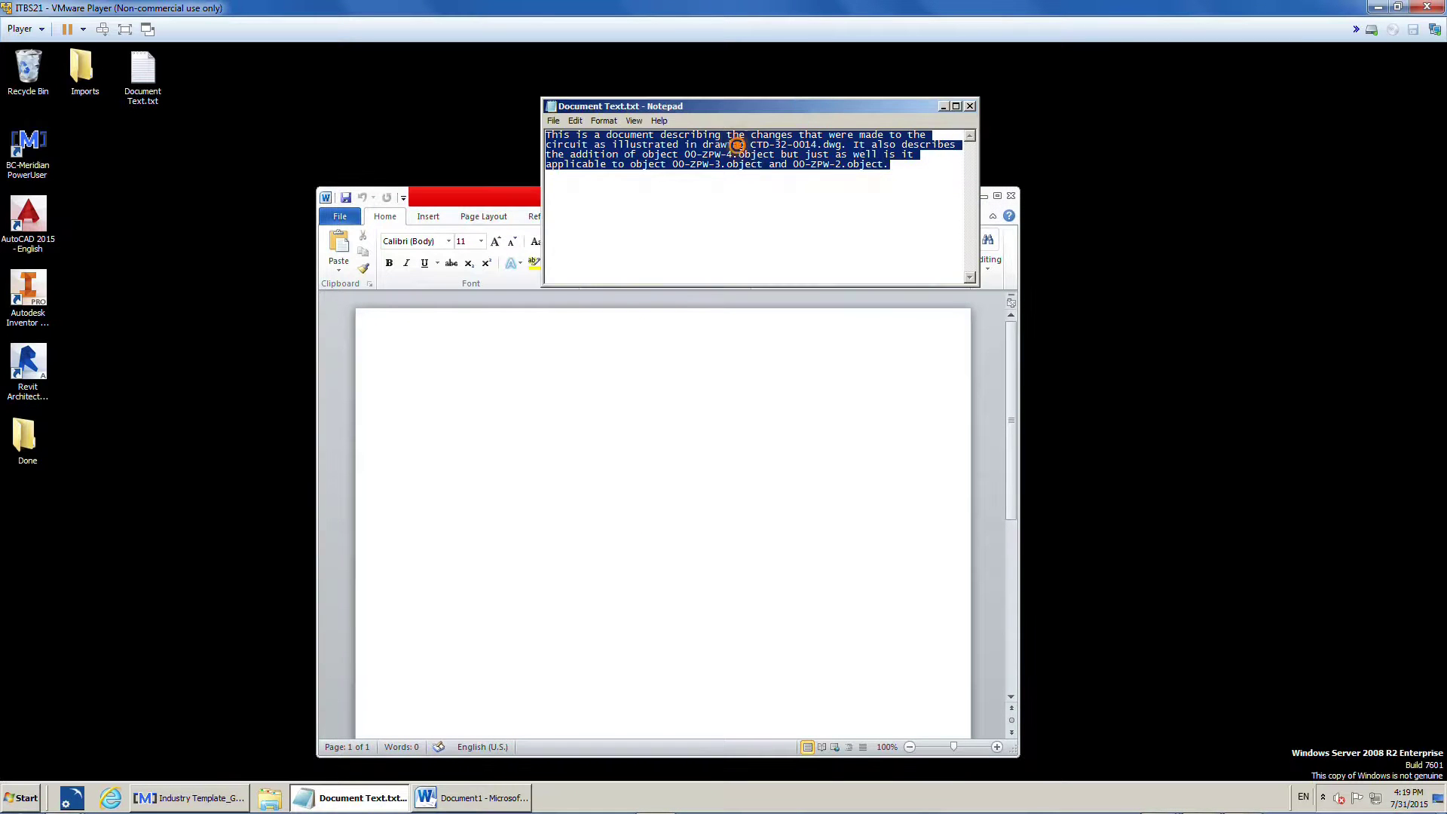
{"action": "right_click", "coordinate": [721, 129]}
{"action": "left_click", "coordinate": [784, 186]}
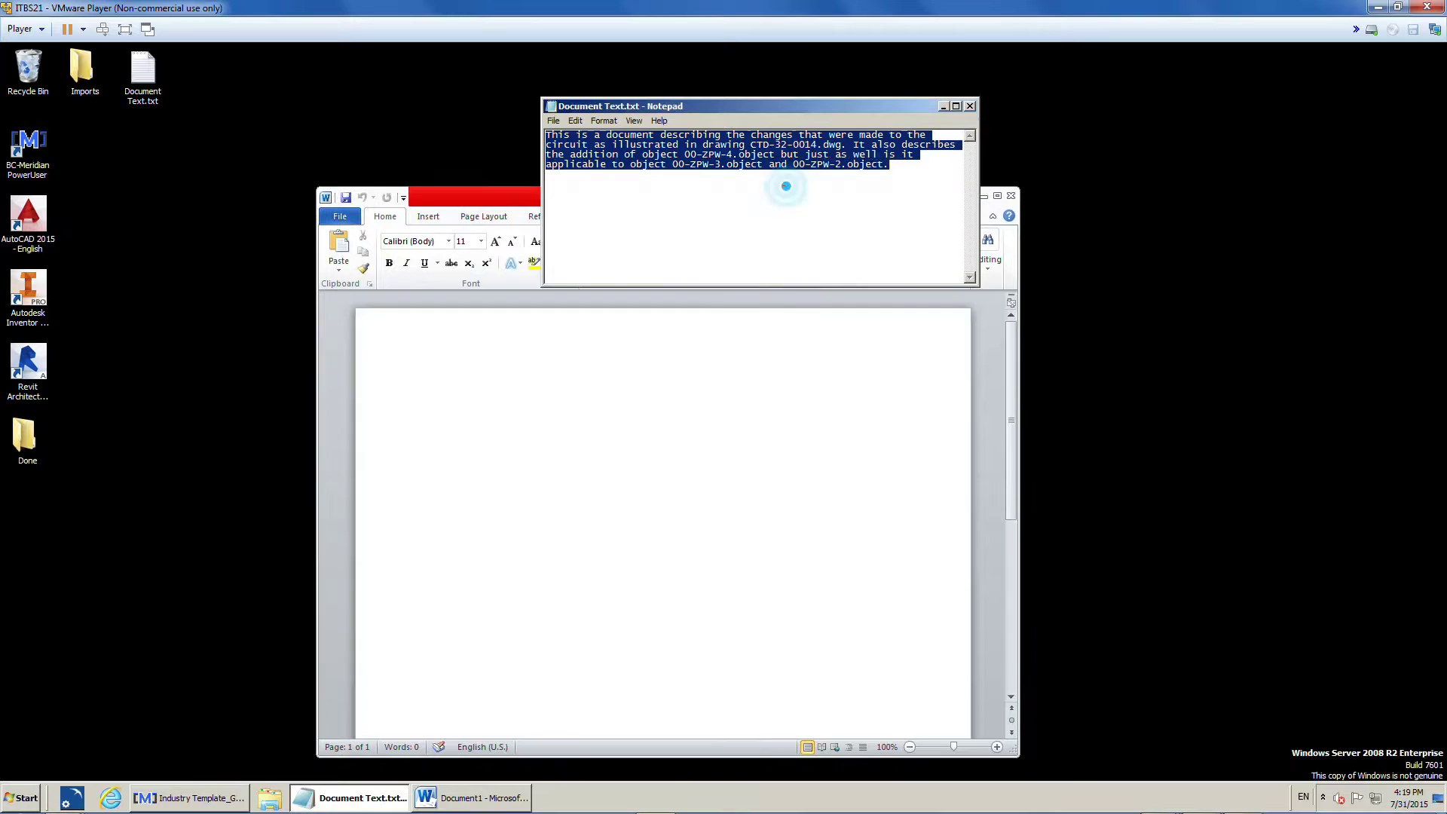
{"action": "left_click", "coordinate": [970, 107]}
{"action": "left_click_drag", "start_coordinate": [808, 196], "coordinate": [819, 120]}
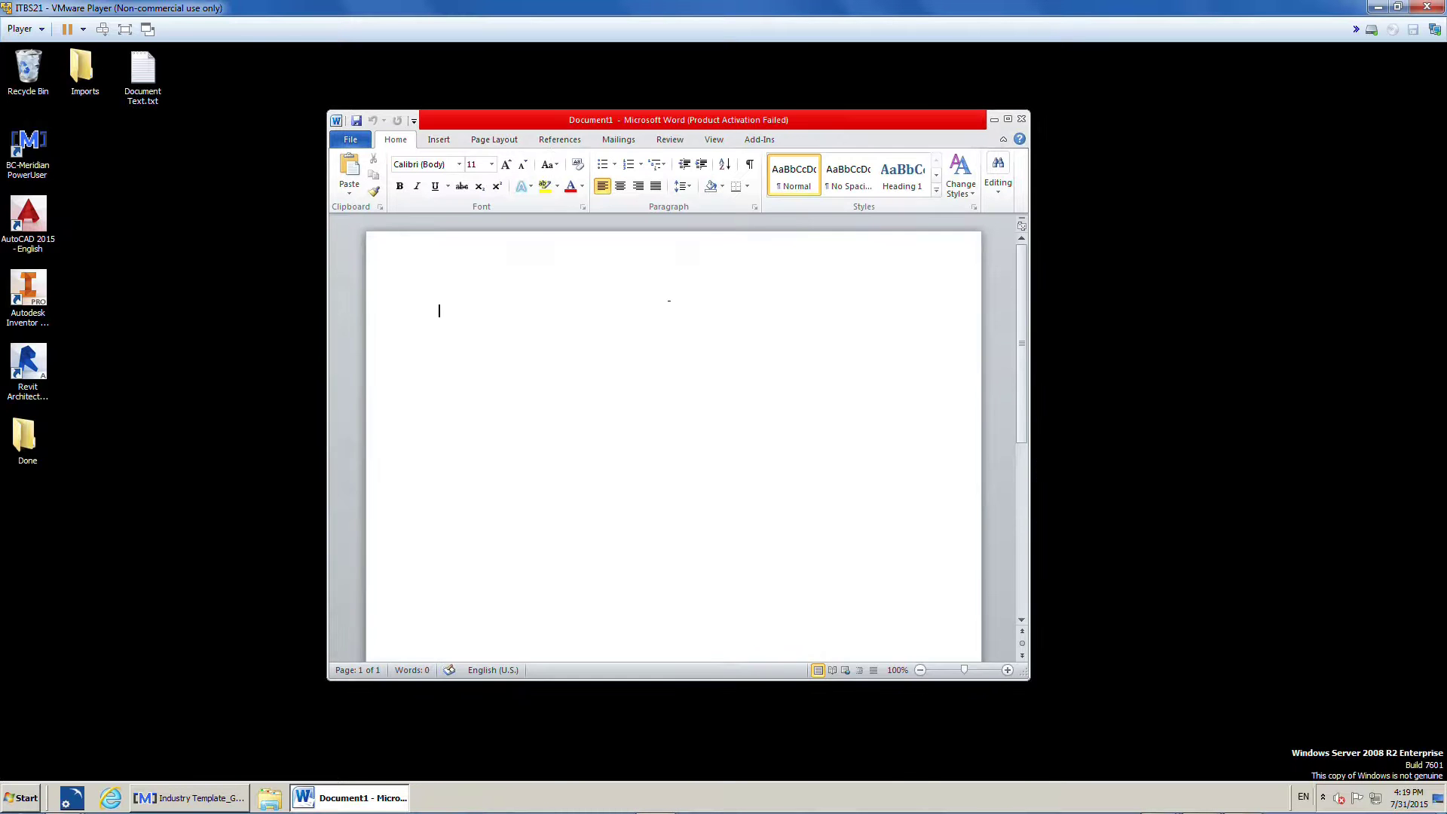
{"action": "right_click", "coordinate": [487, 307]}
{"action": "left_click", "coordinate": [517, 366]}
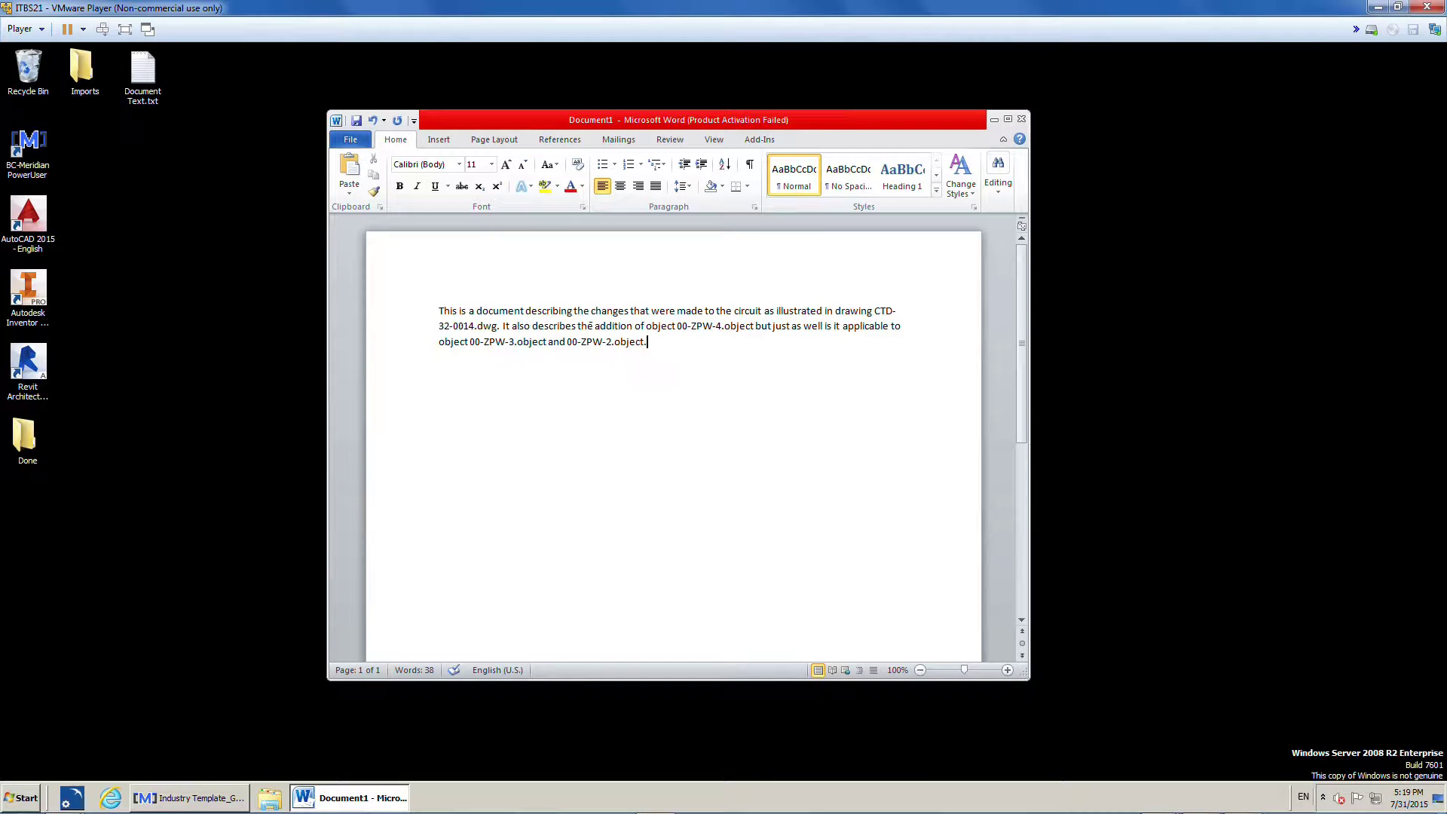
Step: Point out the object numbers 00-ZPW-4 and 00-ZPW-2 mentioned in the pasted Word text
{"action": "left_click", "coordinate": [703, 326]}
{"action": "left_click_drag", "start_coordinate": [722, 326], "coordinate": [677, 327]}
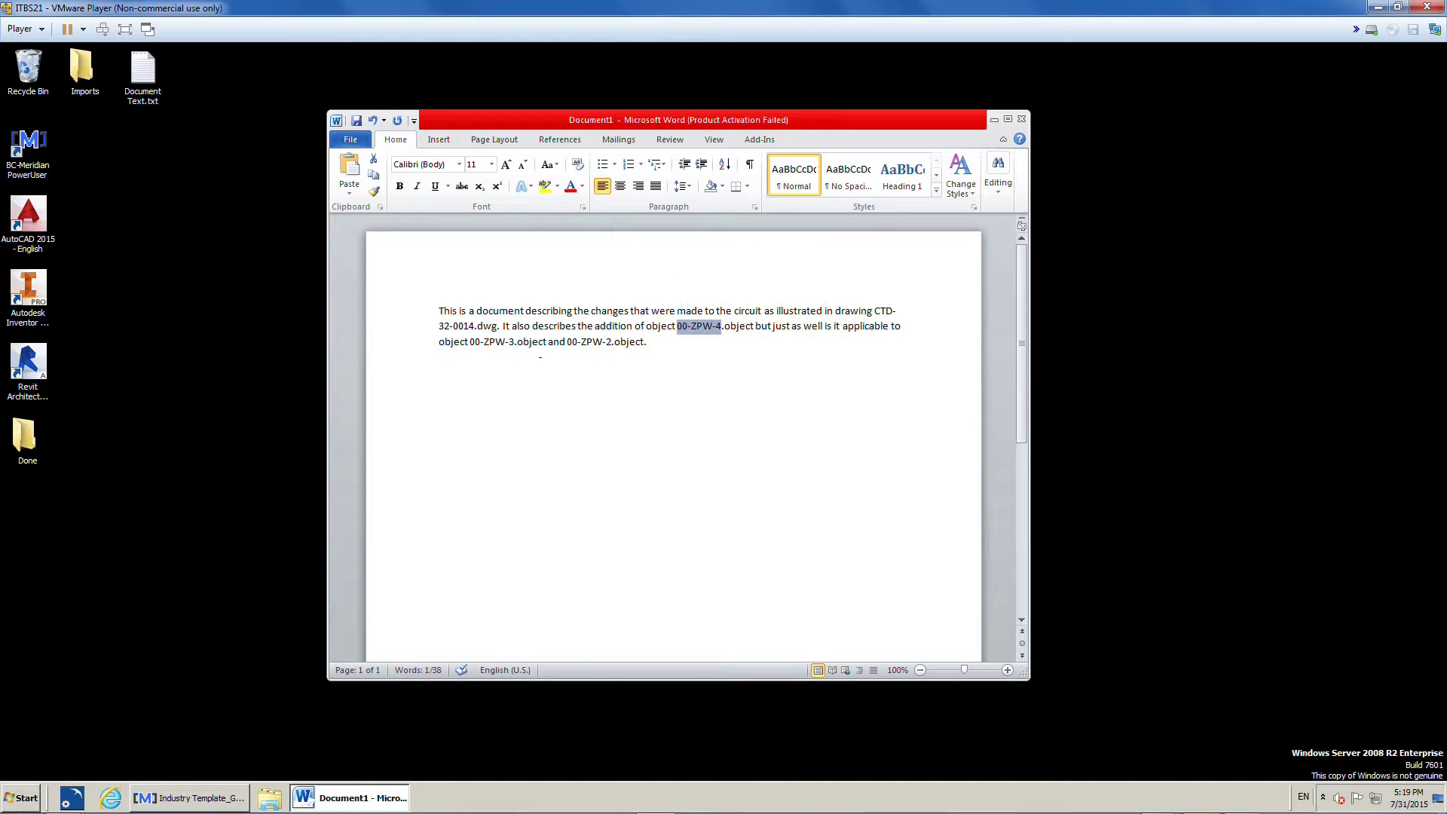
{"action": "left_click_drag", "start_coordinate": [611, 343], "coordinate": [588, 367]}
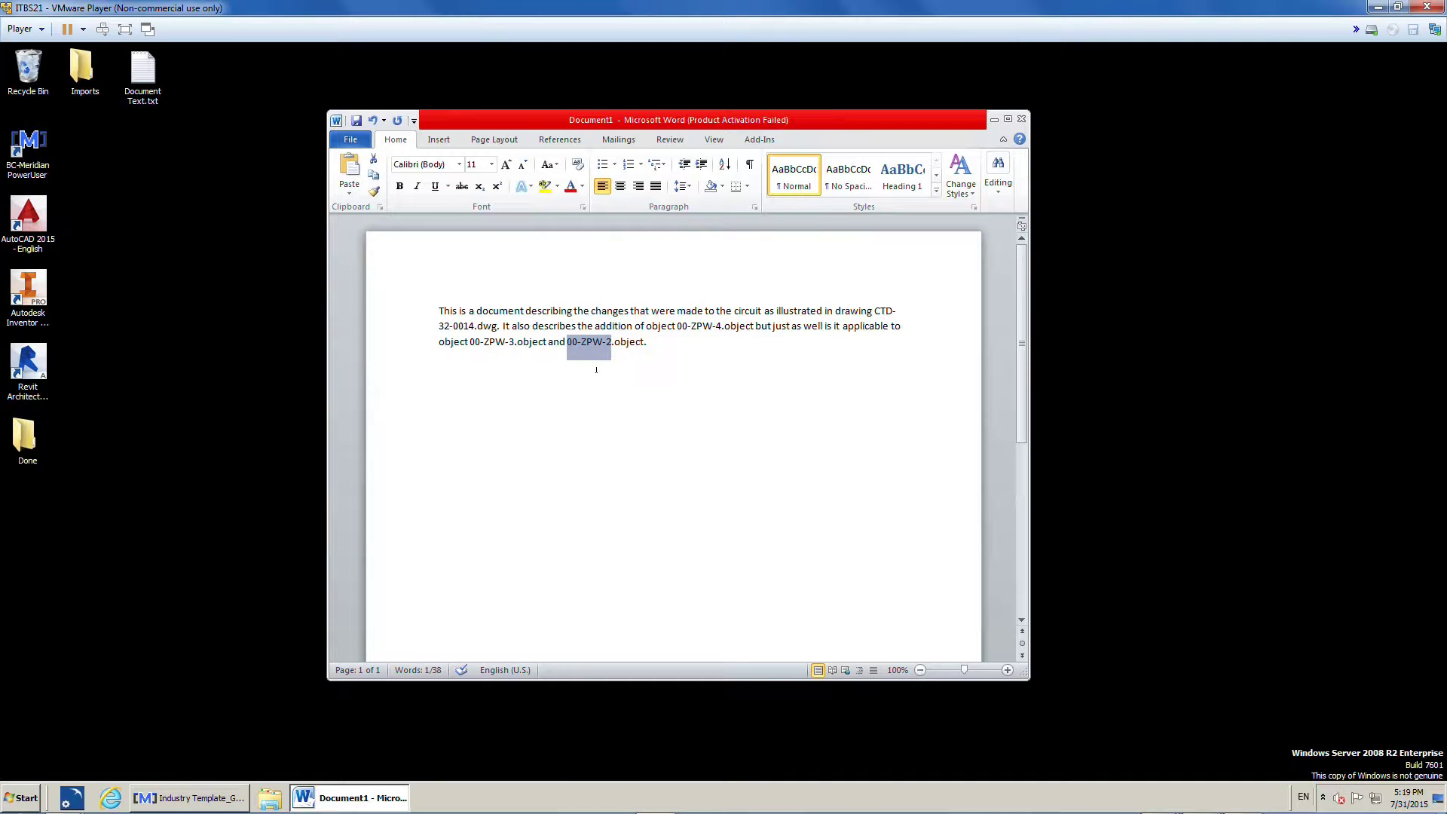
{"action": "left_click", "coordinate": [595, 378]}
{"action": "left_click_drag", "start_coordinate": [566, 343], "coordinate": [578, 343]}
{"action": "left_click", "coordinate": [645, 434]}
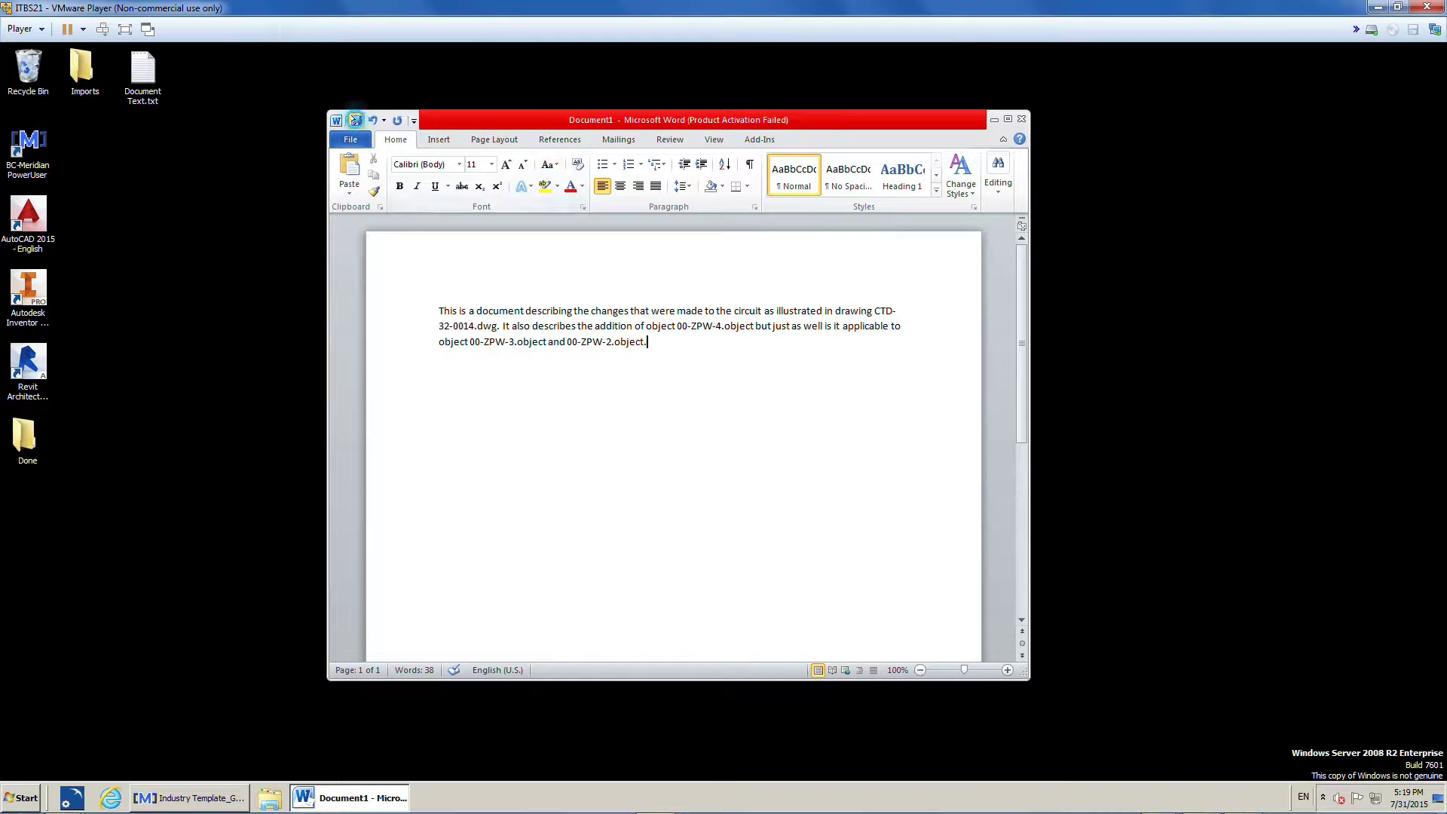
Step: Start saving the Word document to the vault, choosing project AP-DW-1234 under Administrative Change as its destination
{"action": "key", "text": "ctrl+s"}
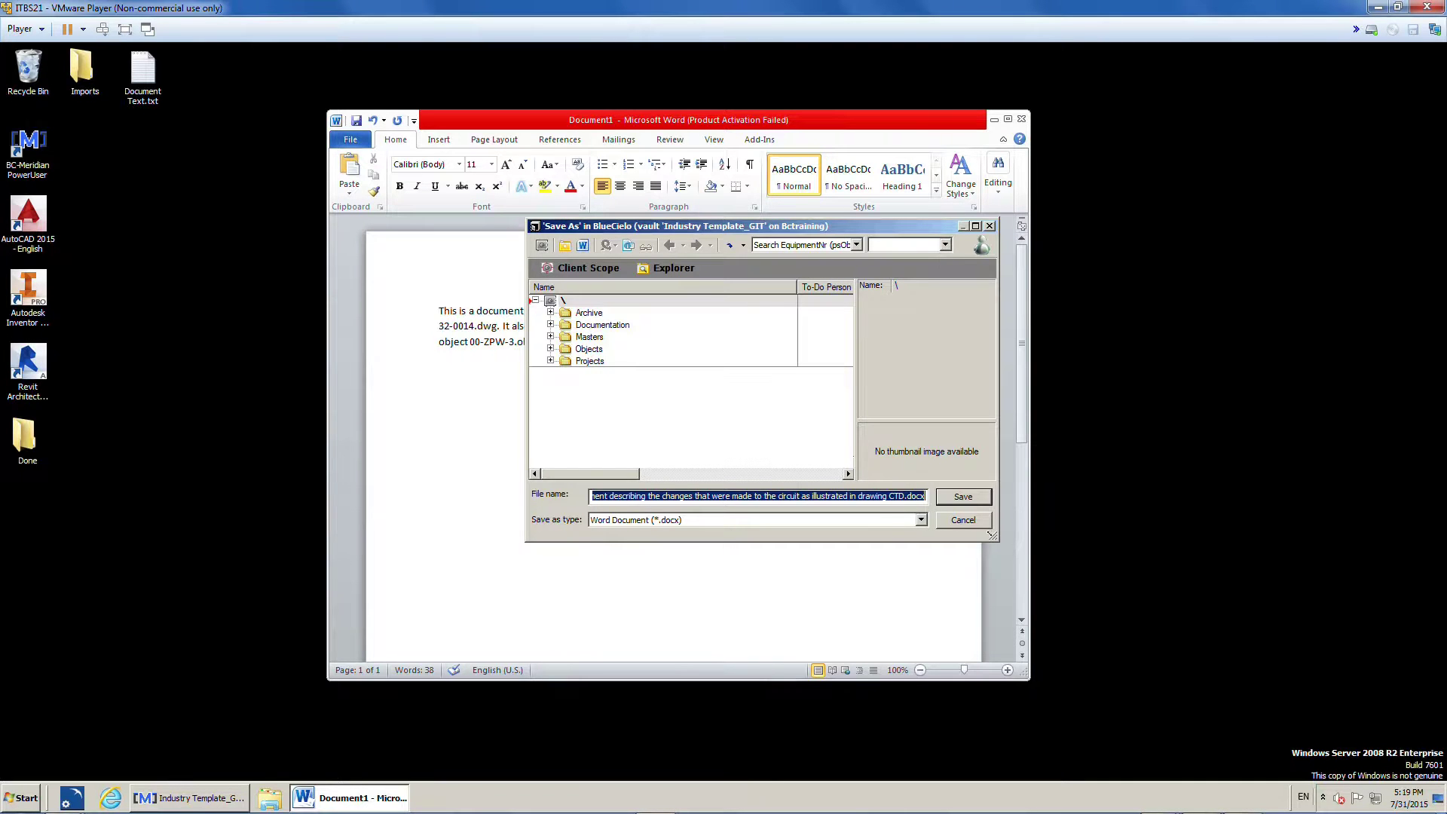
{"action": "left_click", "coordinate": [957, 496]}
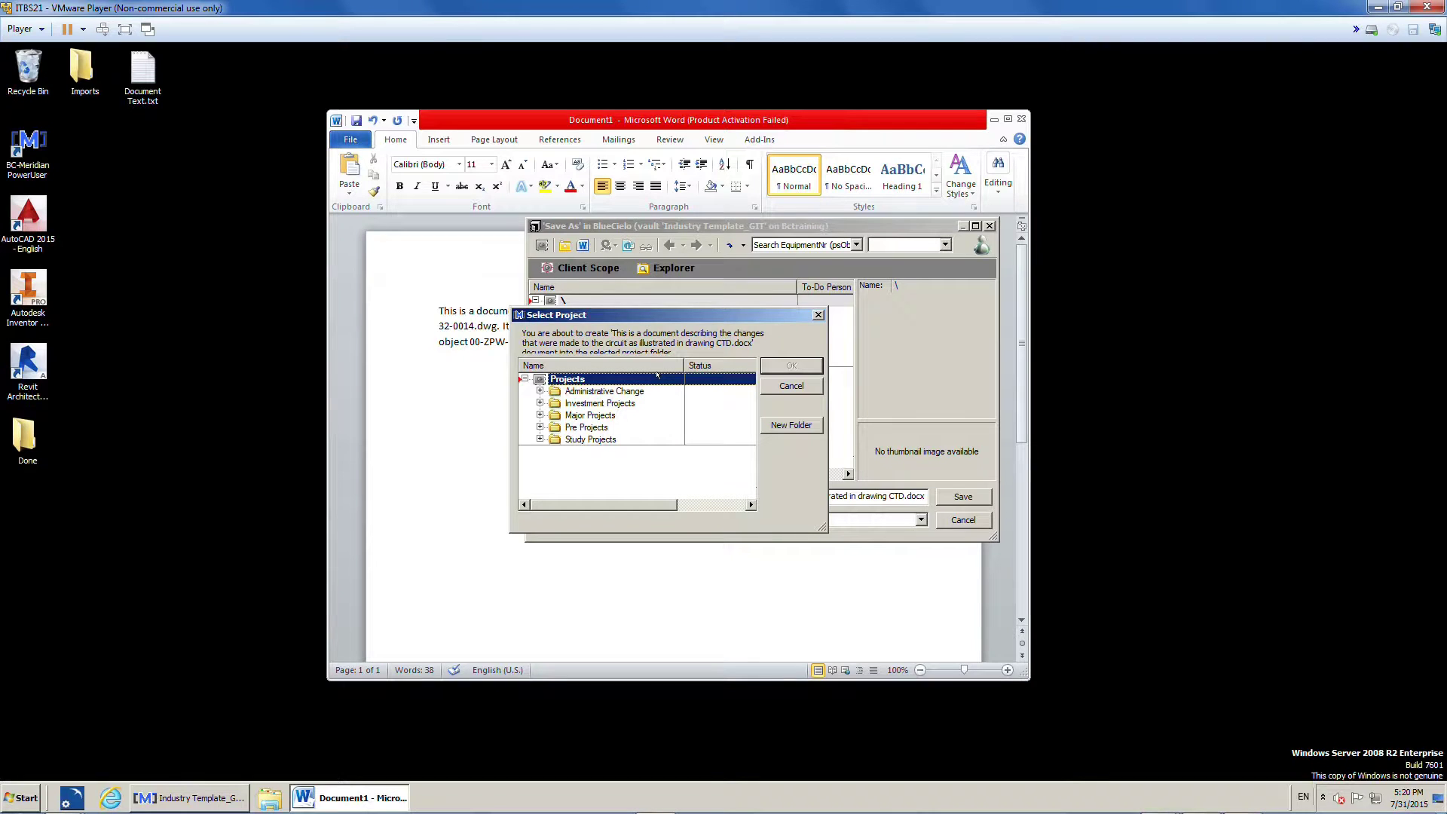
{"action": "left_click", "coordinate": [539, 391]}
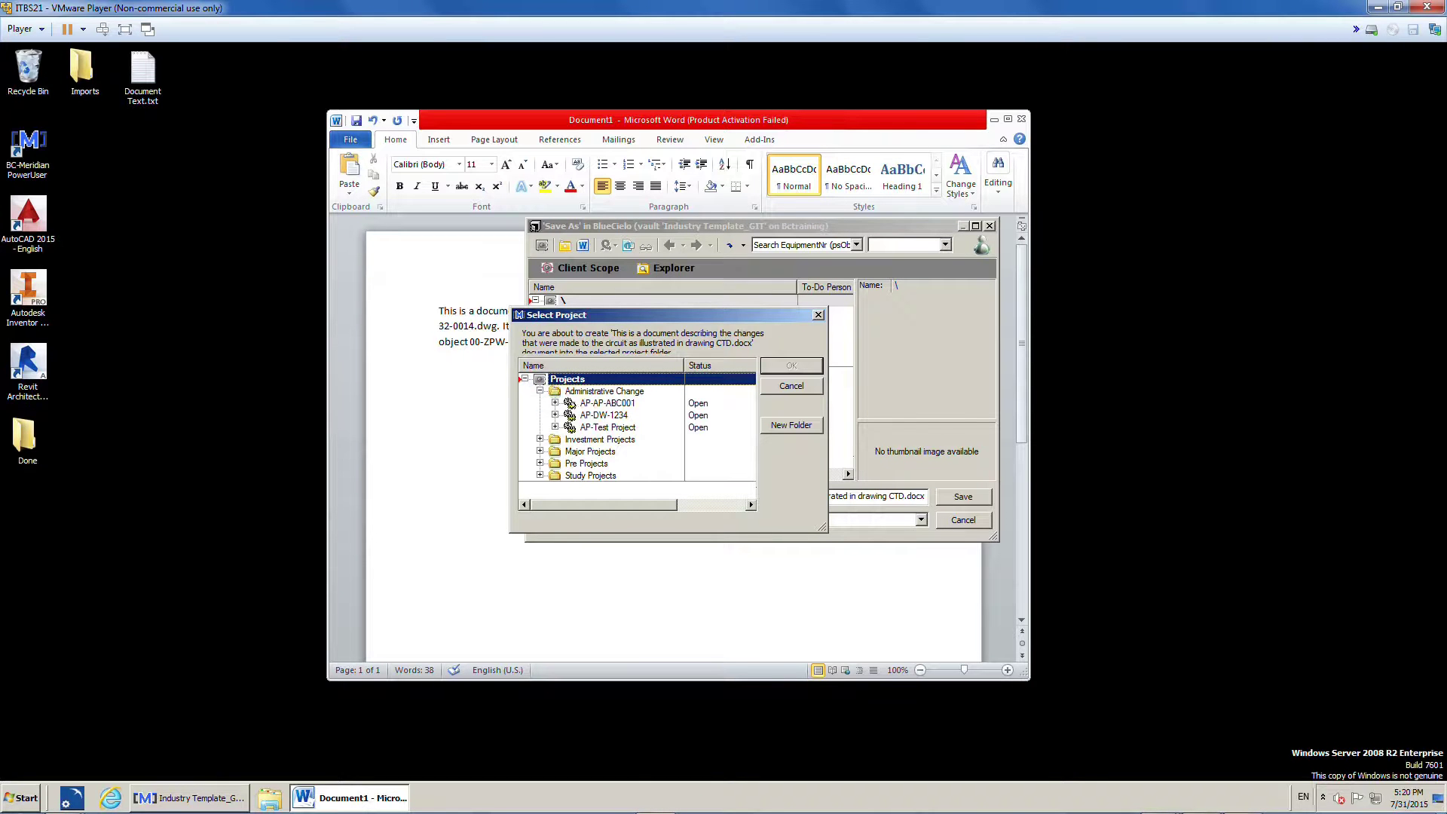
{"action": "left_click", "coordinate": [605, 416]}
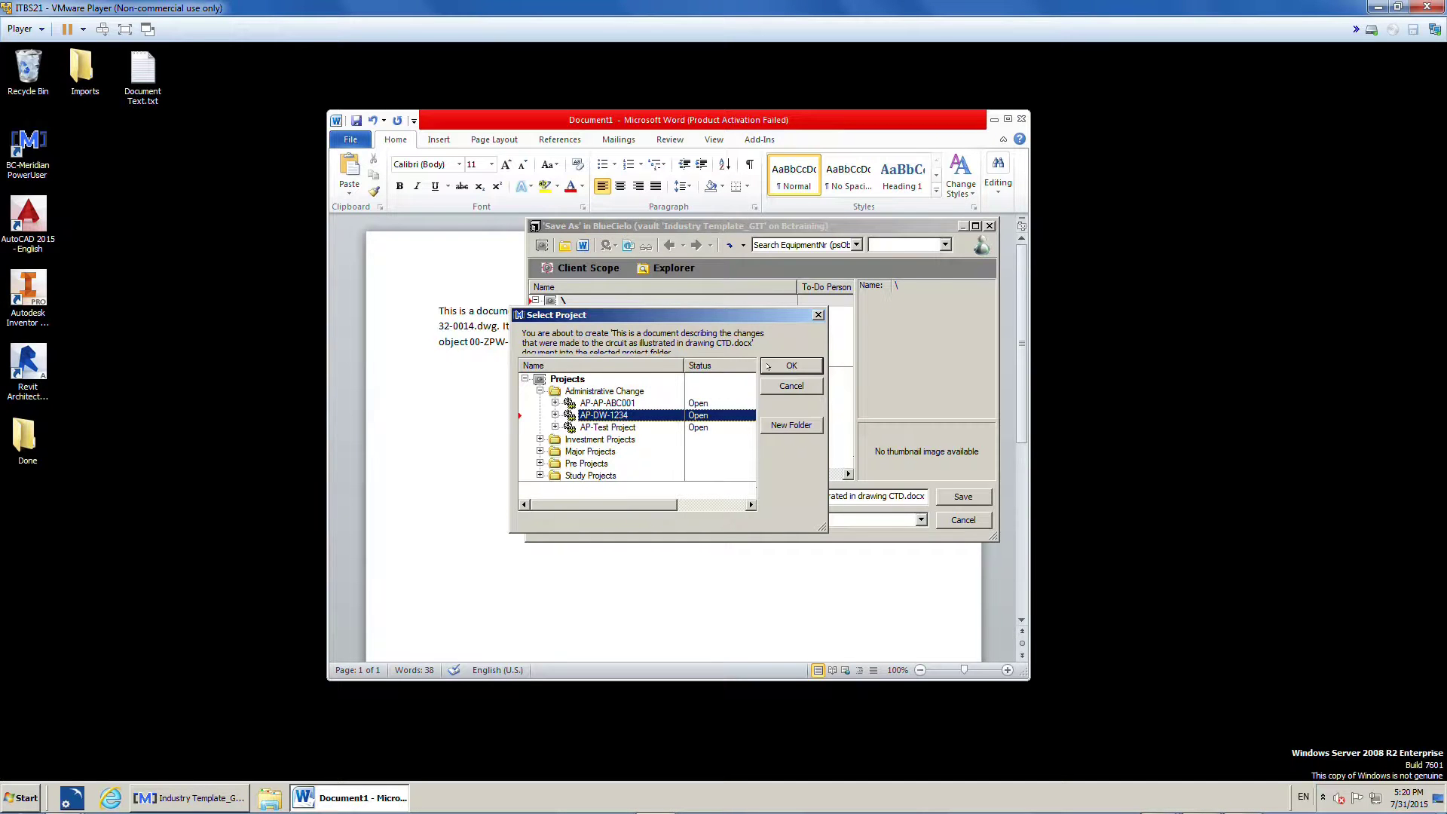
{"action": "left_click", "coordinate": [790, 365]}
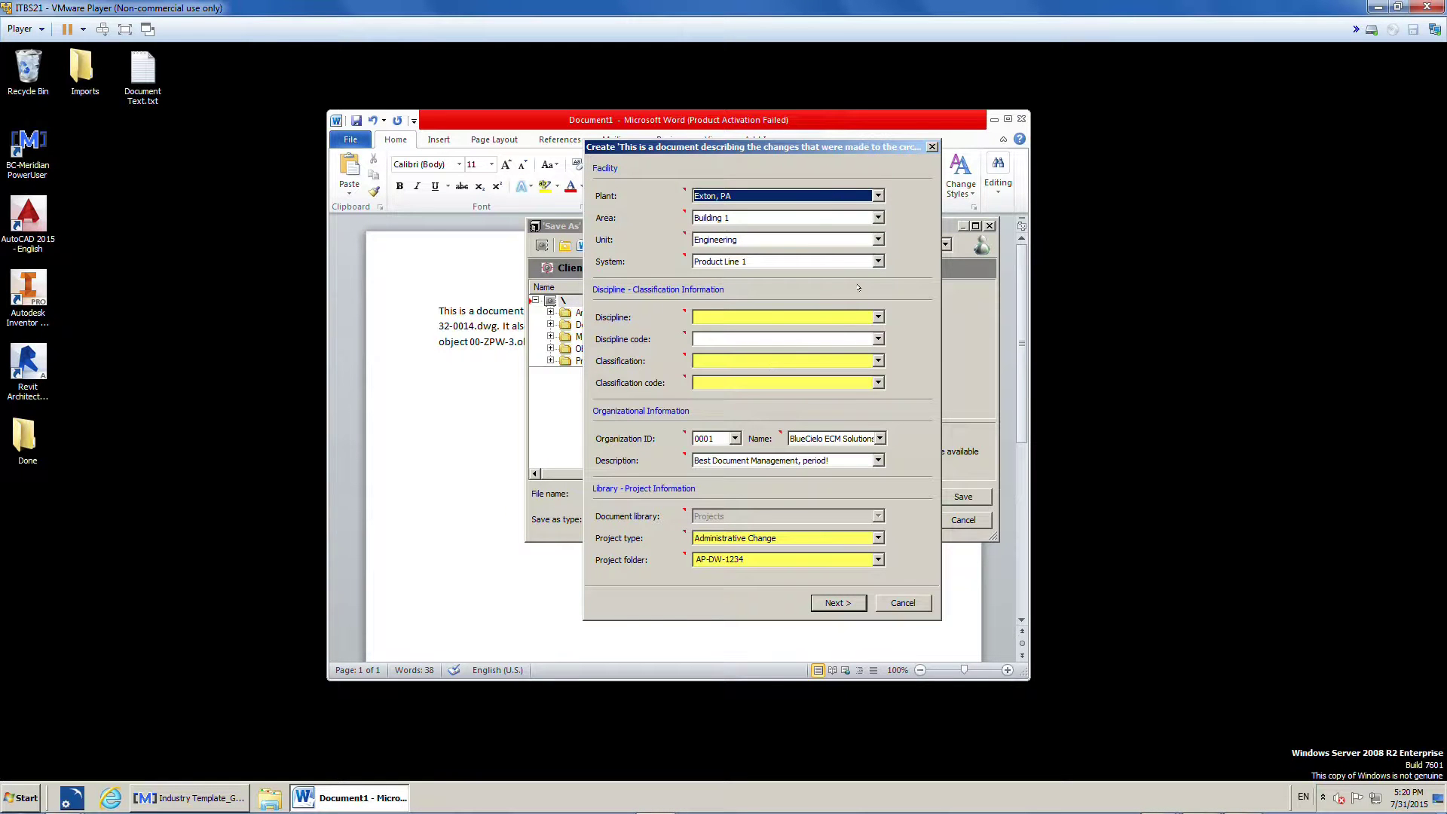
Step: Classify the new document as discipline Electrical, code 32, CIRCUIT DIAGRAM (CTD), and continue to its document details
{"action": "left_click", "coordinate": [878, 317]}
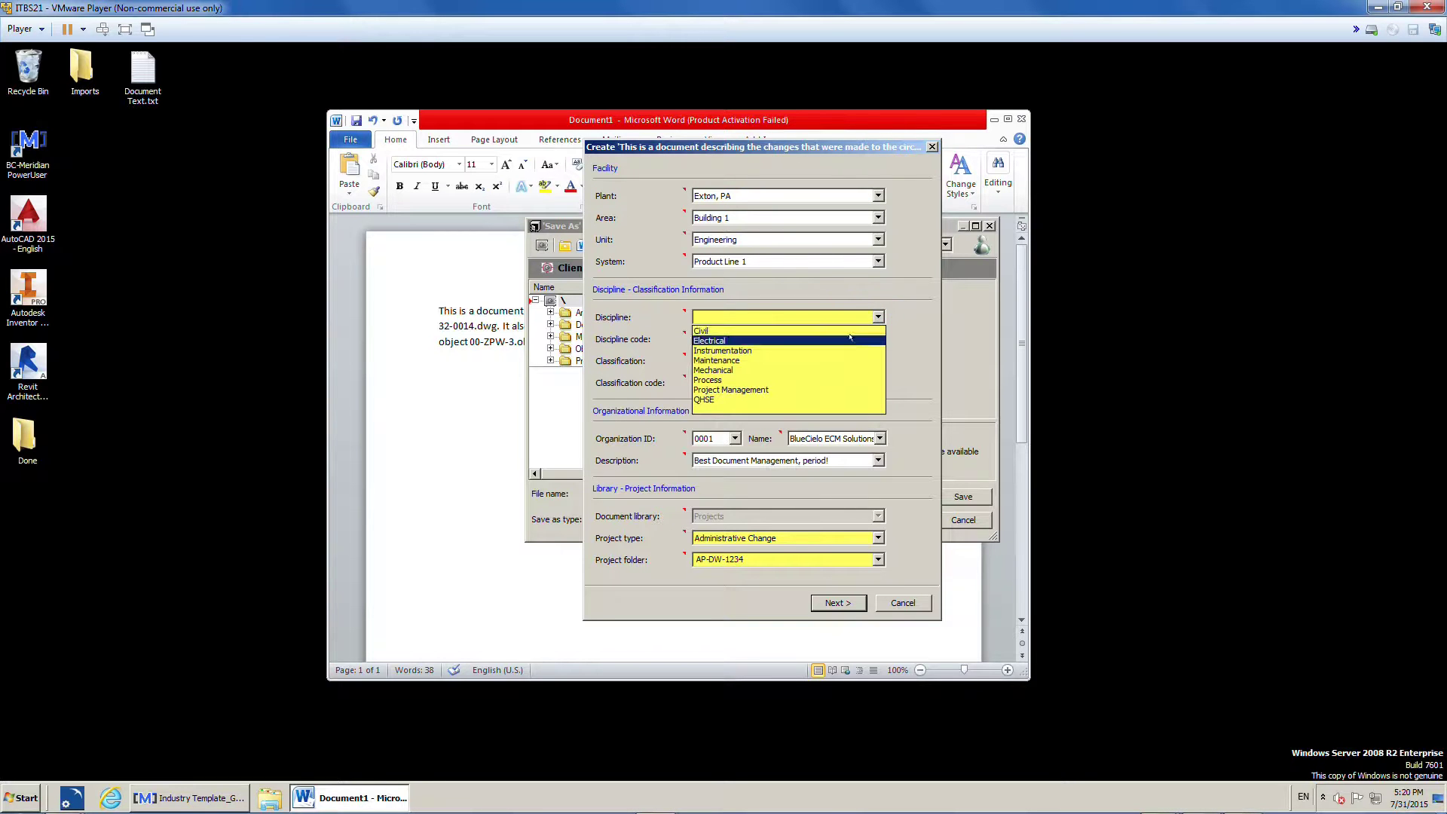
{"action": "left_click", "coordinate": [854, 339]}
{"action": "left_click", "coordinate": [877, 339]}
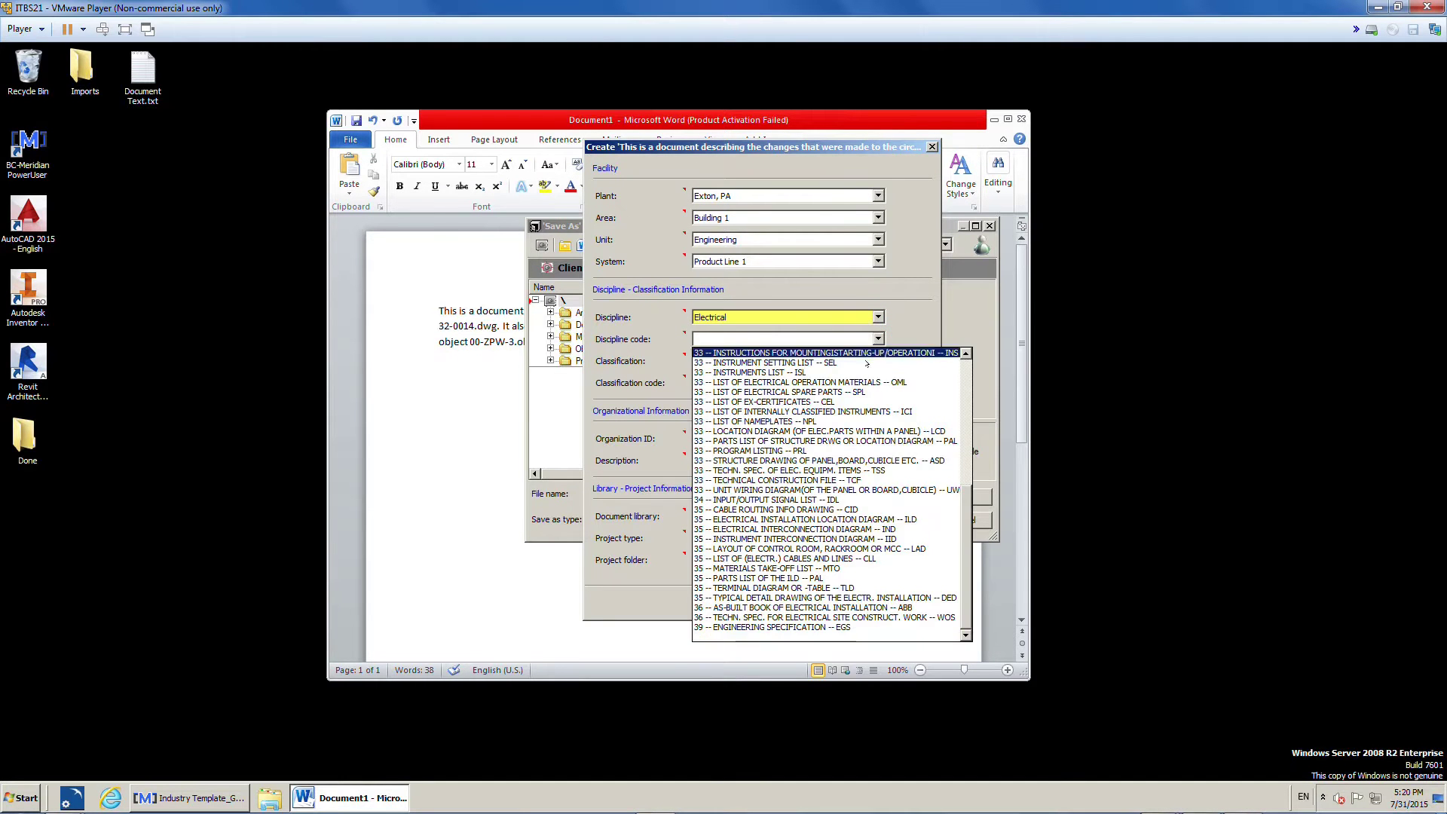
{"action": "scroll", "coordinate": [950, 409], "scroll_direction": "up", "scroll_amount": 9}
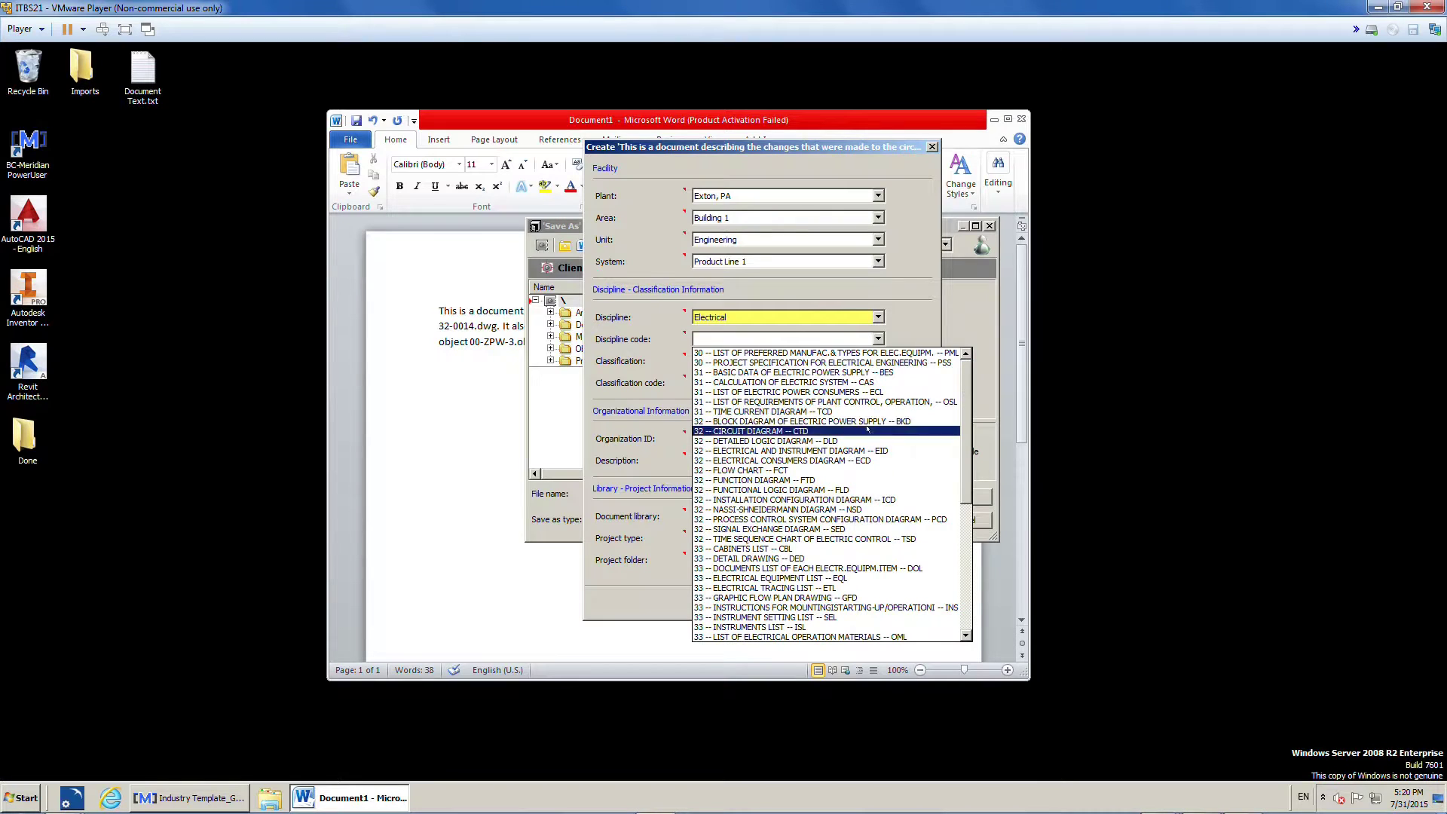
{"action": "left_click", "coordinate": [807, 430]}
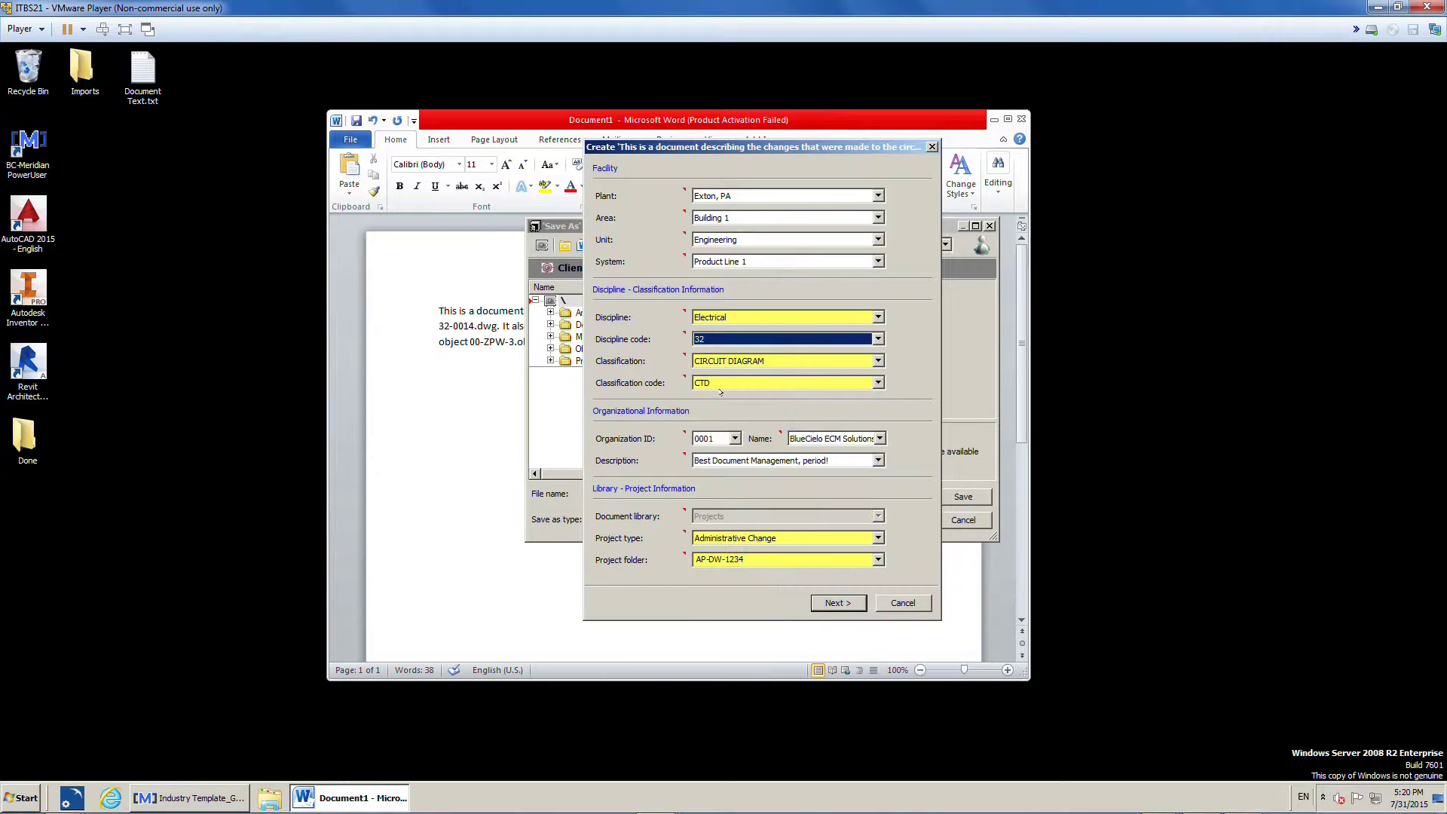
{"action": "left_click", "coordinate": [835, 602]}
Step: Title the document "Circuit Spec", finish creating it in the vault and close Word
{"action": "left_click", "coordinate": [716, 327]}
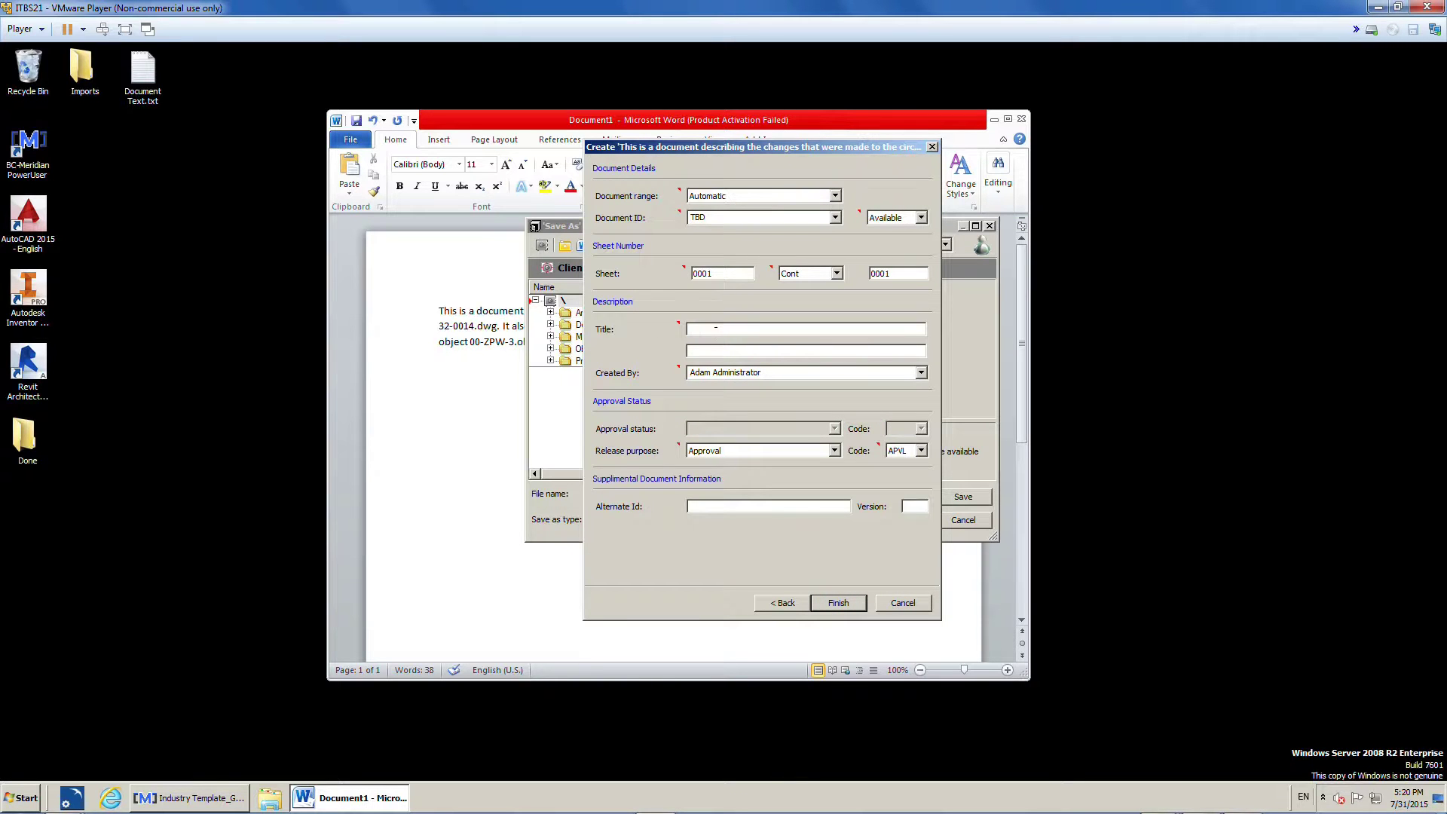
{"action": "type", "text": "Circuit Spec"}
{"action": "left_click", "coordinate": [839, 603]}
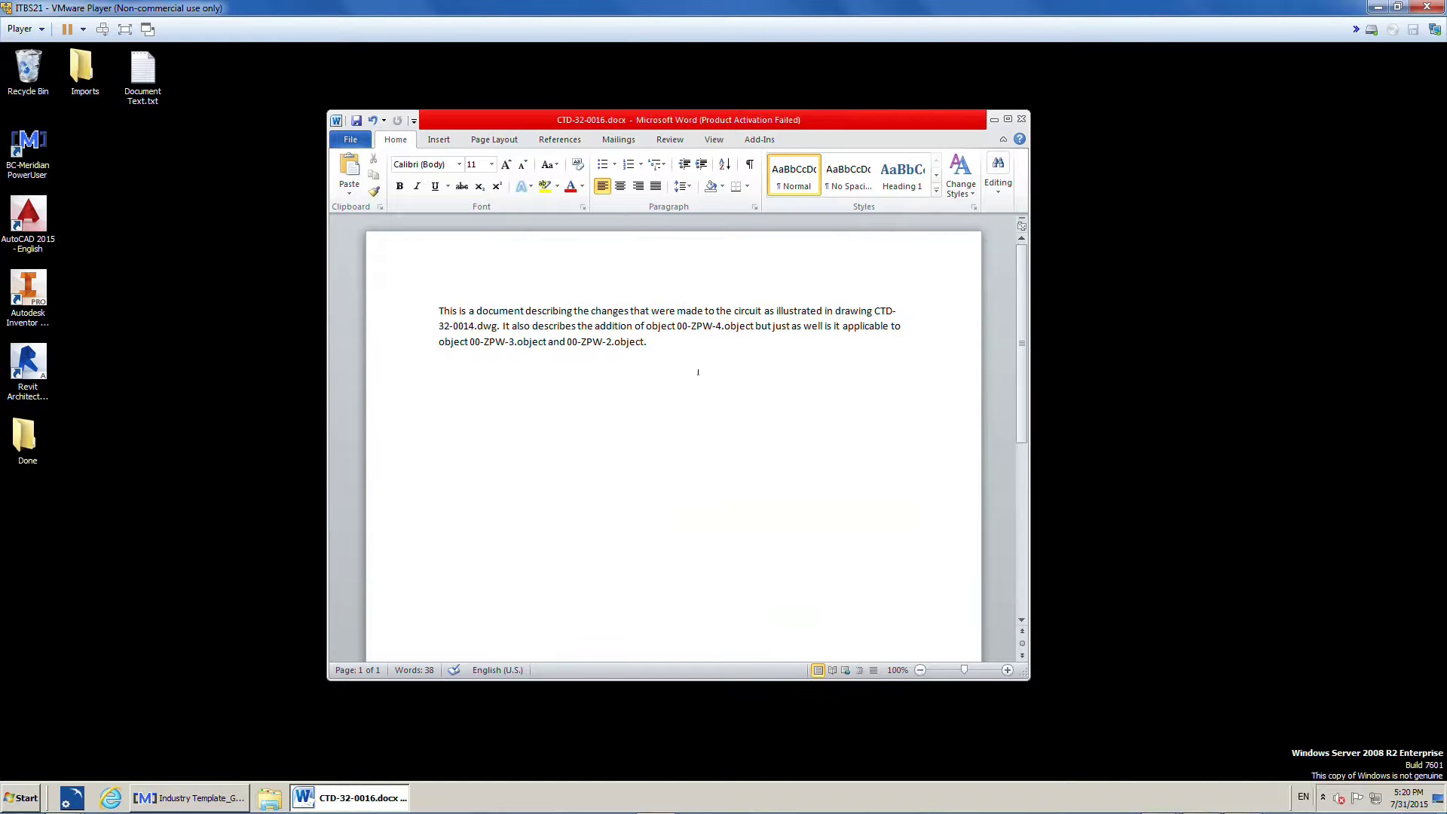
{"action": "left_click", "coordinate": [1022, 118]}
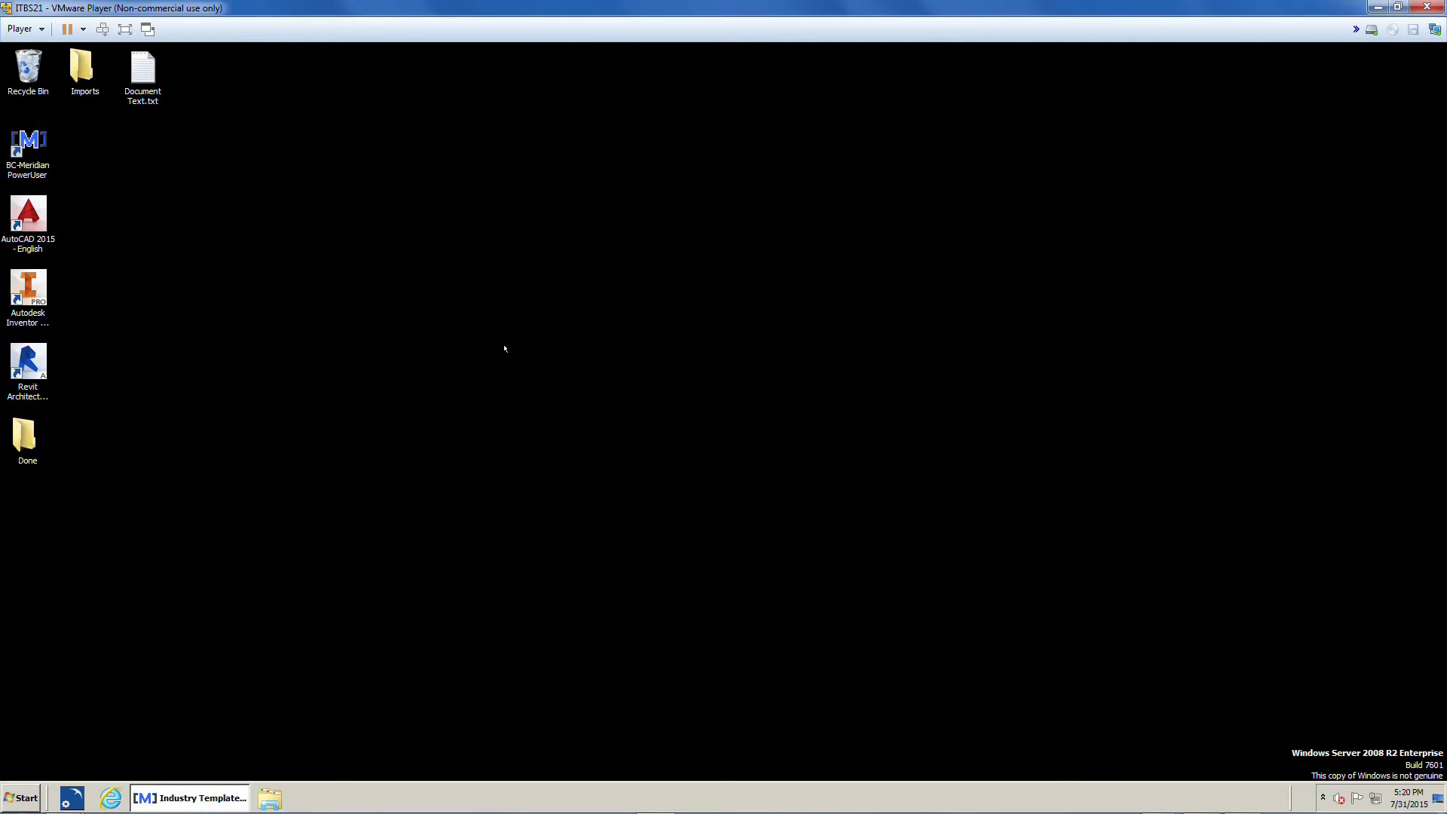
Step: Switch to BlueCielo Meridian and examine the status and document properties of CTD-32-0014.dwg and CTD-32-0016.docx in project AP-DW-1234
{"action": "left_click", "coordinate": [219, 791]}
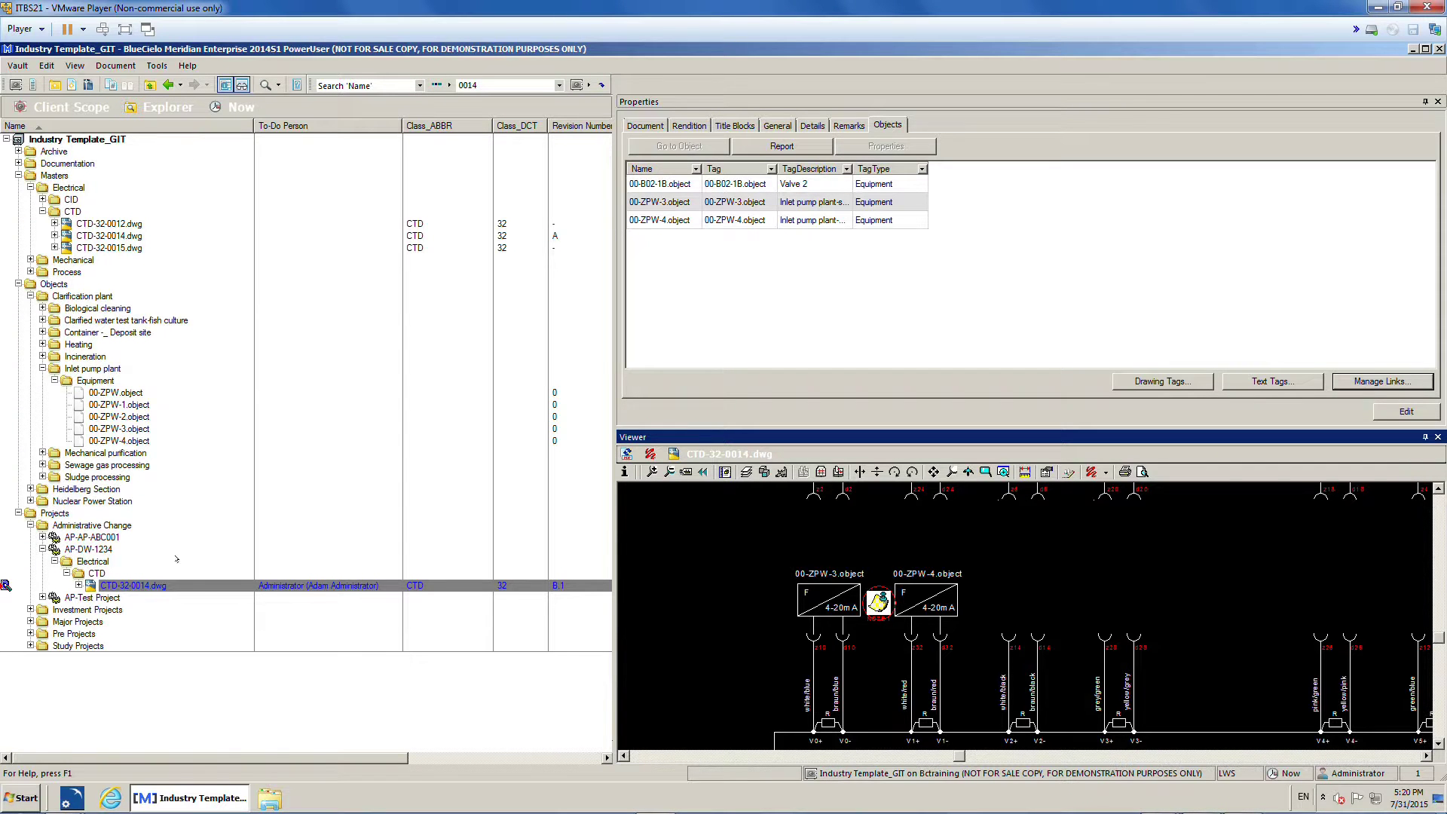
{"action": "left_click", "coordinate": [131, 585]}
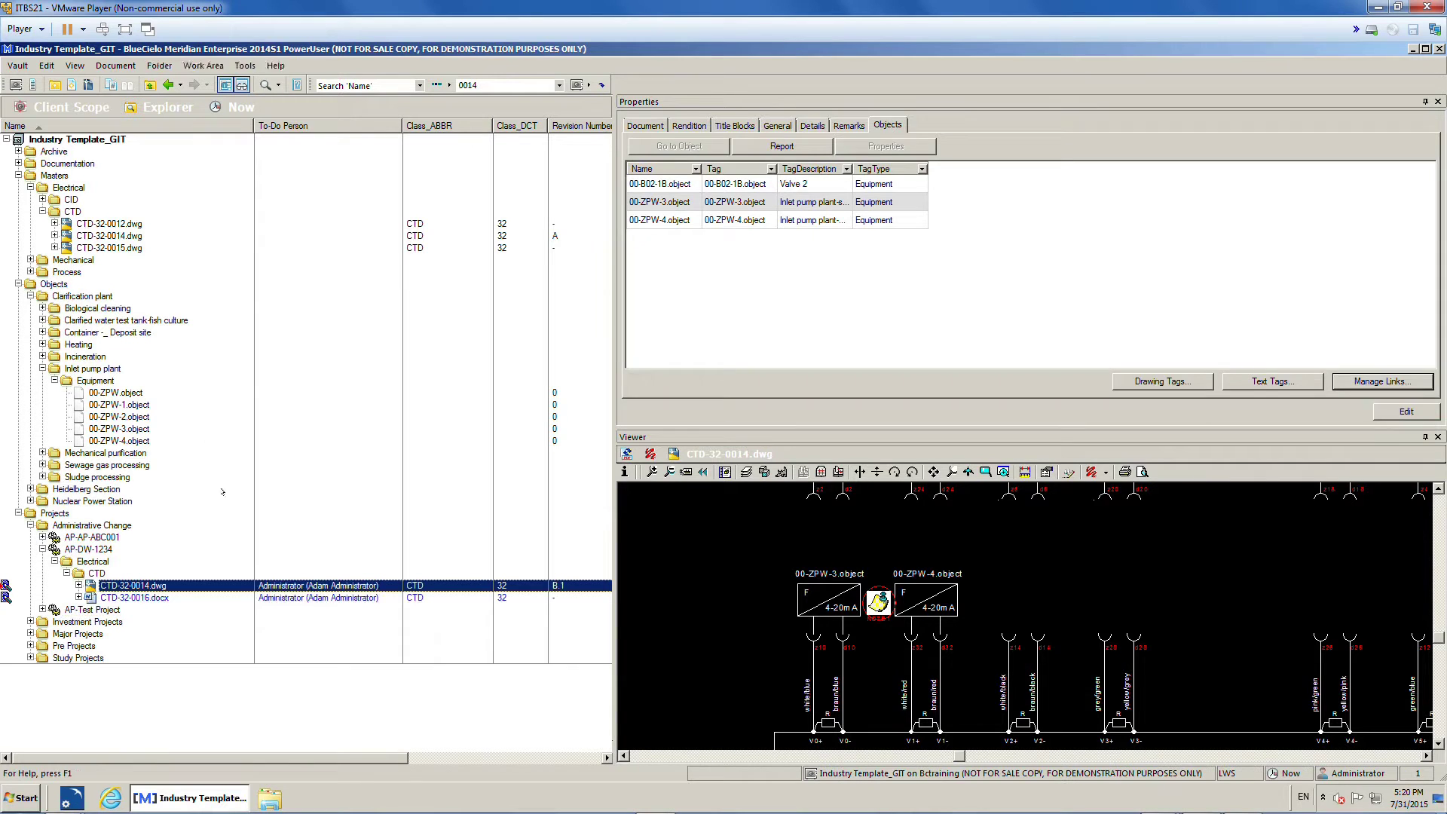
{"action": "left_click", "coordinate": [137, 598]}
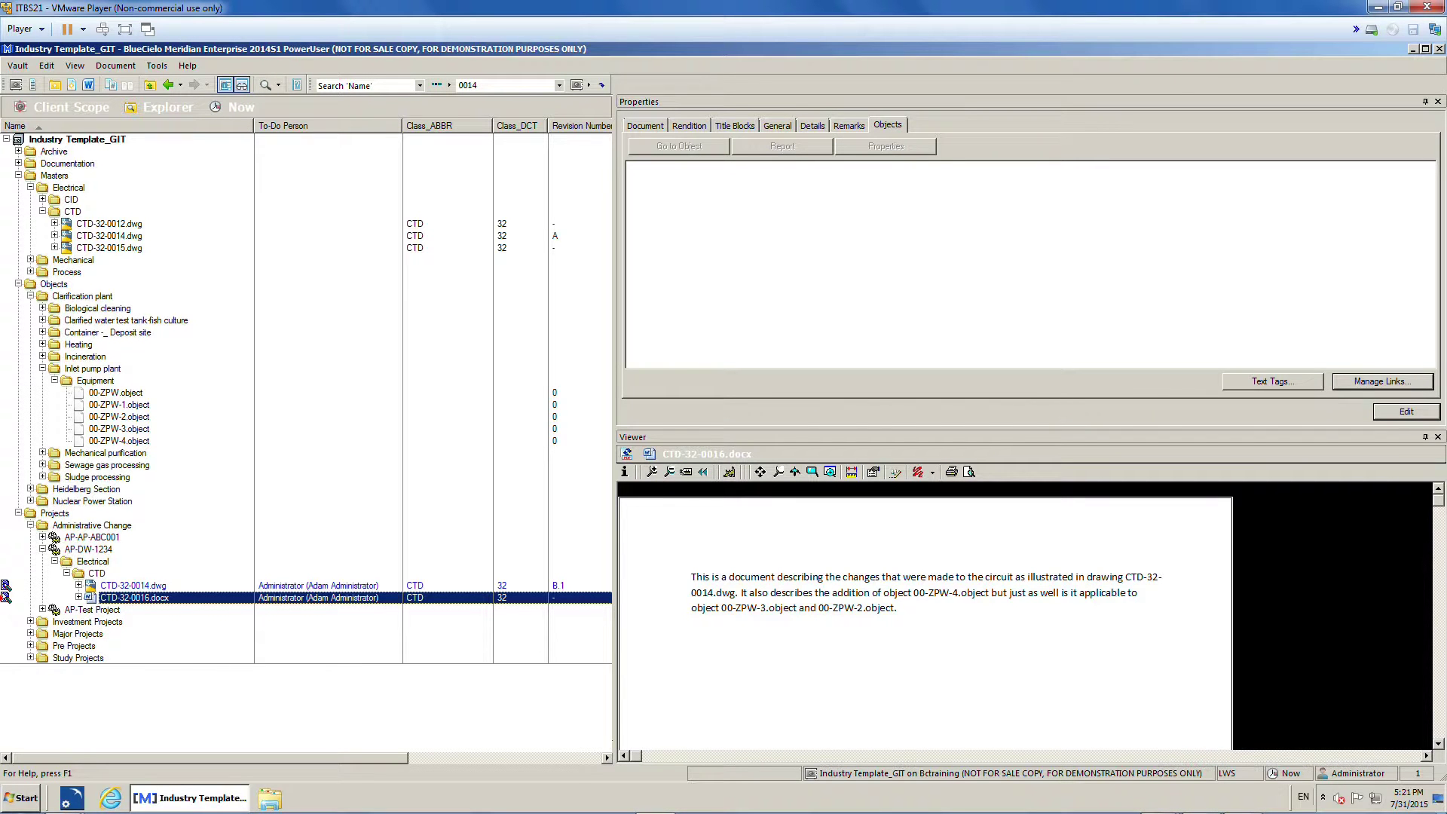
{"action": "mouse_move", "coordinate": [5, 595]}
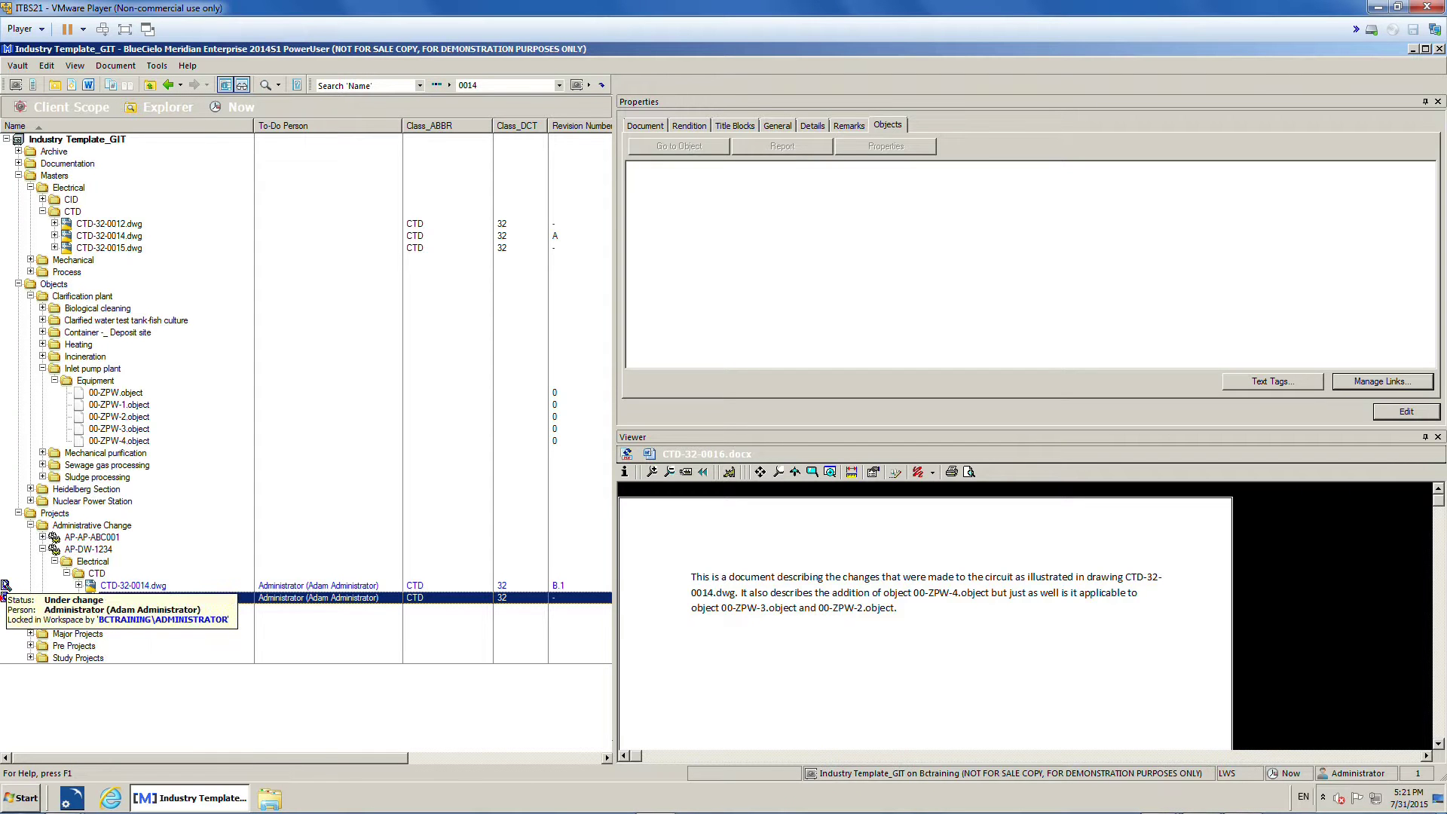
{"action": "left_click", "coordinate": [140, 586]}
{"action": "left_click", "coordinate": [660, 130]}
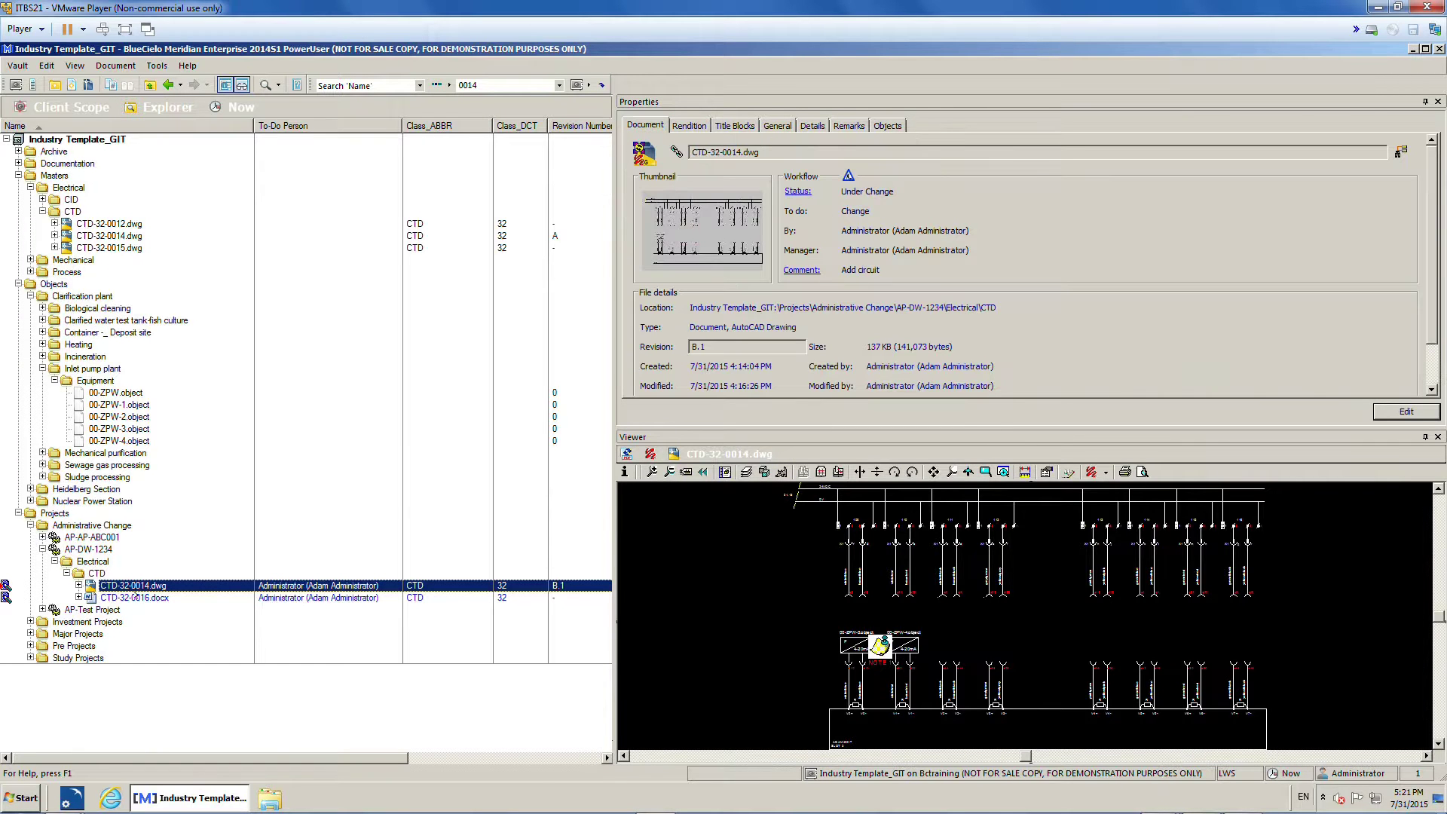
{"action": "left_click", "coordinate": [134, 597]}
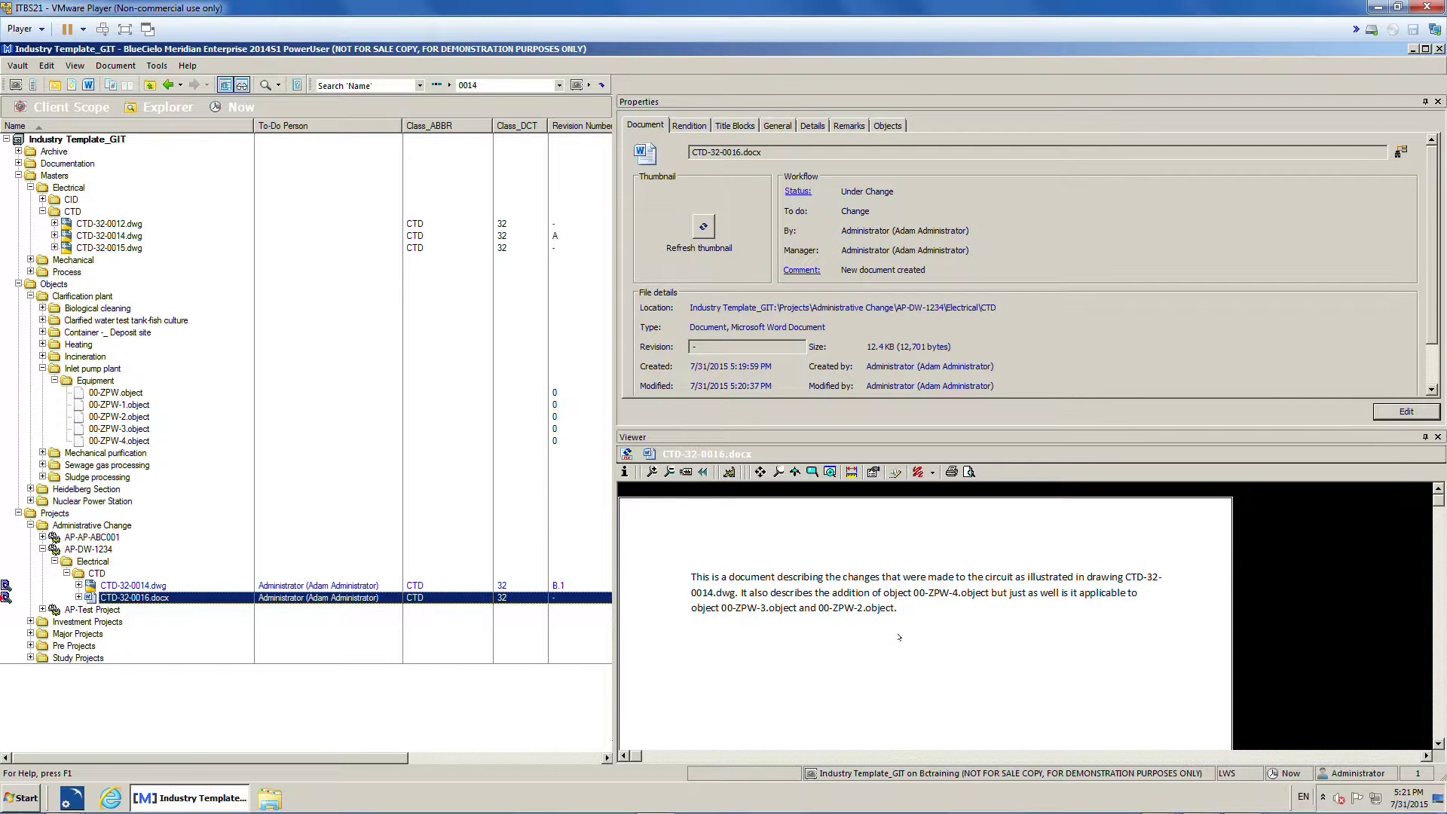
Step: Link text tags 00-ZPW-2, 00-ZPW-3 and 00-ZPW-4 to CTD-32-0016.docx with tag type comparison turned off
{"action": "left_click", "coordinate": [887, 125]}
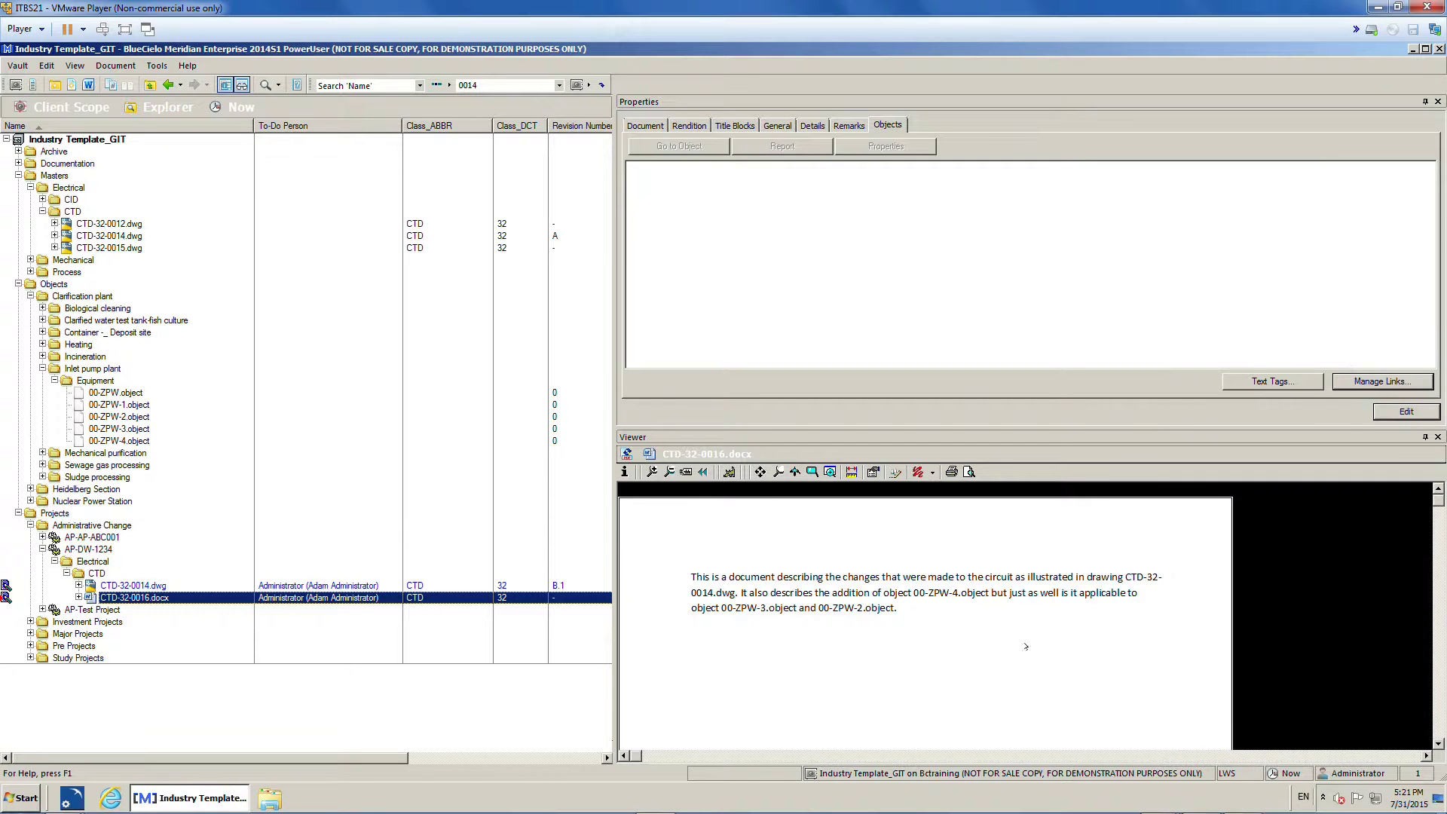
{"action": "left_click", "coordinate": [1274, 380]}
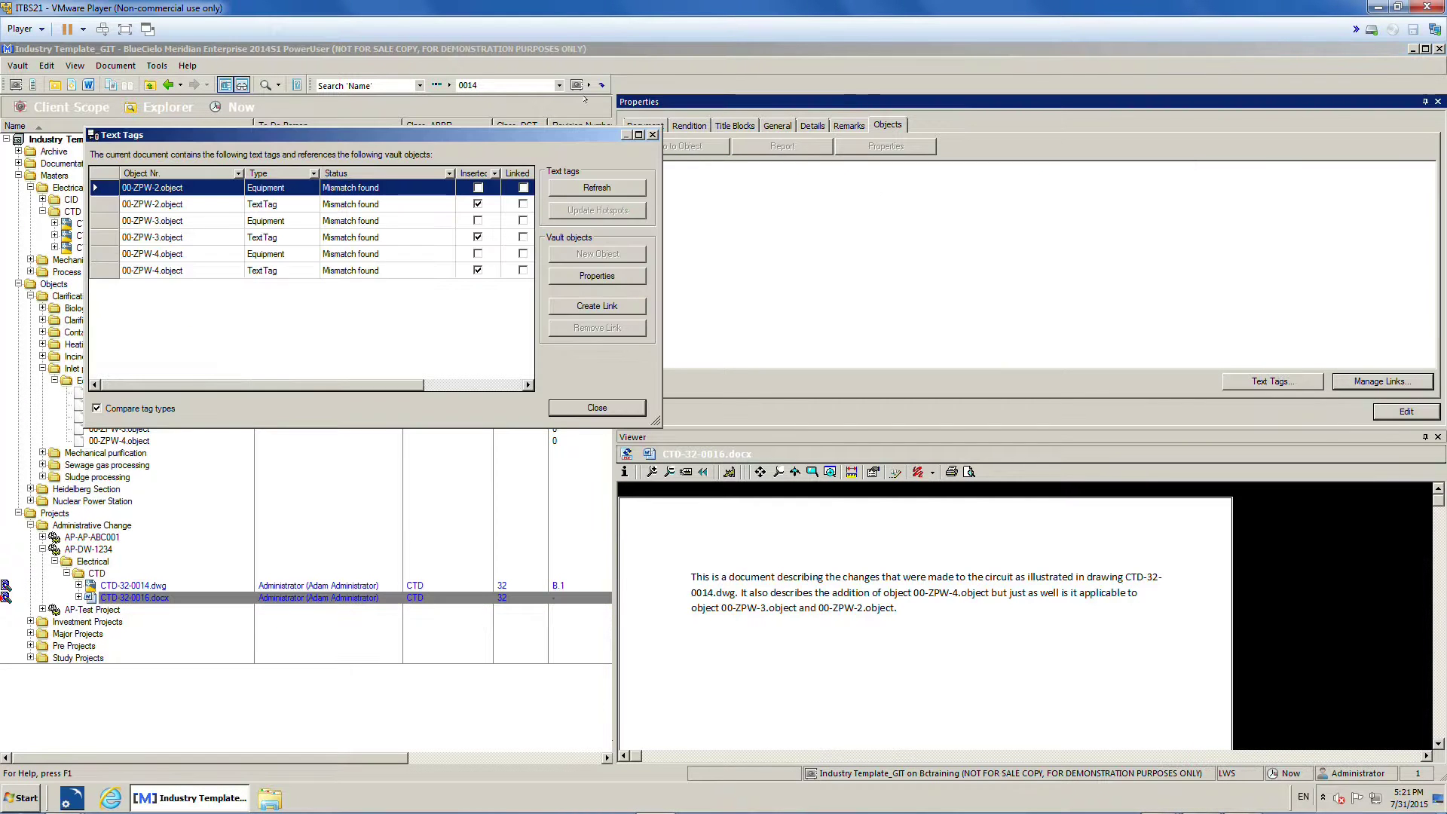
{"action": "left_click", "coordinate": [120, 407]}
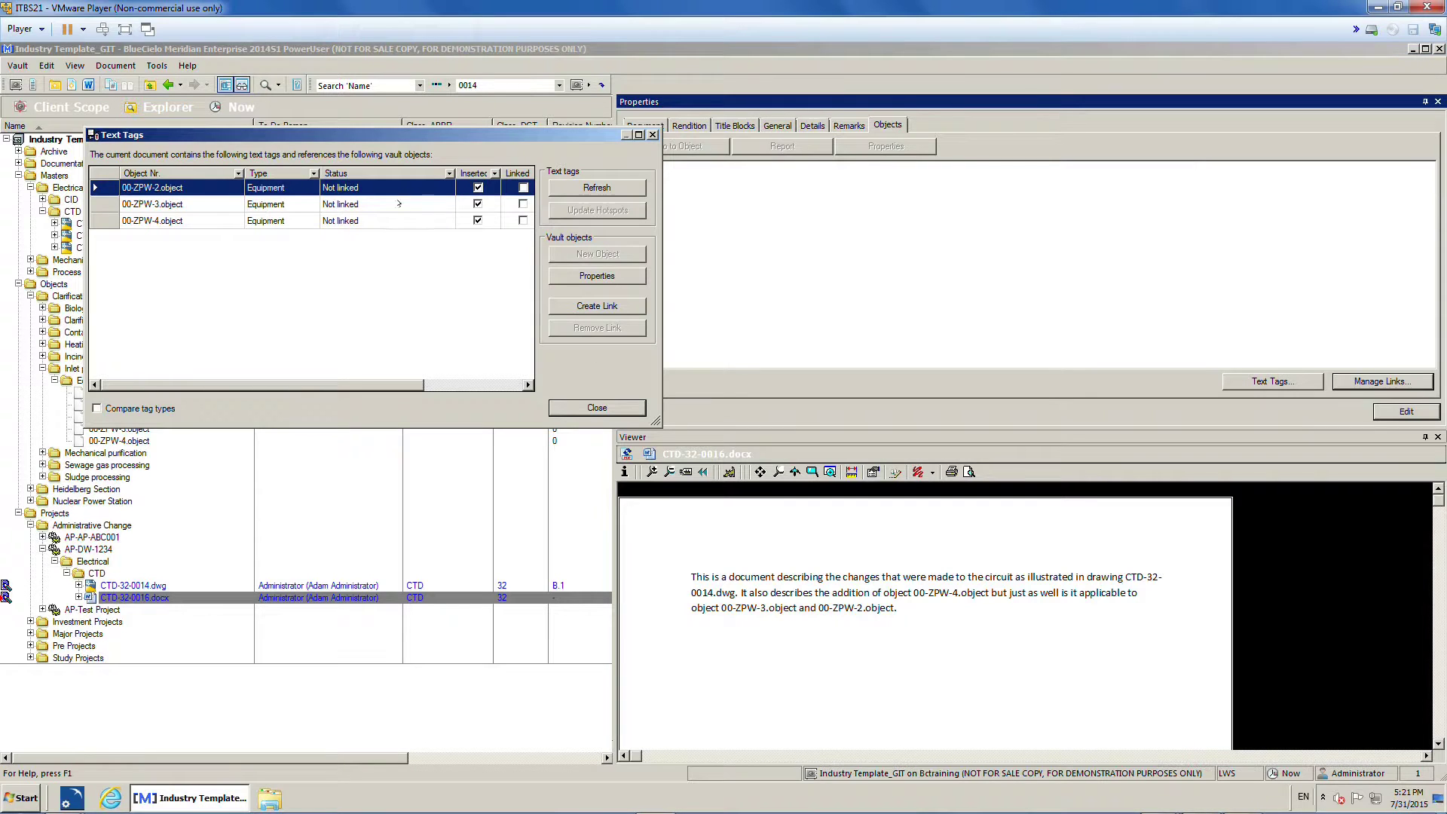
{"action": "left_click", "coordinate": [170, 220], "text": "shift"}
{"action": "left_click", "coordinate": [588, 306]}
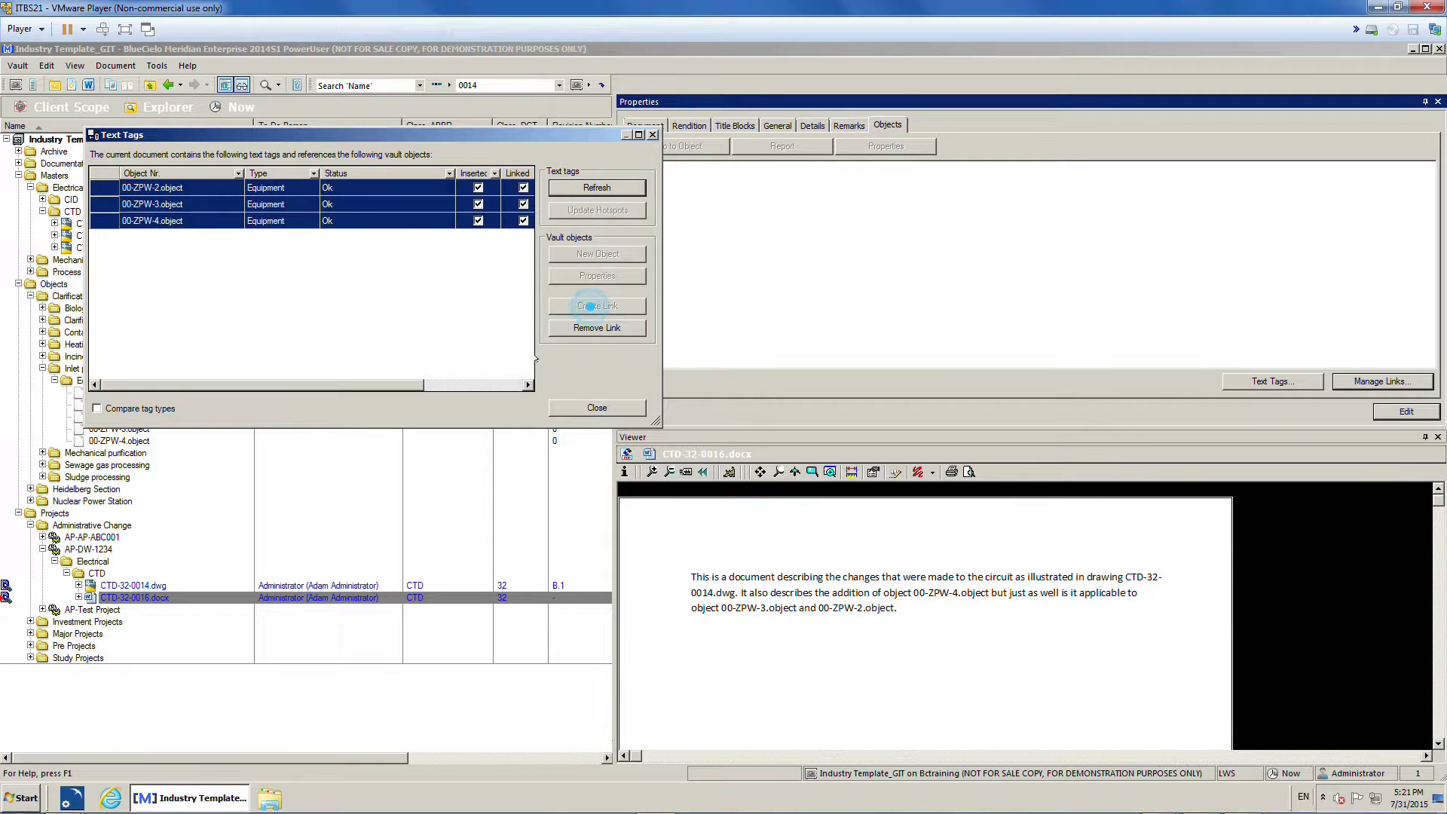
{"action": "left_click", "coordinate": [592, 407]}
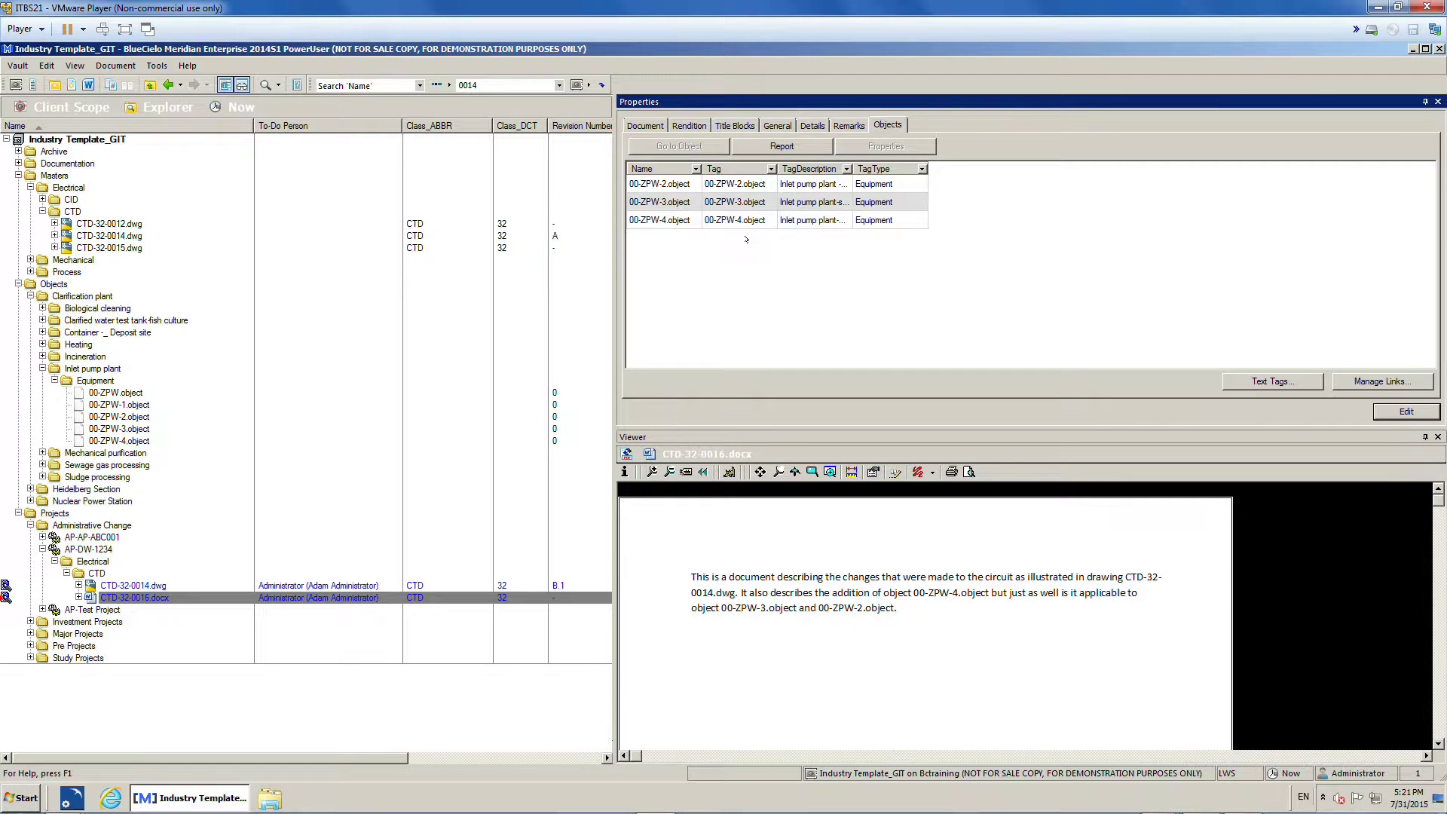
Step: Search Equipment objects for "pump" in all text properties and link 00-BR2-11.object to CTD-32-0016.docx
{"action": "left_click", "coordinate": [1383, 381]}
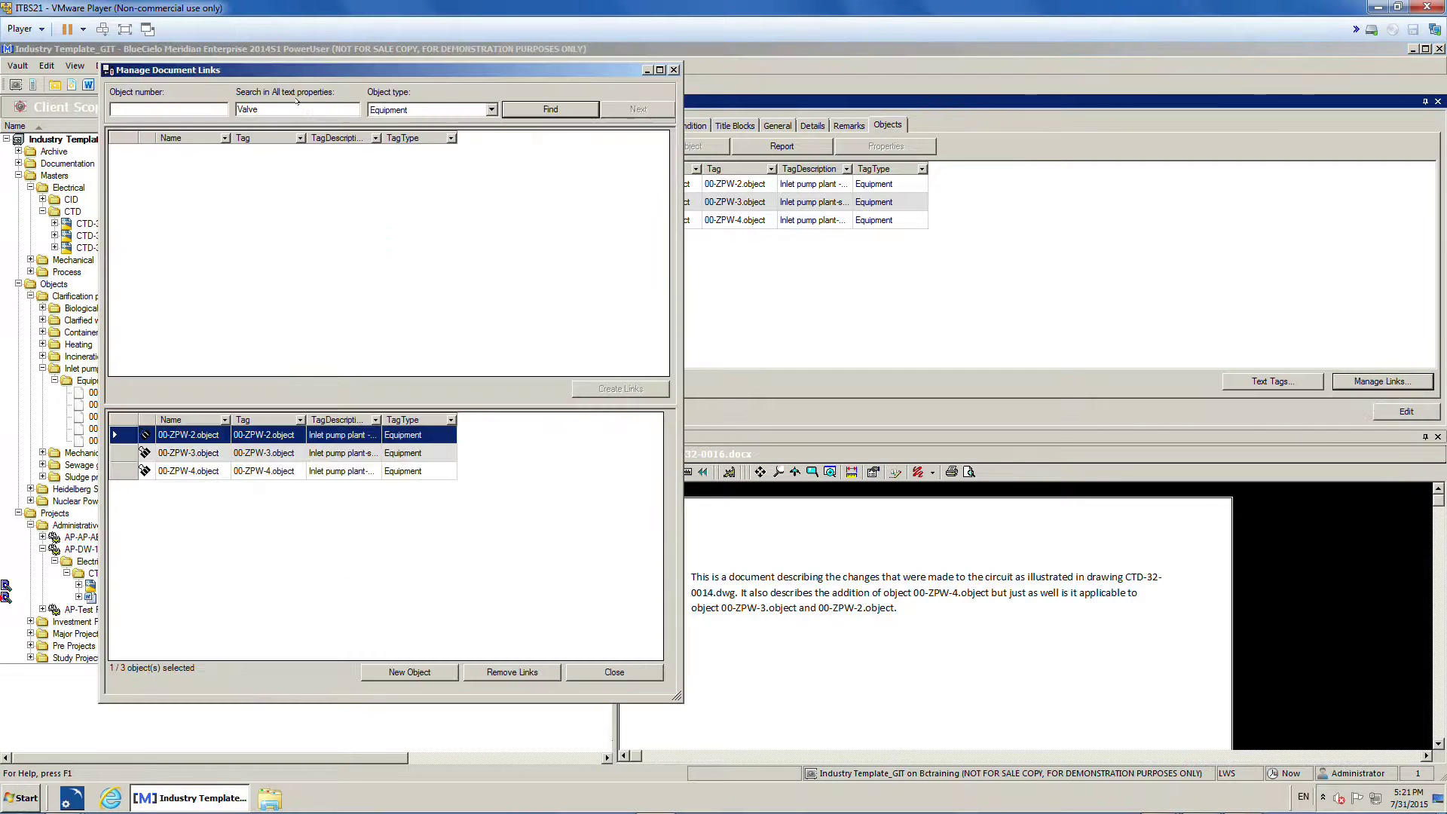
{"action": "double_click", "coordinate": [301, 112]}
{"action": "type", "text": "pump"}
{"action": "left_click", "coordinate": [530, 110]}
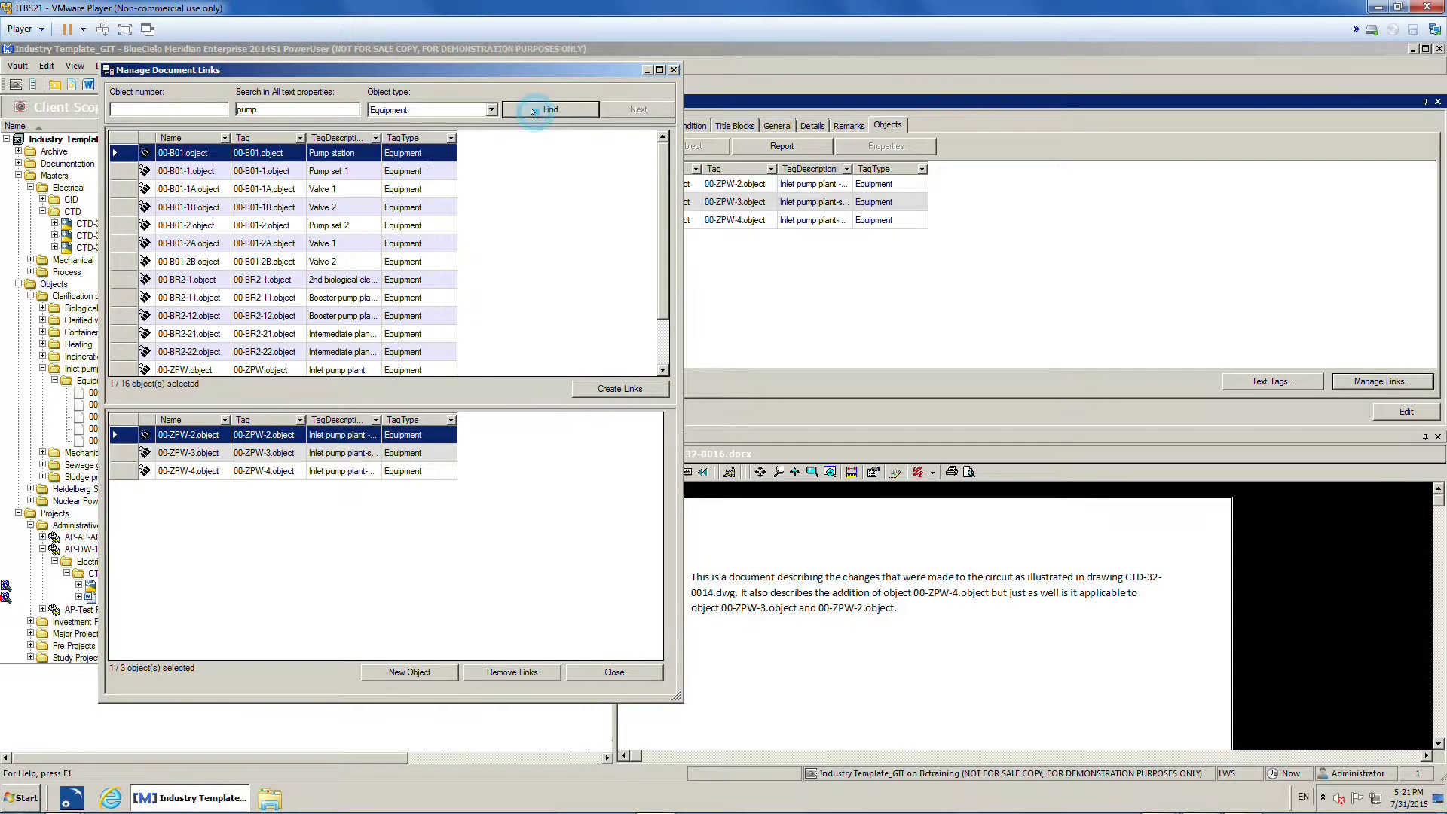
{"action": "left_click", "coordinate": [214, 297]}
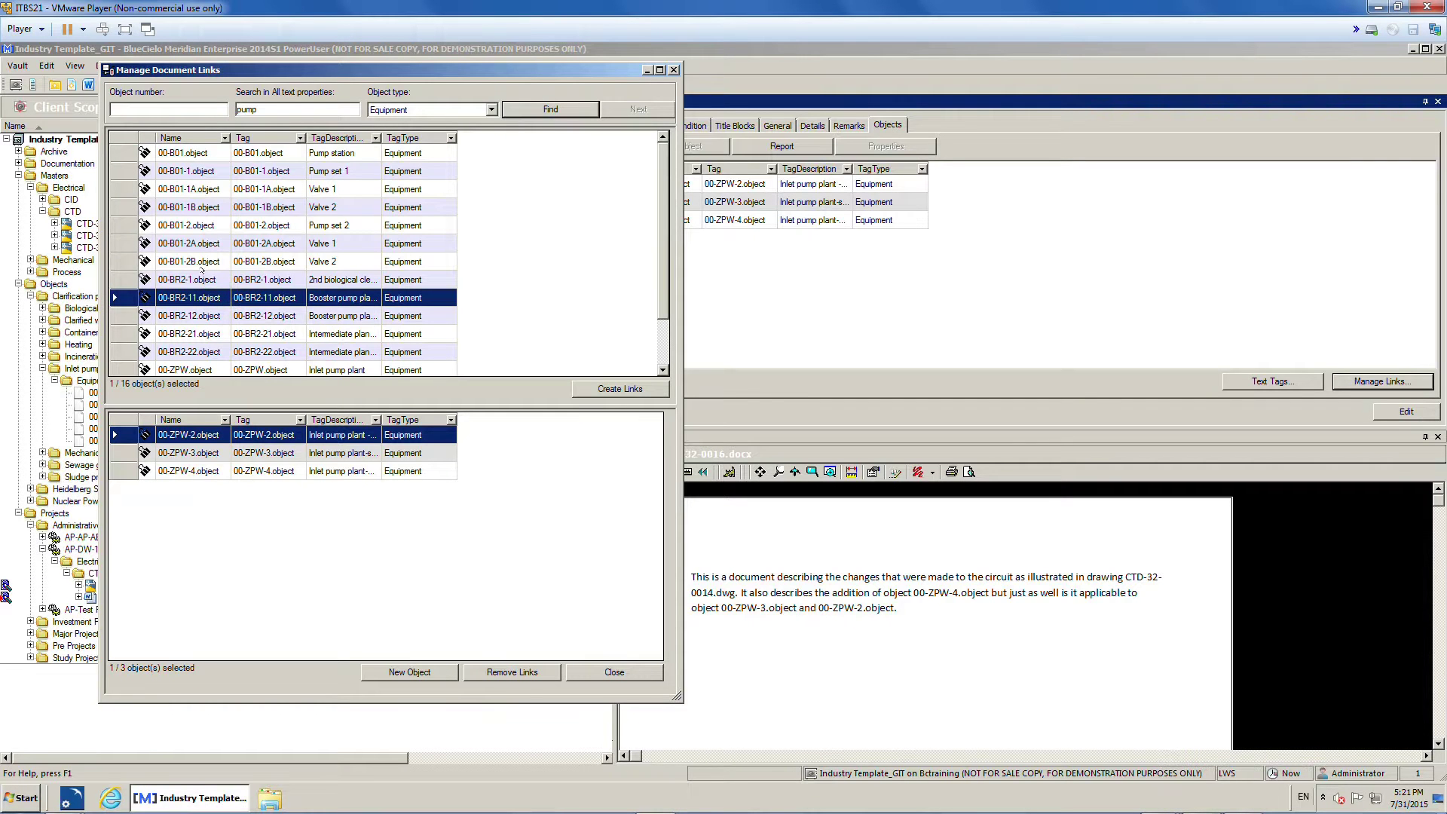
{"action": "left_click", "coordinate": [206, 280]}
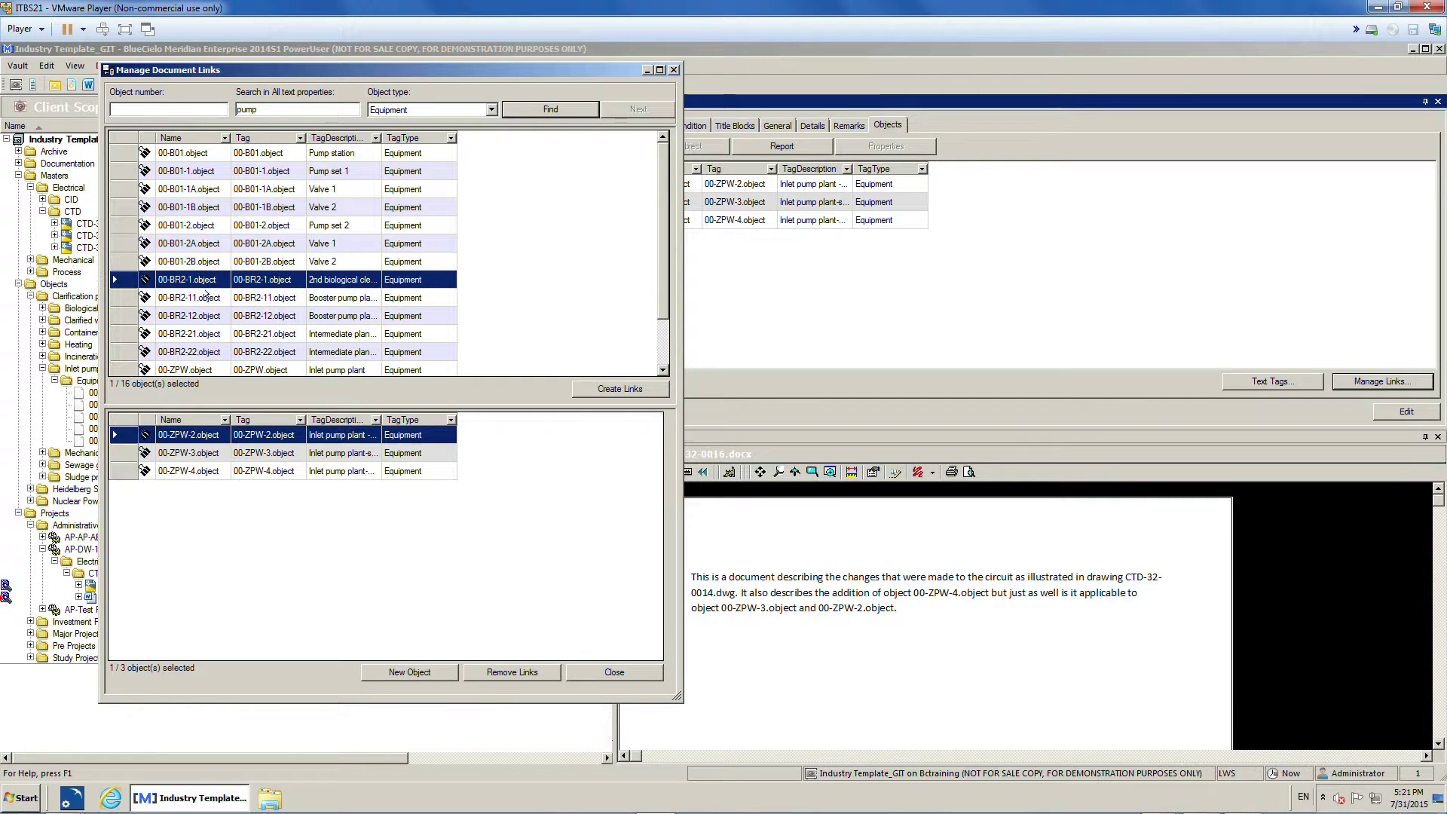
{"action": "left_click", "coordinate": [636, 387]}
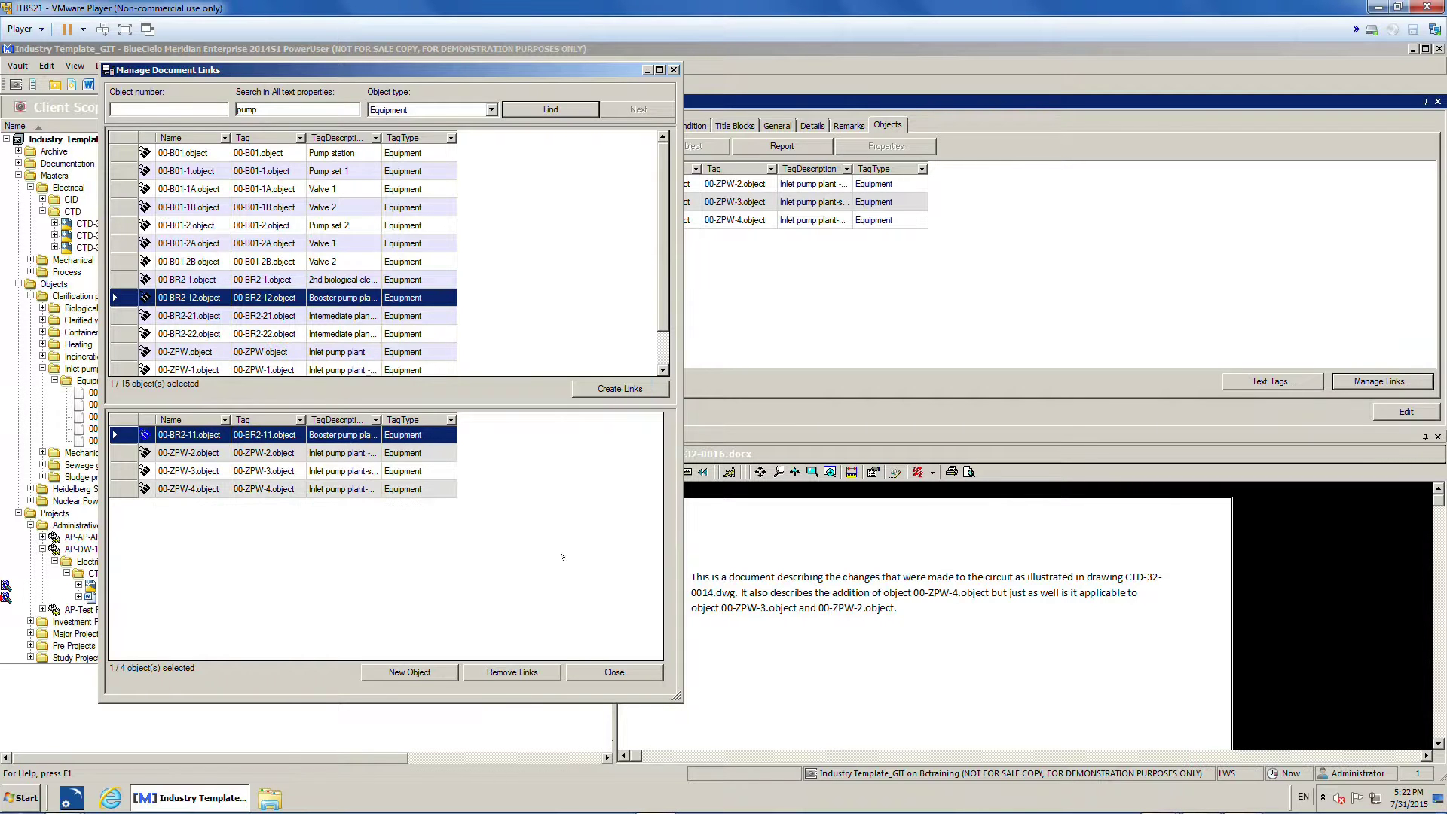
{"action": "left_click", "coordinate": [577, 671]}
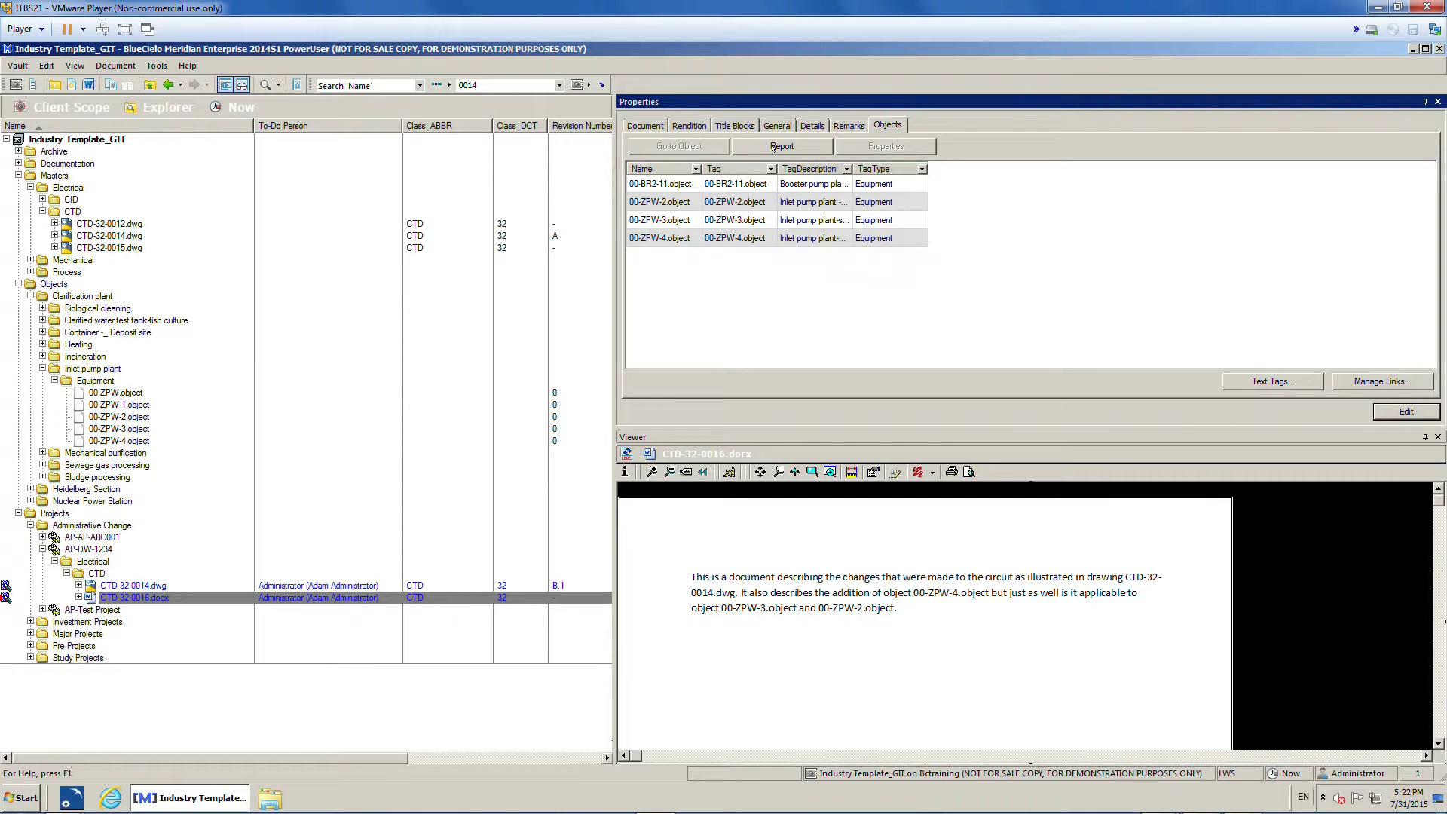
Step: Generate the Excel report of objects referenced by CTD-32-0016.docx, review each listed object and close the report
{"action": "left_click", "coordinate": [774, 147]}
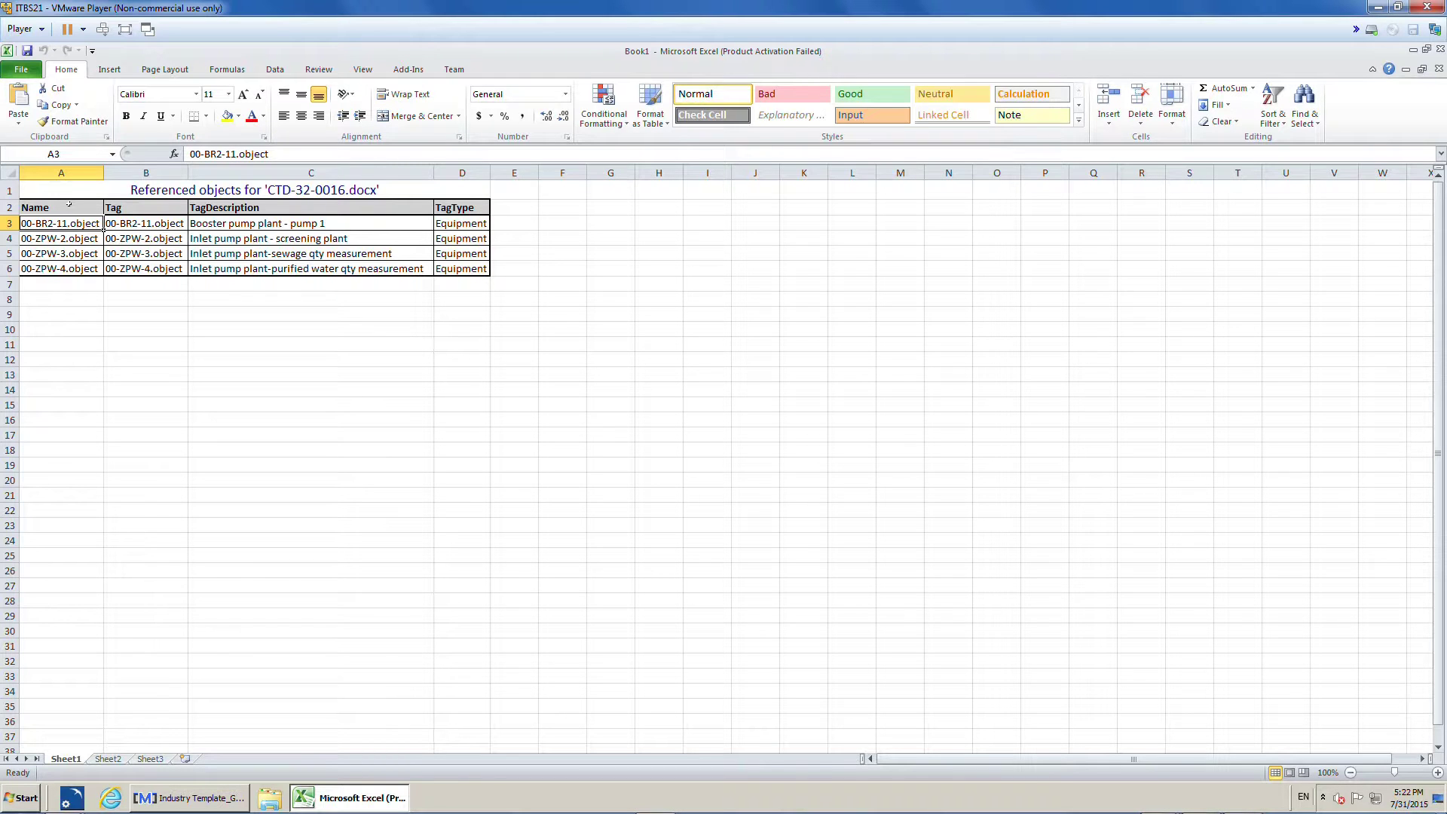
{"action": "left_click", "coordinate": [294, 189]}
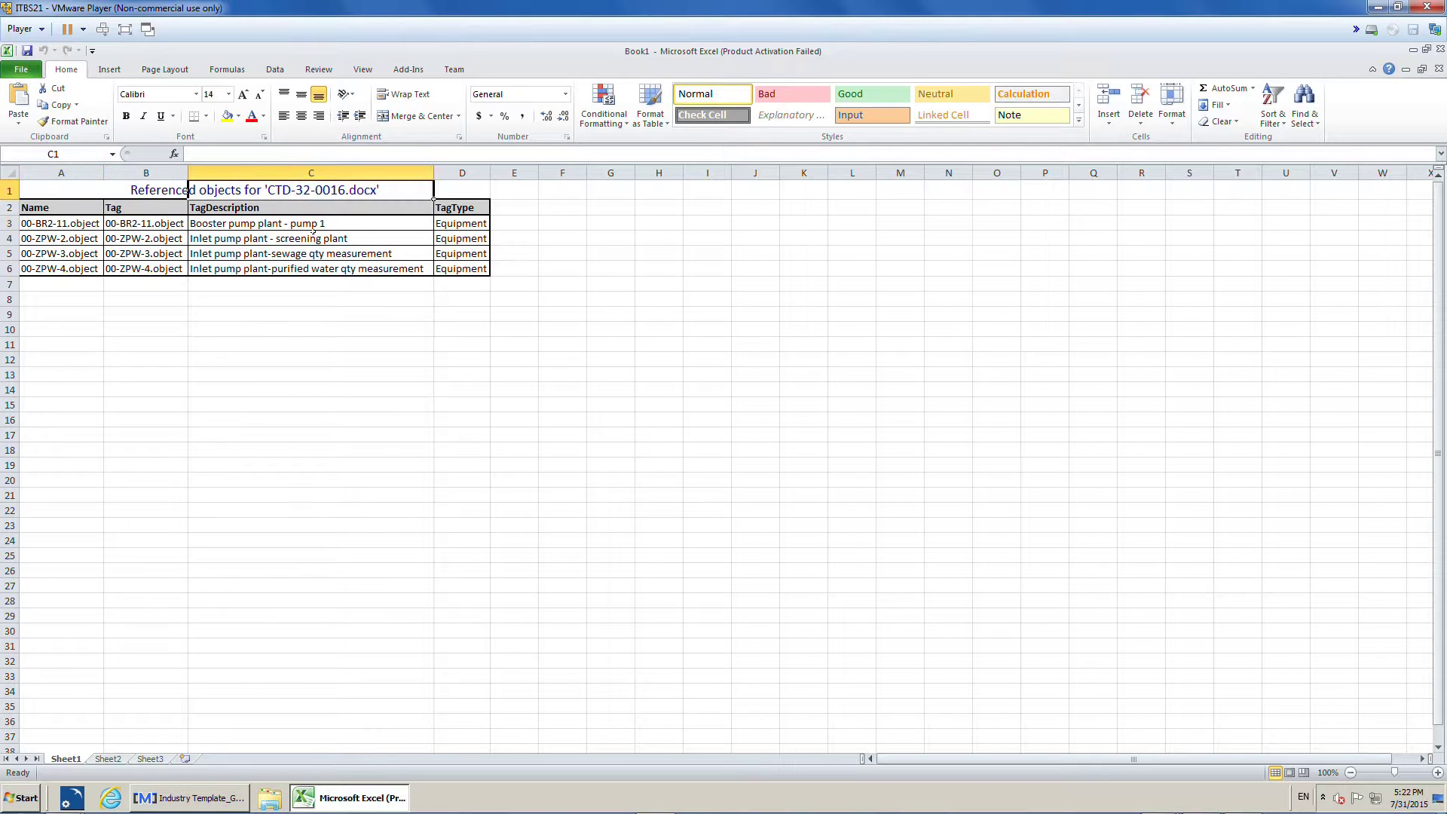
{"action": "left_click", "coordinate": [63, 222]}
{"action": "left_click", "coordinate": [64, 238]}
{"action": "left_click", "coordinate": [65, 253]}
{"action": "left_click", "coordinate": [68, 268]}
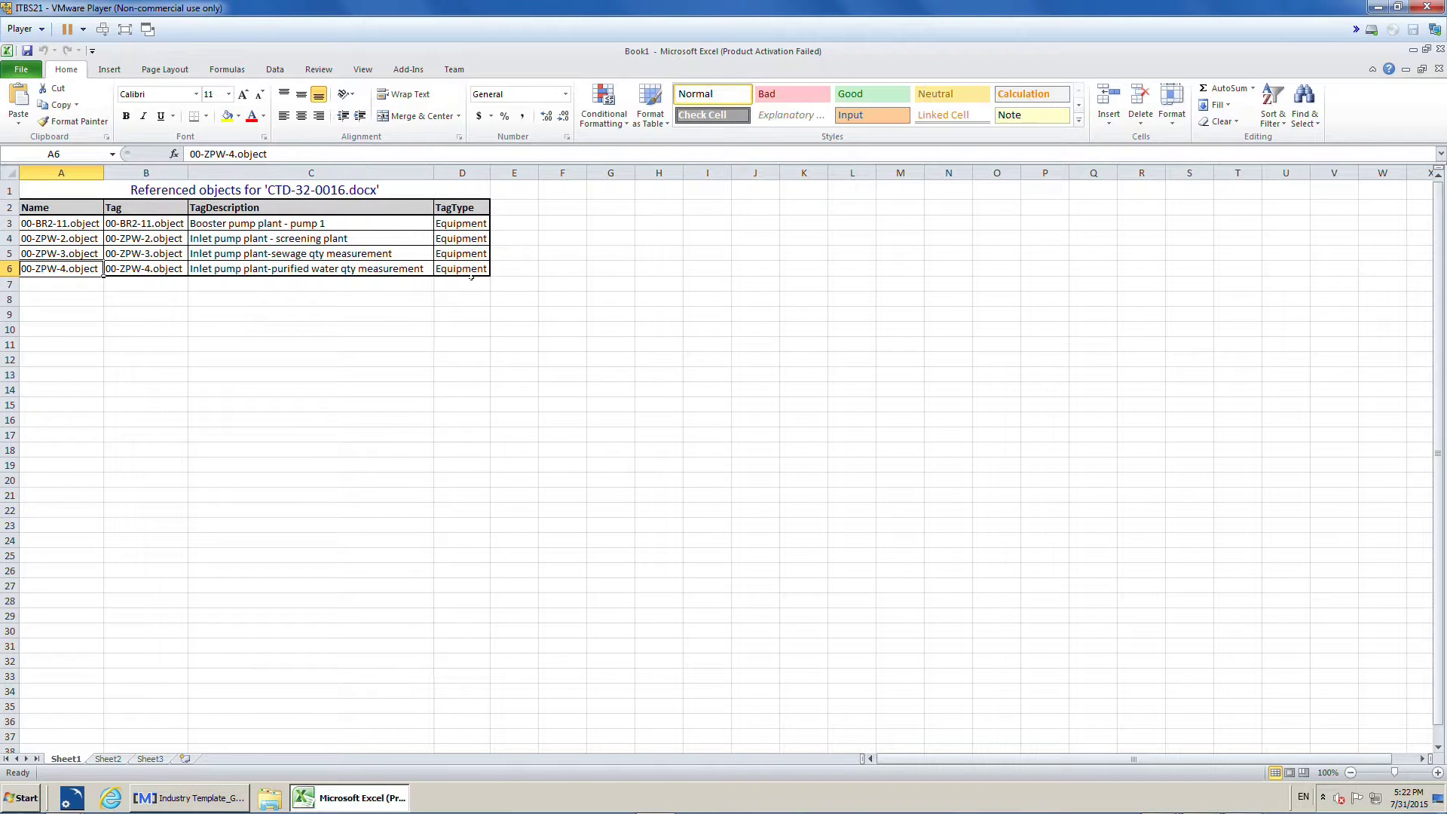
{"action": "left_click", "coordinate": [1441, 49]}
{"action": "left_click", "coordinate": [705, 438]}
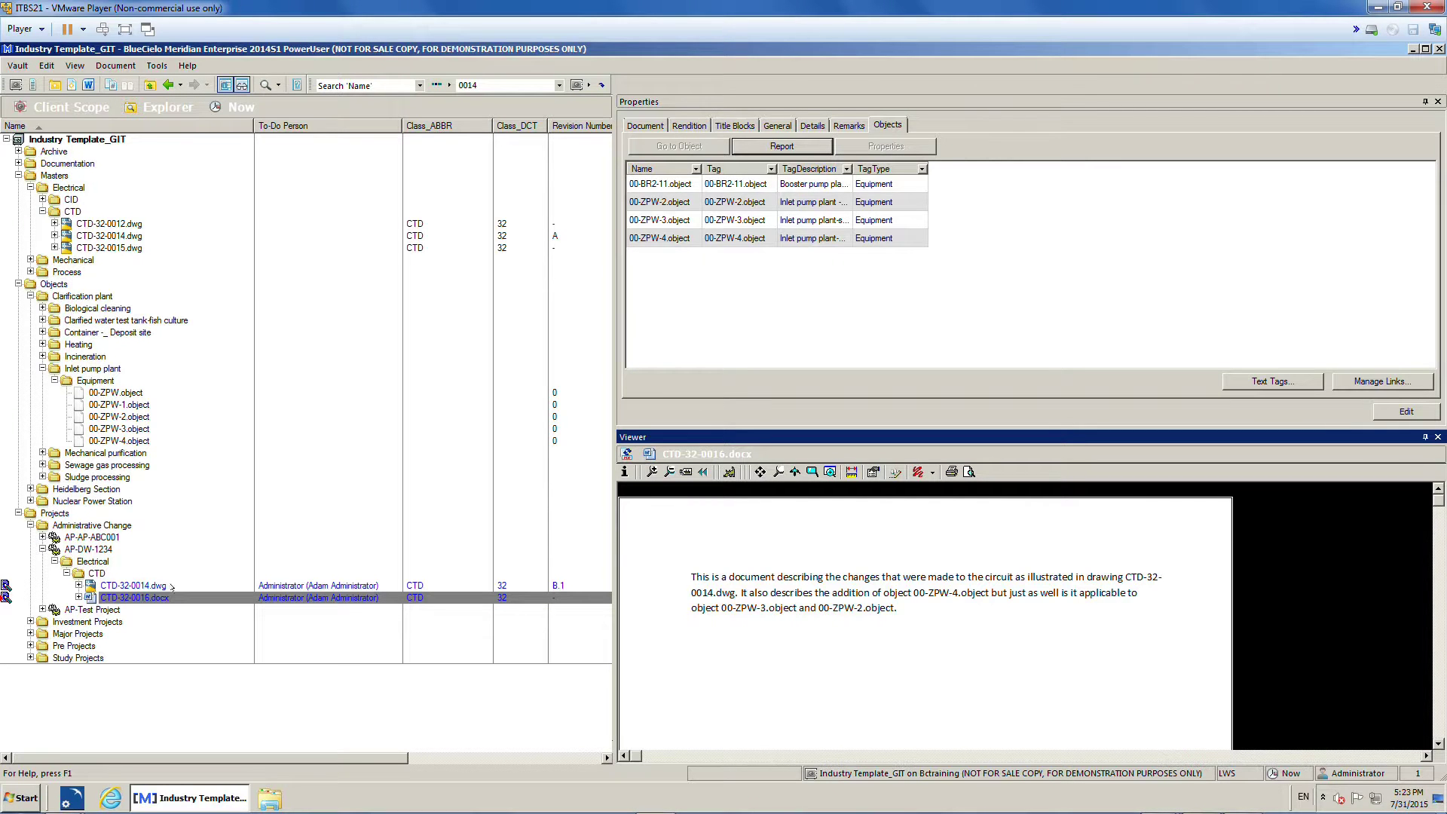
Step: Execute the Start Review workflow transition on CTD-32-0014.dwg and CTD-32-0016.docx together, assigned to Administrator, with the comment "All good"
{"action": "left_click", "coordinate": [128, 587]}
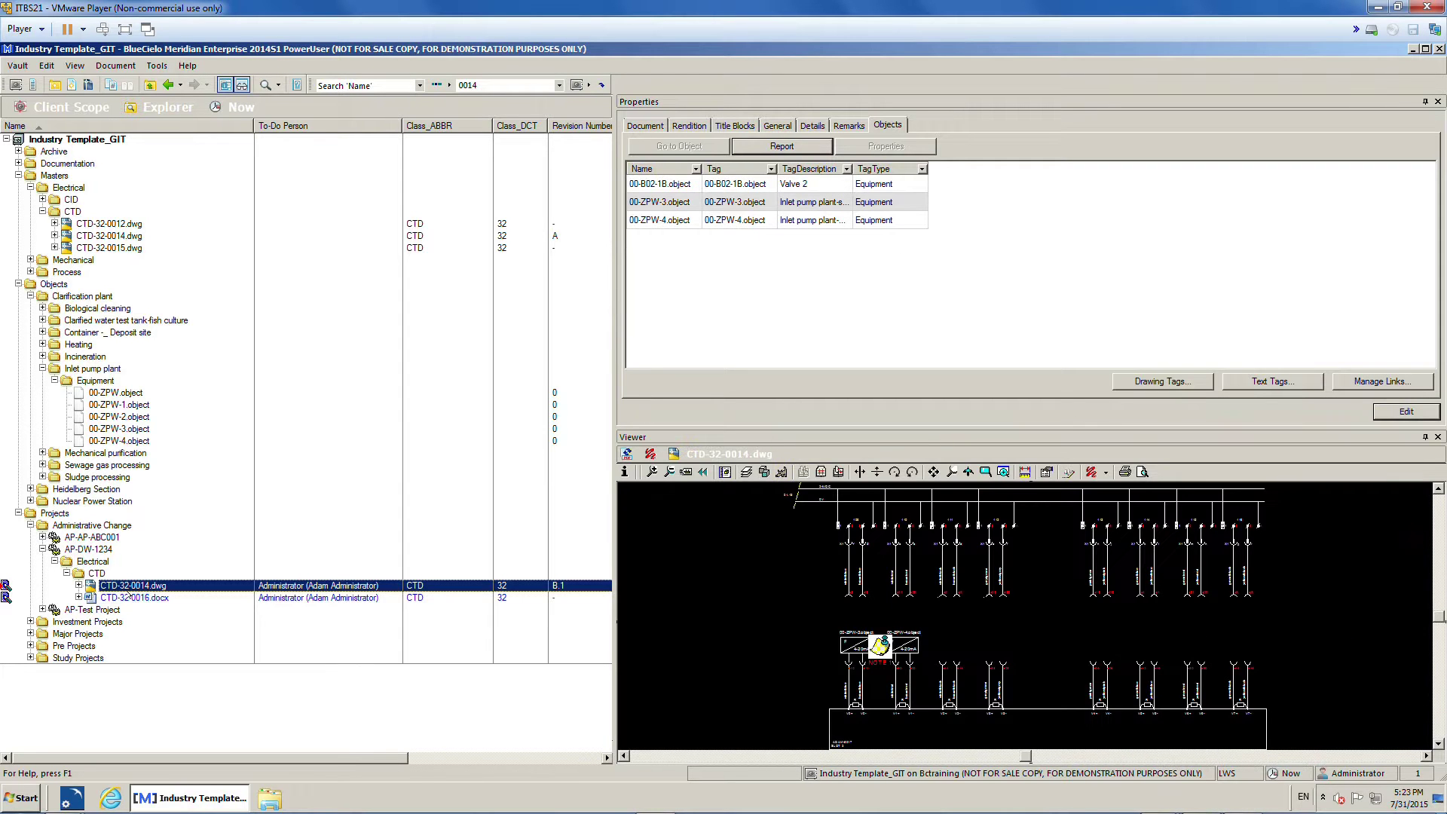
{"action": "left_click", "coordinate": [130, 597], "text": "ctrl"}
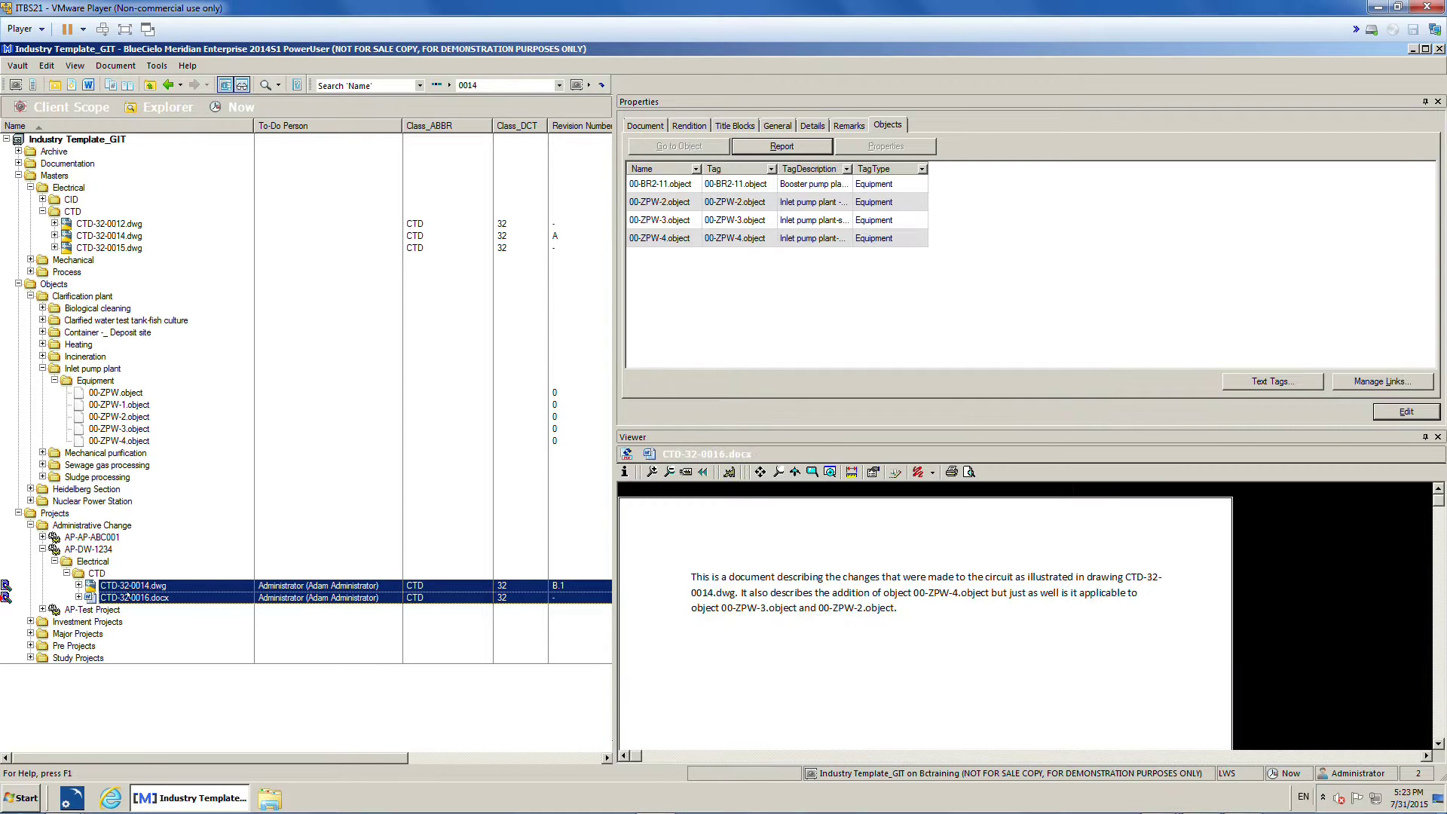
{"action": "right_click", "coordinate": [128, 596]}
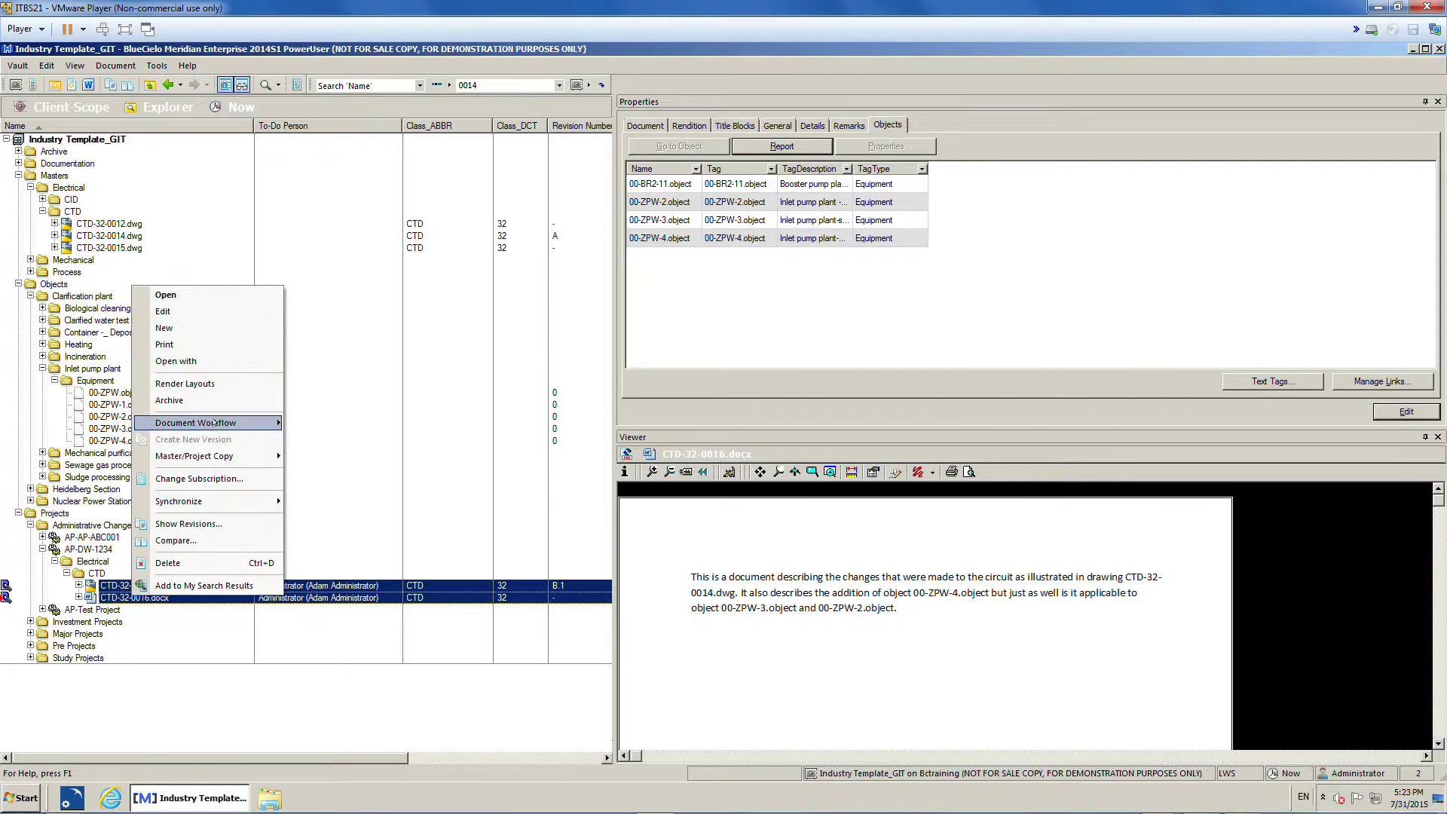
{"action": "mouse_move", "coordinate": [215, 422]}
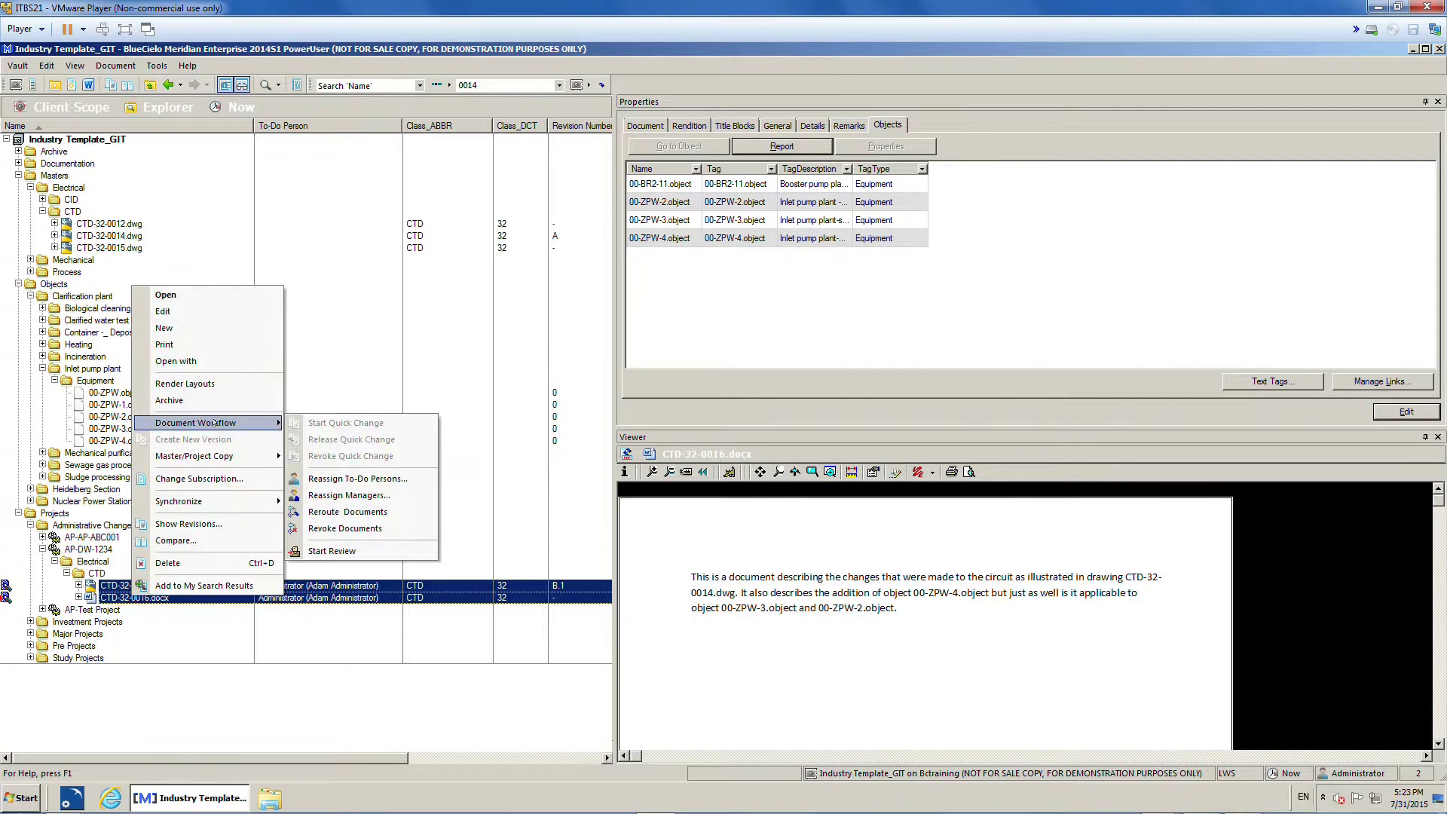
{"action": "left_click", "coordinate": [343, 551]}
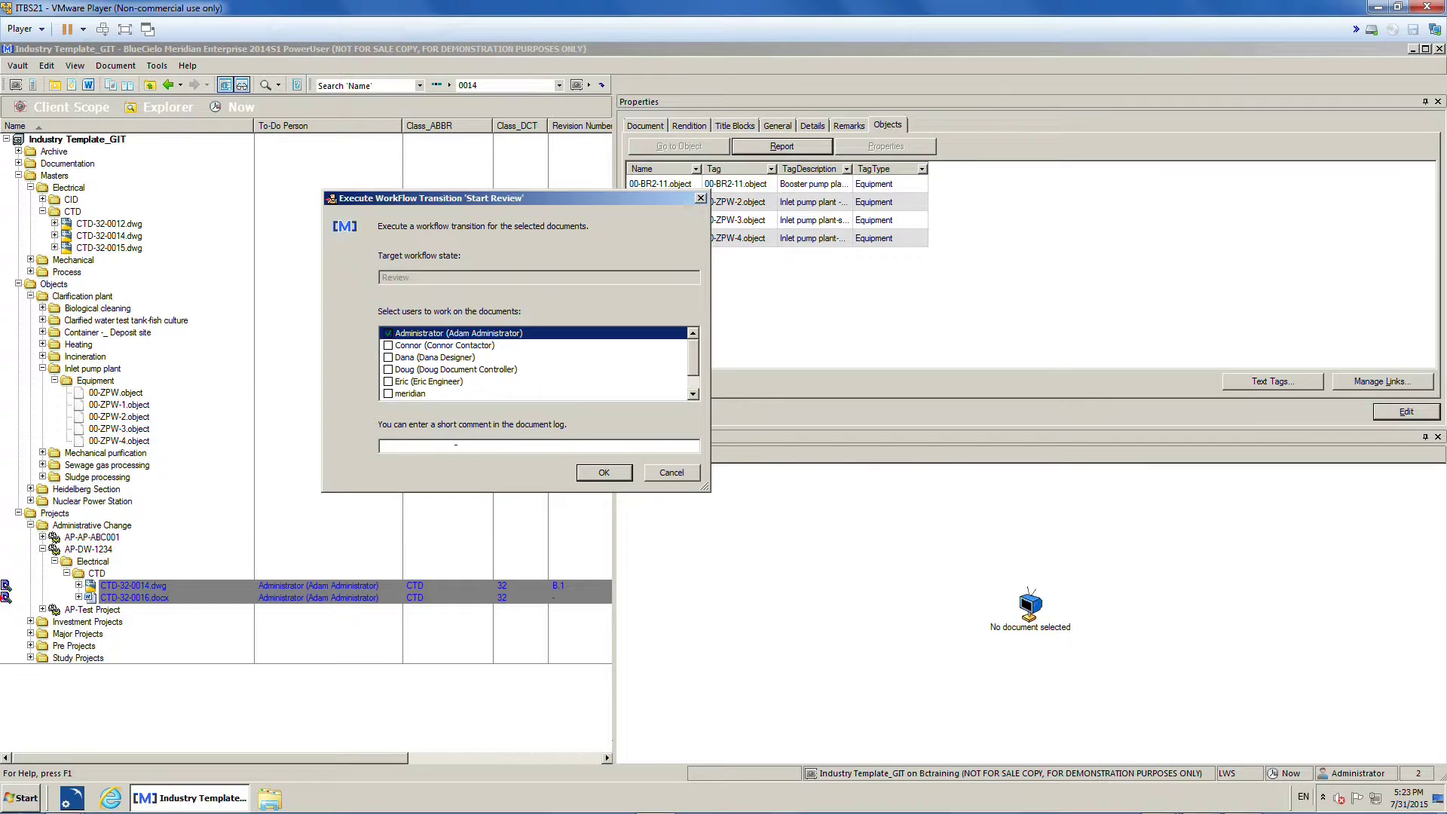
{"action": "left_click", "coordinate": [455, 445]}
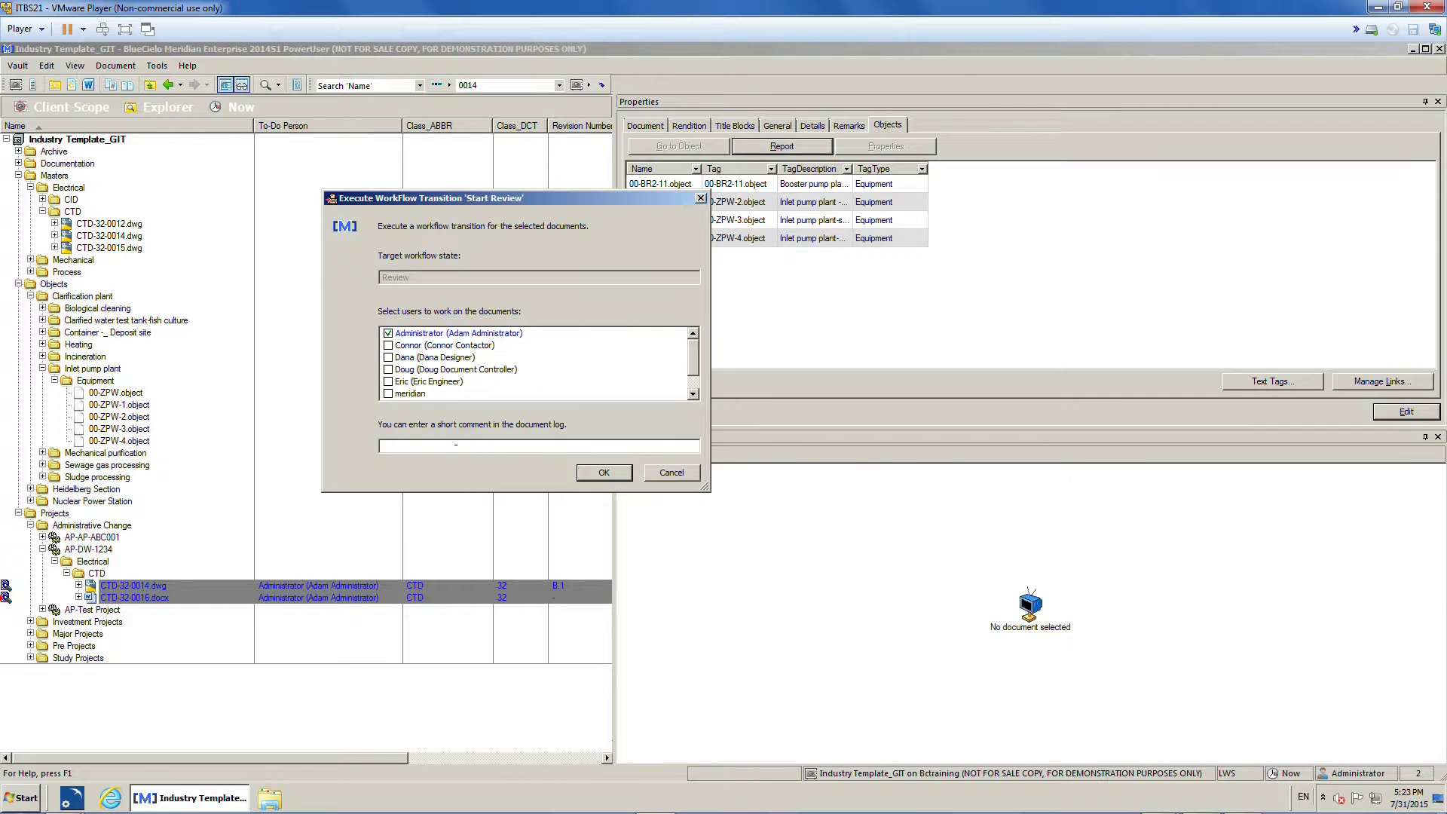
{"action": "type", "text": "All good"}
{"action": "left_click", "coordinate": [603, 472]}
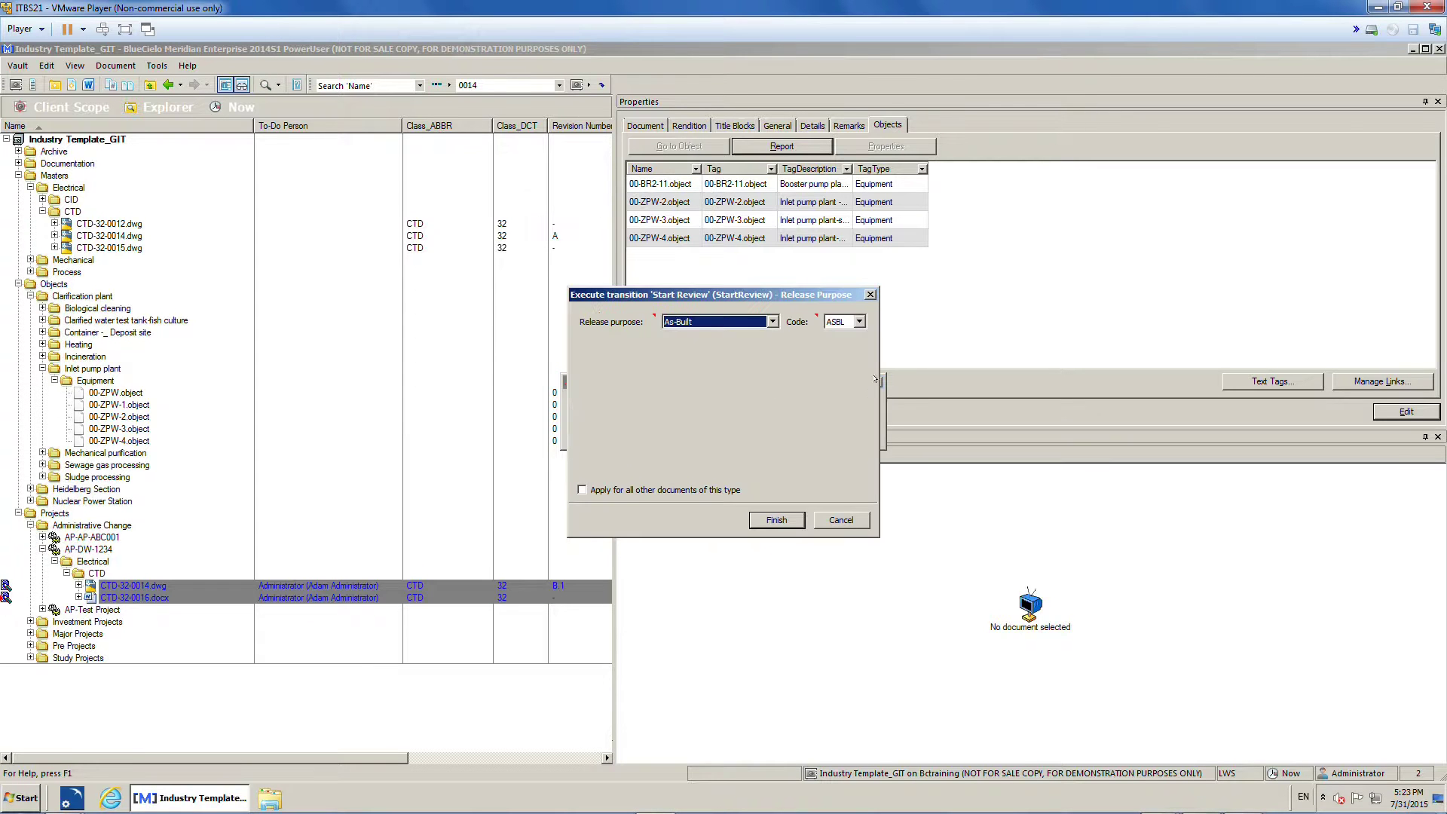
Step: Set the release purpose to 05 -- Approval -- APVL, apply it to all other documents of this type and finish the transition
{"action": "left_click", "coordinate": [747, 318]}
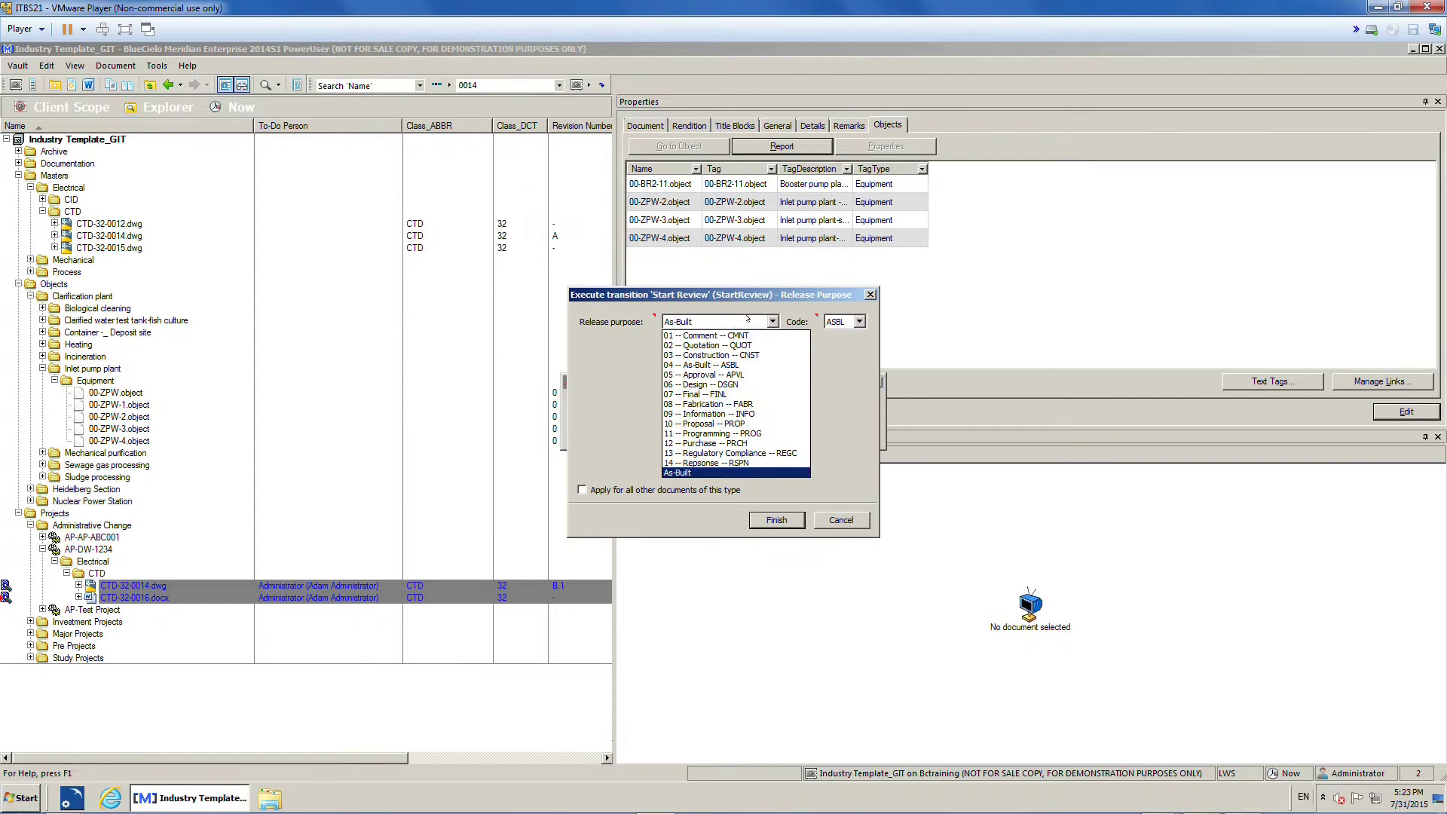
{"action": "left_click", "coordinate": [740, 374]}
{"action": "left_click", "coordinate": [656, 488]}
{"action": "left_click", "coordinate": [776, 520]}
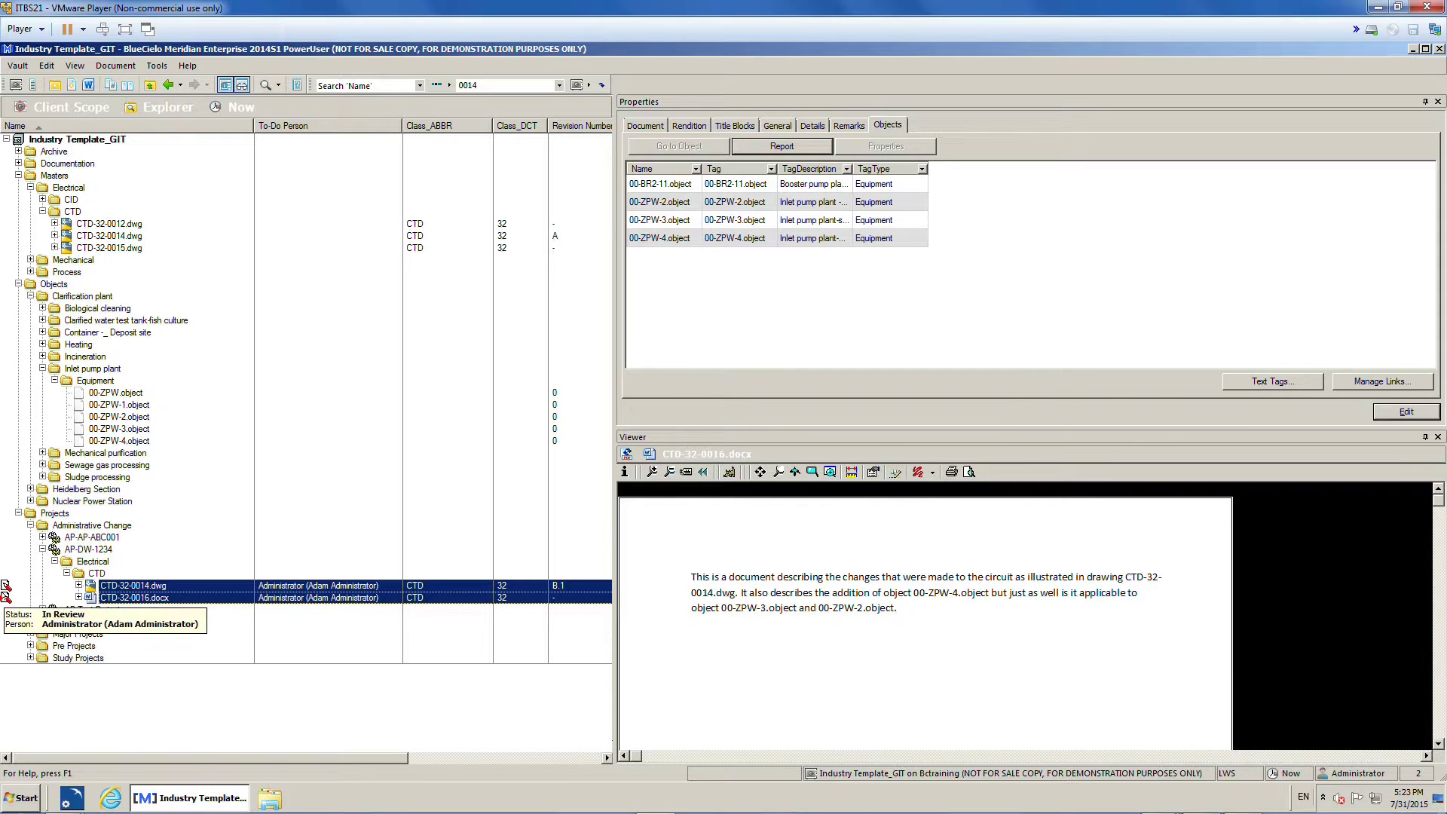
Step: Check the workflow properties of the reviewed documents and examine the workflow diagram and interlock status for CTD-32-0014.dwg
{"action": "left_click", "coordinate": [633, 122]}
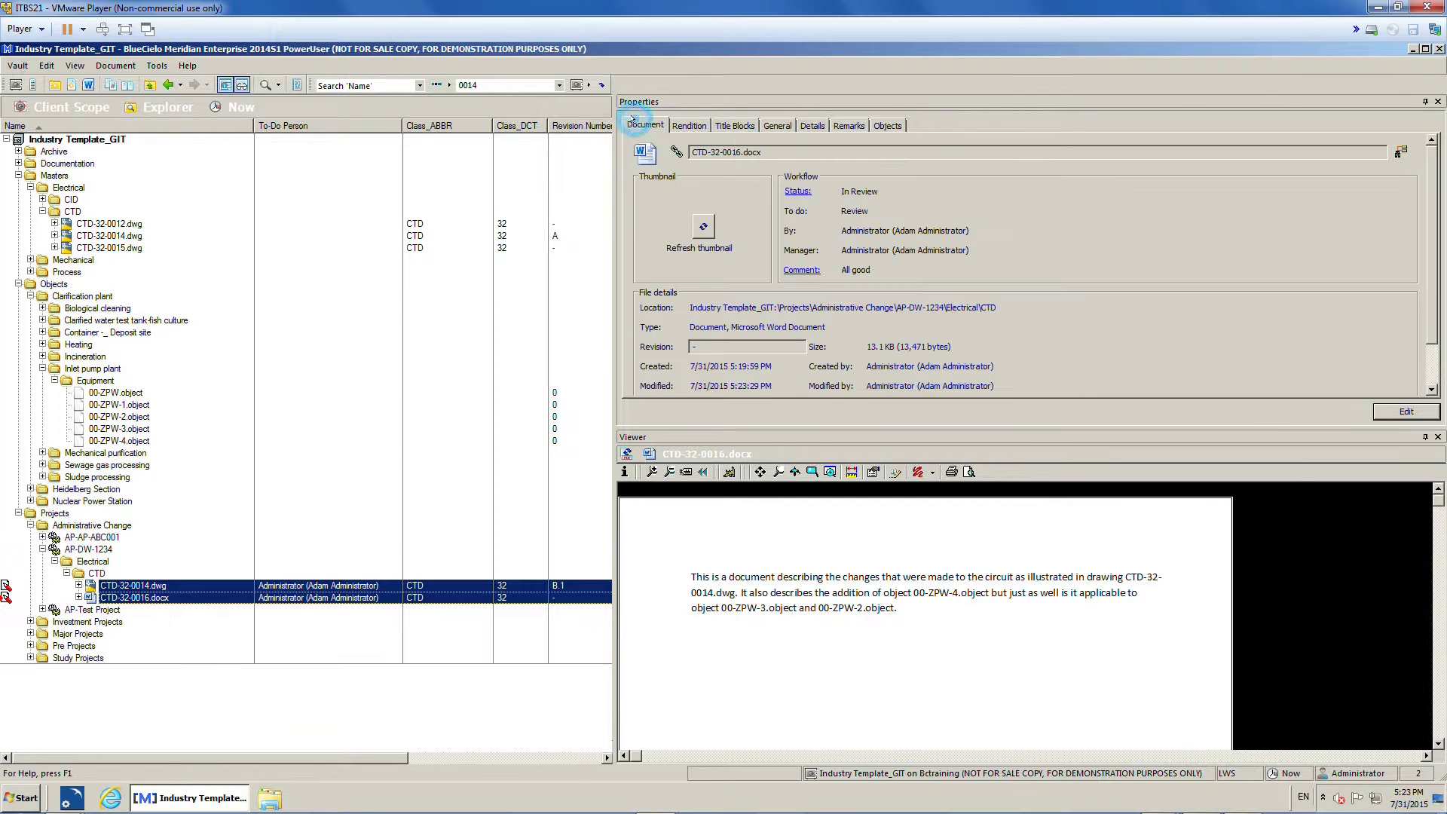
{"action": "left_click", "coordinate": [168, 598]}
{"action": "left_click", "coordinate": [153, 586]}
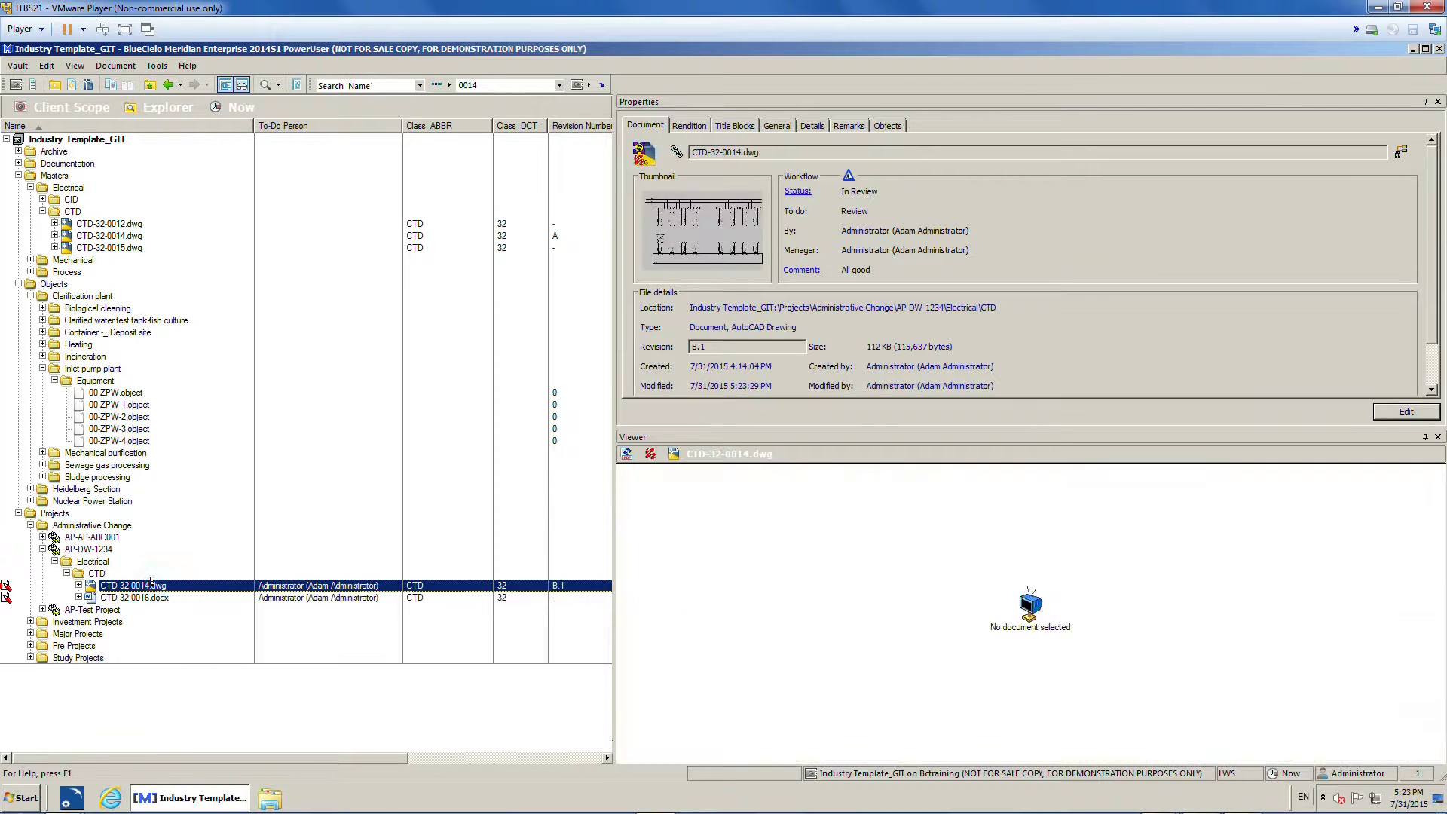
{"action": "left_click", "coordinate": [788, 194]}
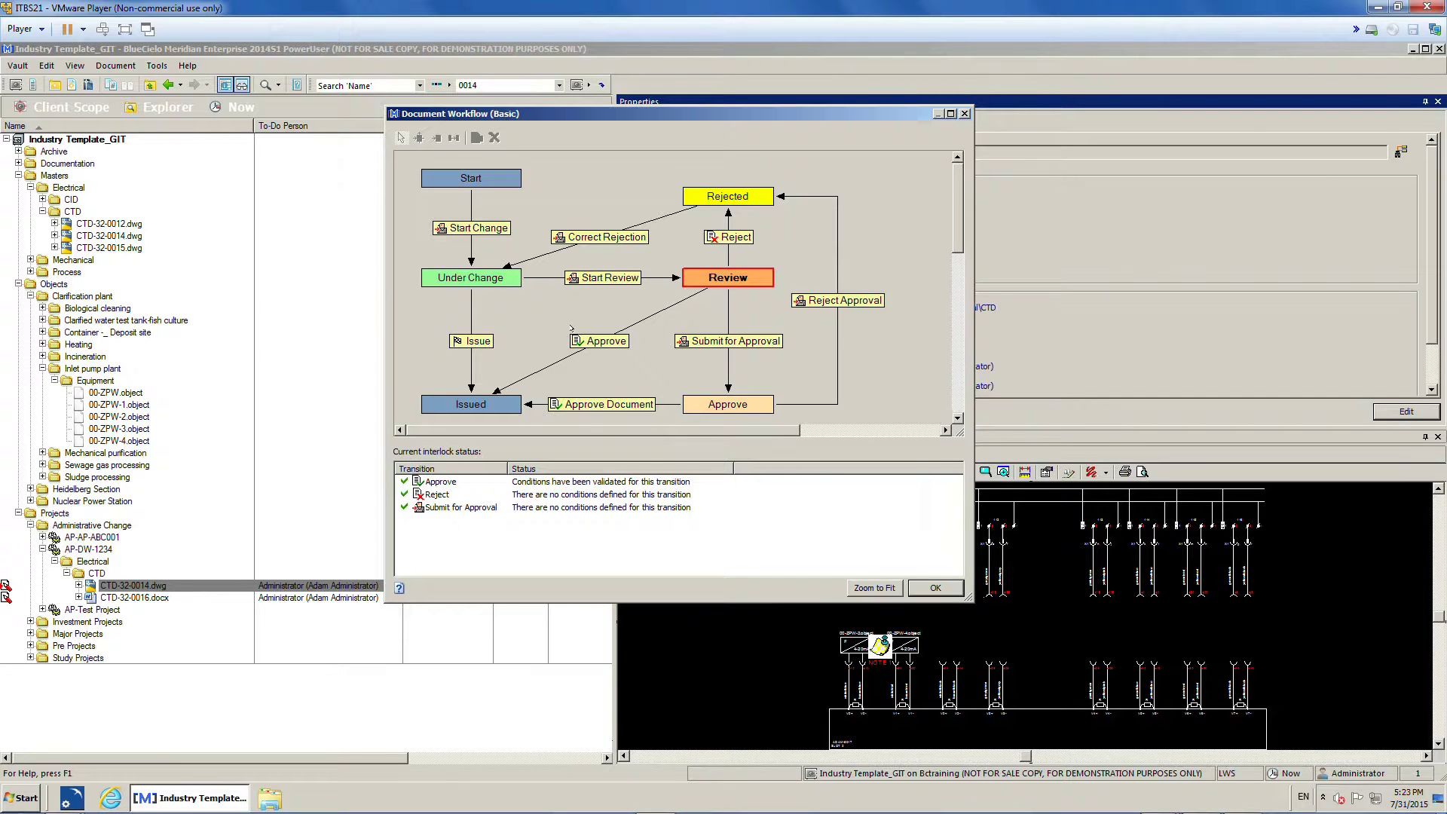
{"action": "left_click", "coordinate": [940, 587]}
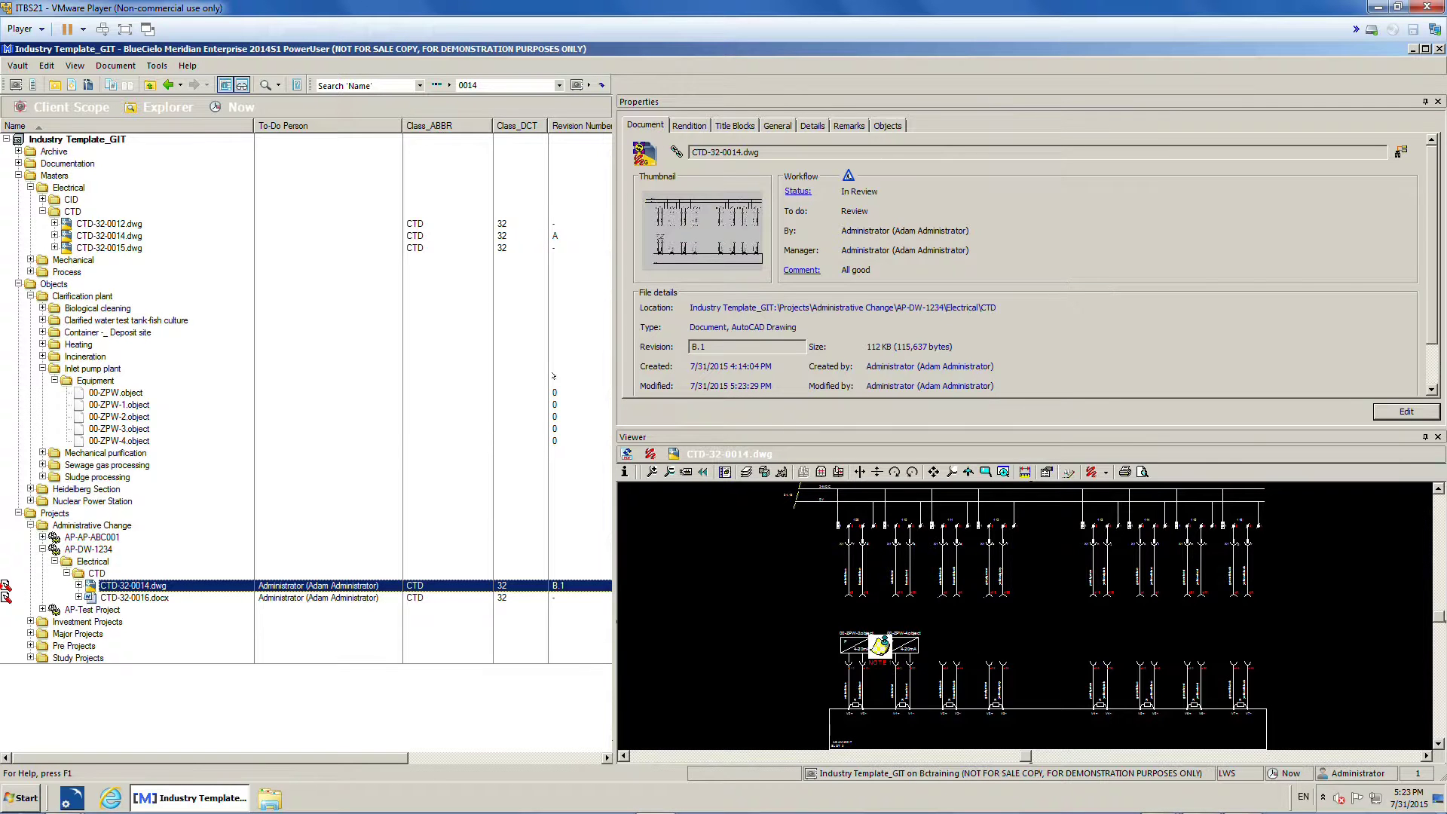
Step: Examine the reference diagram of CTD-32-0016.docx with its linked objects, close it and return to the document properties
{"action": "left_click", "coordinate": [140, 597]}
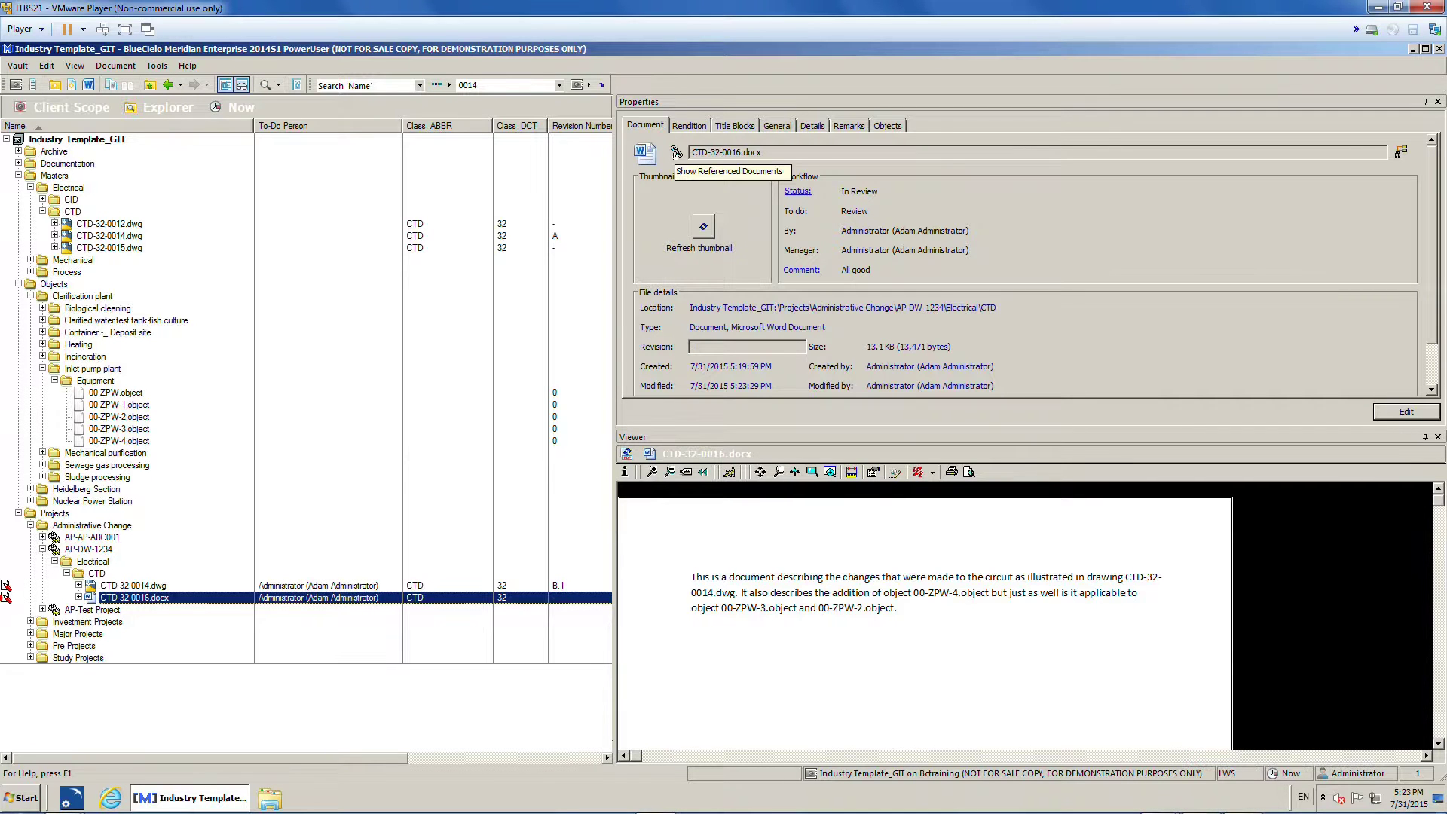
{"action": "left_click", "coordinate": [676, 153]}
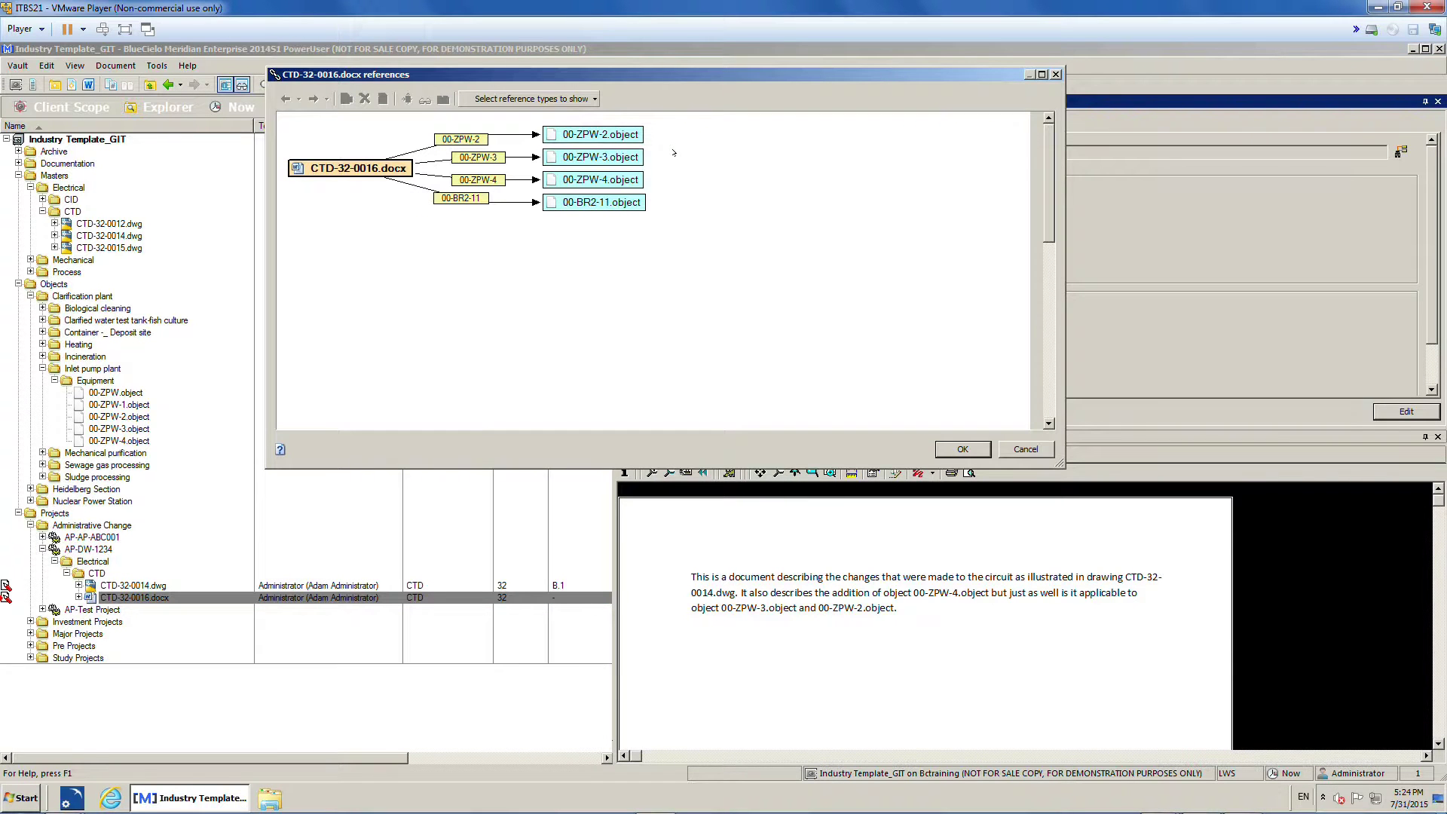
{"action": "left_click", "coordinate": [1025, 449]}
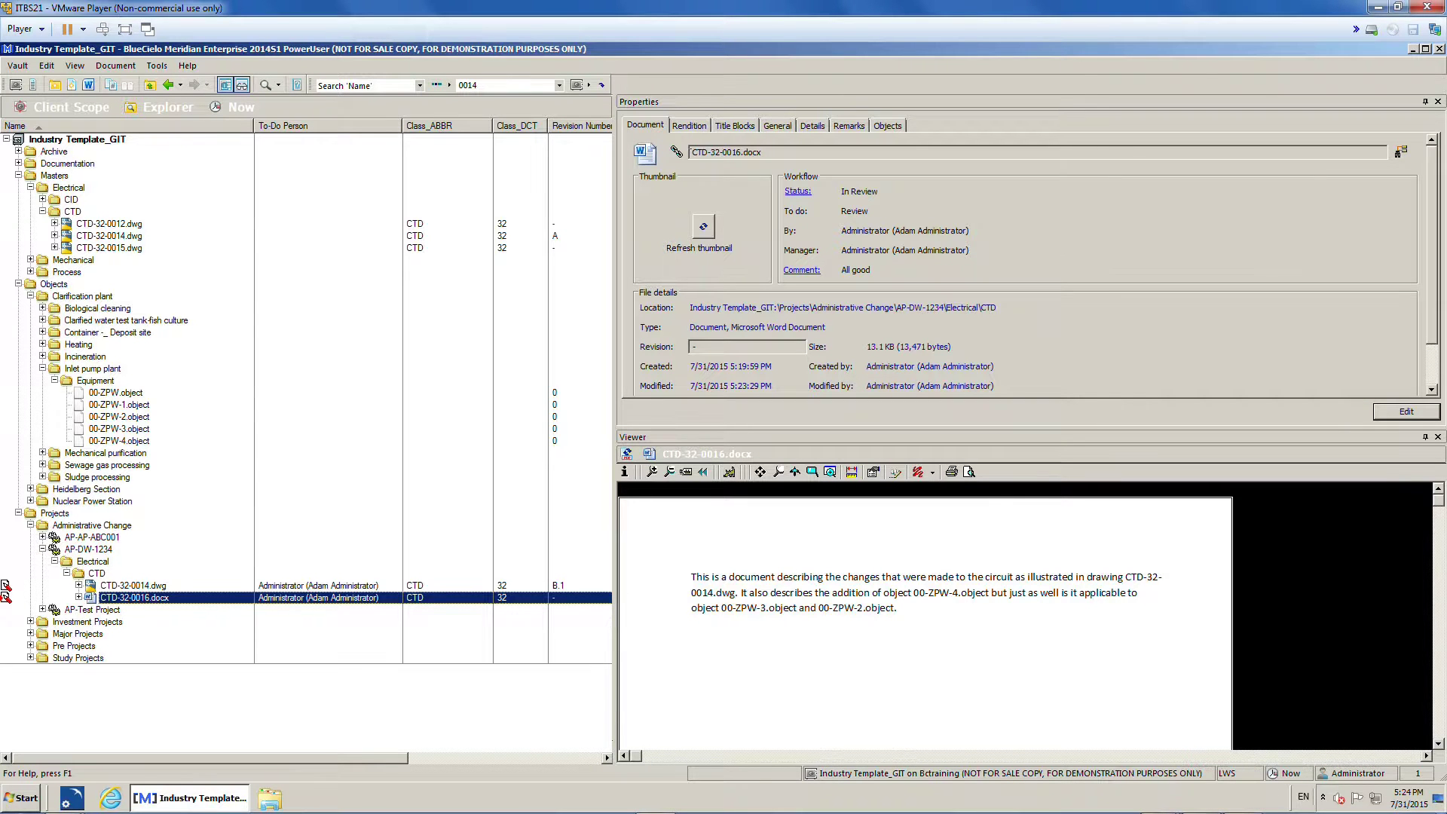
{"action": "left_click", "coordinate": [676, 152]}
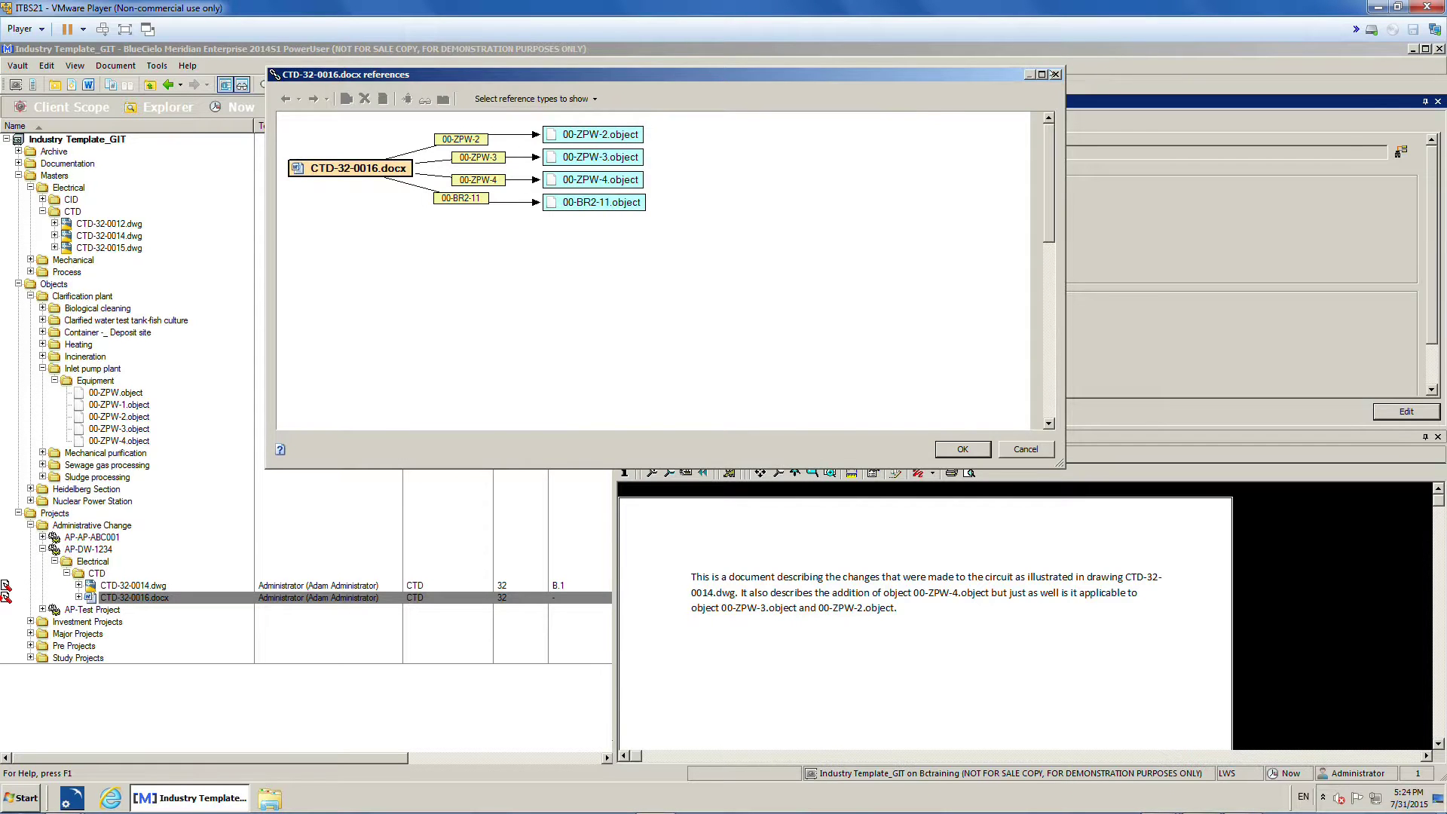
{"action": "left_click", "coordinate": [1056, 74]}
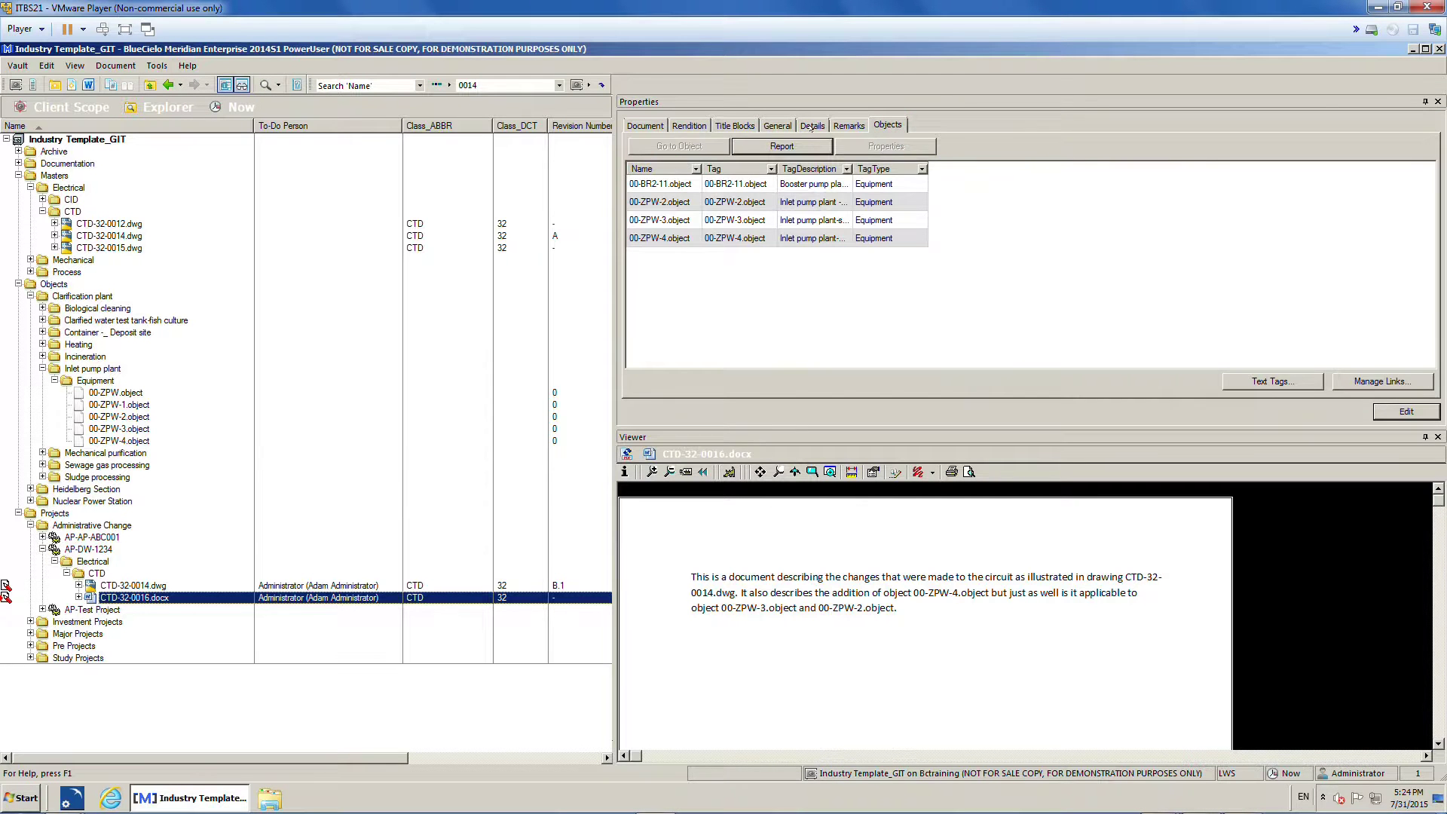
{"action": "left_click", "coordinate": [685, 126]}
{"action": "left_click", "coordinate": [645, 126]}
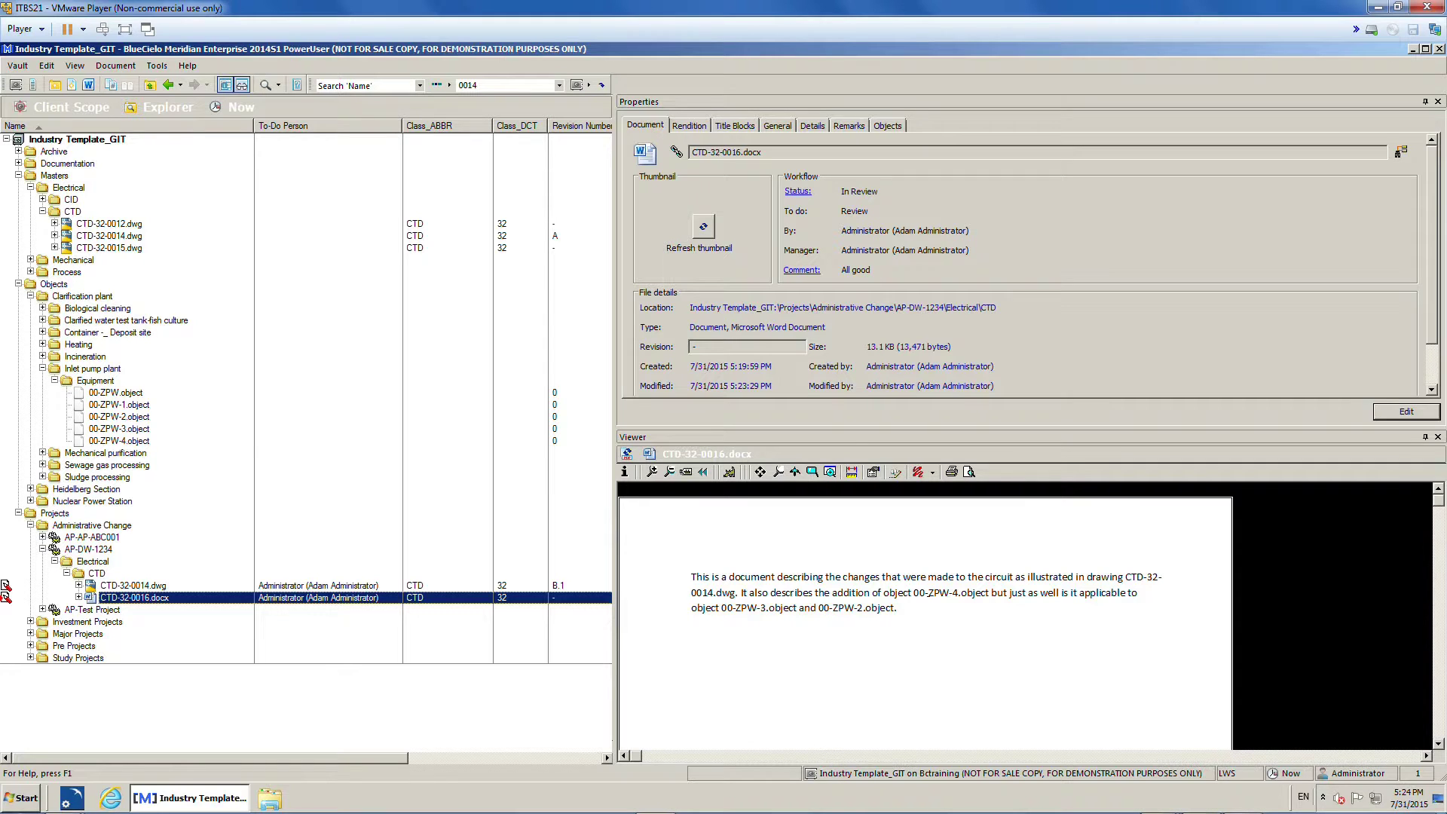
Step: Compare the master of CTD-32-0014.dwg with its AP-DW-1234 project copy from the list of master and project copies
{"action": "left_click", "coordinate": [105, 586]}
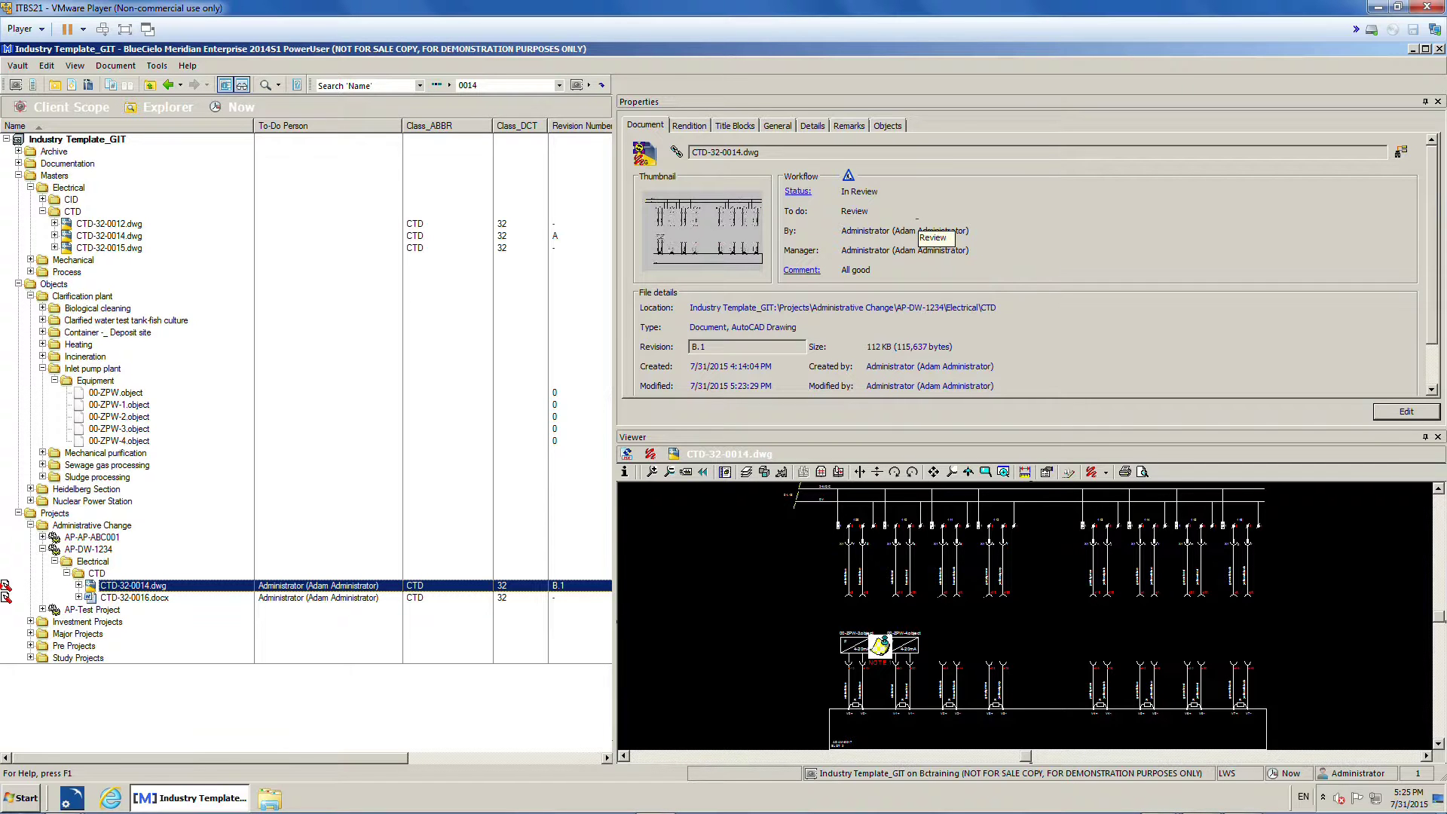
{"action": "left_click", "coordinate": [848, 178]}
{"action": "left_click_drag", "start_coordinate": [377, 130], "coordinate": [585, 136]}
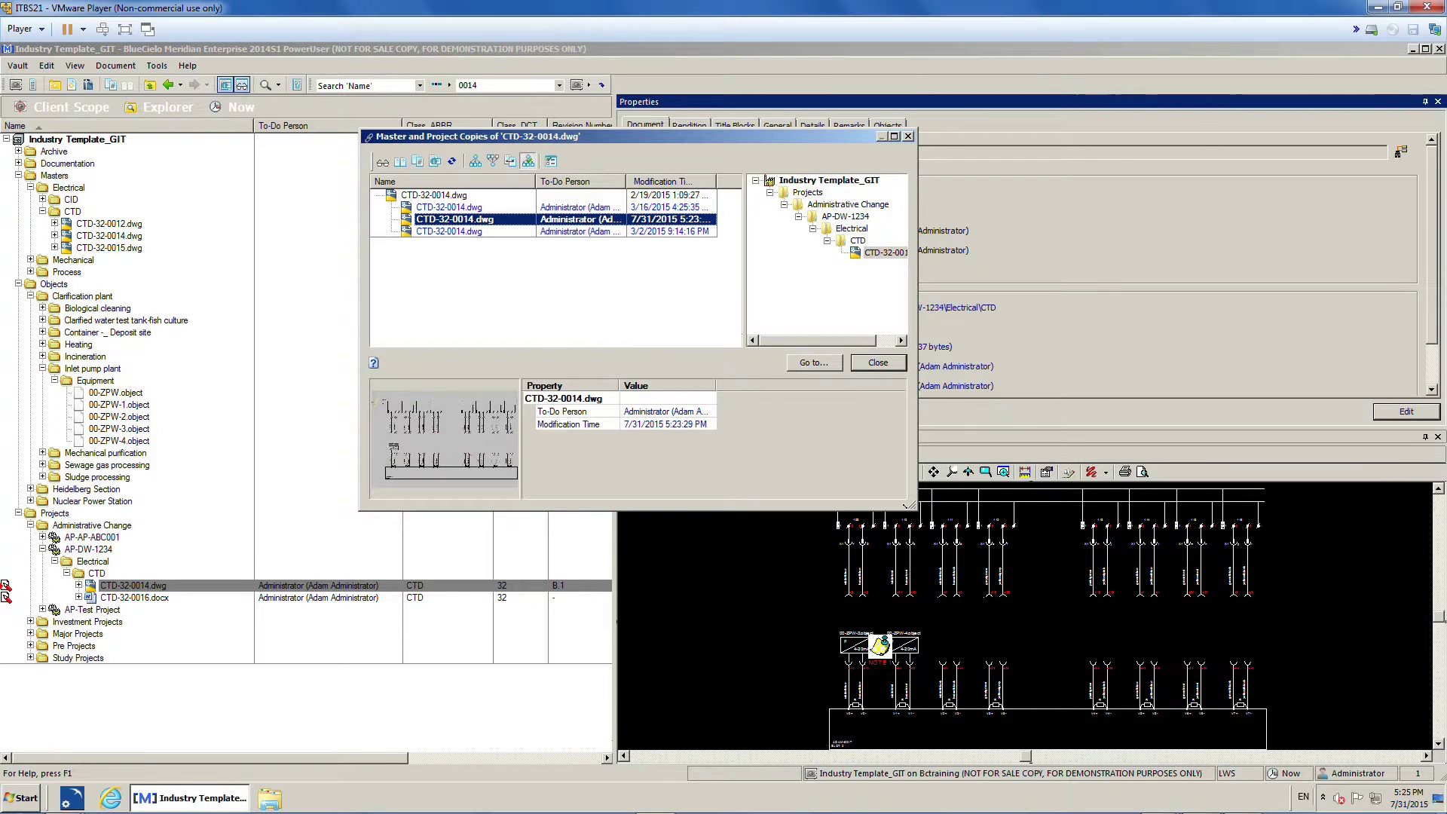
{"action": "left_click_drag", "start_coordinate": [910, 505], "coordinate": [1167, 603]}
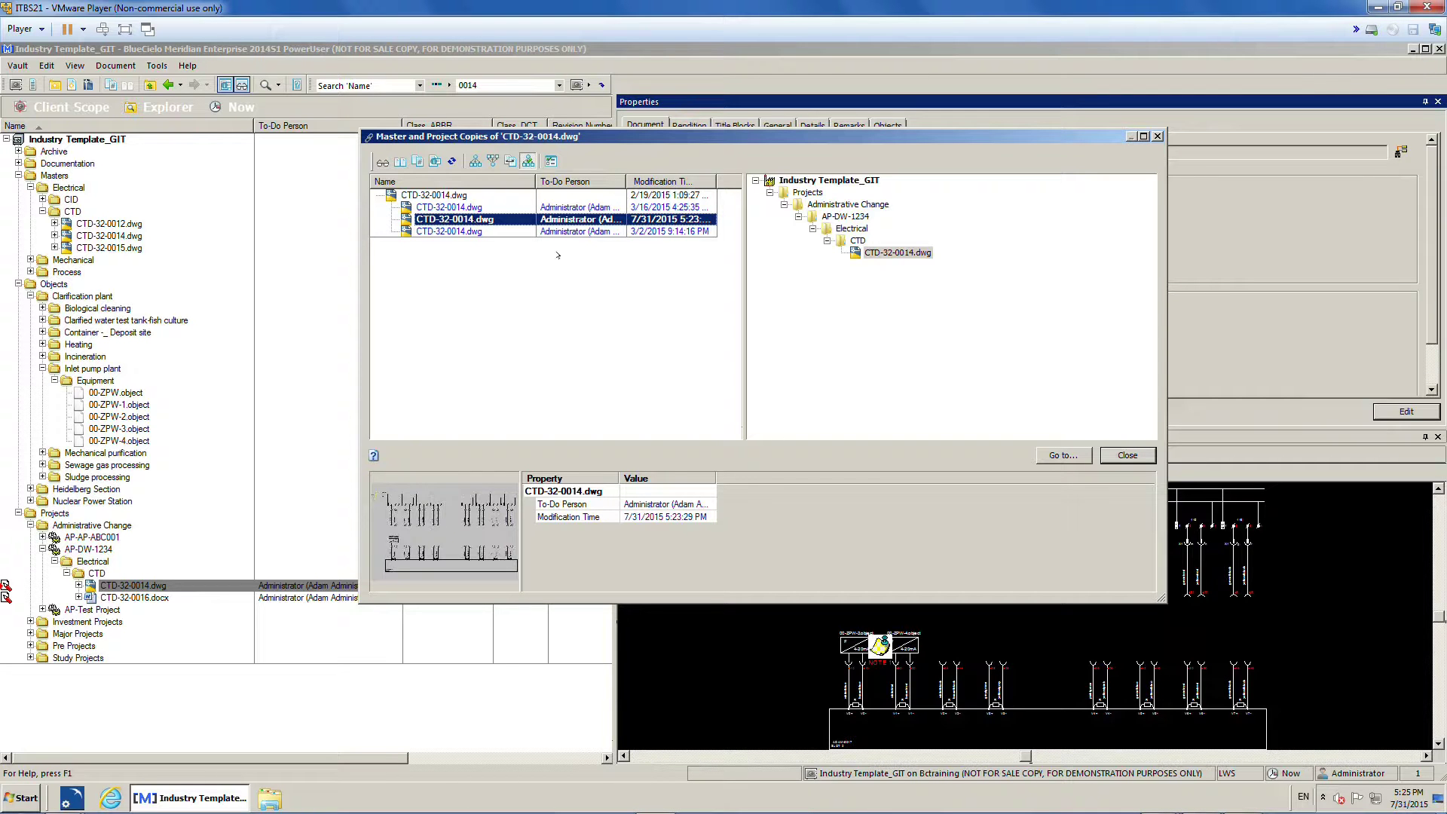
{"action": "left_click", "coordinate": [453, 195]}
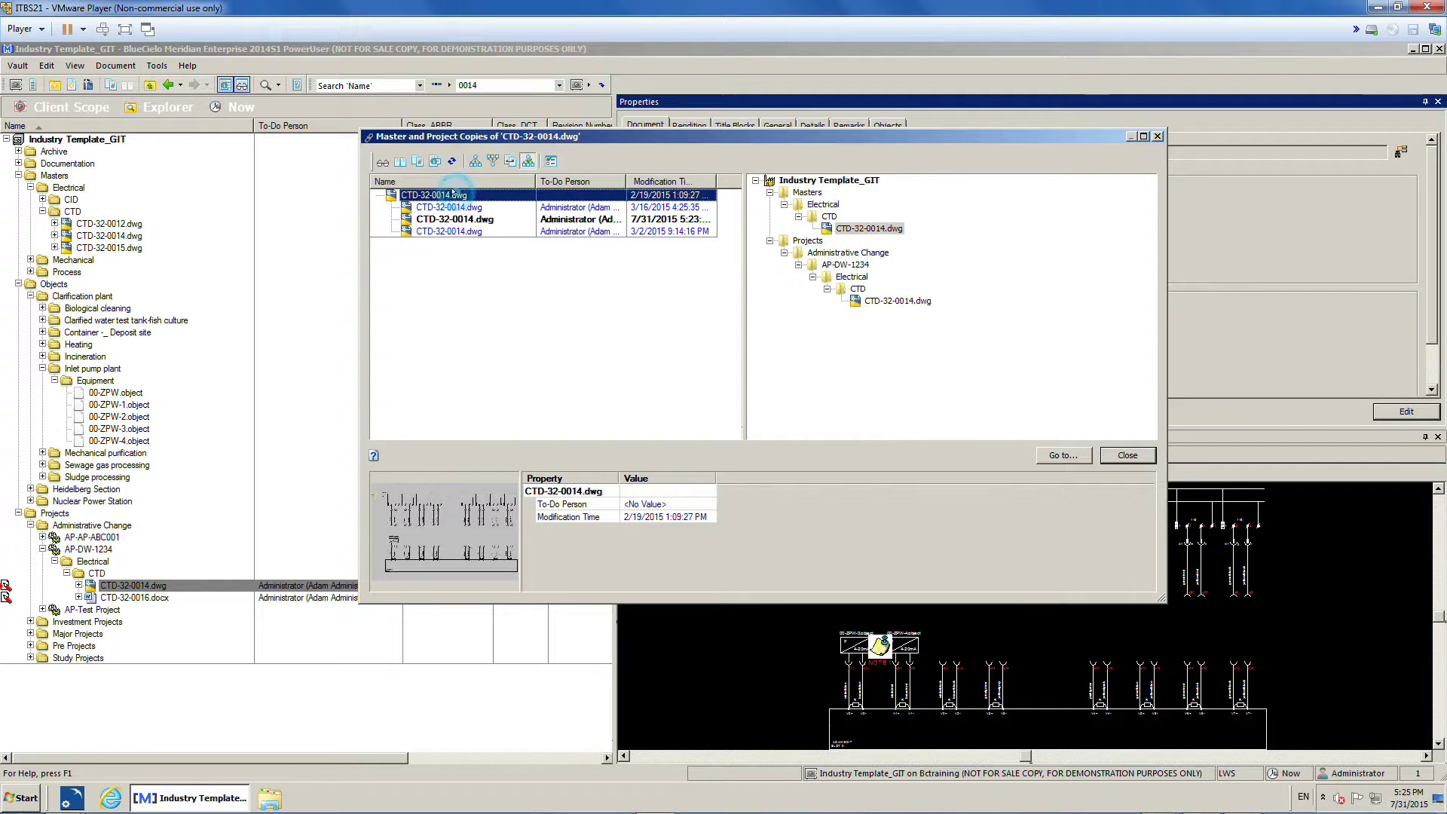
{"action": "left_click", "coordinate": [459, 219]}
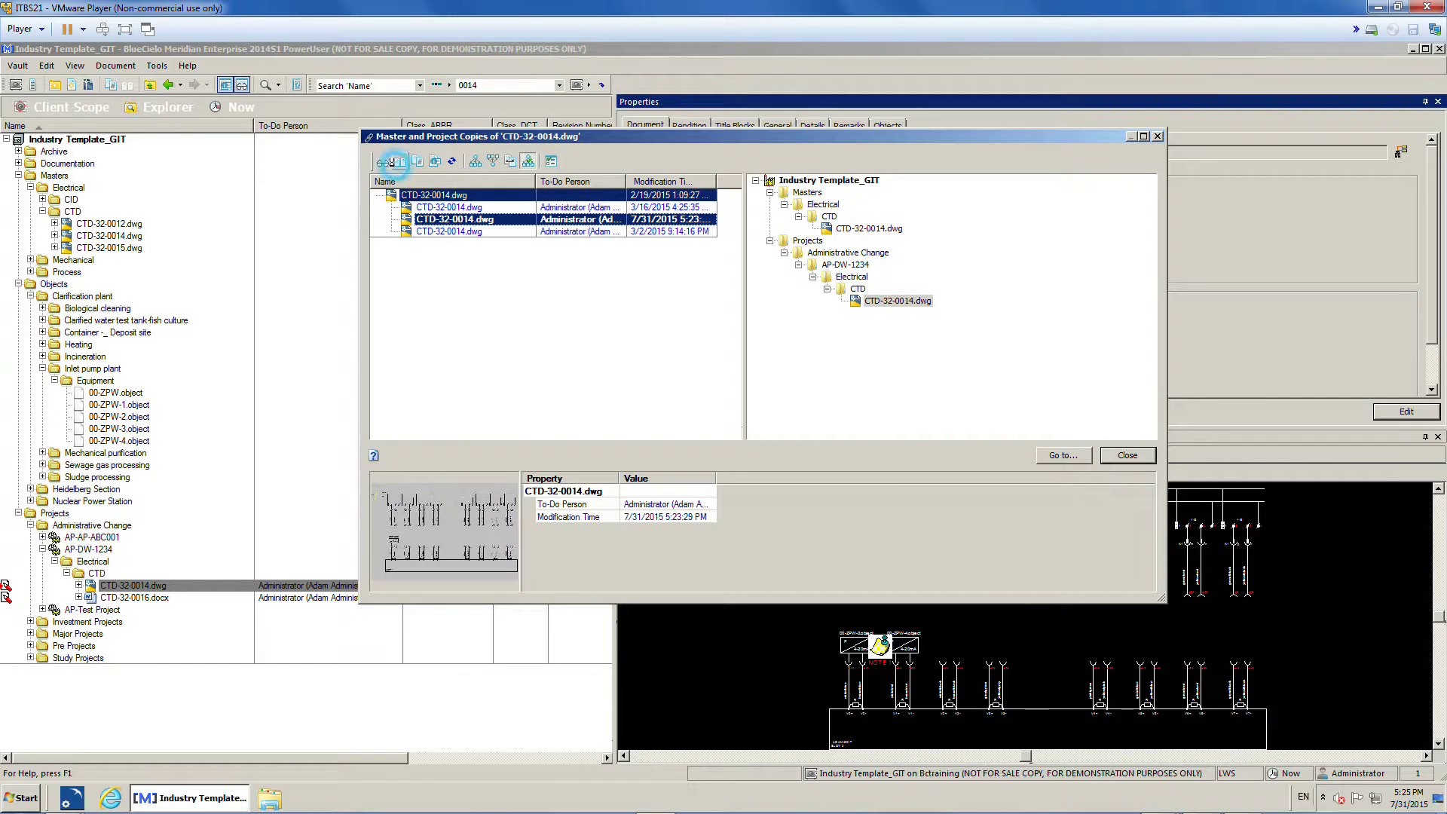
{"action": "left_click", "coordinate": [383, 161]}
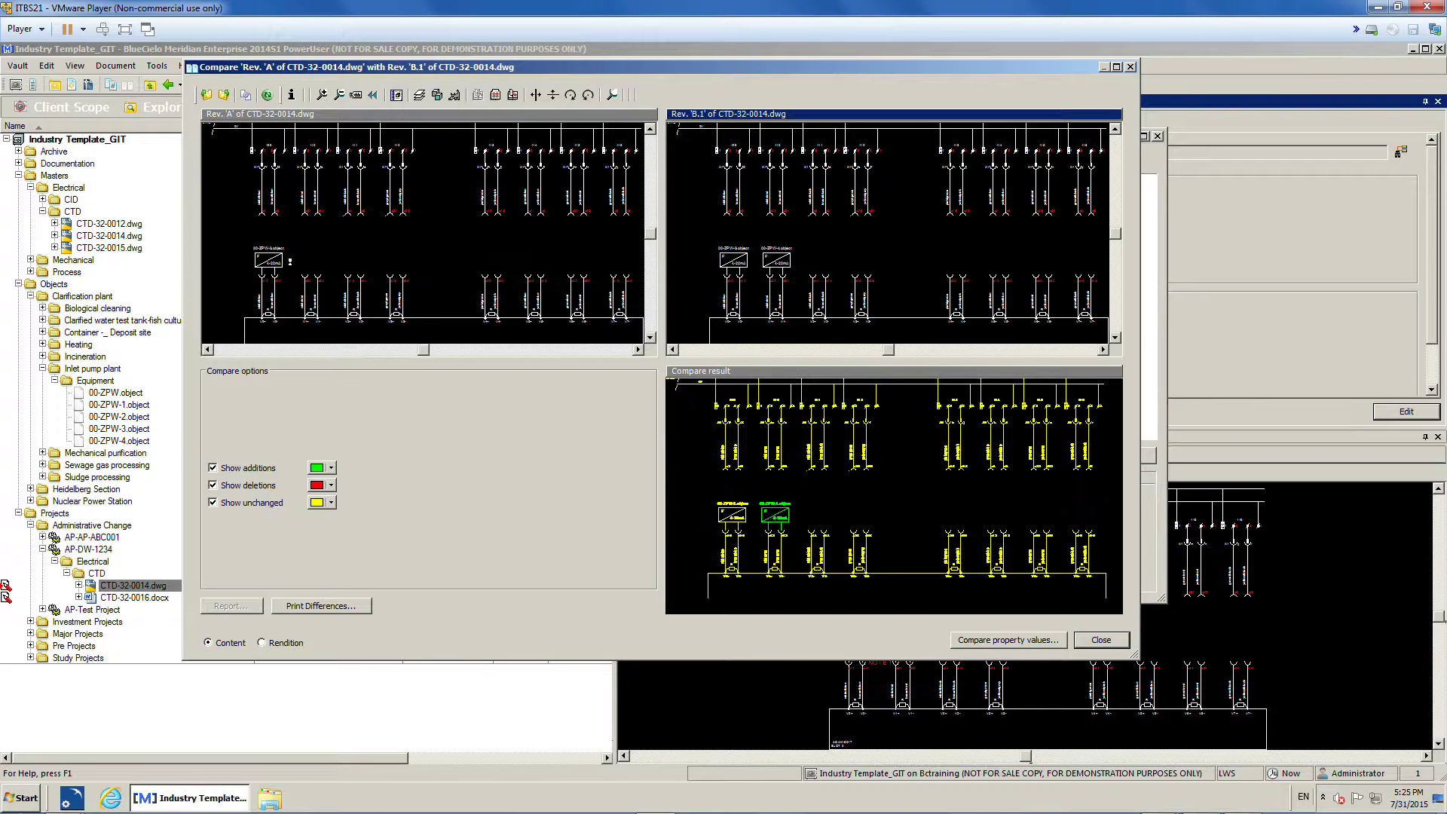
Step: Inspect the area around 00-ZPW-3 and 00-ZPW-4 in both revisions and the compare result, keeping the default color for additions
{"action": "left_click", "coordinate": [401, 121]}
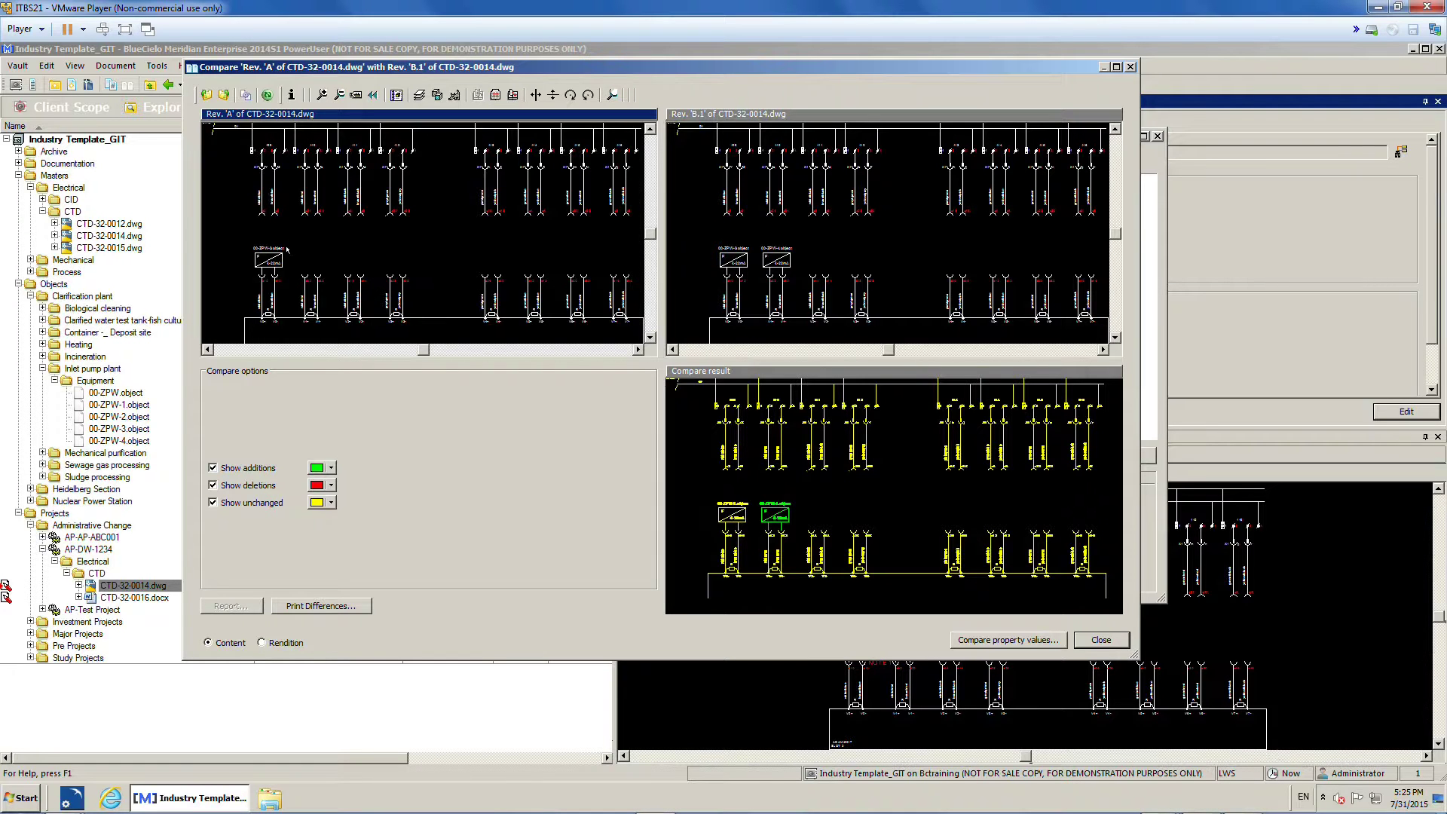
{"action": "left_click", "coordinate": [784, 114]}
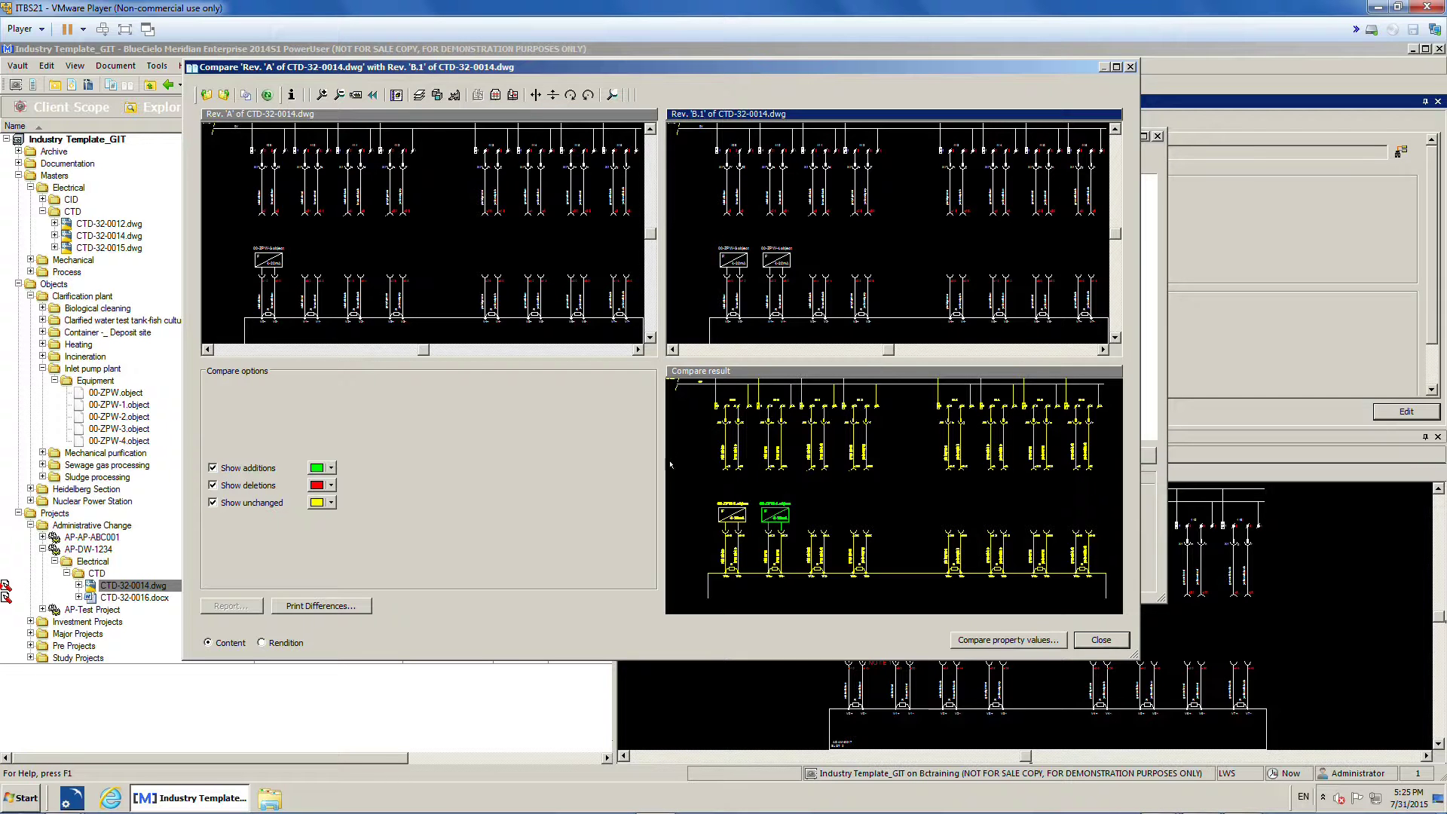
{"action": "left_click_drag", "start_coordinate": [686, 478], "coordinate": [815, 558]}
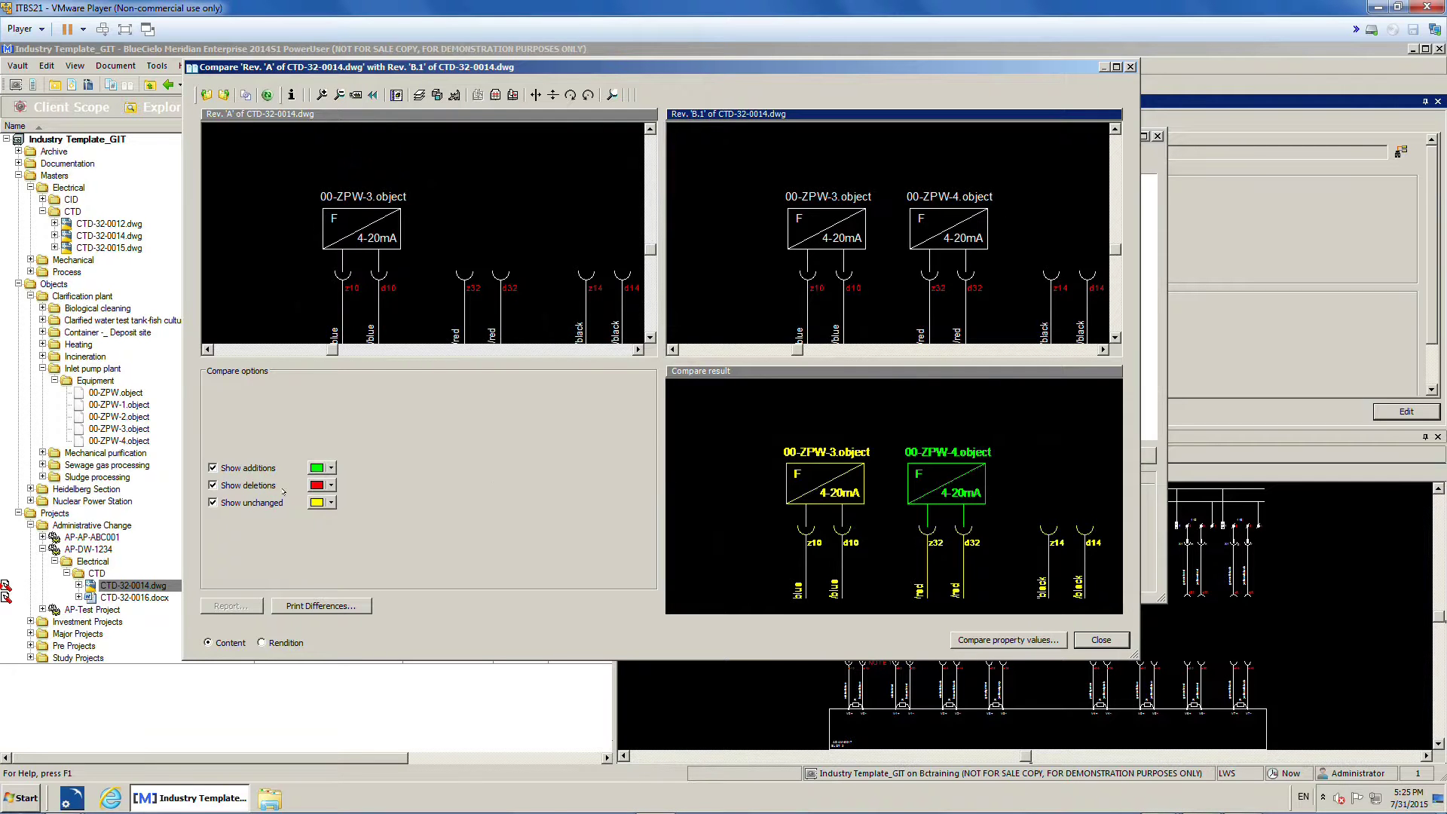
{"action": "left_click", "coordinate": [332, 468]}
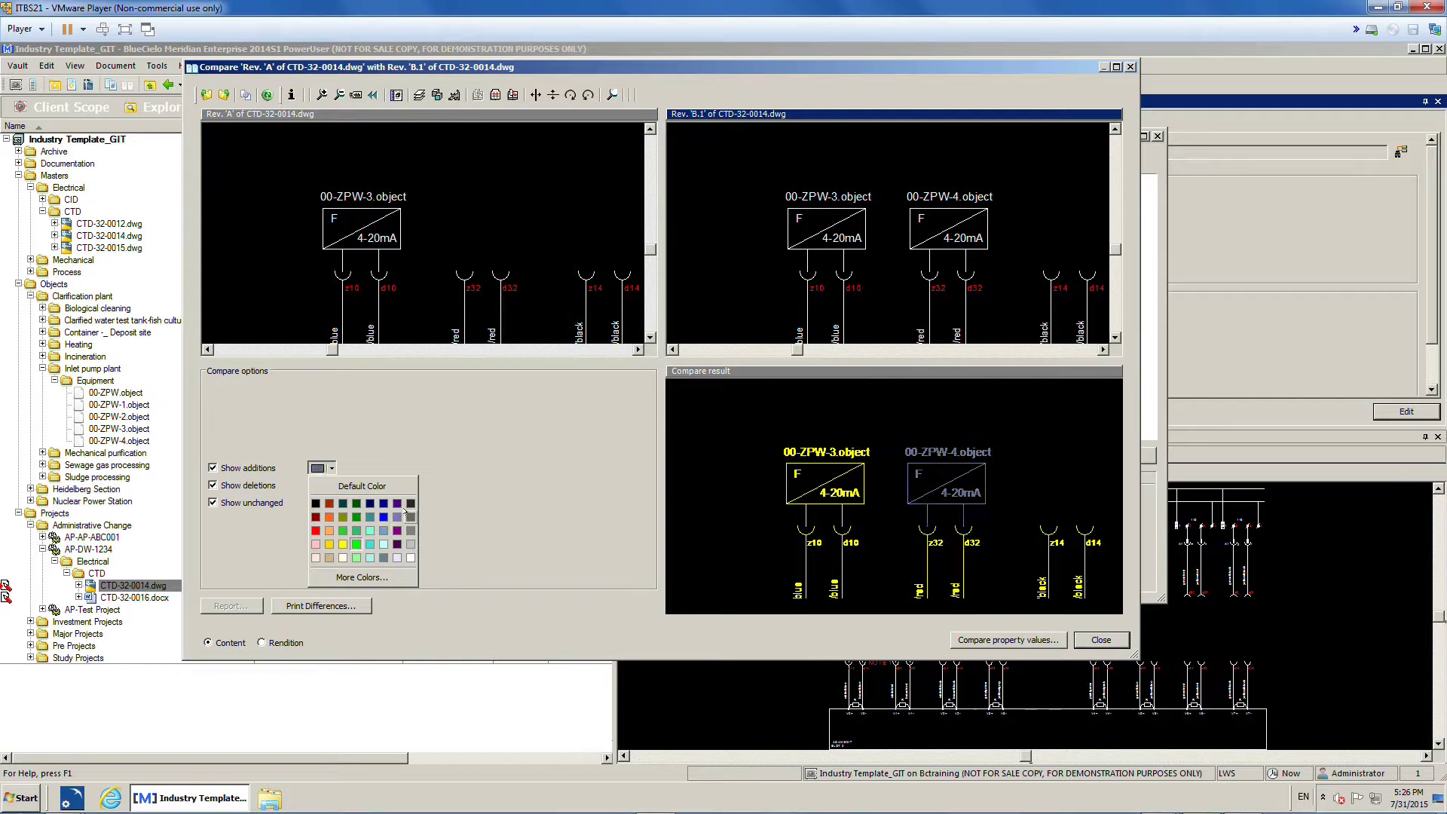
{"action": "left_click", "coordinate": [362, 486]}
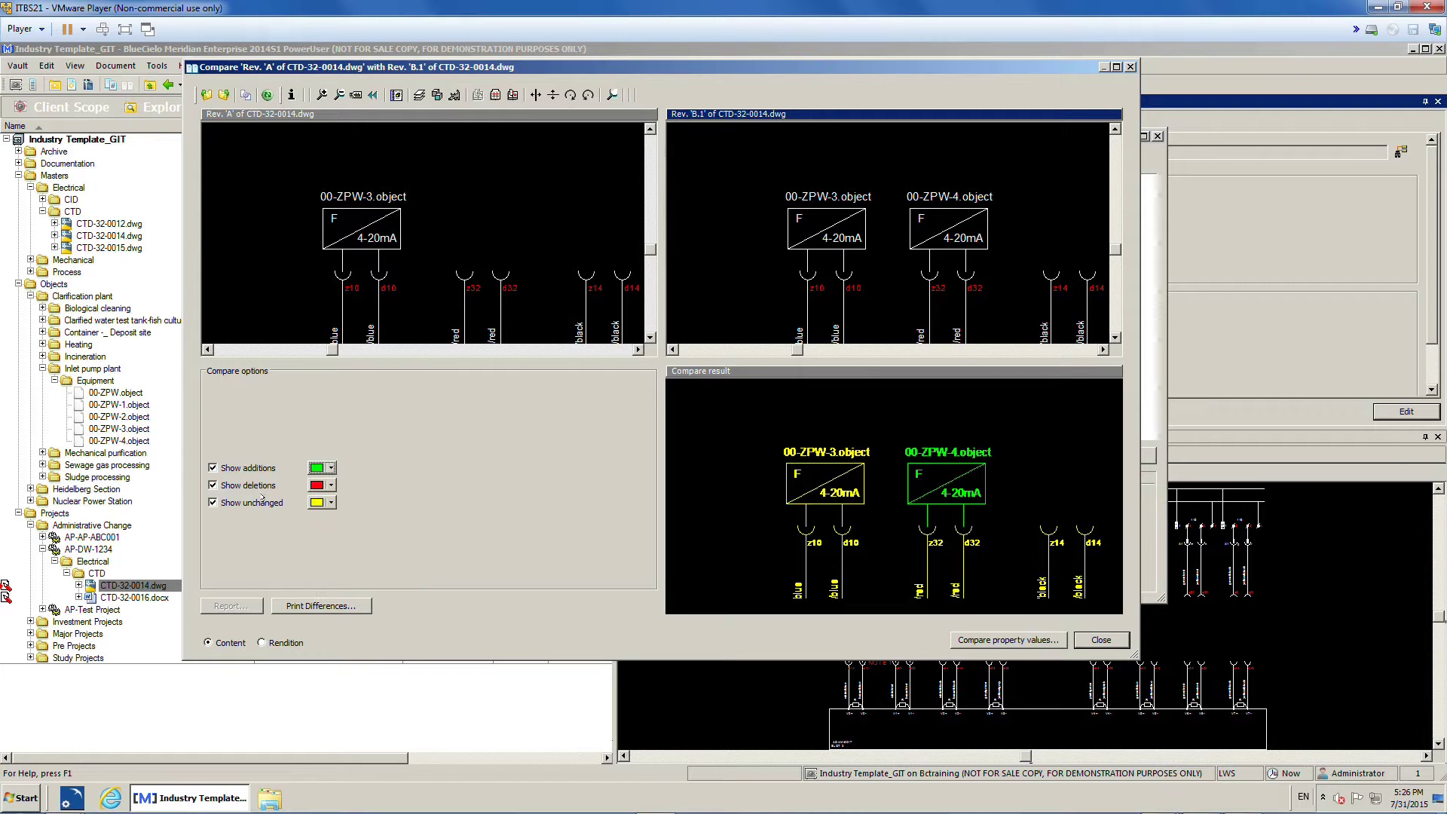
Step: Hide deletions and unchanged content to isolate the additions in the compare result
{"action": "left_click", "coordinate": [213, 485]}
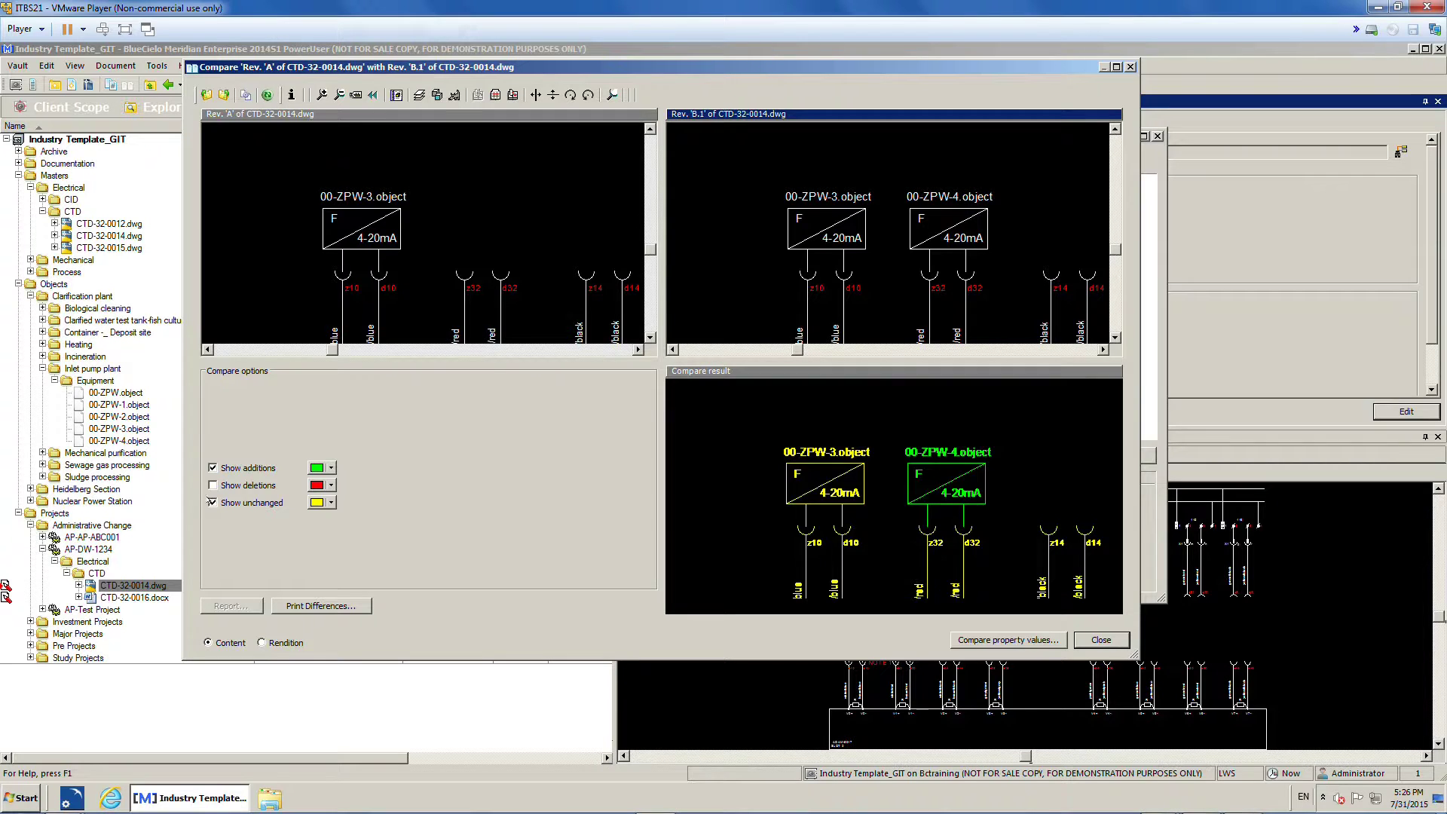
{"action": "left_click", "coordinate": [213, 502]}
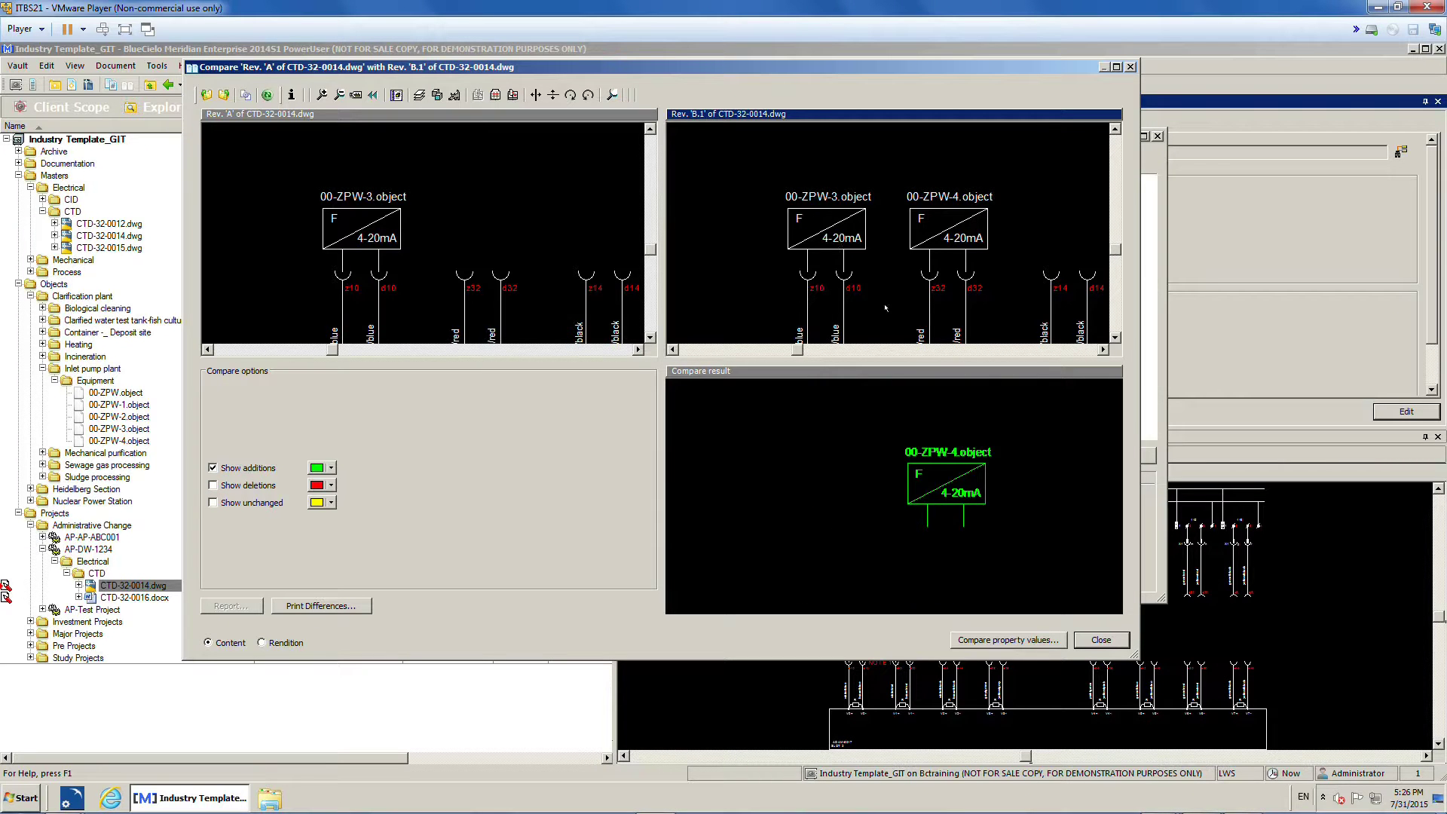
{"action": "scroll", "coordinate": [947, 228], "scroll_direction": "down", "scroll_amount": 5}
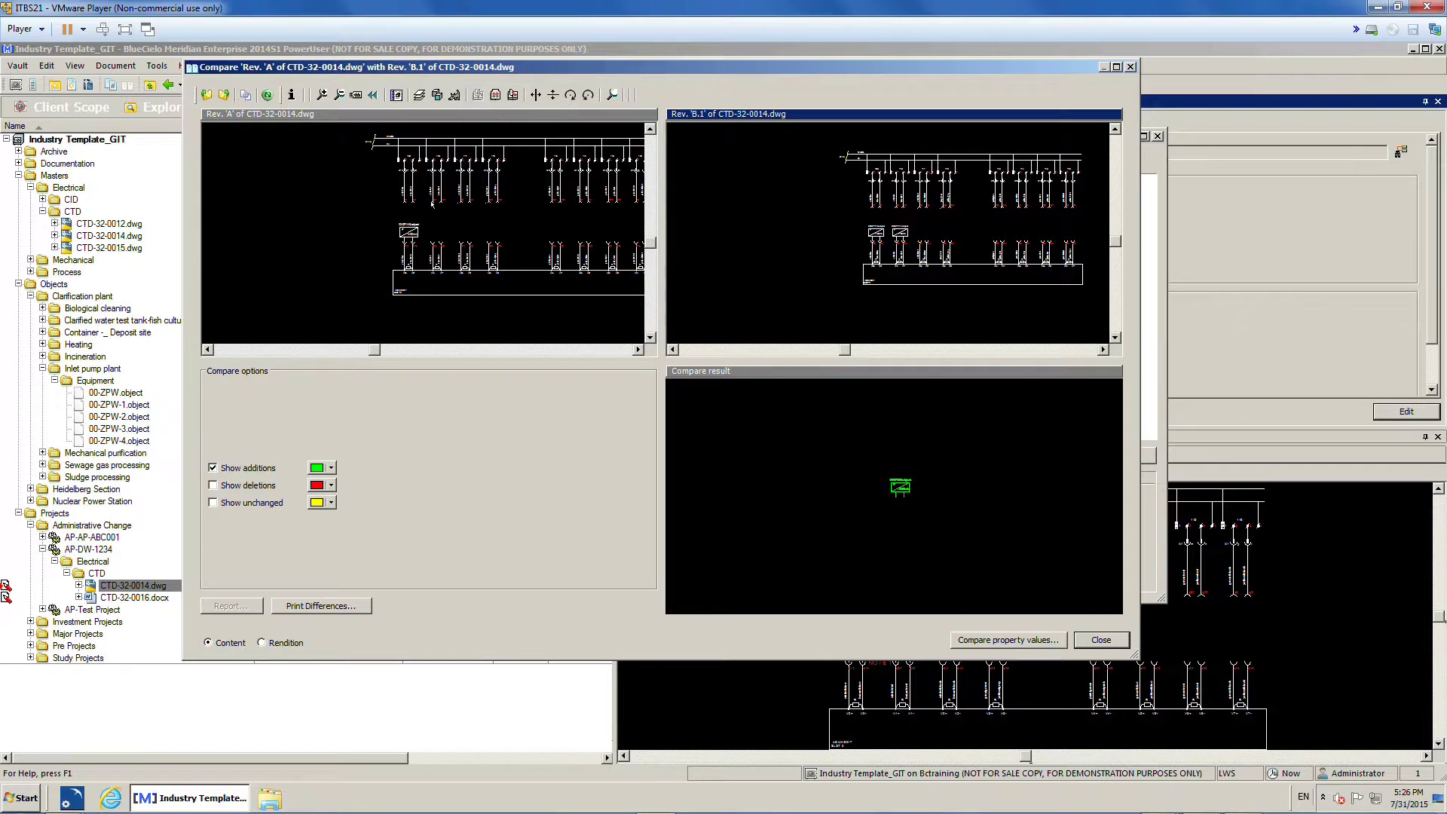
Step: Display the full drawing in the comparison with unchanged content and deletions shown again
{"action": "left_click", "coordinate": [513, 95]}
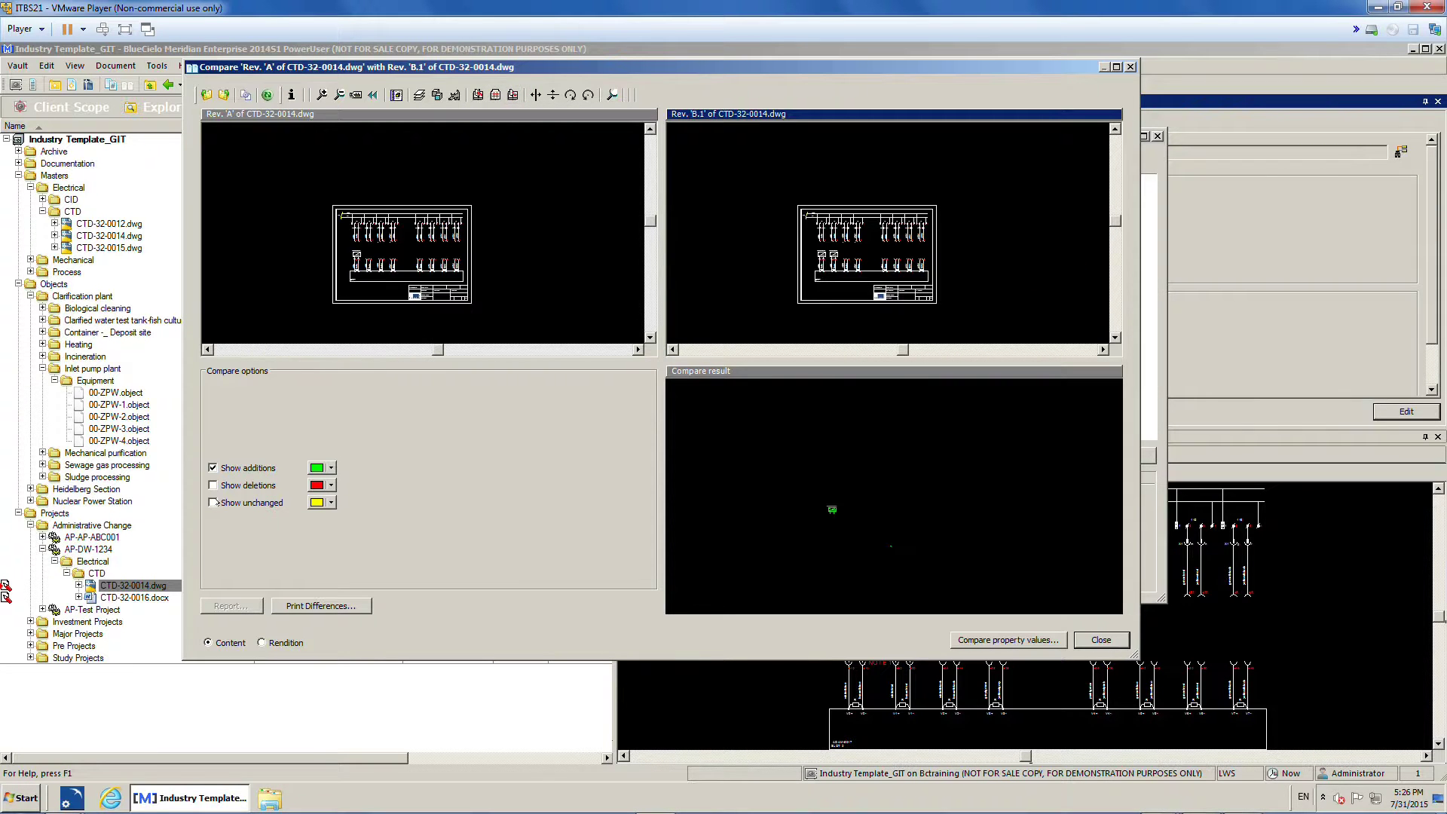
{"action": "left_click", "coordinate": [213, 503]}
{"action": "left_click", "coordinate": [213, 485]}
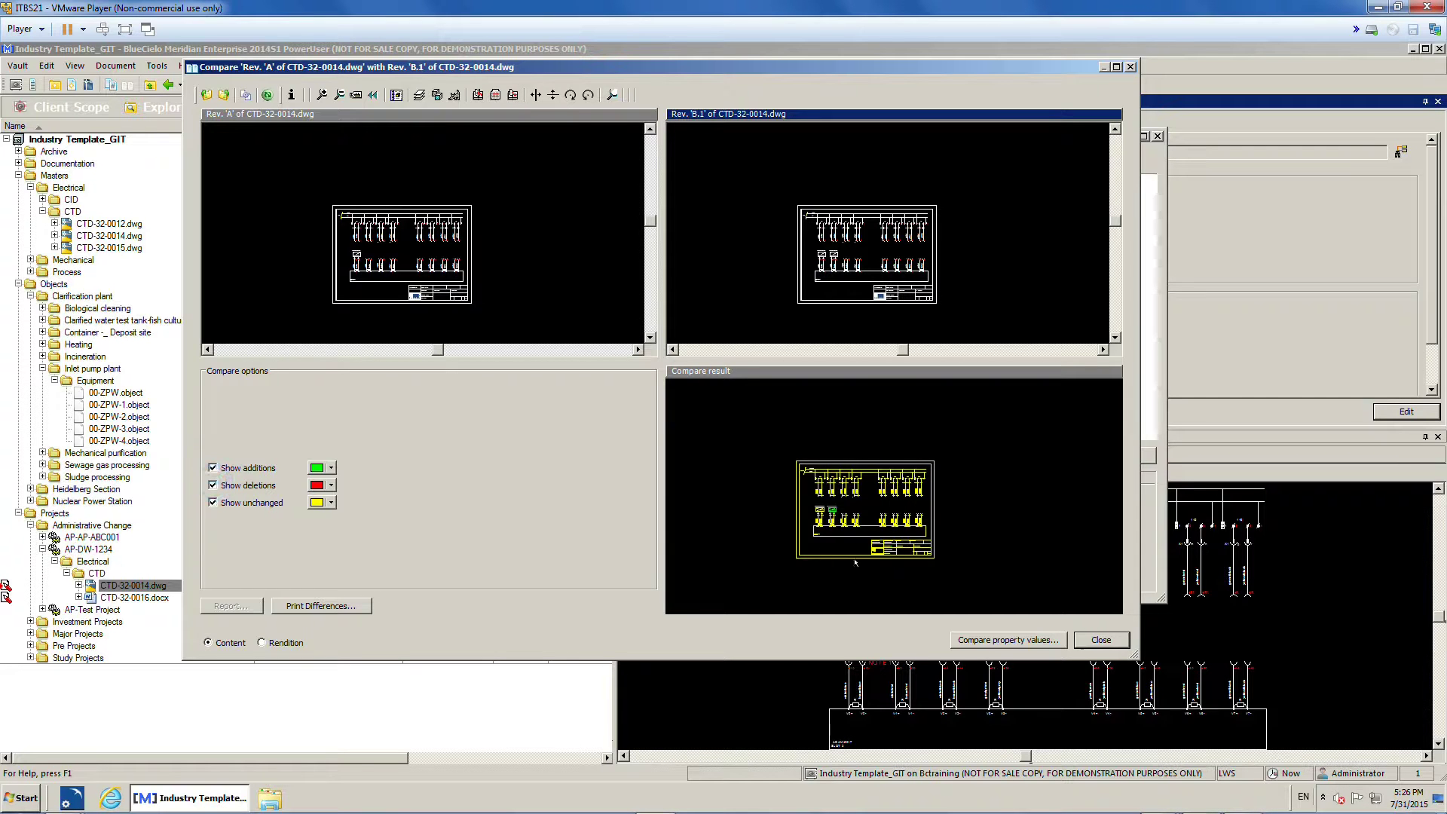
Step: Inspect the title block's Approval Status in the comparison, isolating the additions briefly, and close the comparison and the list of copies
{"action": "mouse_move", "coordinate": [856, 528]}
{"action": "left_mouse_down"}
{"action": "mouse_move", "coordinate": [958, 577]}
{"action": "mouse_move", "coordinate": [937, 572]}
{"action": "left_mouse_up"}
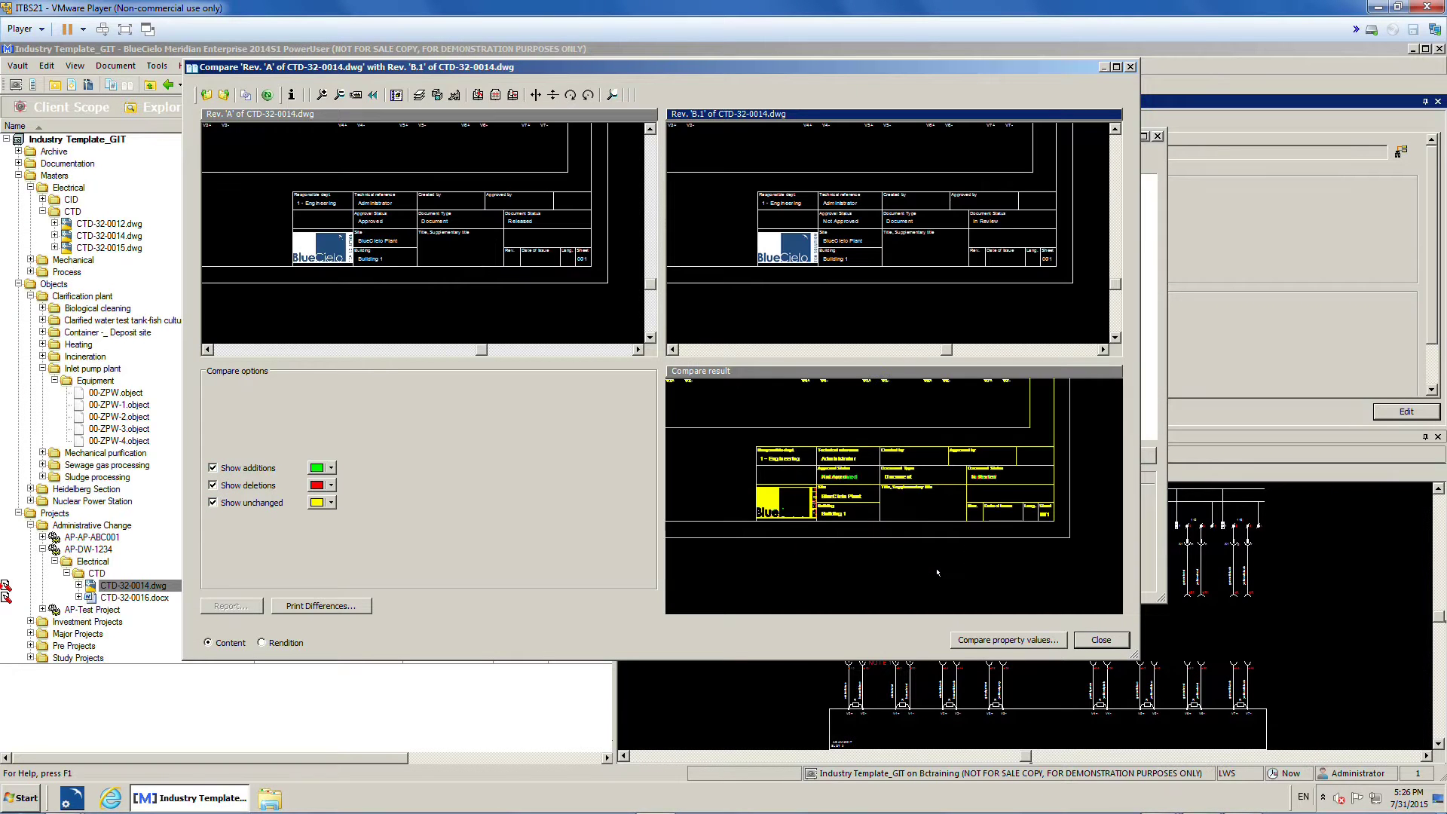
{"action": "left_click_drag", "start_coordinate": [793, 452], "coordinate": [883, 517]}
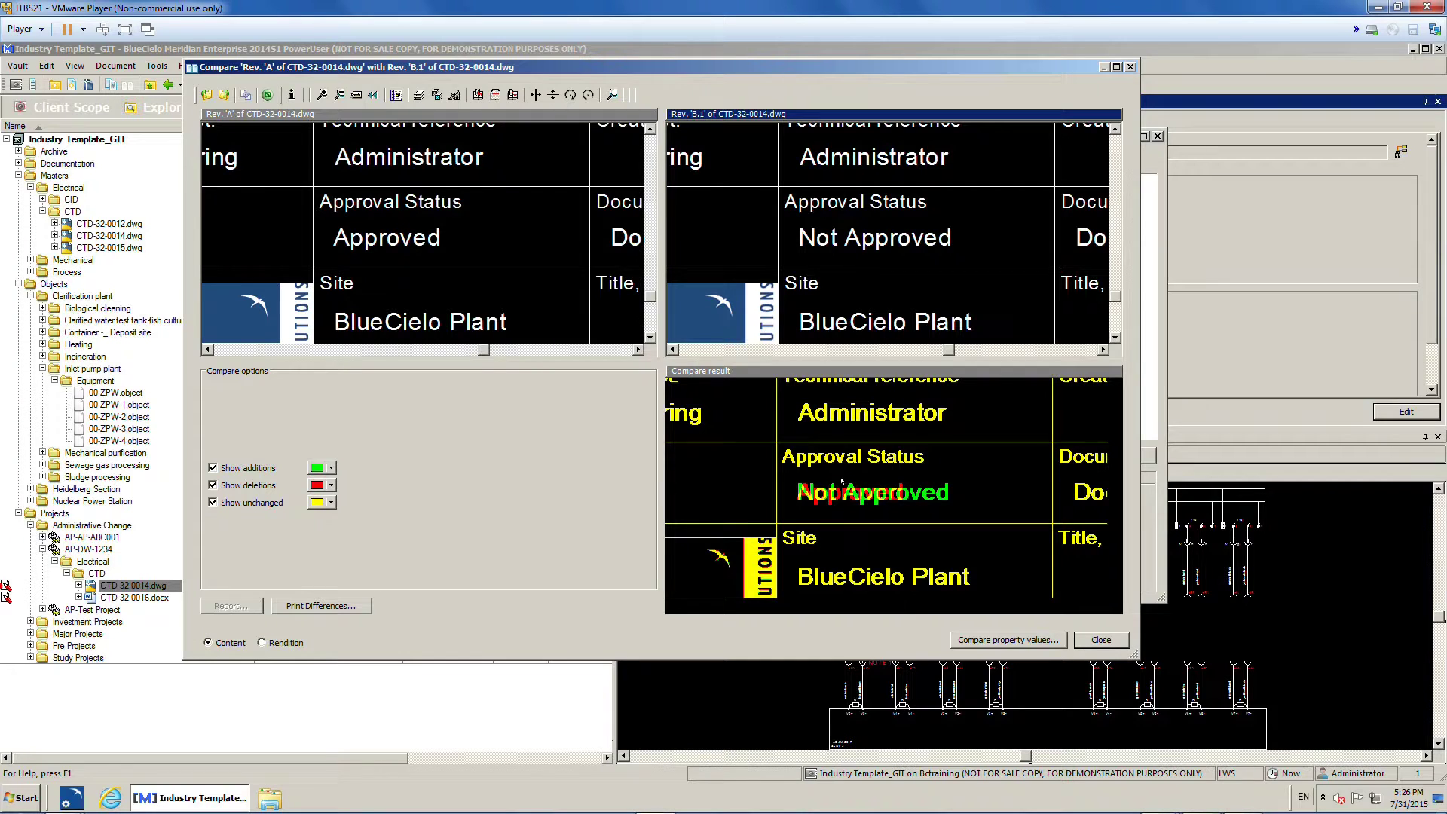
{"action": "left_click", "coordinate": [213, 484]}
{"action": "left_click", "coordinate": [213, 502]}
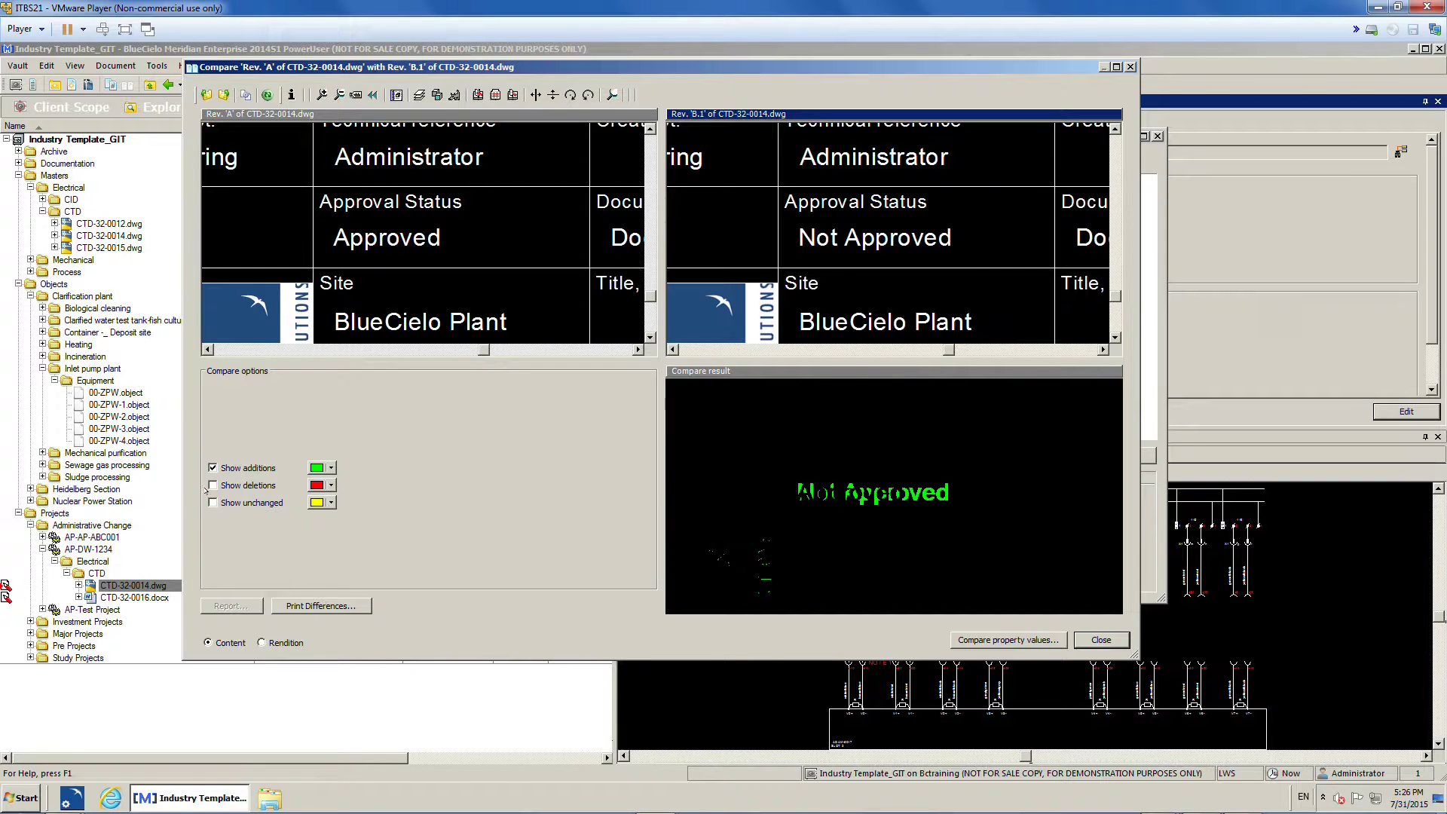
{"action": "left_click", "coordinate": [213, 502]}
{"action": "left_click", "coordinate": [213, 485]}
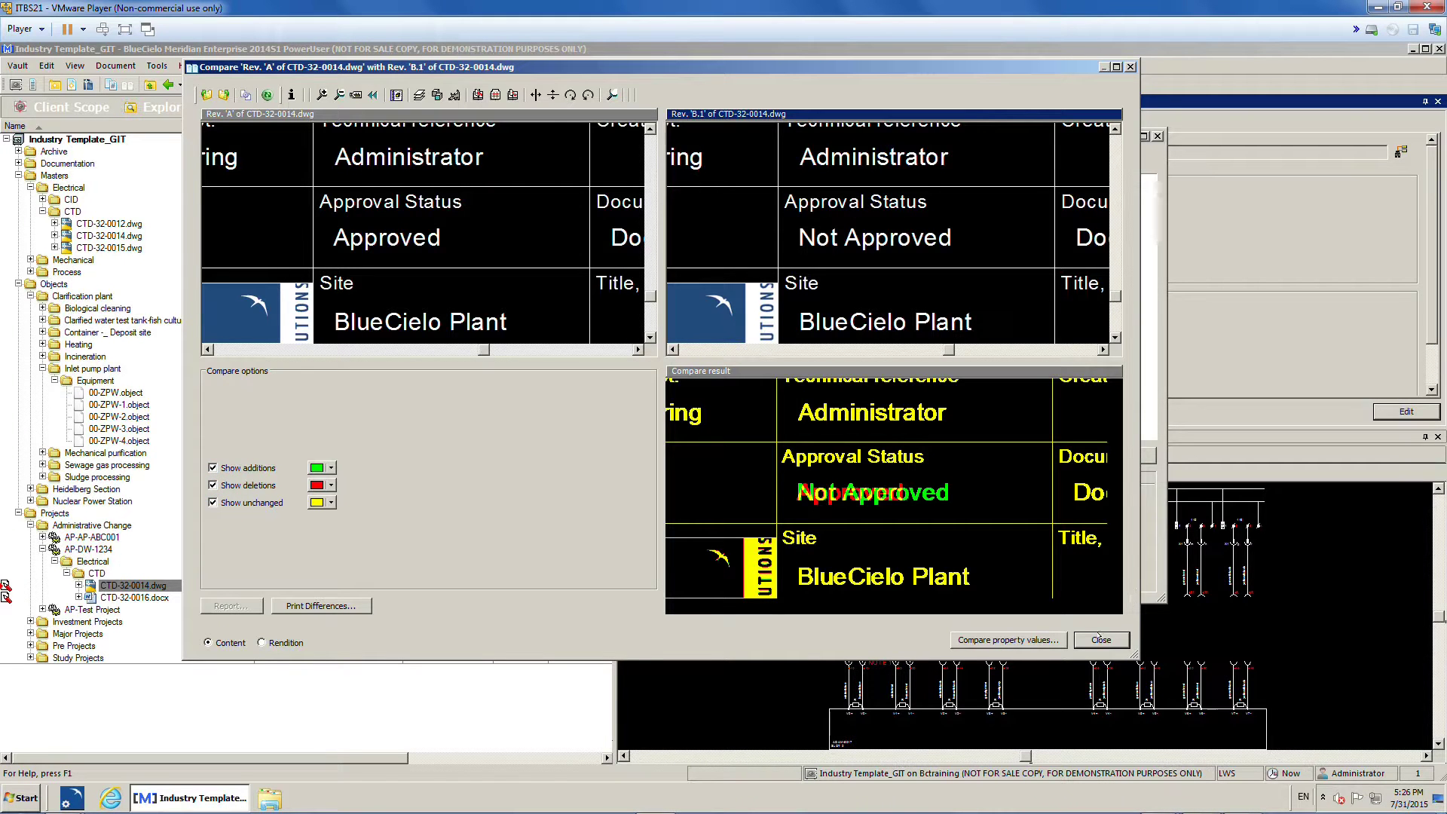
{"action": "left_click", "coordinate": [1094, 639]}
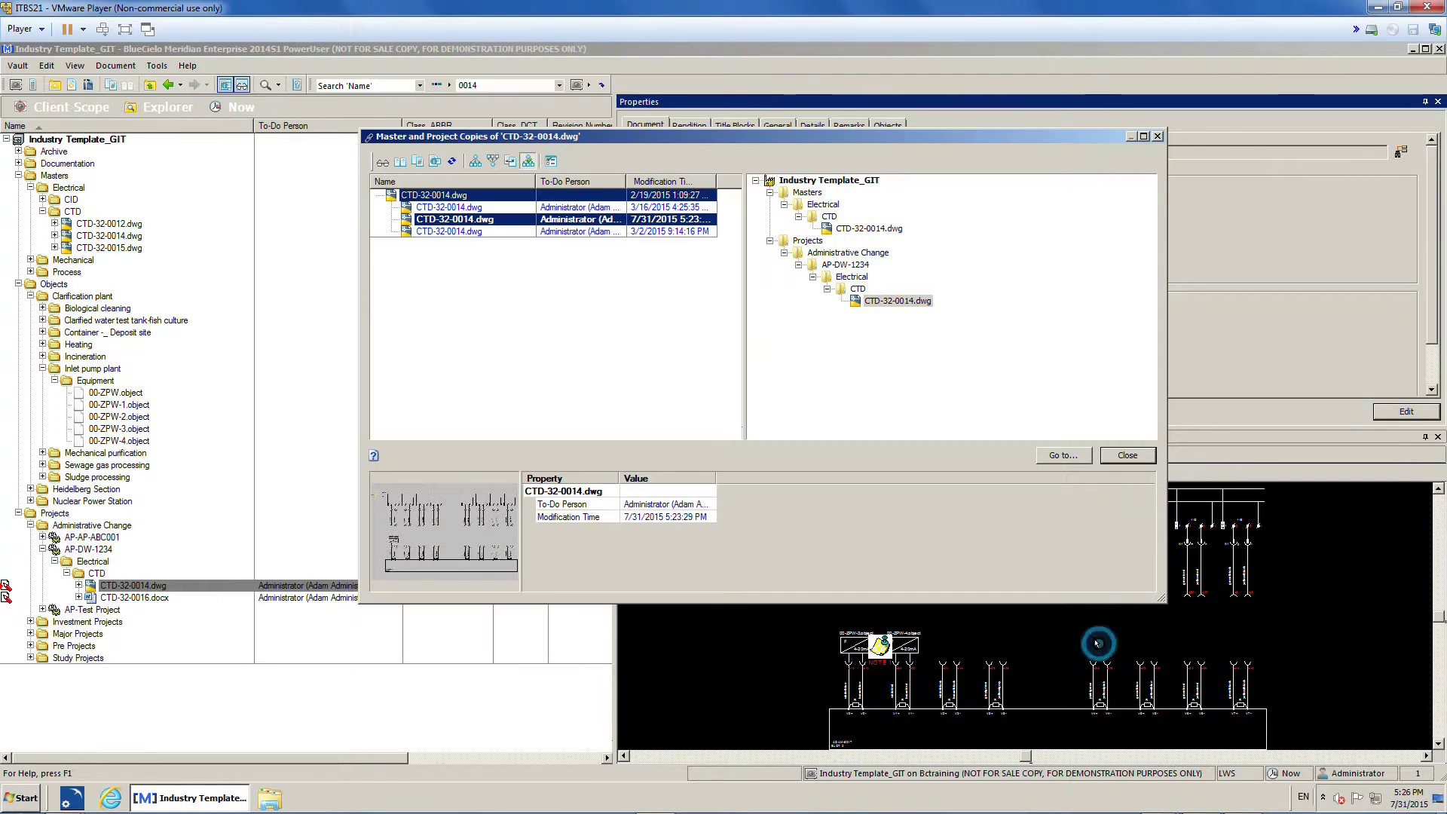
{"action": "left_click", "coordinate": [1128, 456]}
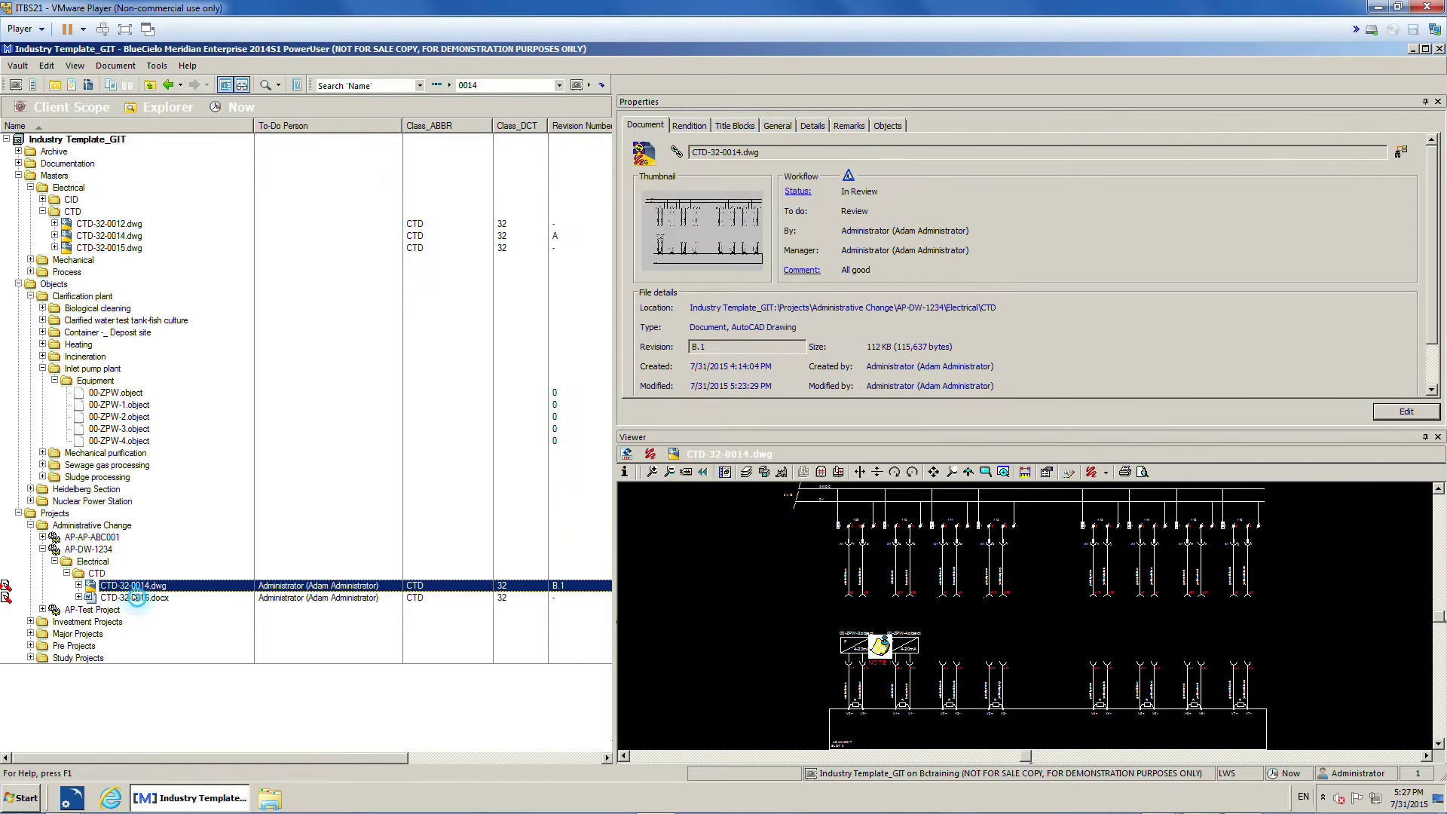
Step: Switch to the My To-Do List view and look at CTD-32-0014.dwg and CTD-32-0016.docx under Review
{"action": "left_click", "coordinate": [135, 597]}
{"action": "left_click", "coordinate": [133, 585]}
{"action": "left_click", "coordinate": [159, 107]}
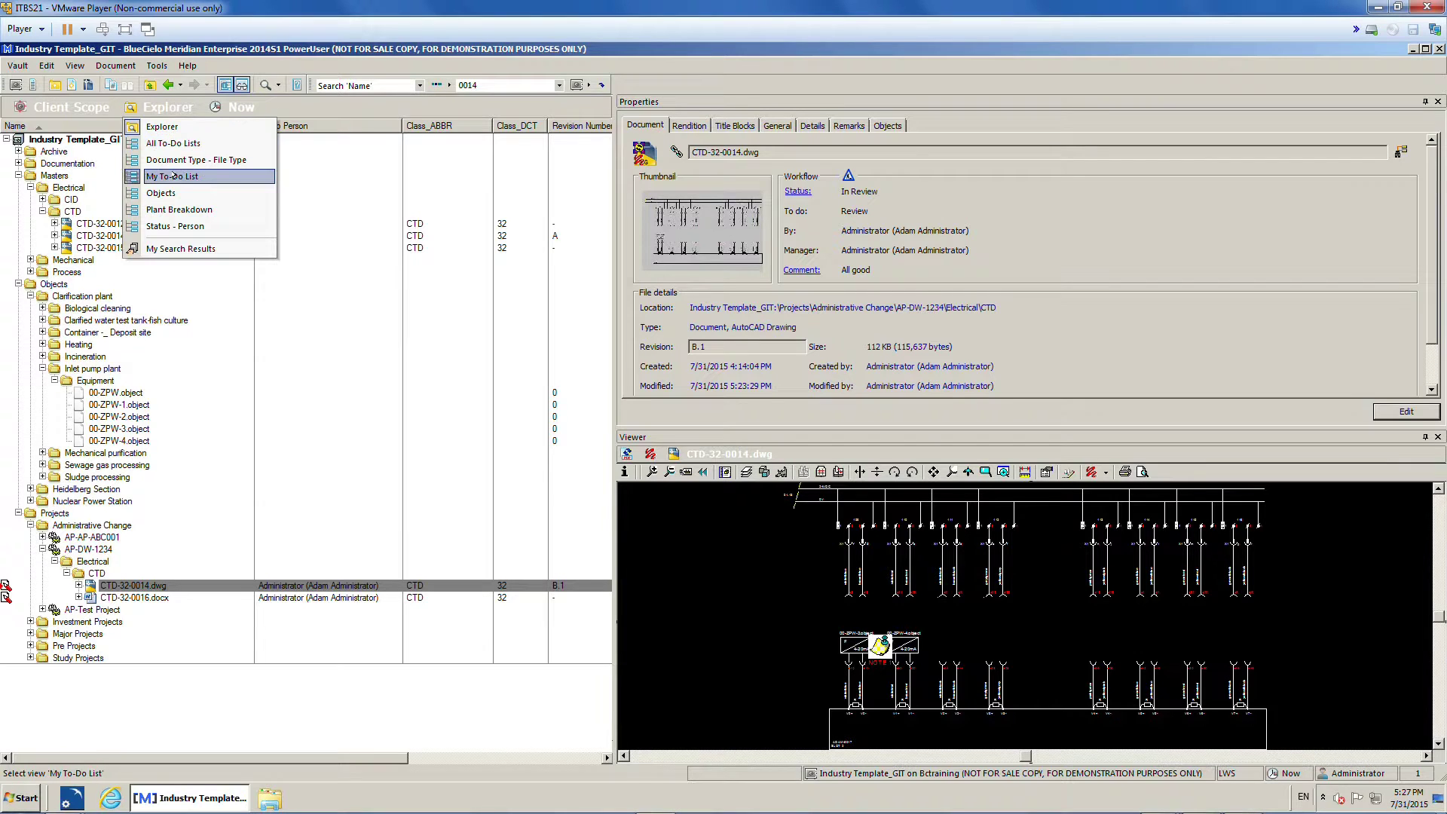
{"action": "left_click", "coordinate": [177, 175]}
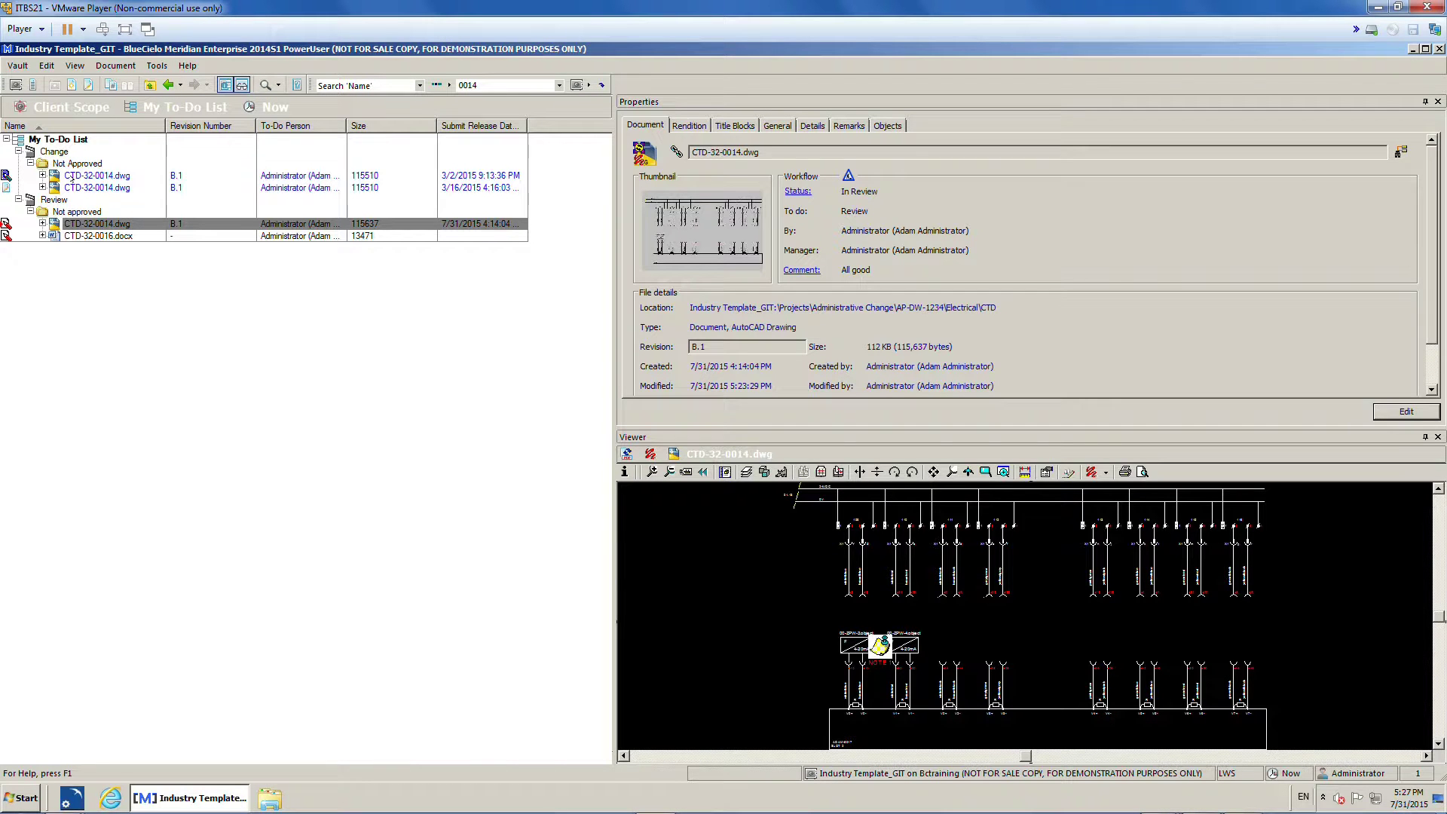
{"action": "left_click", "coordinate": [84, 224]}
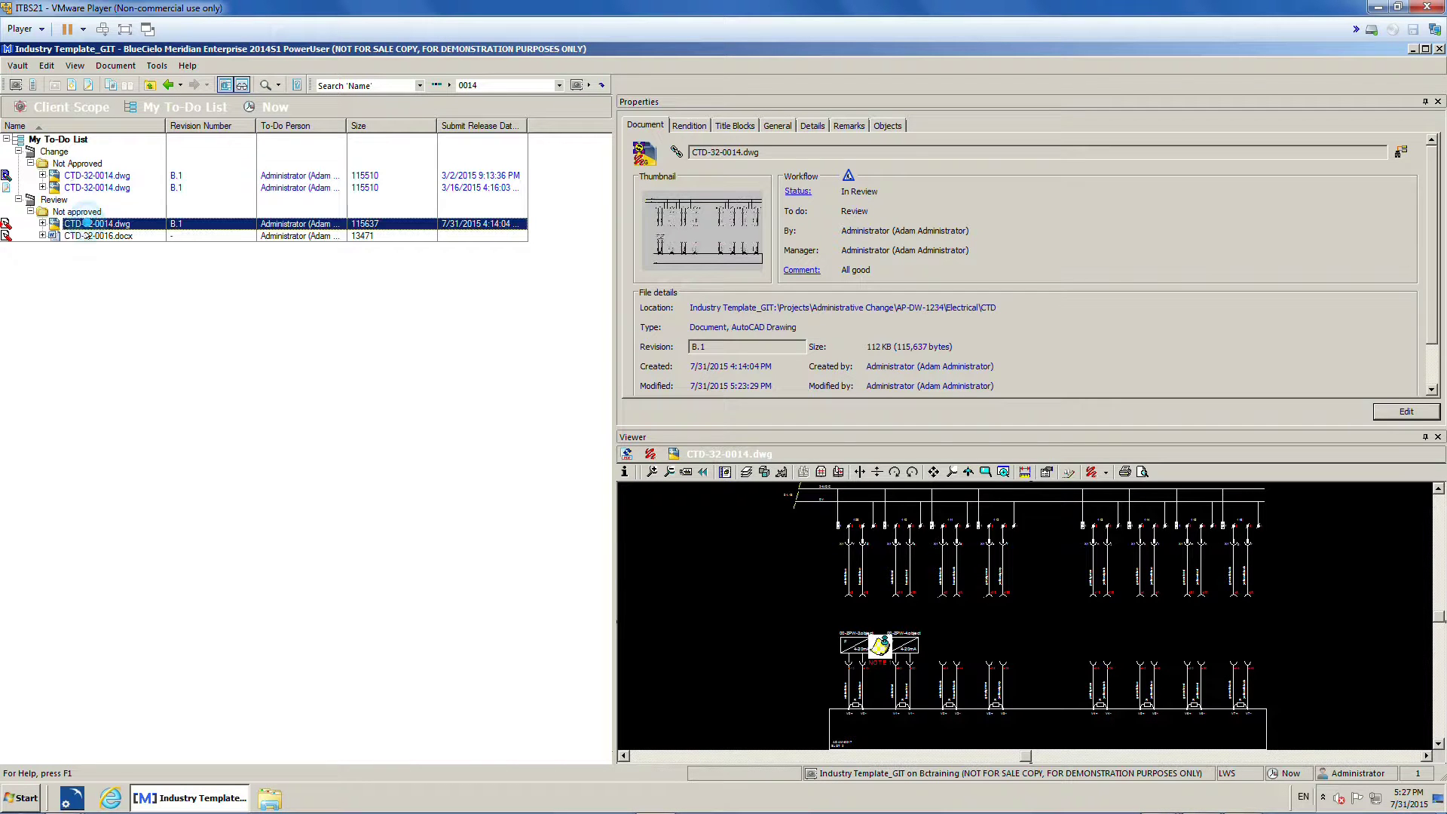
{"action": "left_click", "coordinate": [88, 235]}
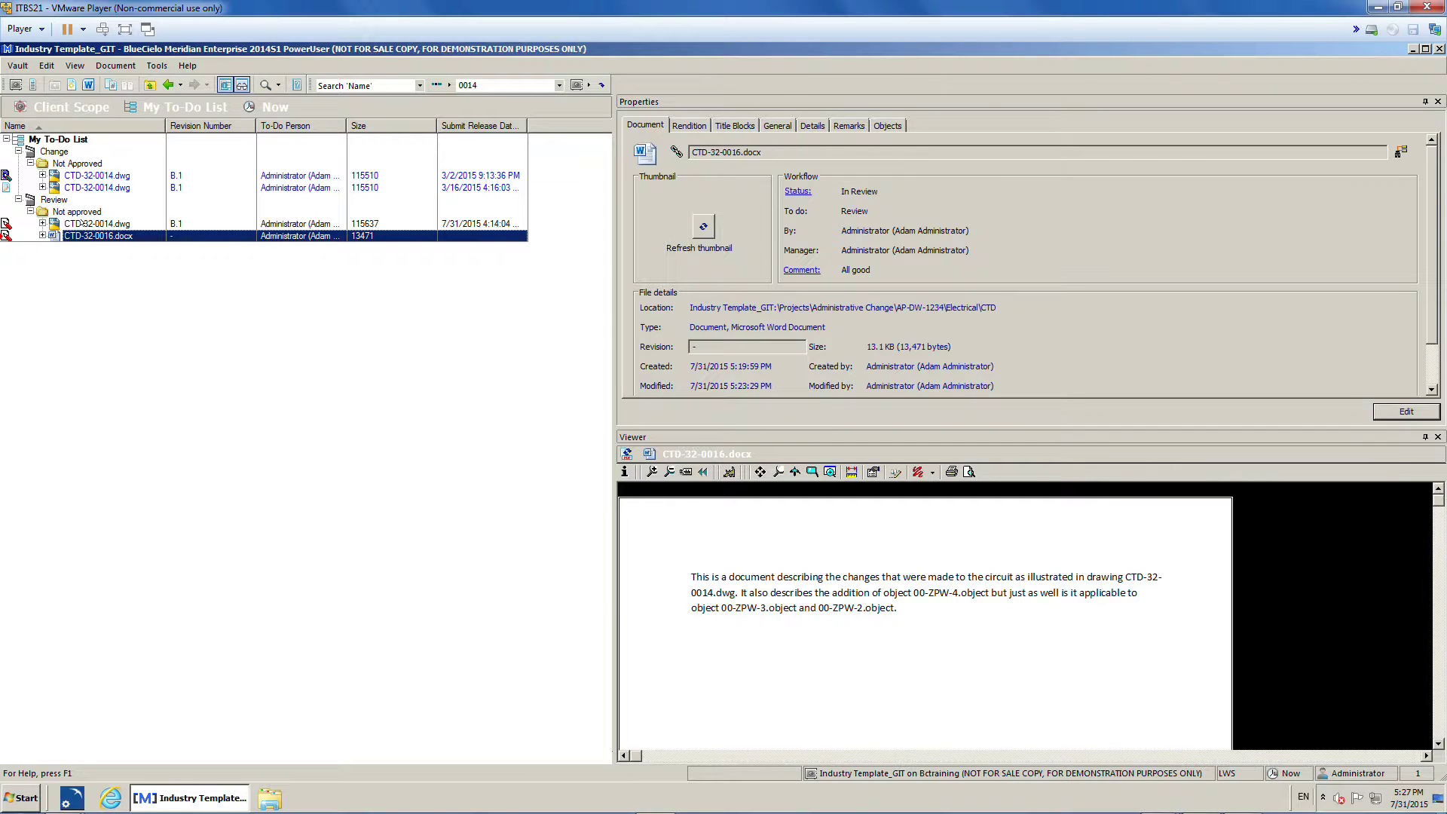
Step: Run the Approve workflow transition on CTD-32-0014.dwg and CTD-32-0016.docx together, with the comment "Updates done"
{"action": "left_click", "coordinate": [83, 223]}
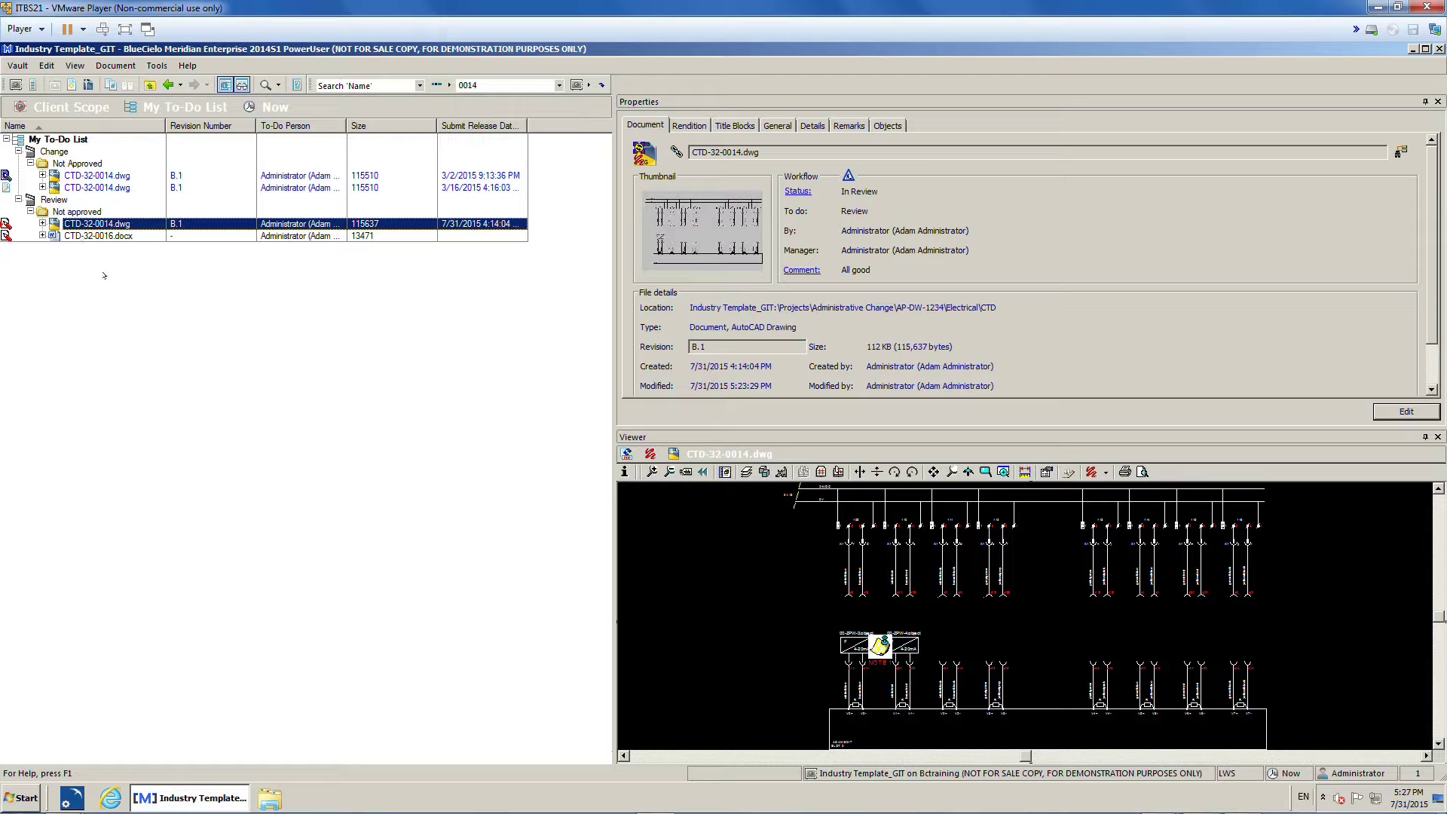
{"action": "left_click", "coordinate": [94, 234], "text": "ctrl"}
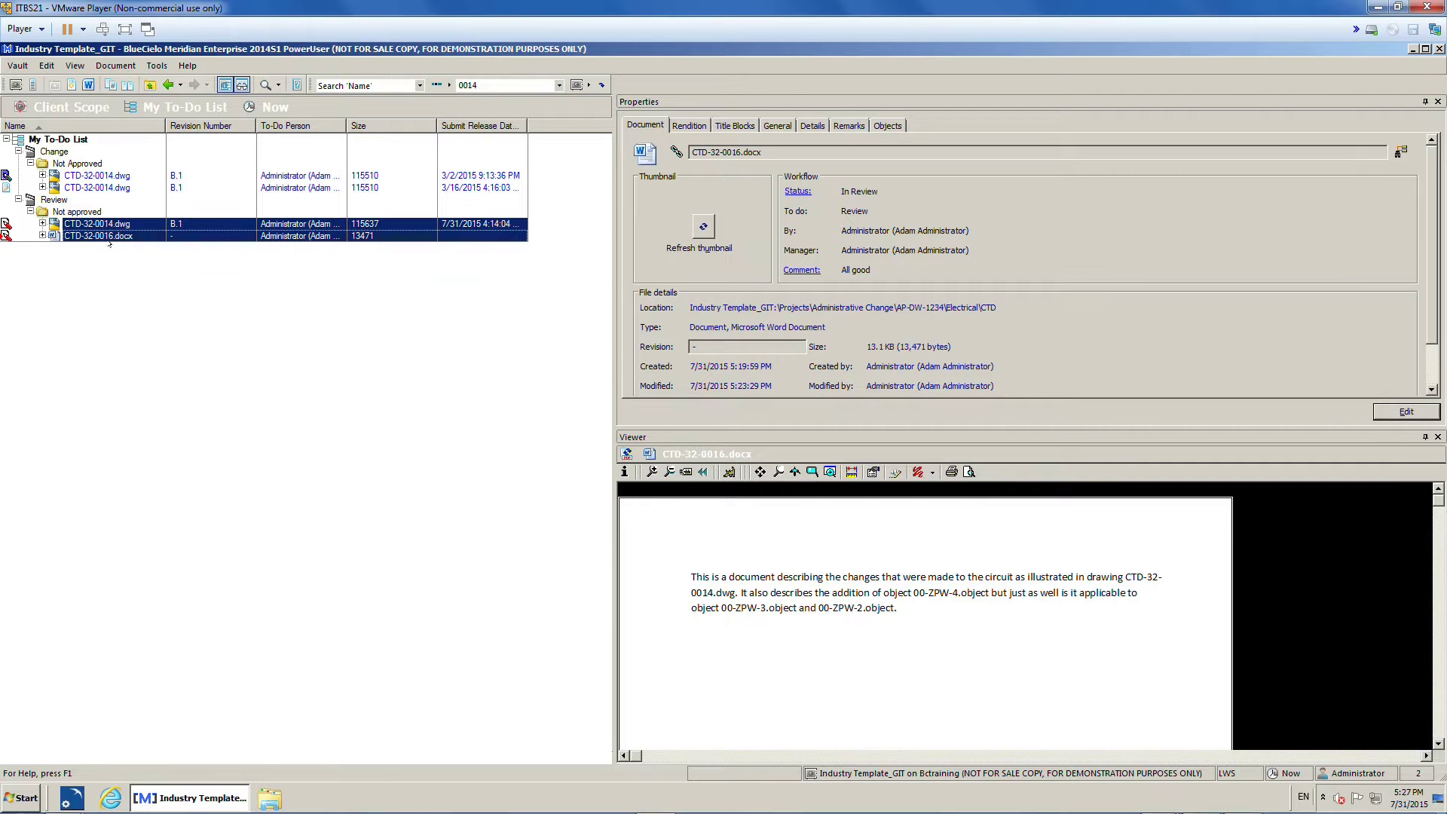
{"action": "right_click", "coordinate": [100, 235]}
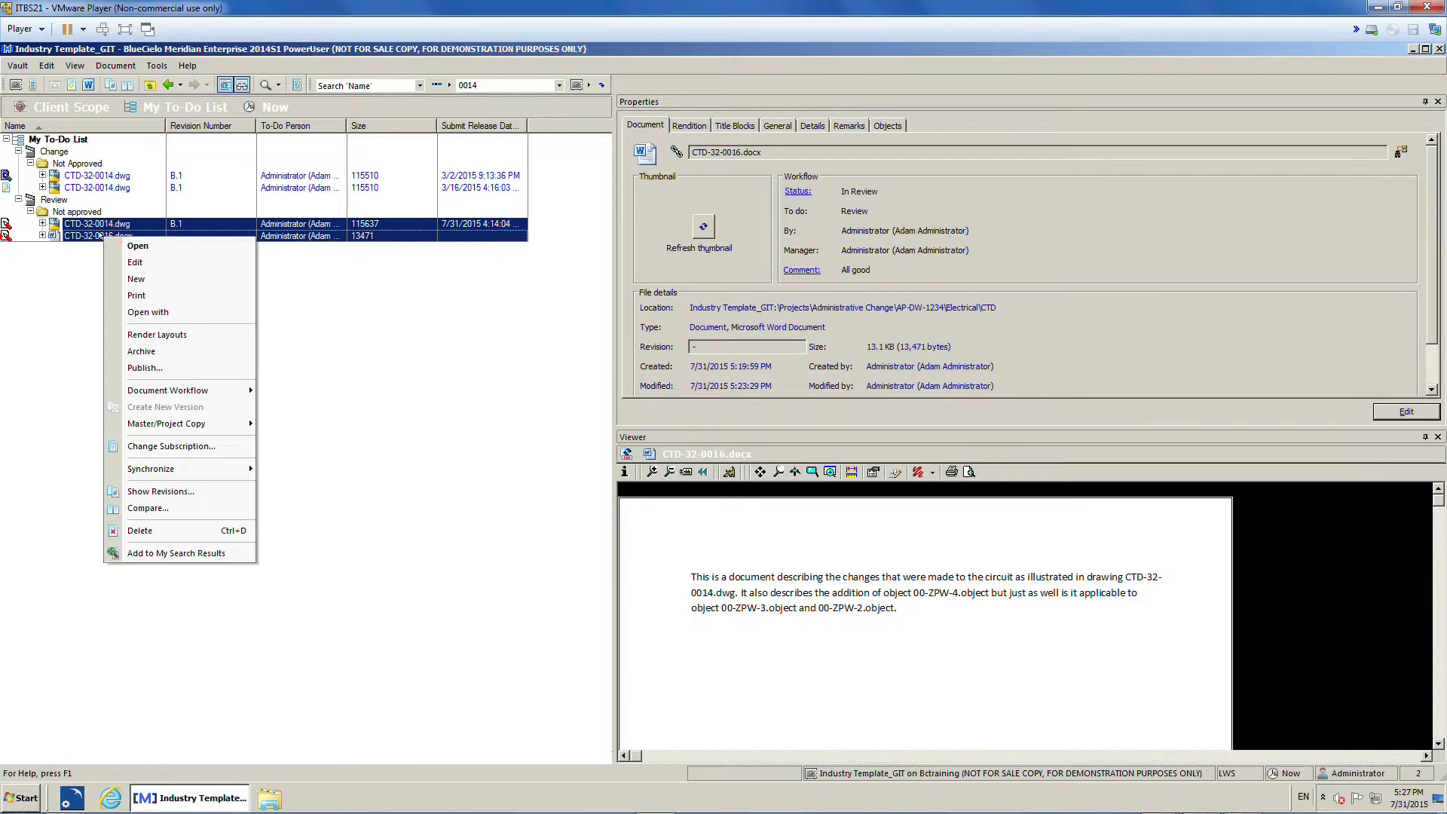
{"action": "mouse_move", "coordinate": [181, 388]}
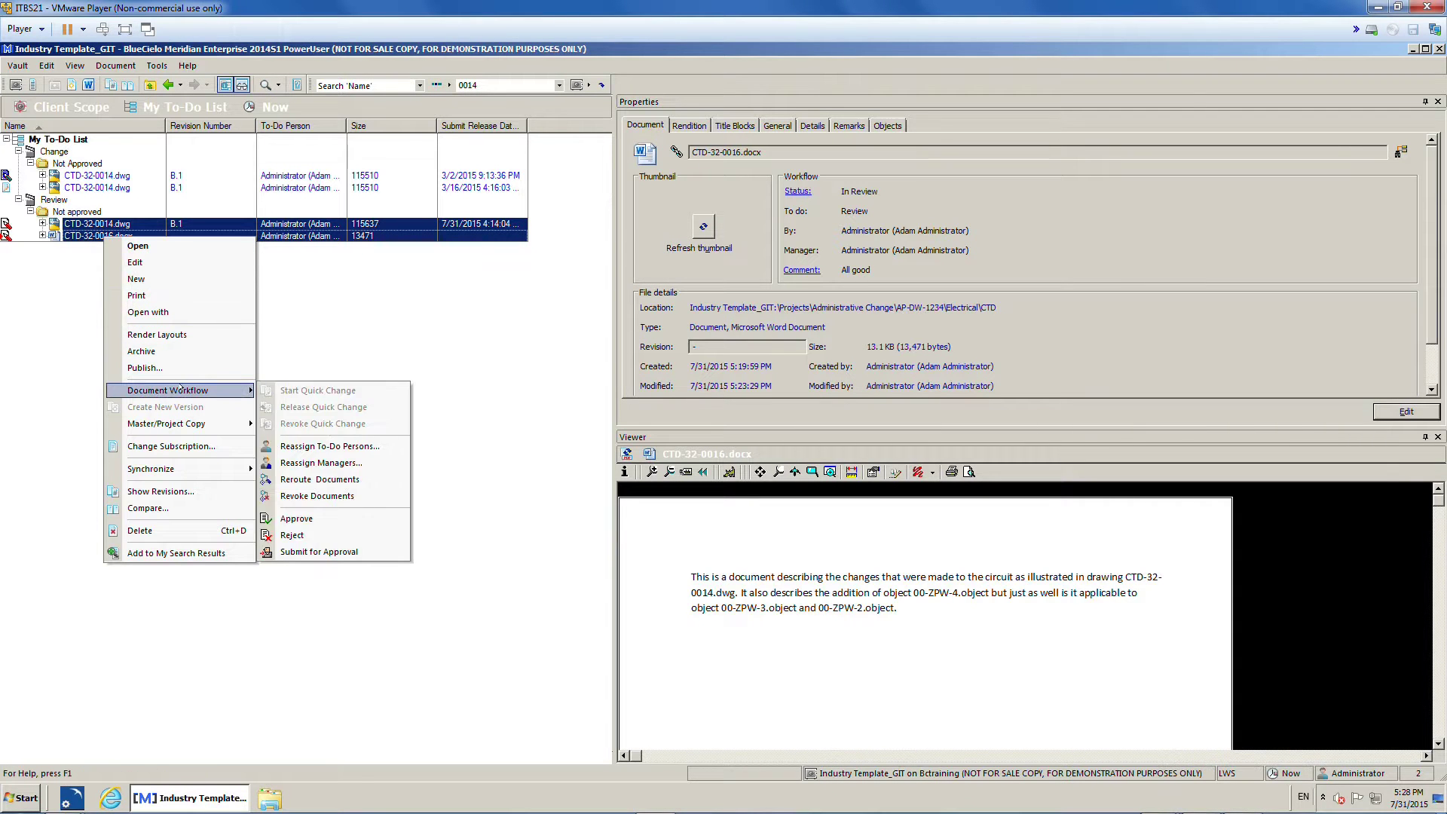
{"action": "left_click", "coordinate": [331, 552]}
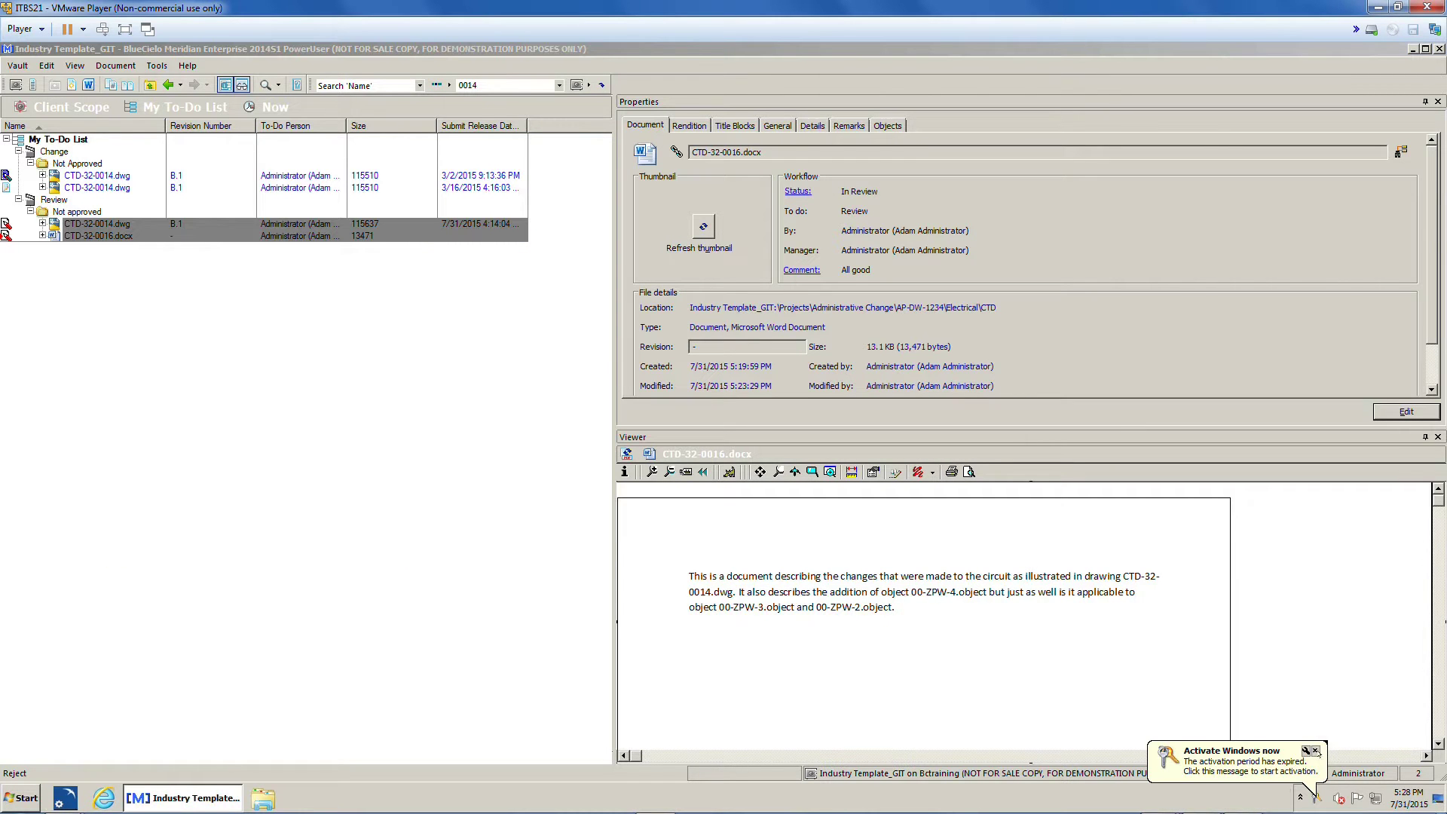
{"action": "right_click", "coordinate": [75, 228]}
{"action": "left_click", "coordinate": [172, 420]}
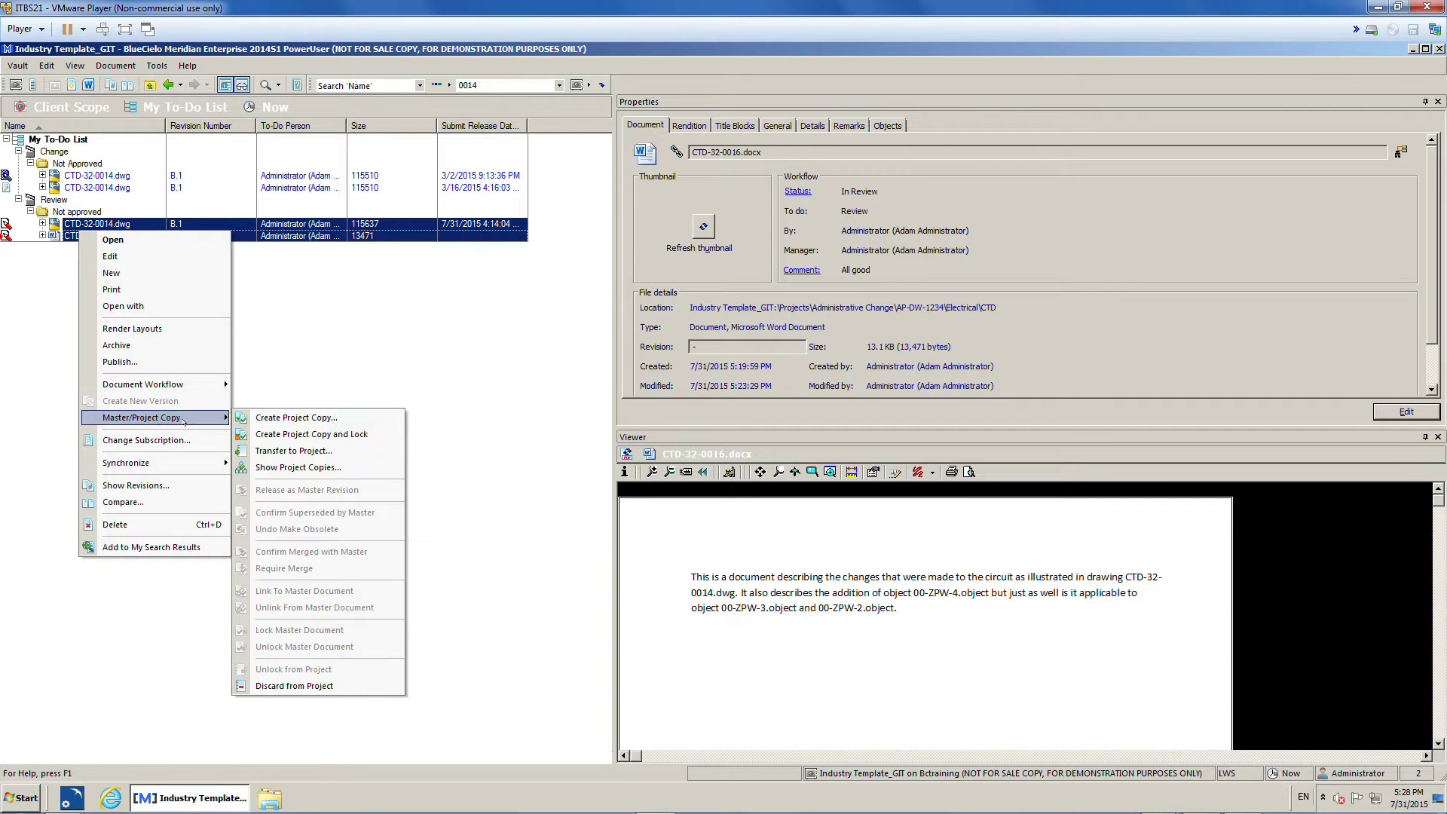
{"action": "mouse_move", "coordinate": [166, 385]}
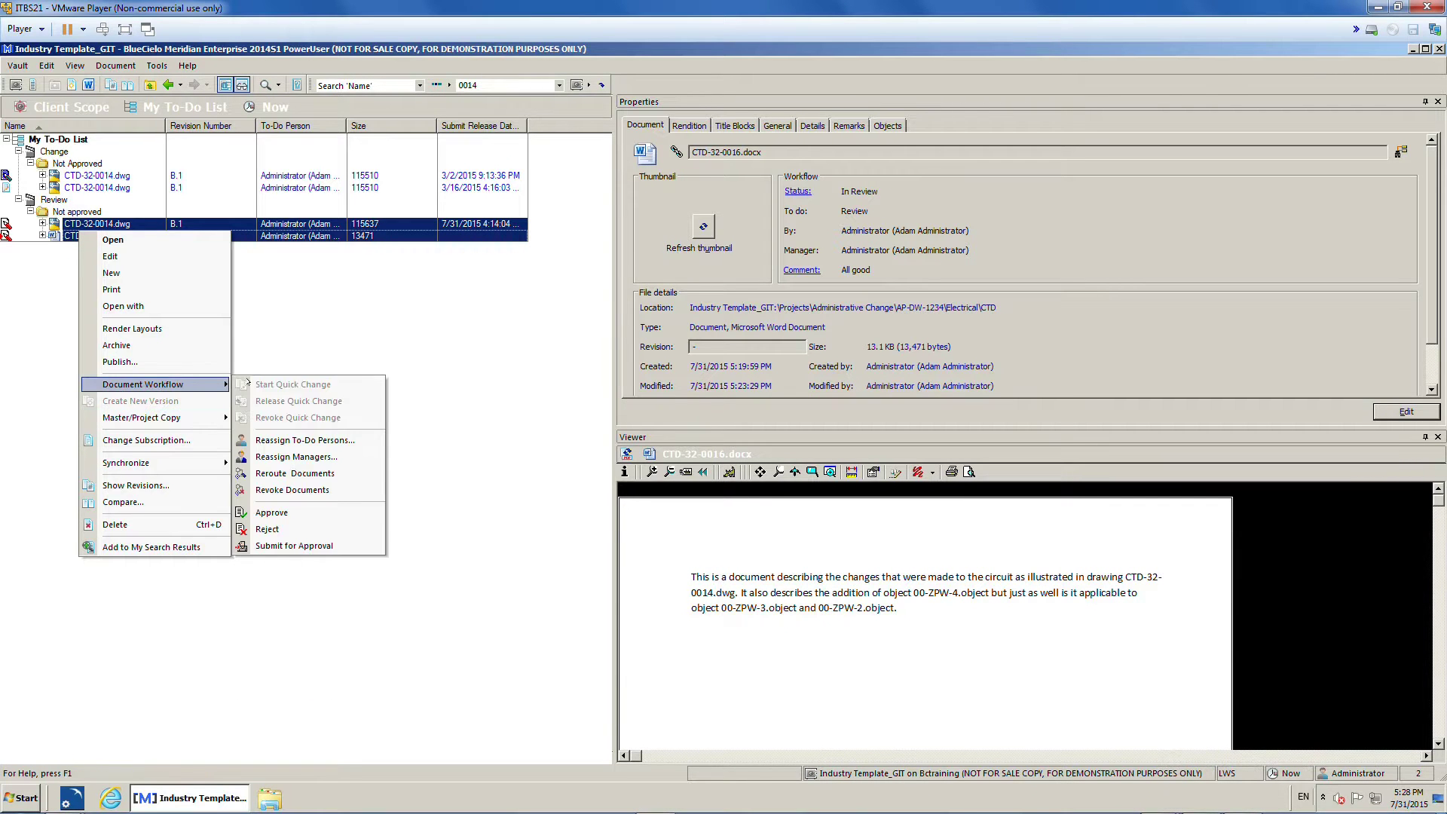
{"action": "left_click", "coordinate": [296, 513]}
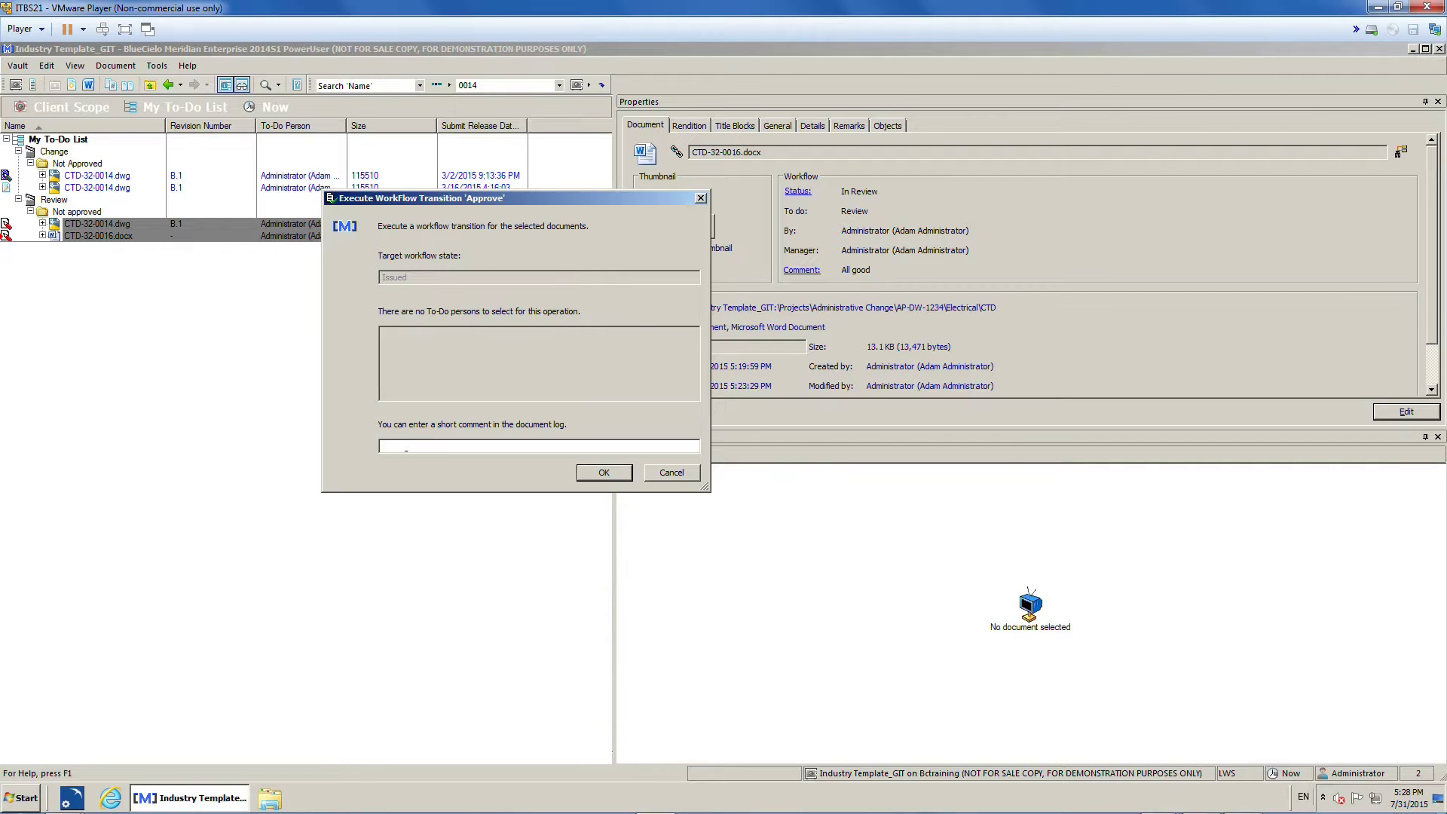
{"action": "type", "text": "Updates done"}
{"action": "left_click", "coordinate": [594, 473]}
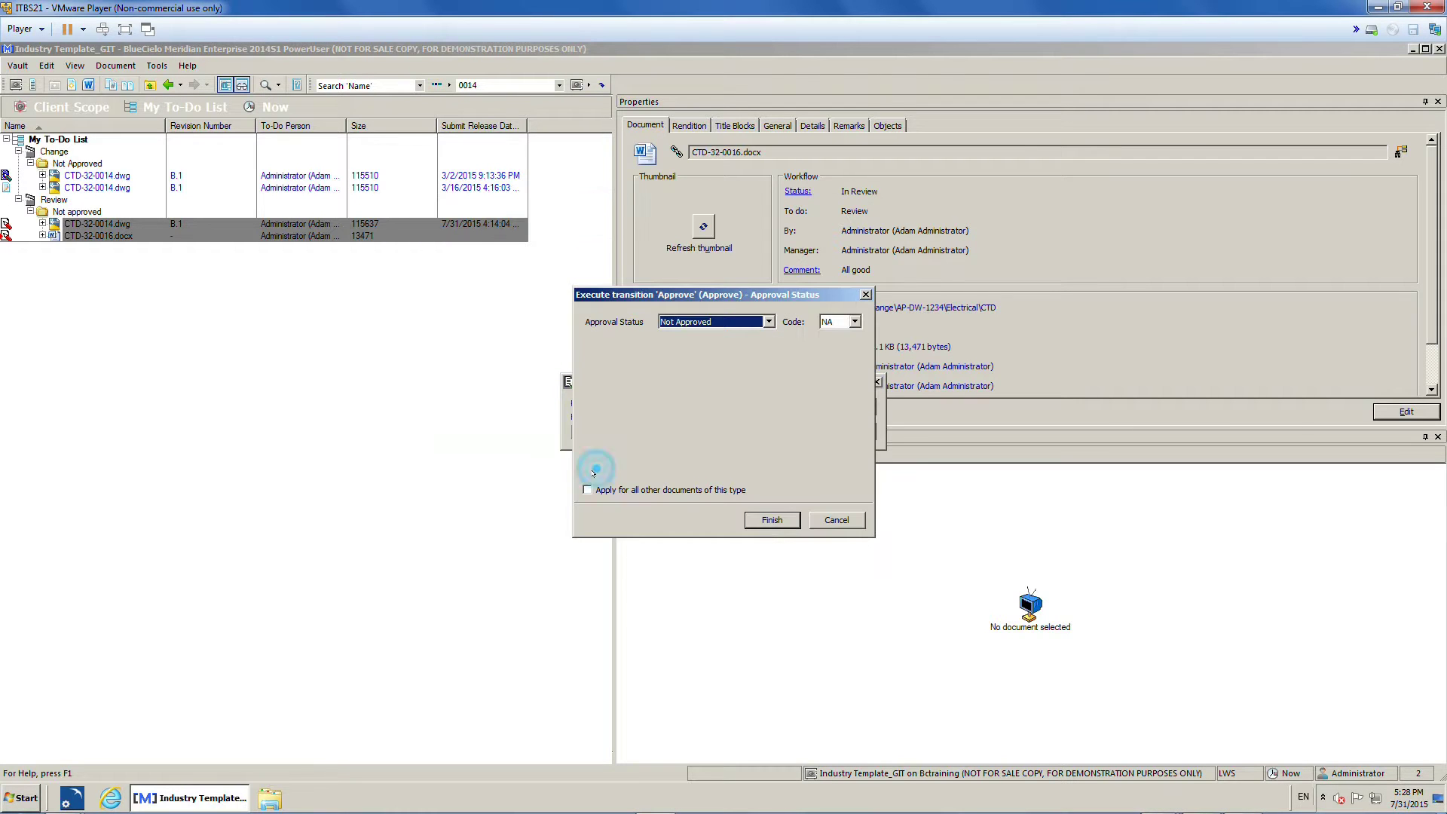
Step: Set the approval status to Approved, apply it to all other documents of this type, and finish the transition
{"action": "left_click", "coordinate": [768, 323]}
{"action": "left_click", "coordinate": [739, 345]}
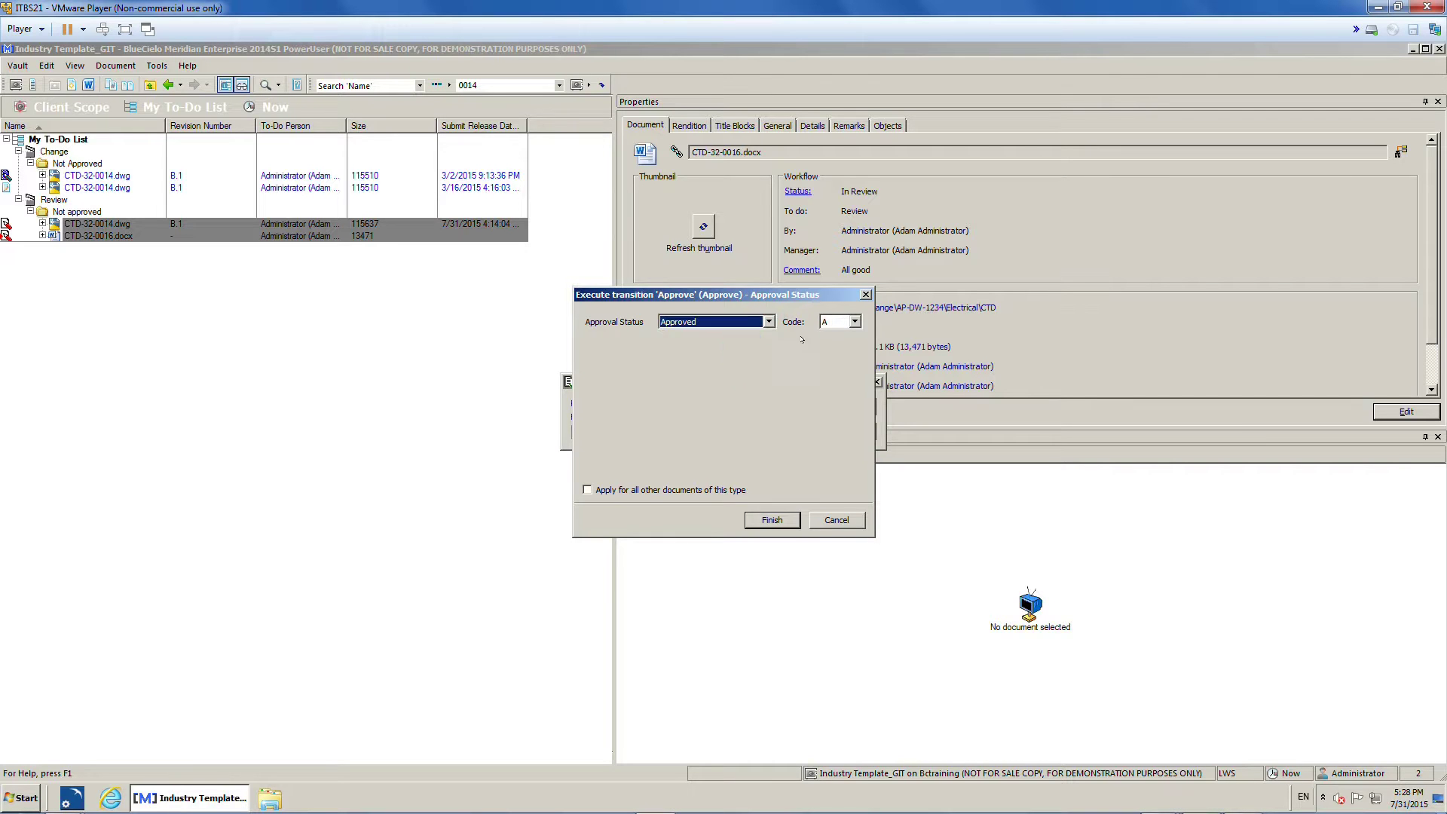
{"action": "left_click", "coordinate": [661, 488]}
{"action": "left_click", "coordinate": [772, 520]}
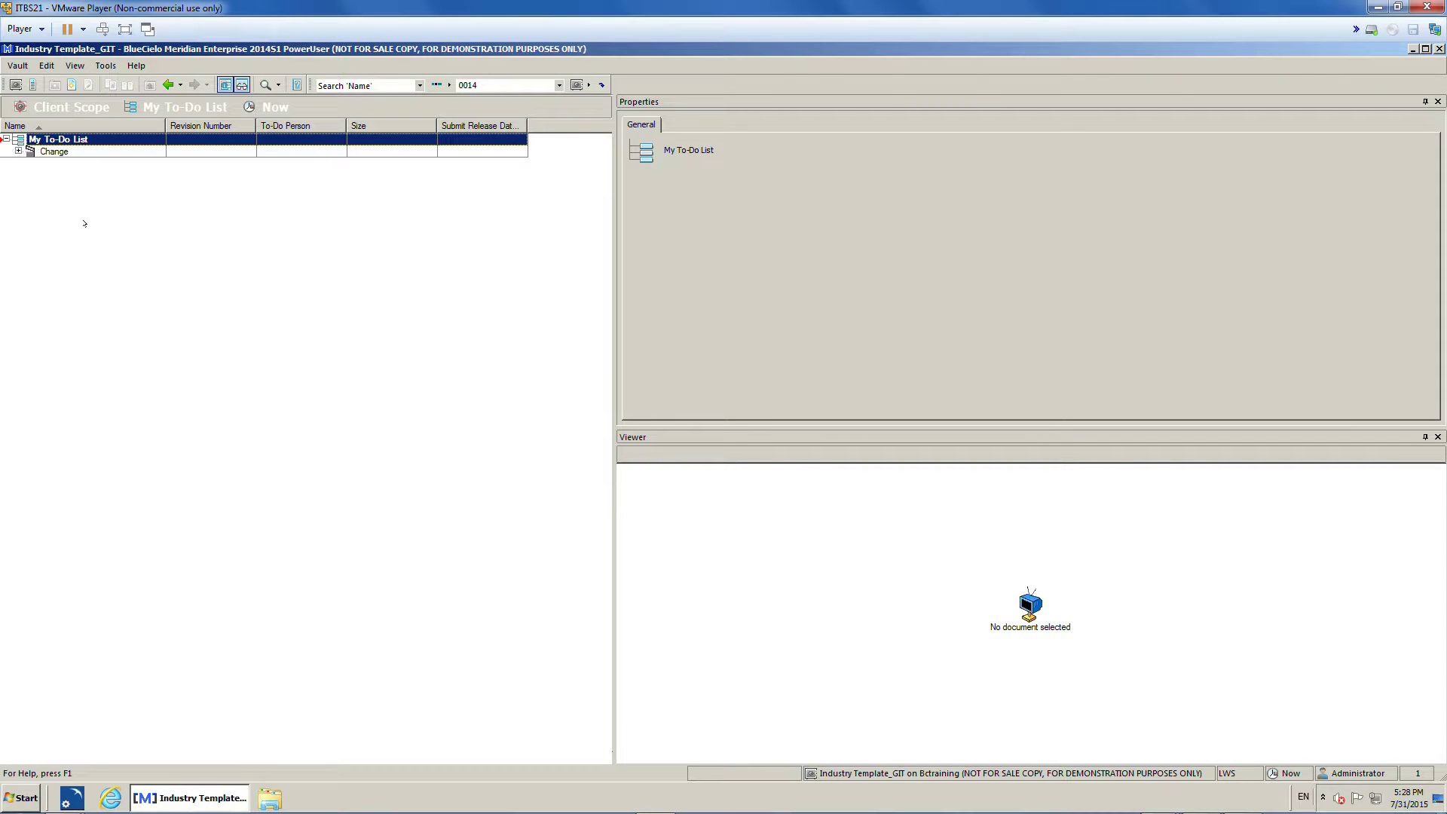
Step: In the Explorer view, expand Administrative Change project AP-DW-1234 down to Electrical CTD and check the workflow properties of both documents
{"action": "left_click", "coordinate": [185, 107]}
{"action": "left_click", "coordinate": [158, 126]}
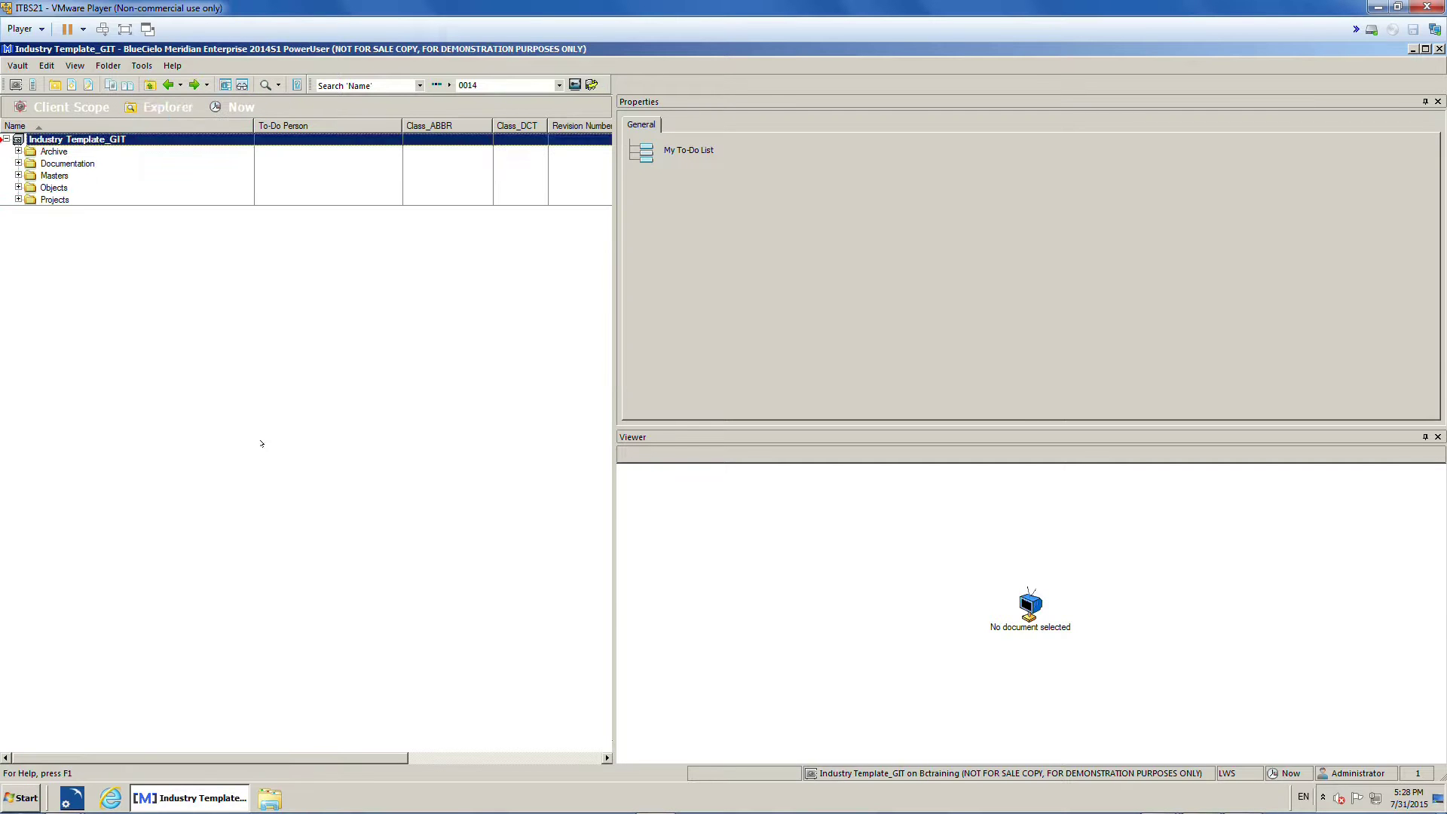
{"action": "left_click", "coordinate": [18, 199]}
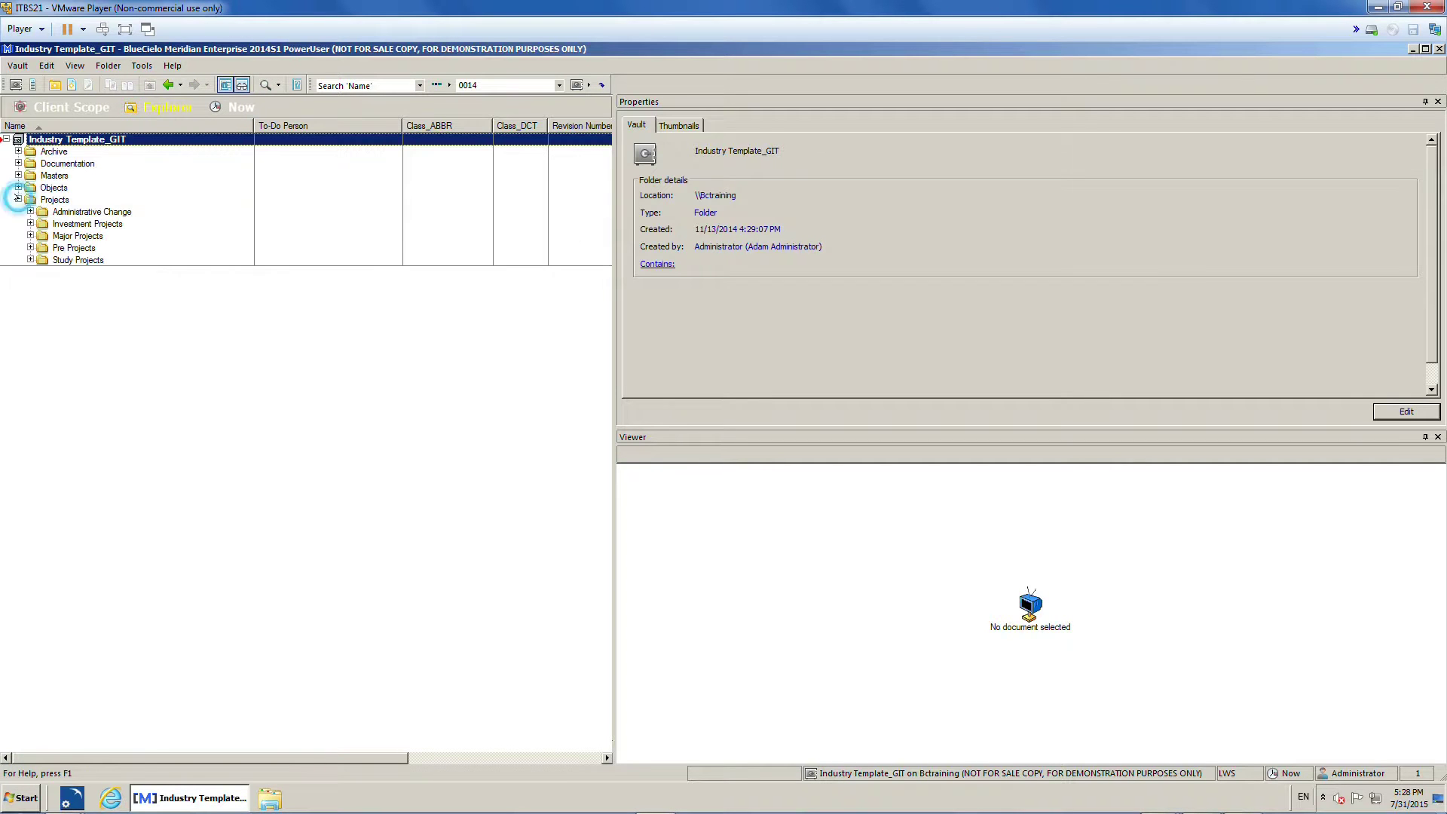
{"action": "left_click", "coordinate": [30, 212]}
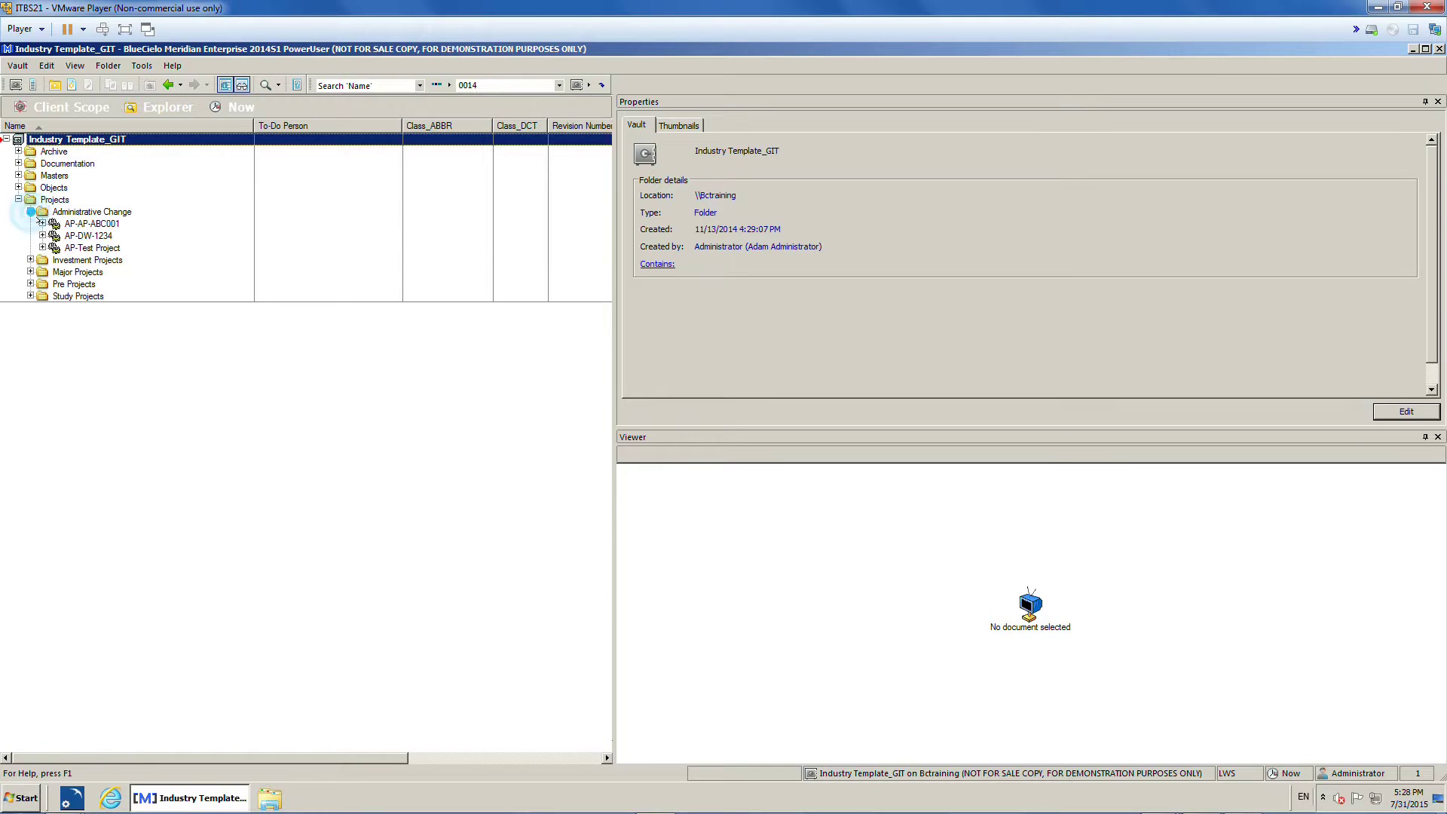
{"action": "left_click", "coordinate": [48, 236]}
{"action": "left_click", "coordinate": [43, 236]}
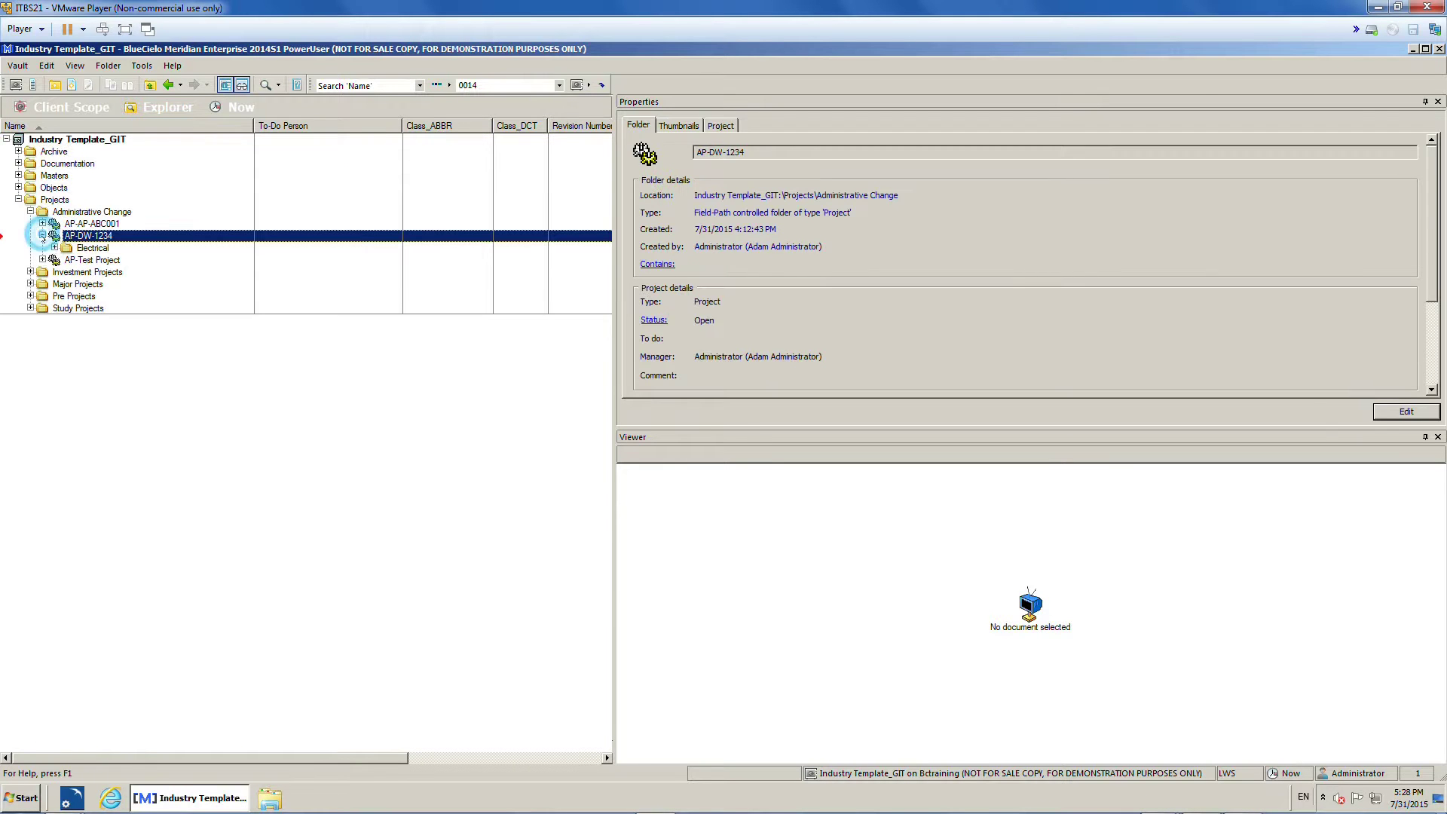
{"action": "left_click", "coordinate": [54, 248]}
{"action": "left_click", "coordinate": [66, 260]}
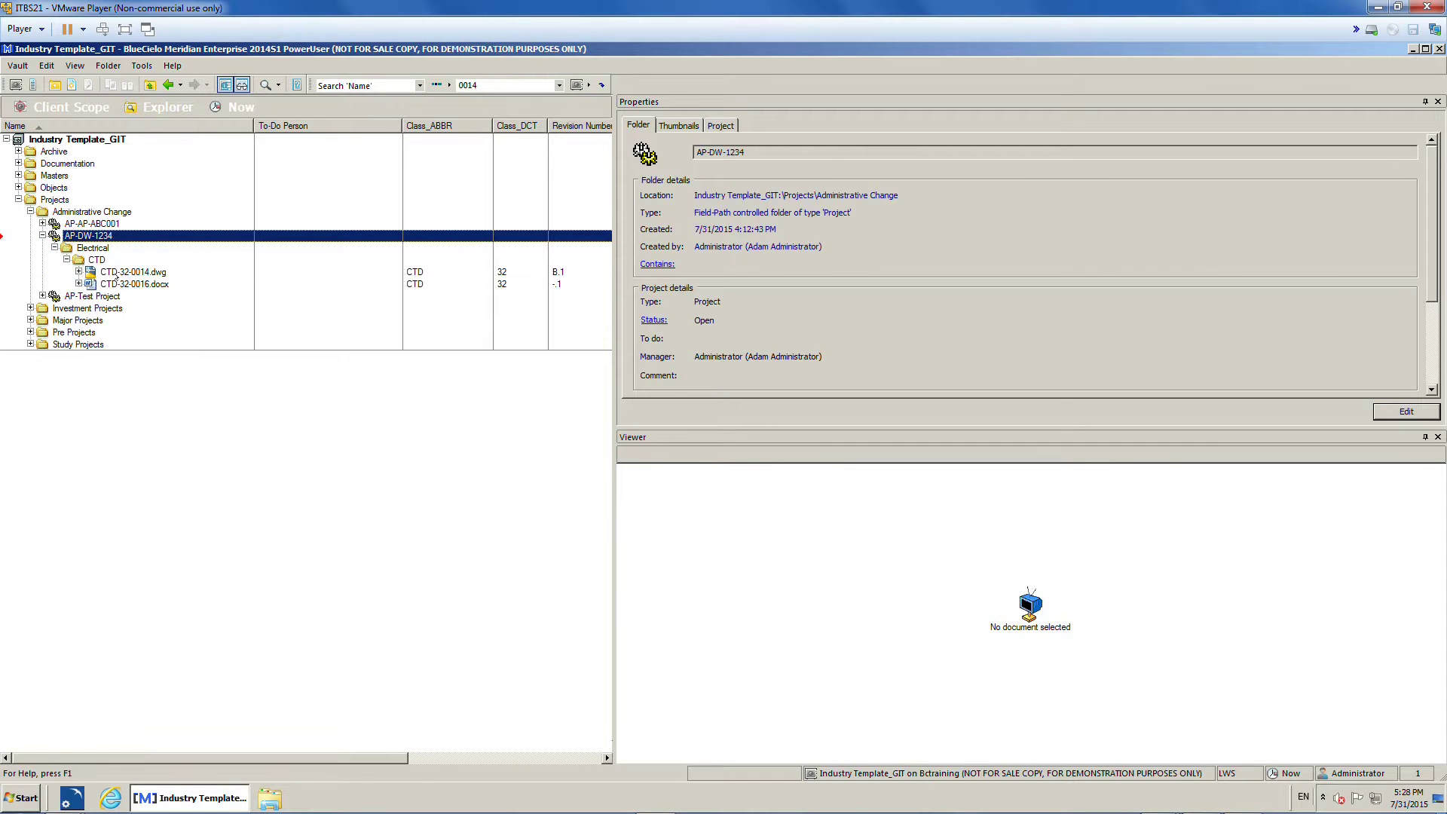
{"action": "left_click", "coordinate": [117, 272]}
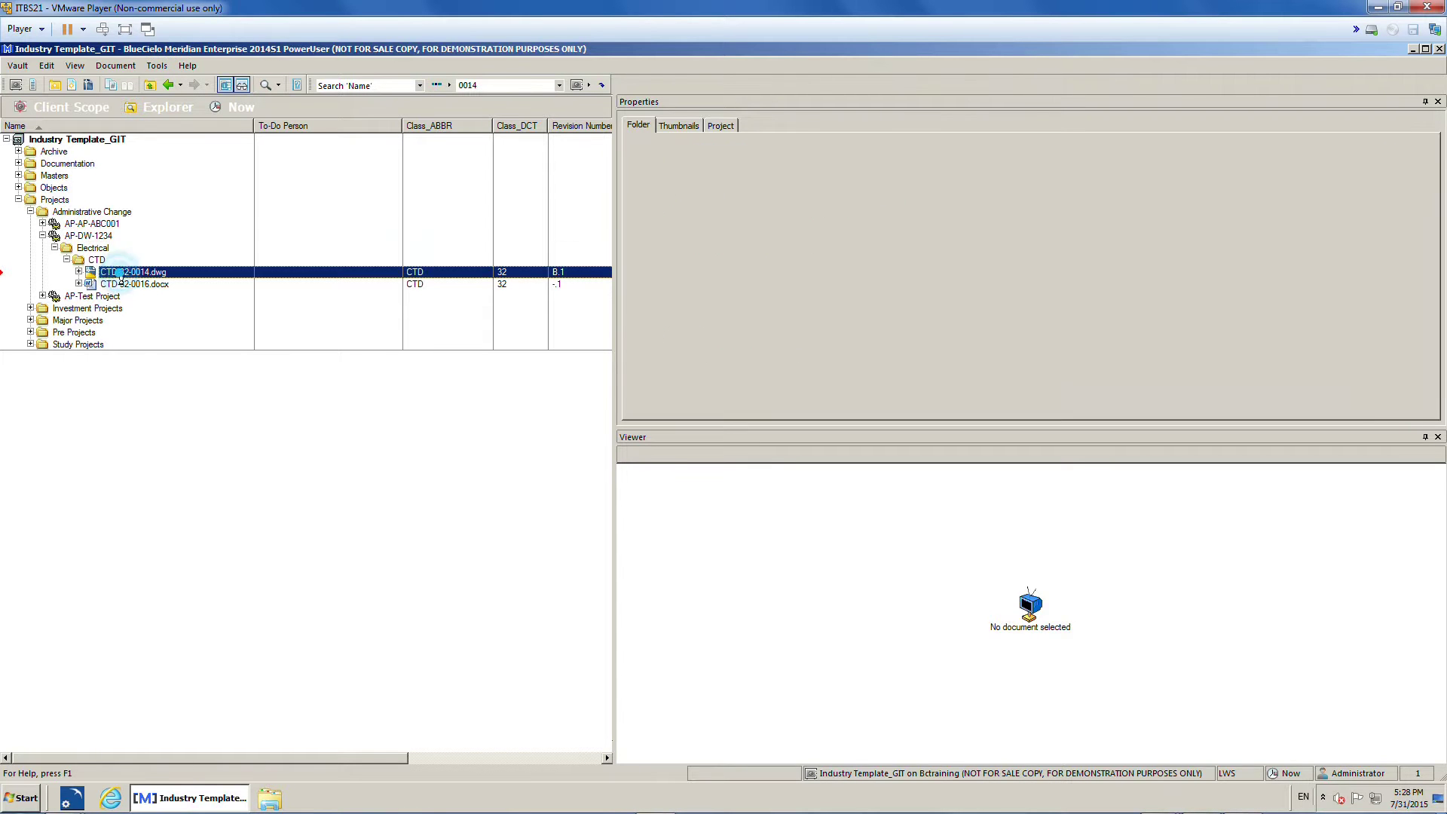
{"action": "left_click", "coordinate": [117, 284]}
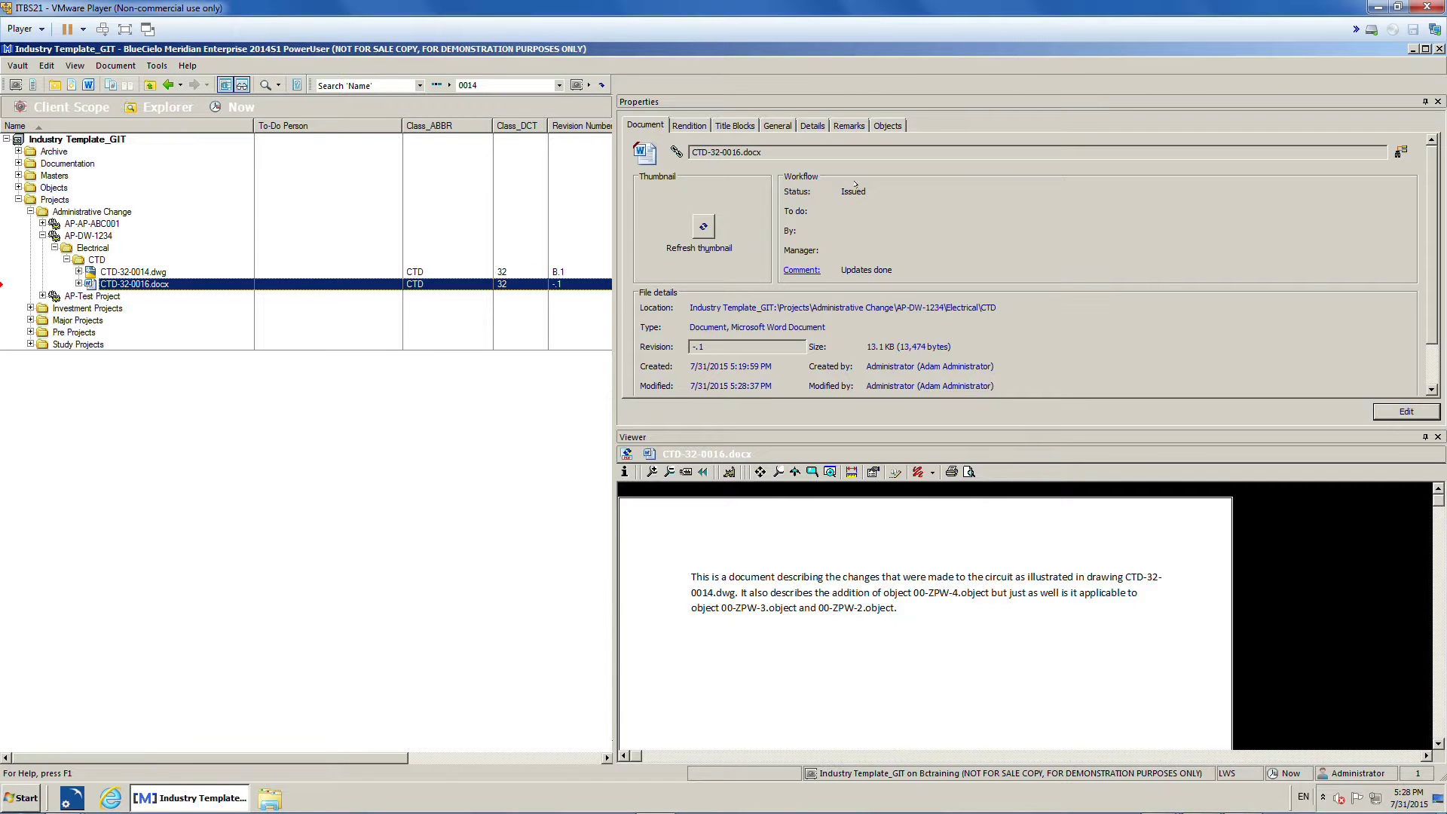
Step: Release the AP-DW-1234 project copies CTD-32-0014.dwg and CTD-32-0016.docx together as master revisions
{"action": "left_click", "coordinate": [117, 272]}
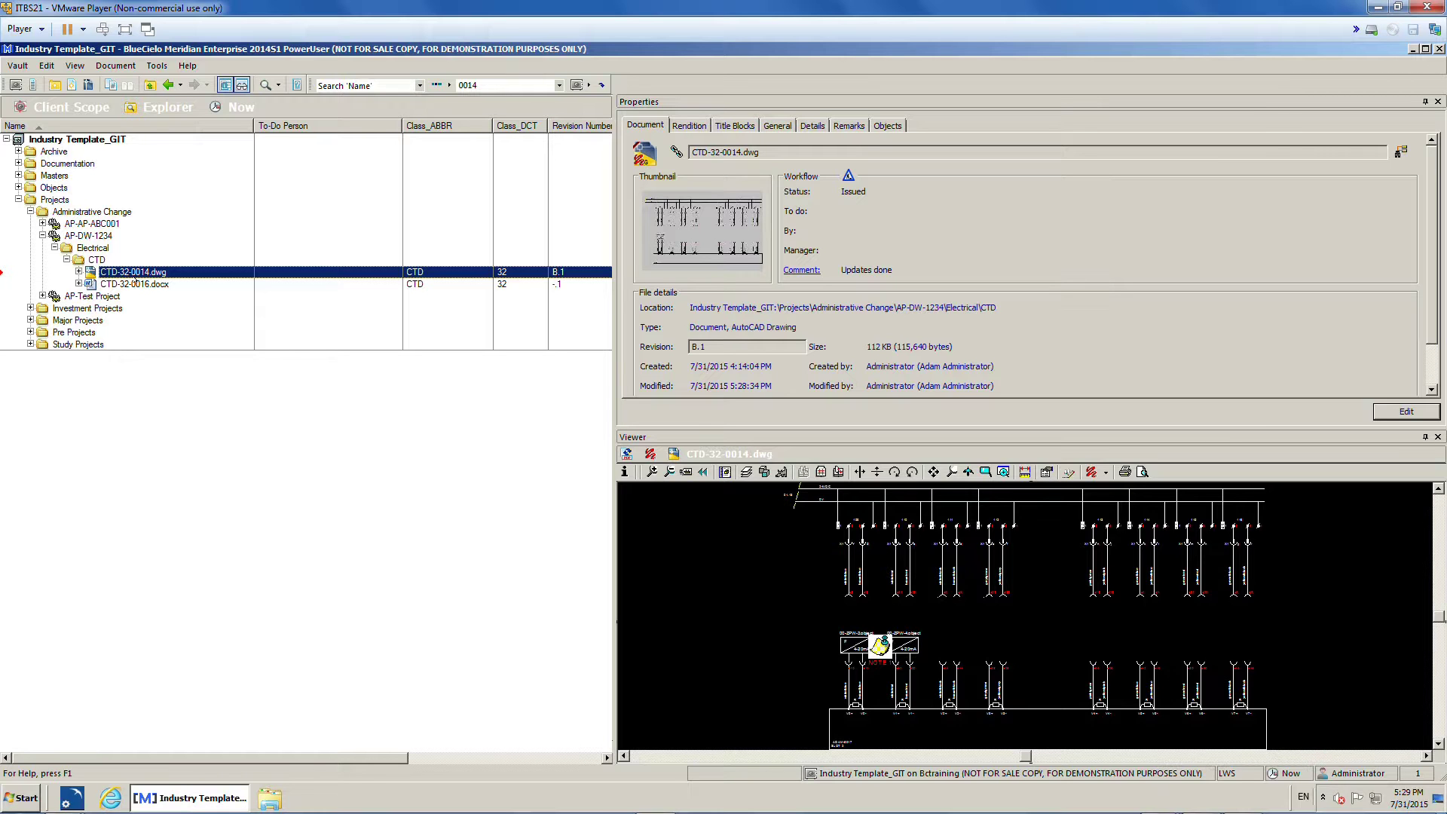
{"action": "left_click", "coordinate": [144, 285], "text": "ctrl"}
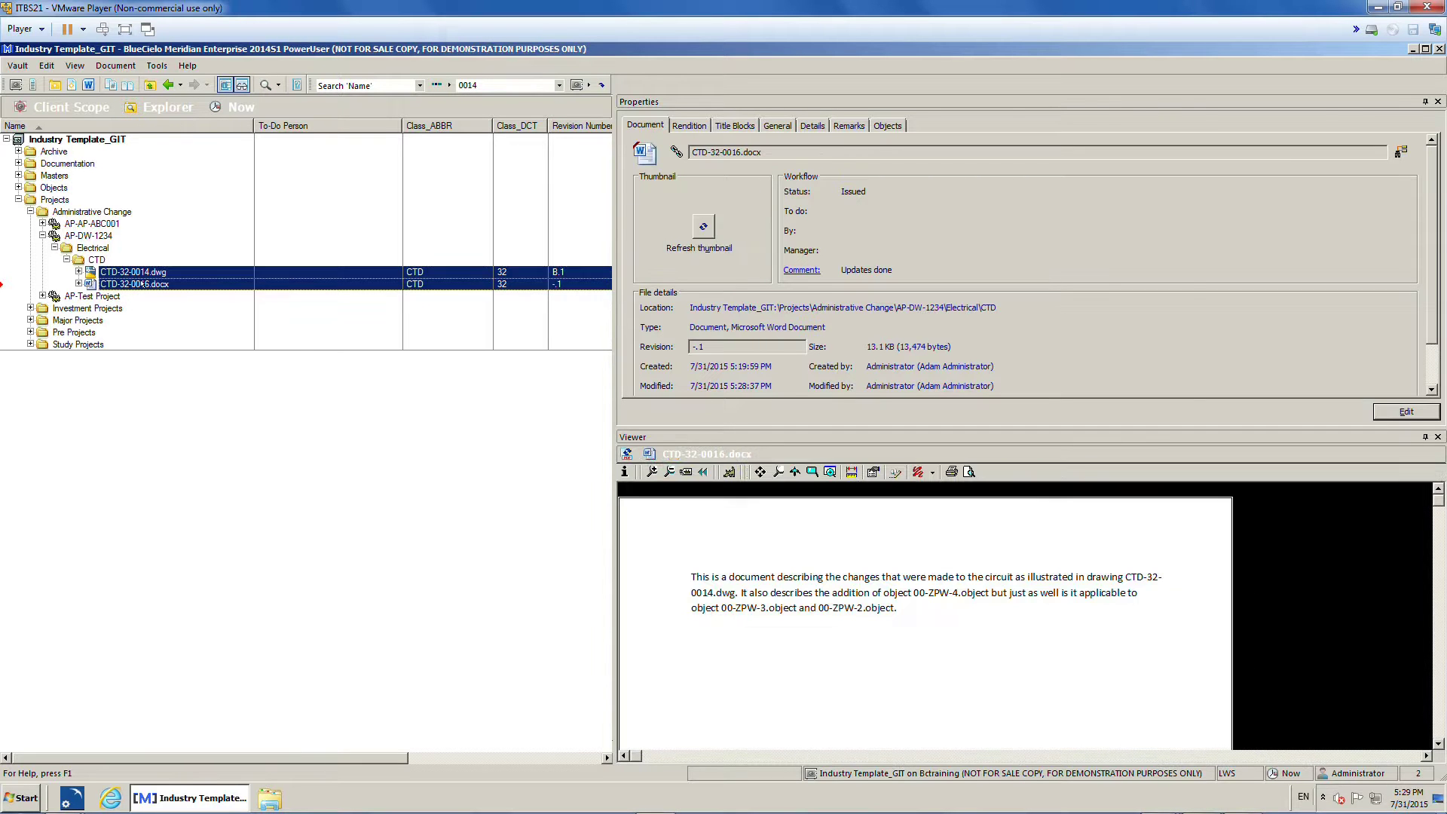
{"action": "right_click", "coordinate": [144, 284]}
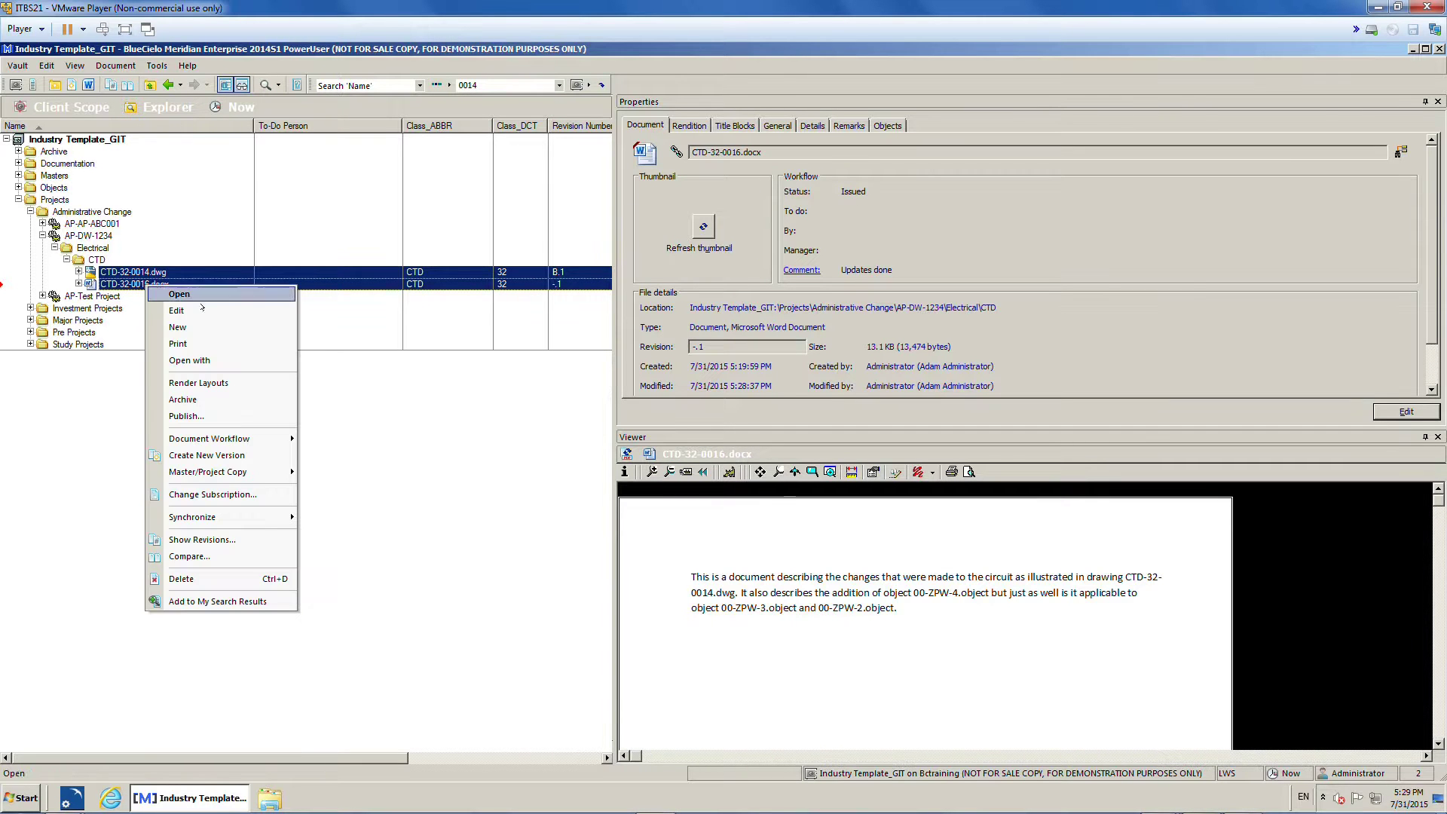
{"action": "mouse_move", "coordinate": [240, 473]}
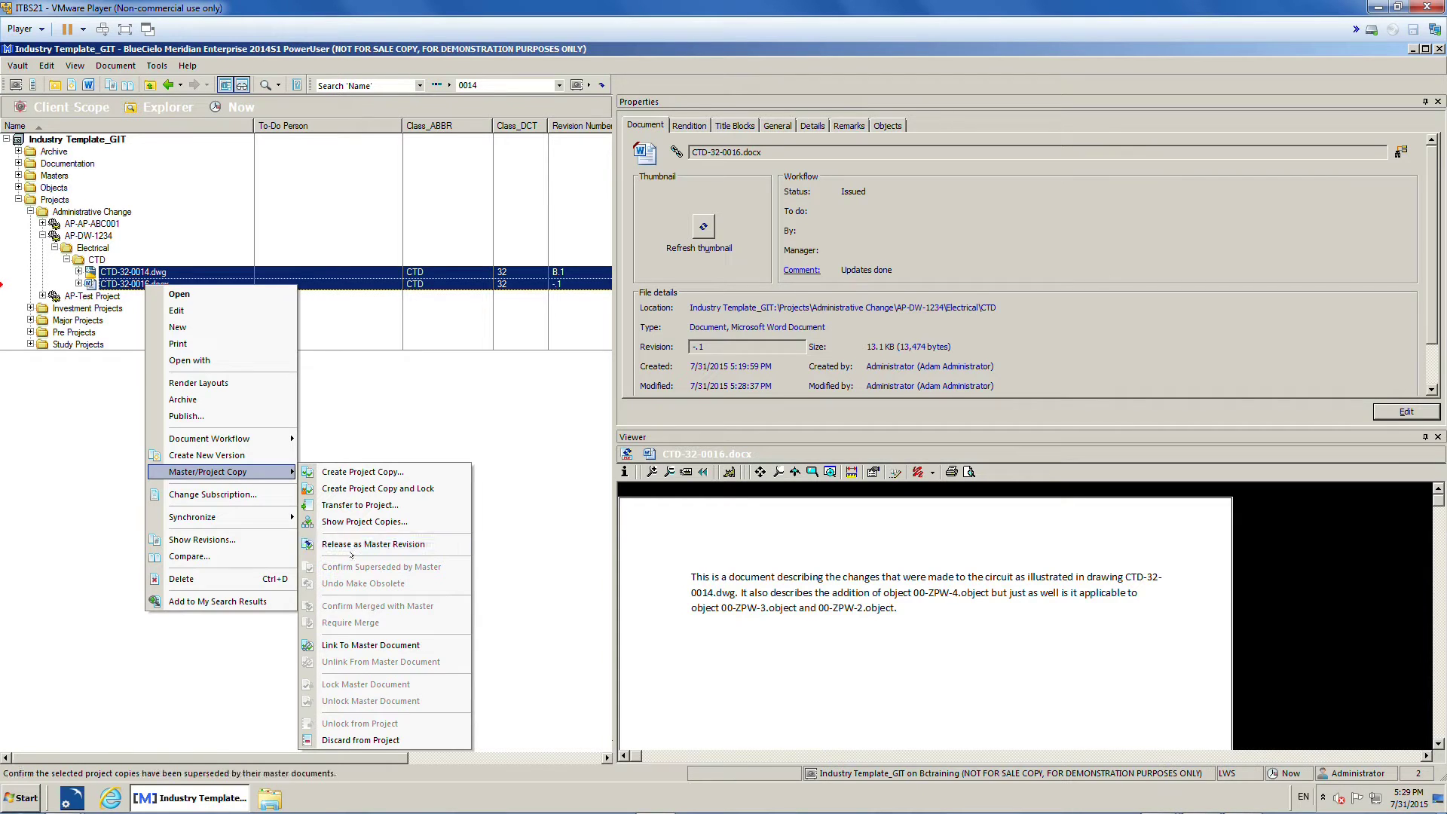
{"action": "left_click", "coordinate": [350, 544]}
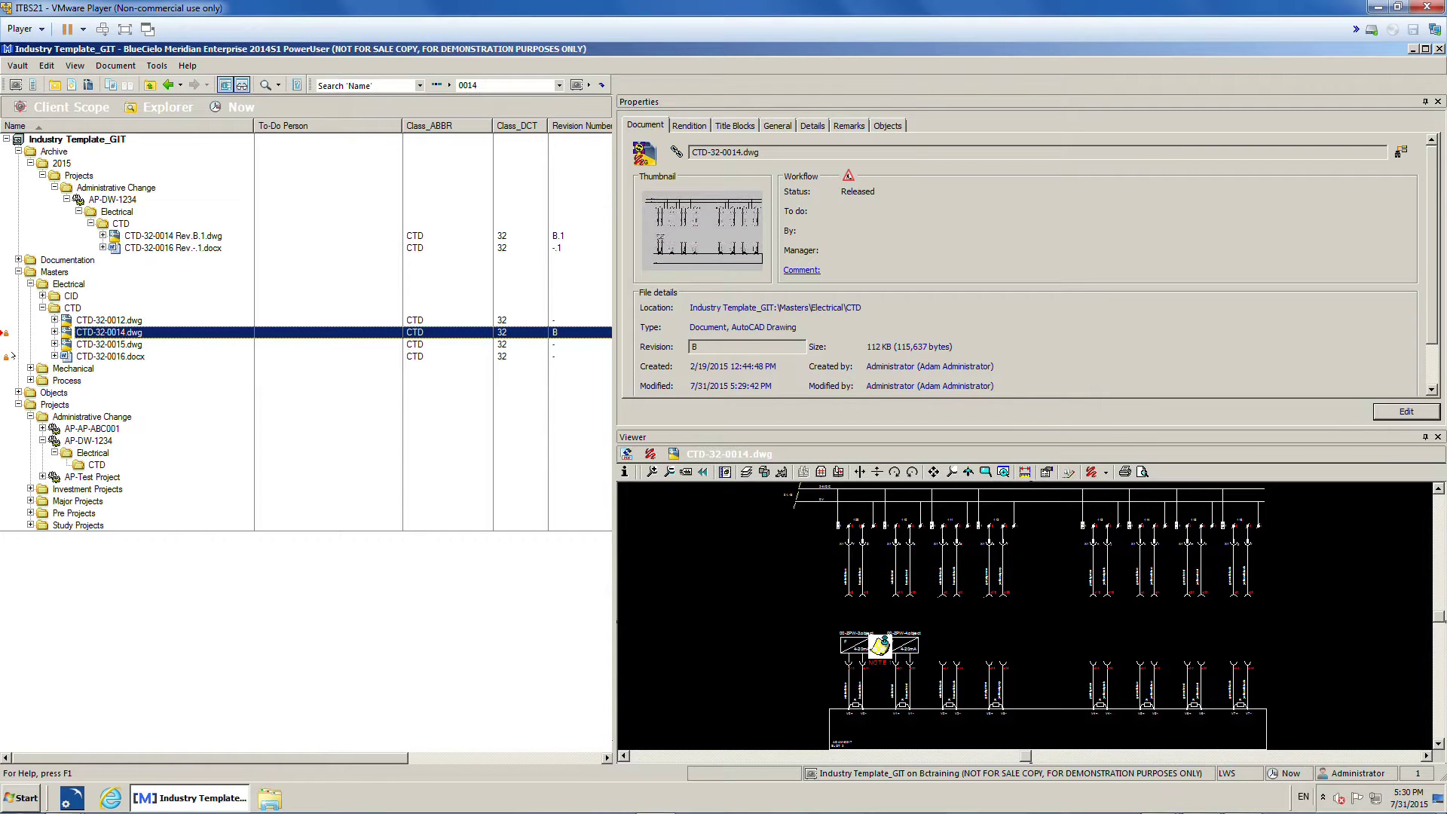
Step: Look over the released master drawing CTD-32-0014.dwg and display its rendition instead of the source drawing
{"action": "mouse_move", "coordinate": [6, 356]}
{"action": "mouse_move", "coordinate": [4, 332]}
{"action": "mouse_move", "coordinate": [970, 630]}
{"action": "left_mouse_down"}
{"action": "mouse_move", "coordinate": [969, 585]}
{"action": "mouse_move", "coordinate": [980, 614]}
{"action": "mouse_move", "coordinate": [932, 592]}
{"action": "mouse_move", "coordinate": [938, 613]}
{"action": "left_mouse_up"}
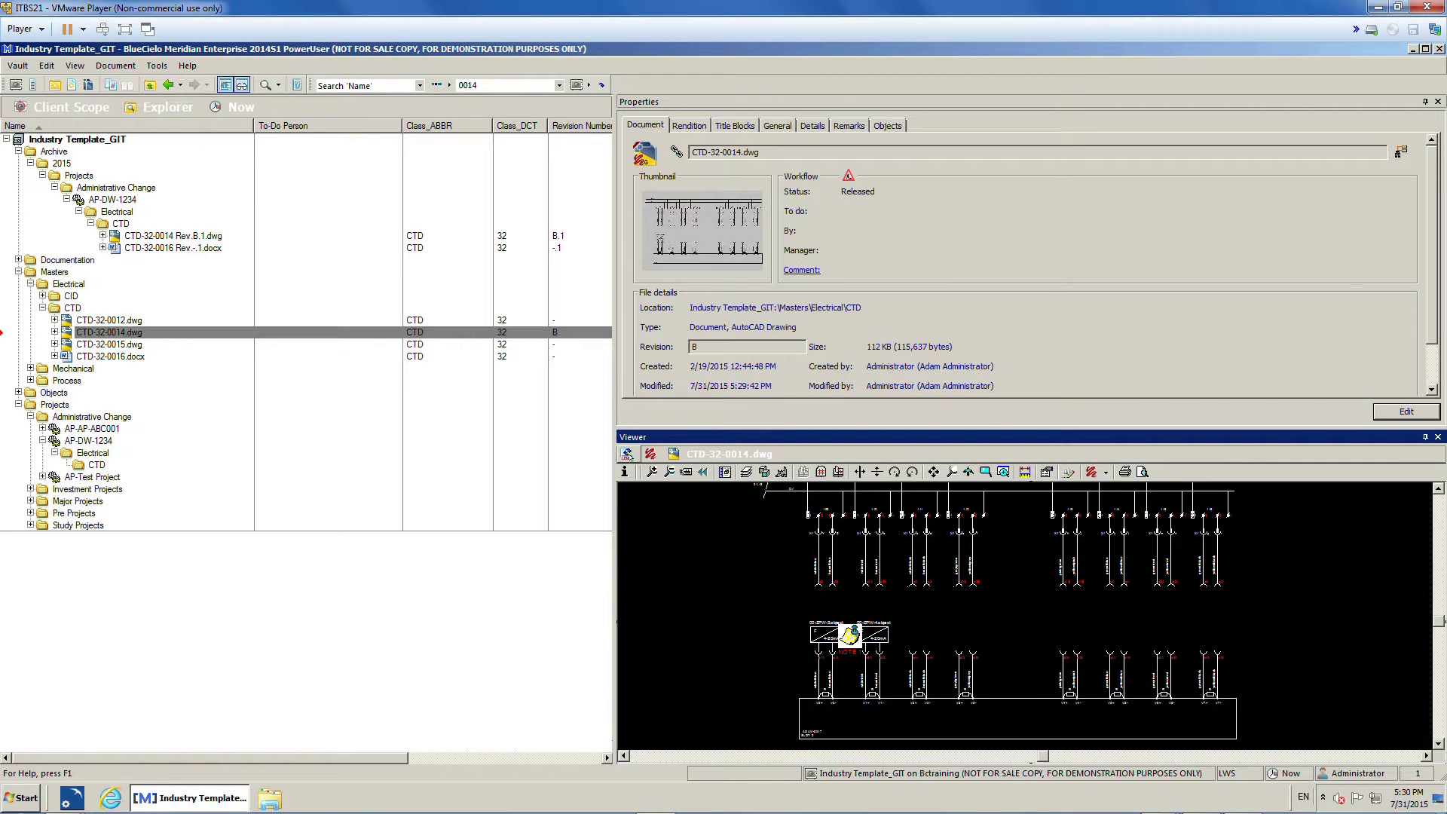
{"action": "left_click", "coordinate": [626, 454]}
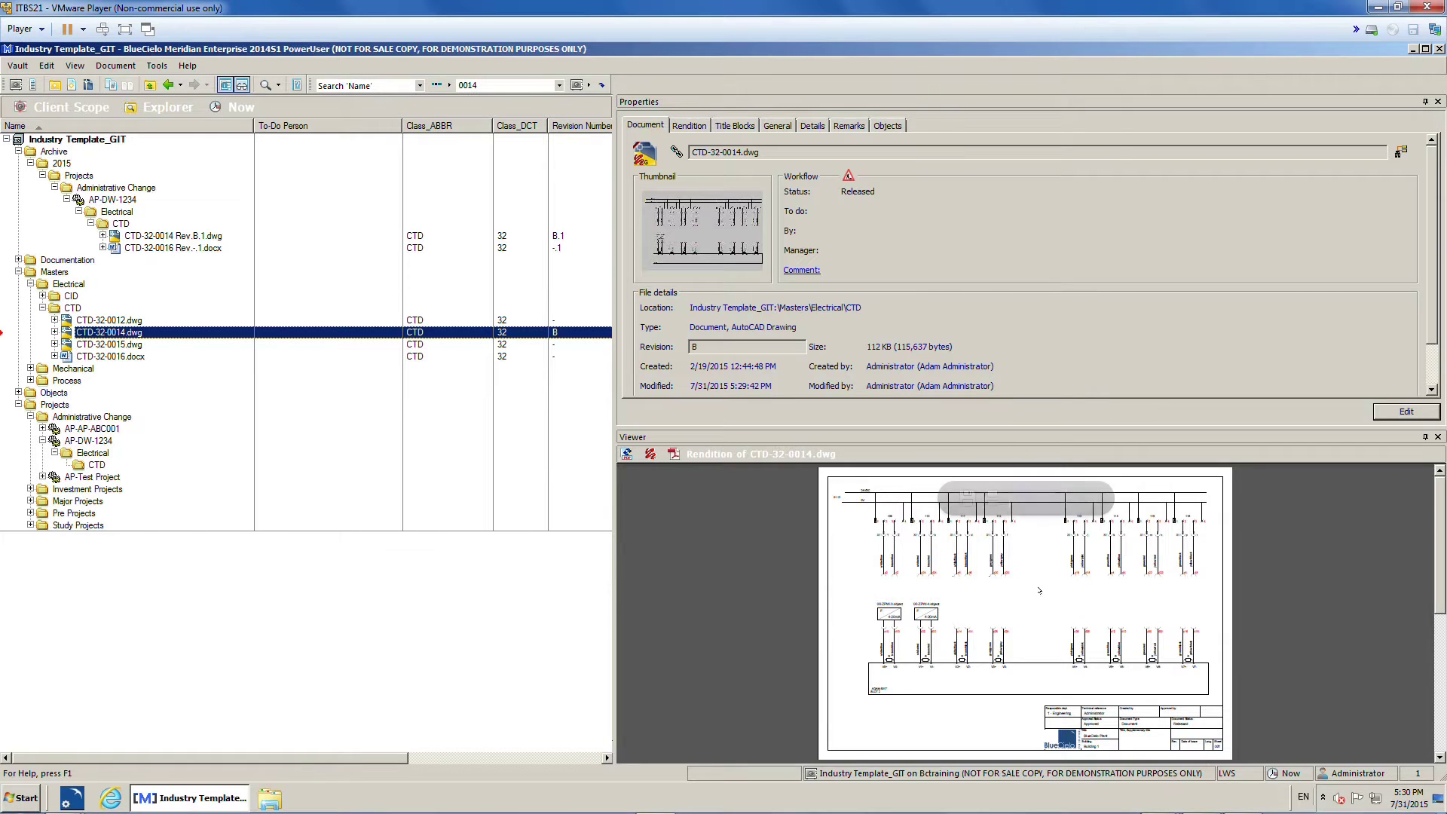
Step: Examine the title block in the rendition of master drawing CTD-32-0014.dwg and switch back to the source drawing
{"action": "left_click", "coordinate": [1048, 491]}
{"action": "left_click", "coordinate": [1049, 490]}
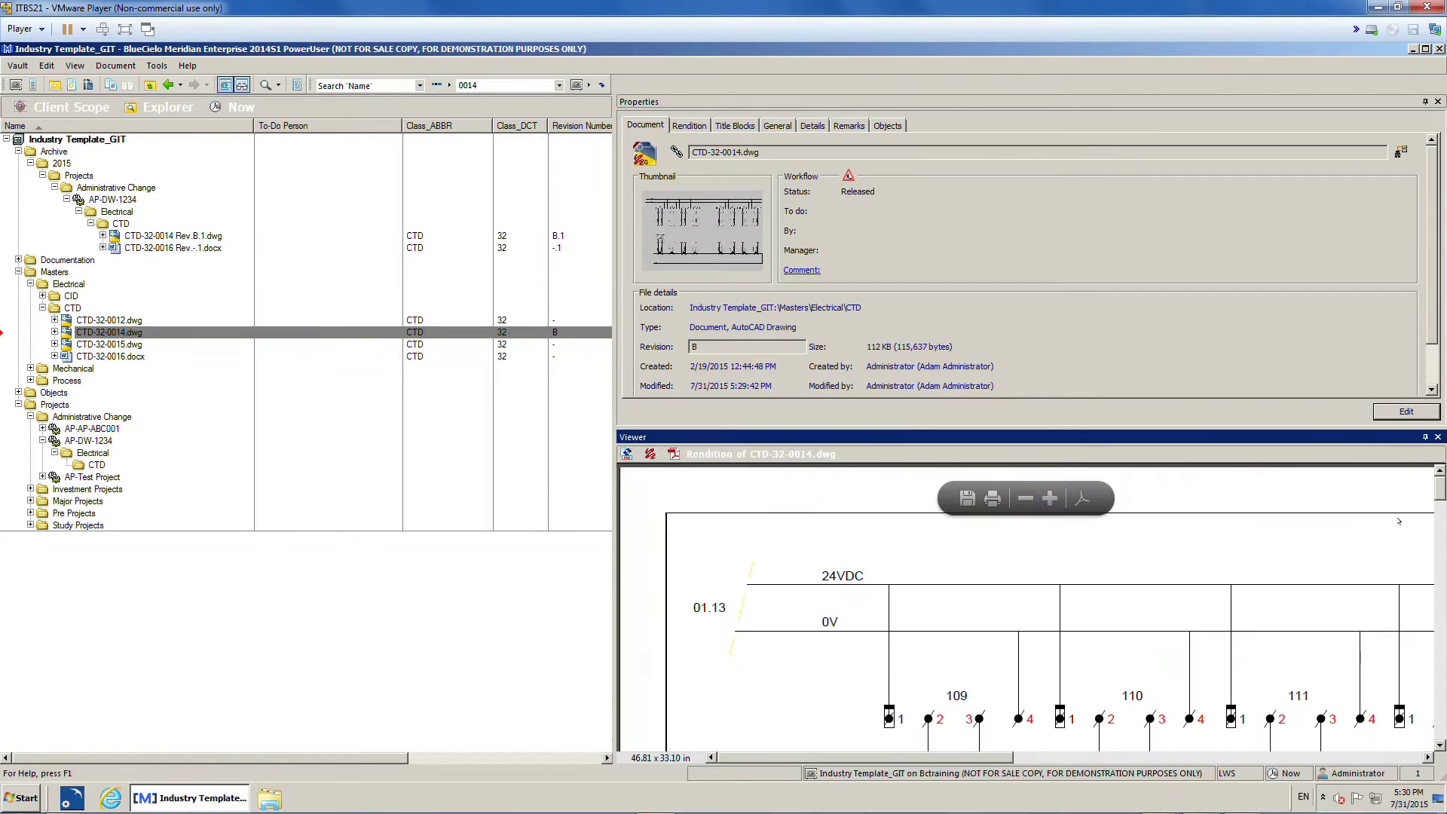
{"action": "left_click_drag", "start_coordinate": [1436, 490], "coordinate": [1438, 649]}
{"action": "left_click_drag", "start_coordinate": [979, 757], "coordinate": [1127, 767]}
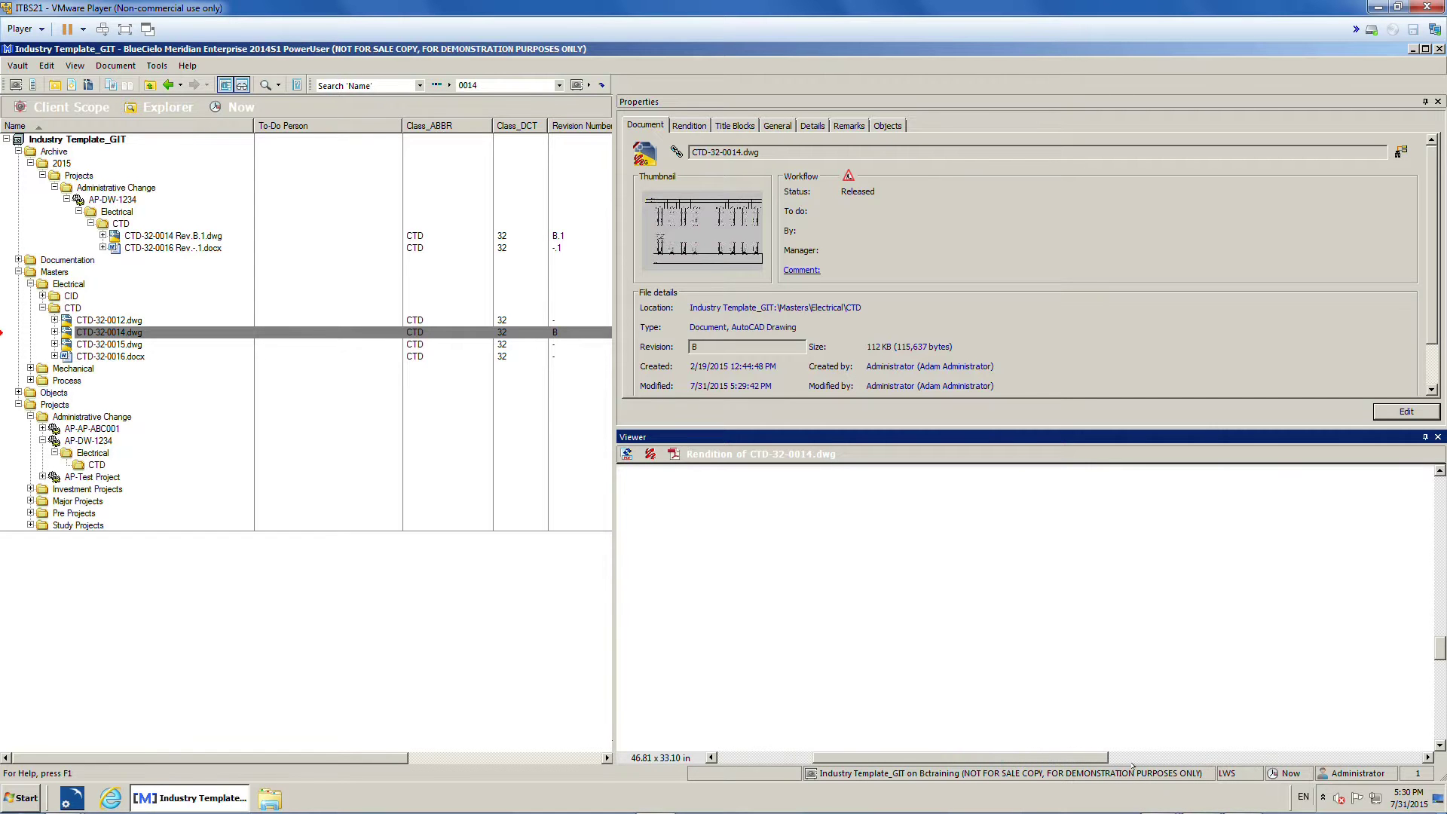
{"action": "mouse_move", "coordinate": [1443, 640]}
{"action": "left_mouse_down"}
{"action": "mouse_move", "coordinate": [1442, 577]}
{"action": "mouse_move", "coordinate": [1441, 606]}
{"action": "left_mouse_up"}
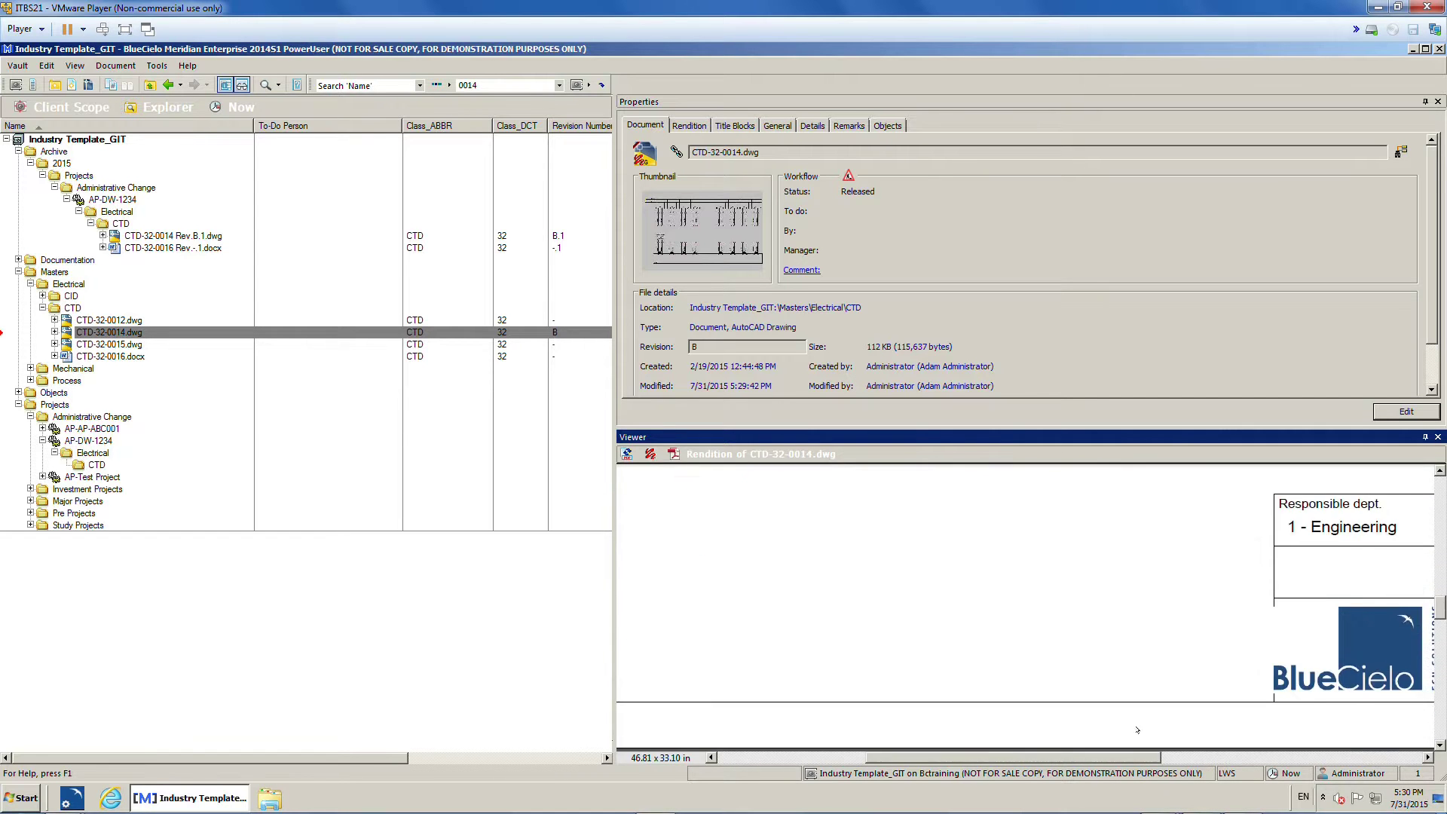
{"action": "left_click_drag", "start_coordinate": [1007, 758], "coordinate": [1141, 758]}
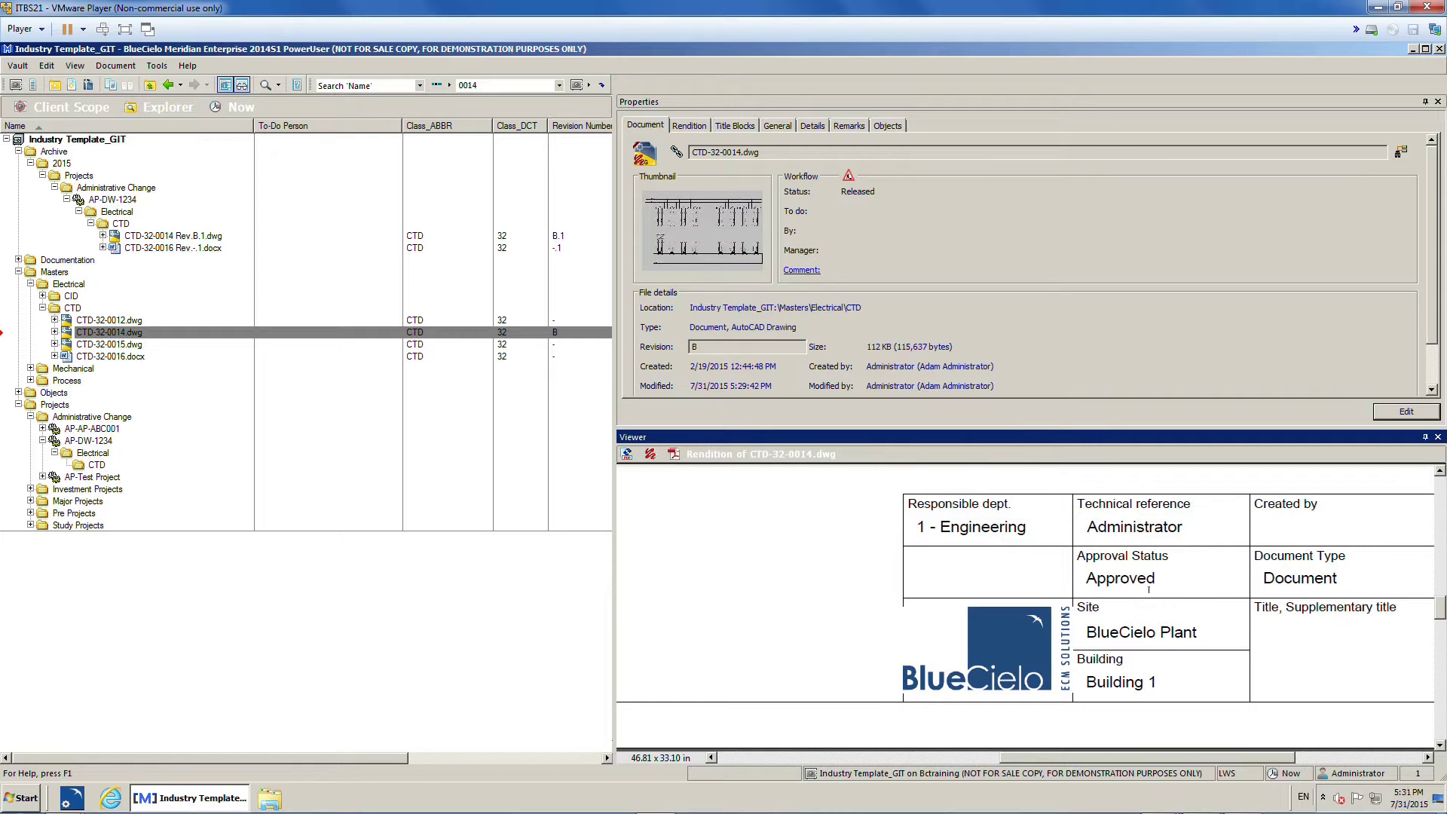
{"action": "left_click", "coordinate": [625, 455]}
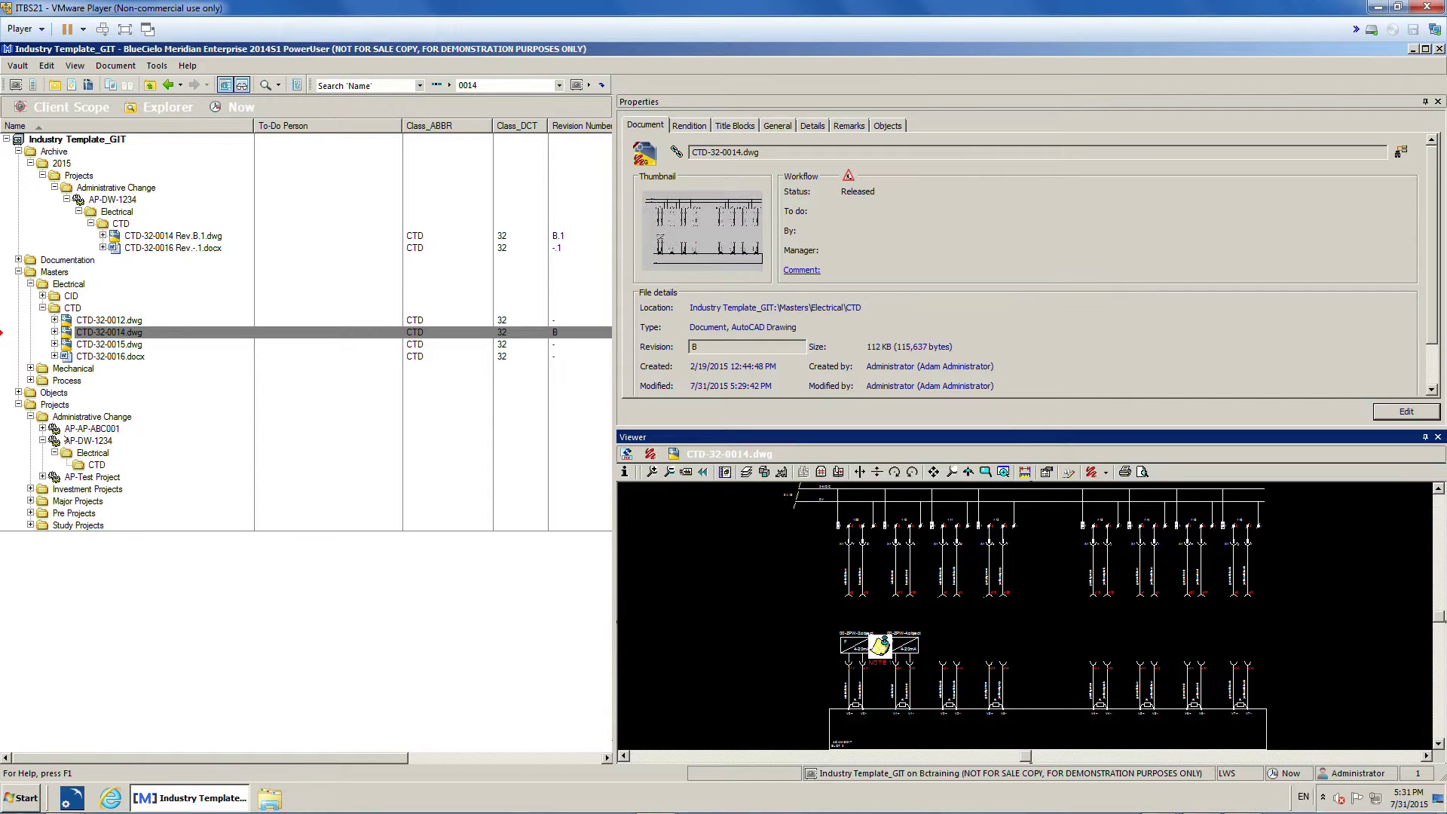
Step: Check the AP-DW-1234 project's CTD folder and the archived copies CTD-32-0014 Rev.B.1.dwg and CTD-32-0016 Rev.-.1.docx
{"action": "left_click", "coordinate": [96, 464]}
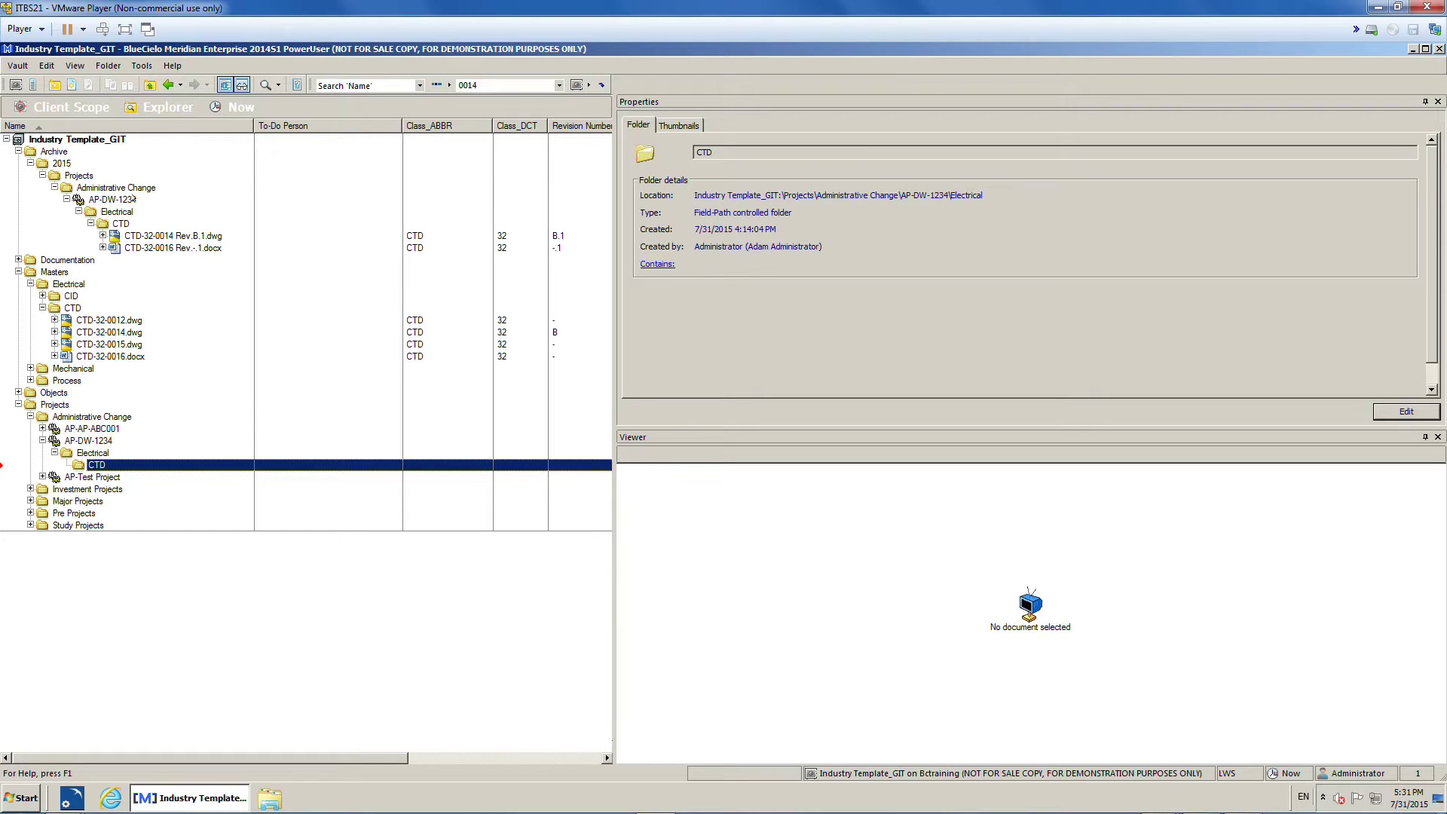
{"action": "left_click", "coordinate": [141, 236]}
{"action": "left_click", "coordinate": [145, 248]}
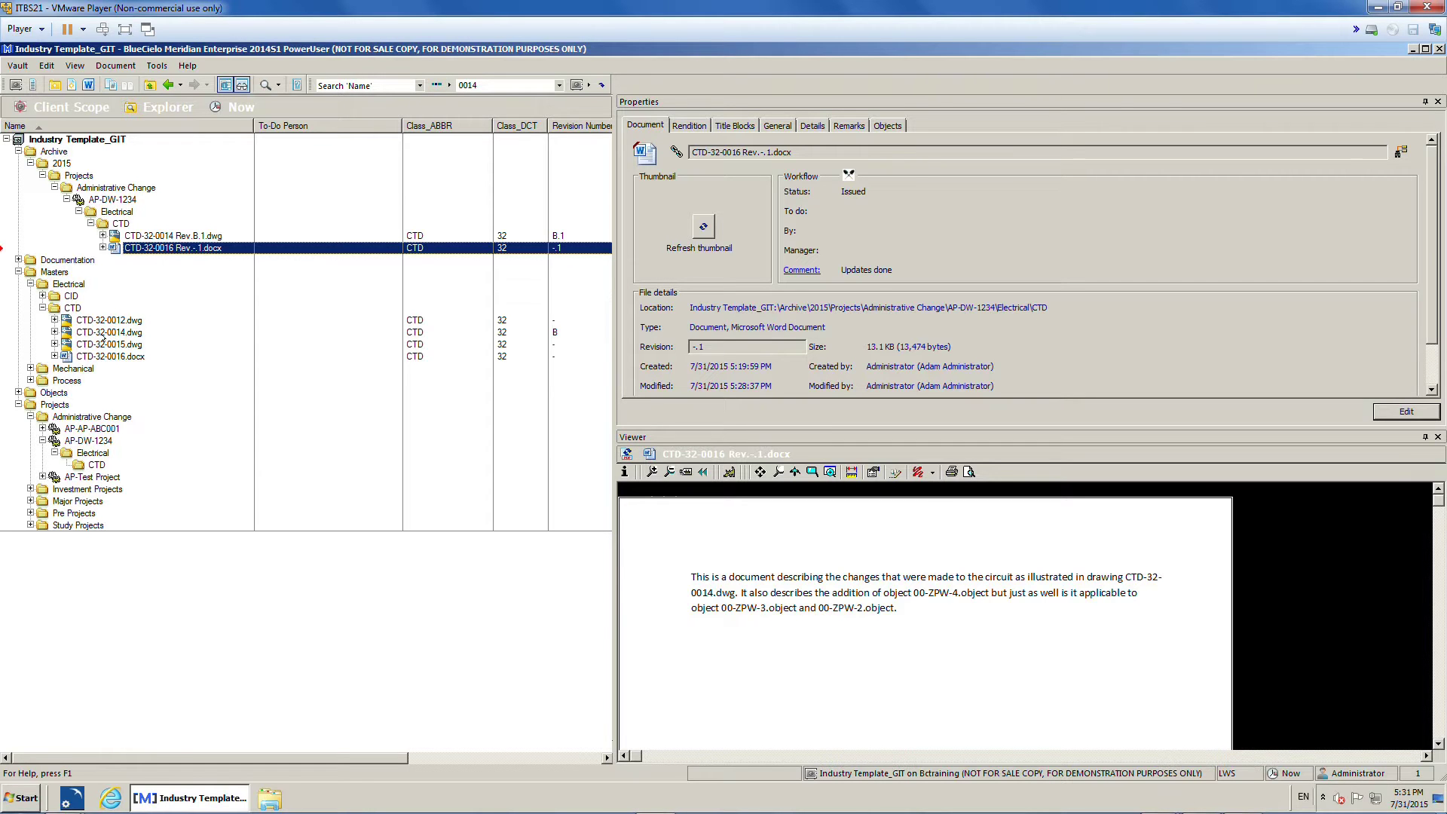
Step: Collapse the Masters, Projects and Archive branches and the Industry Template_GIT vault itself in the Explorer view
{"action": "left_click", "coordinate": [68, 139]}
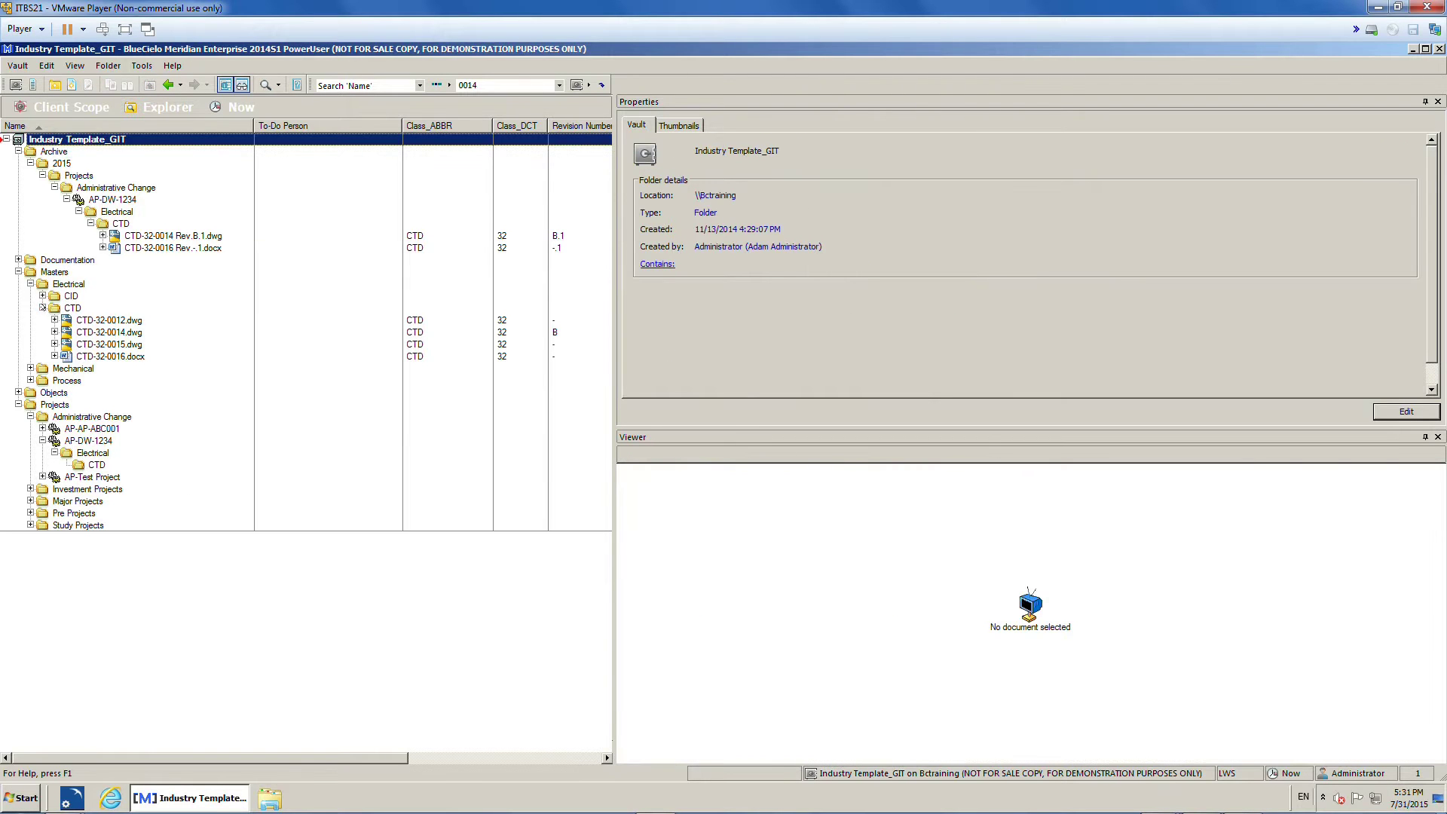
{"action": "left_click", "coordinate": [42, 308]}
{"action": "left_click", "coordinate": [30, 284]}
{"action": "left_click", "coordinate": [18, 271]}
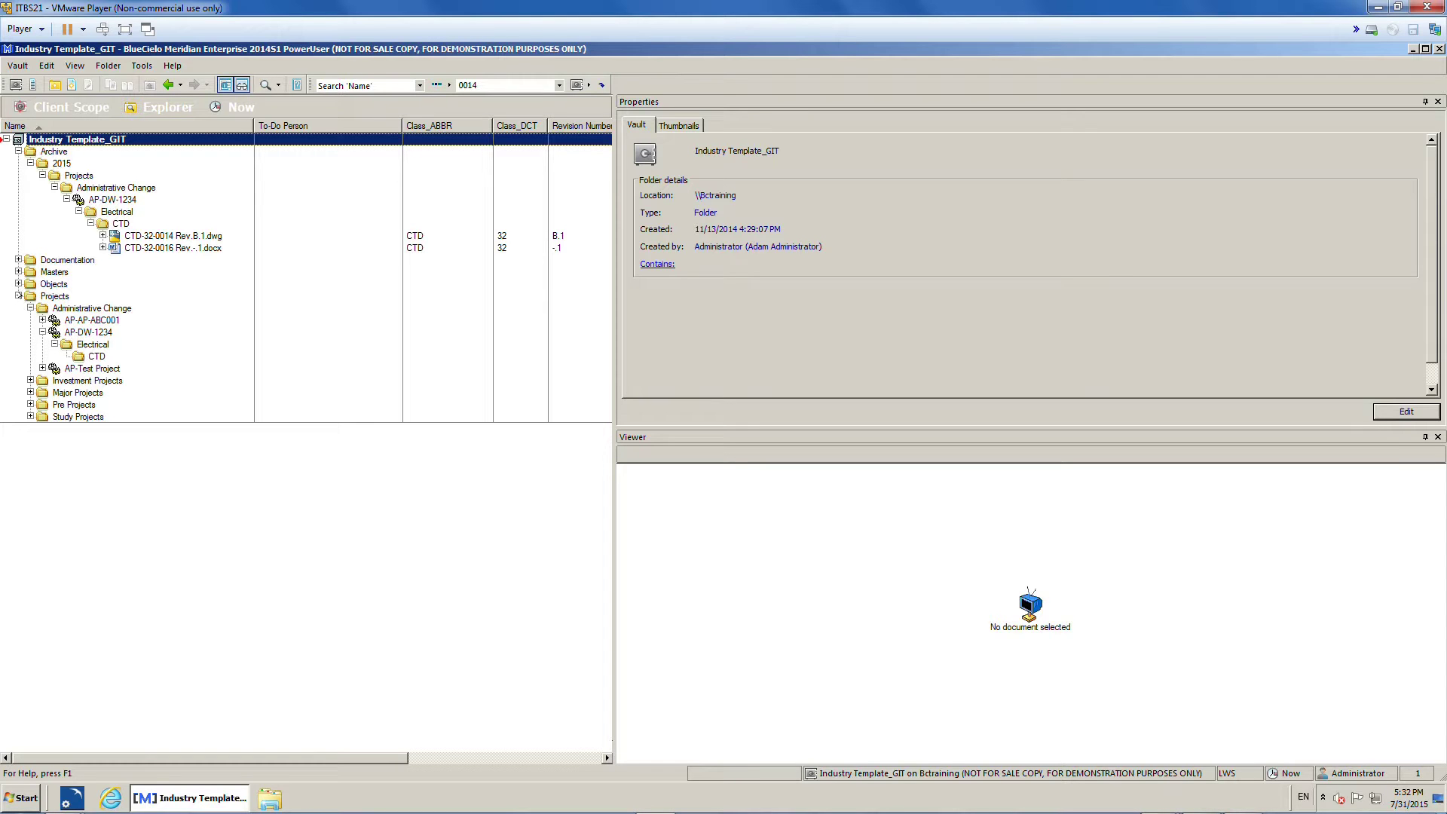
{"action": "left_click", "coordinate": [18, 295]}
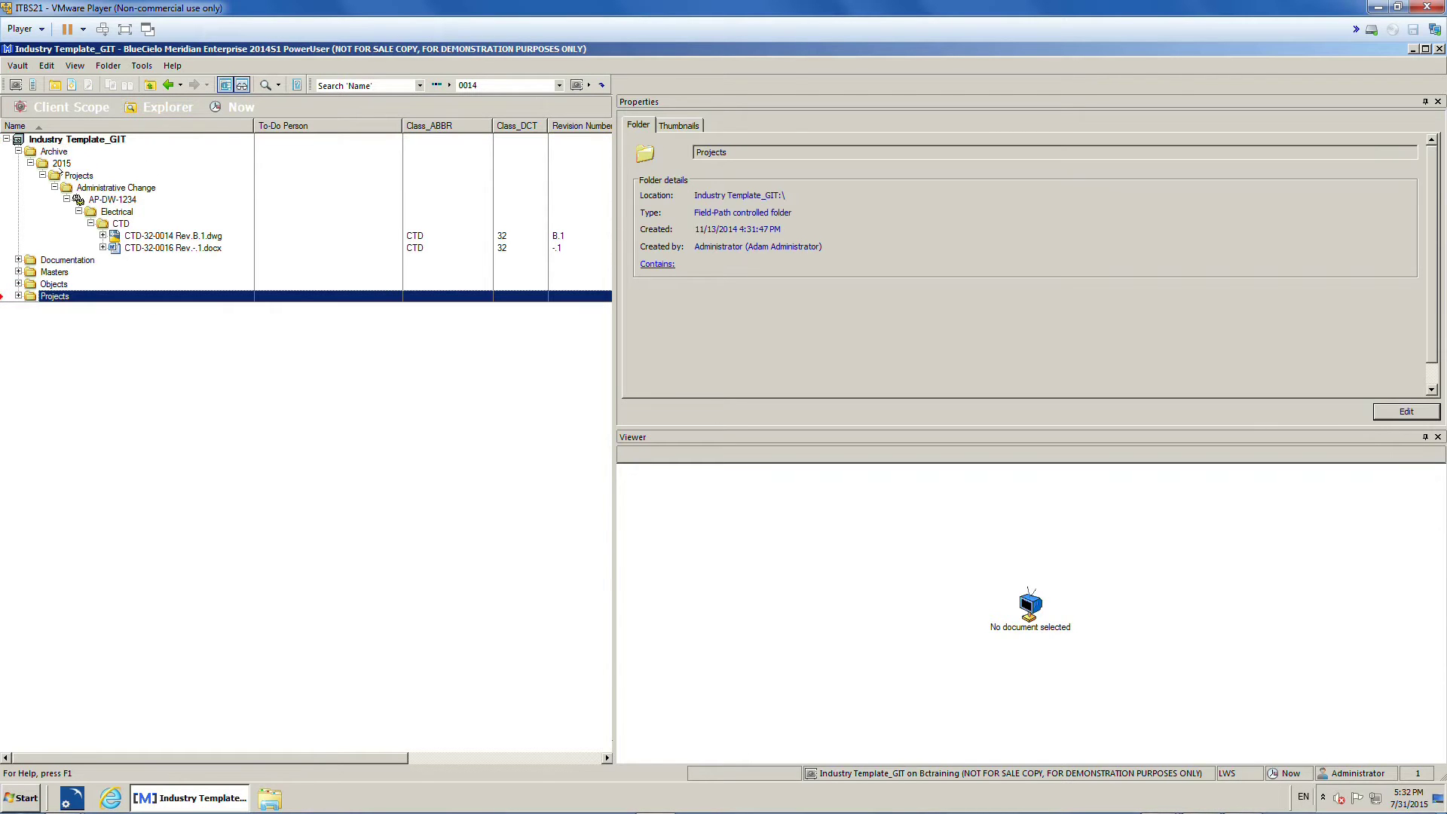
{"action": "left_click", "coordinate": [78, 211]}
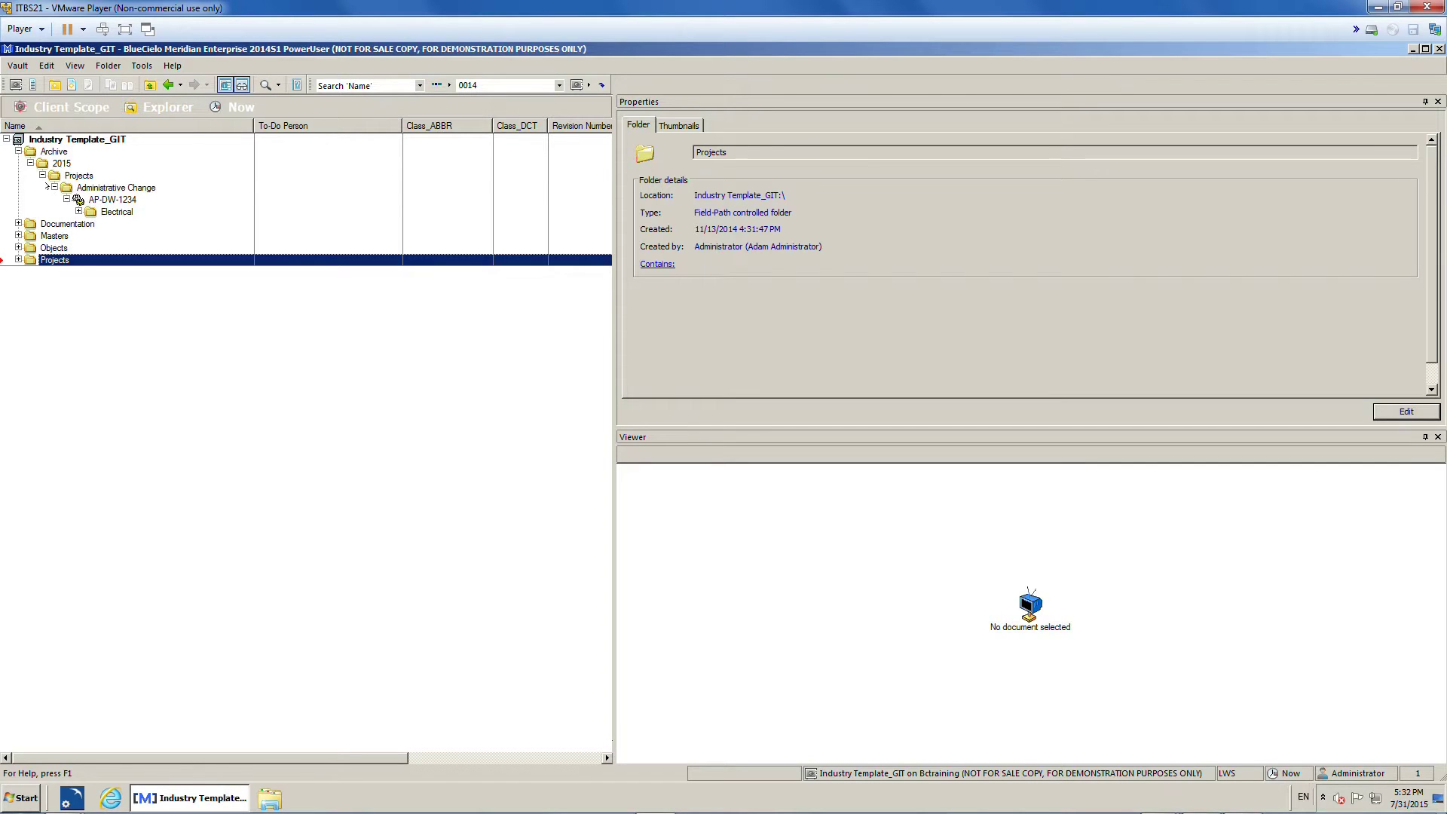
{"action": "left_click", "coordinate": [54, 187]}
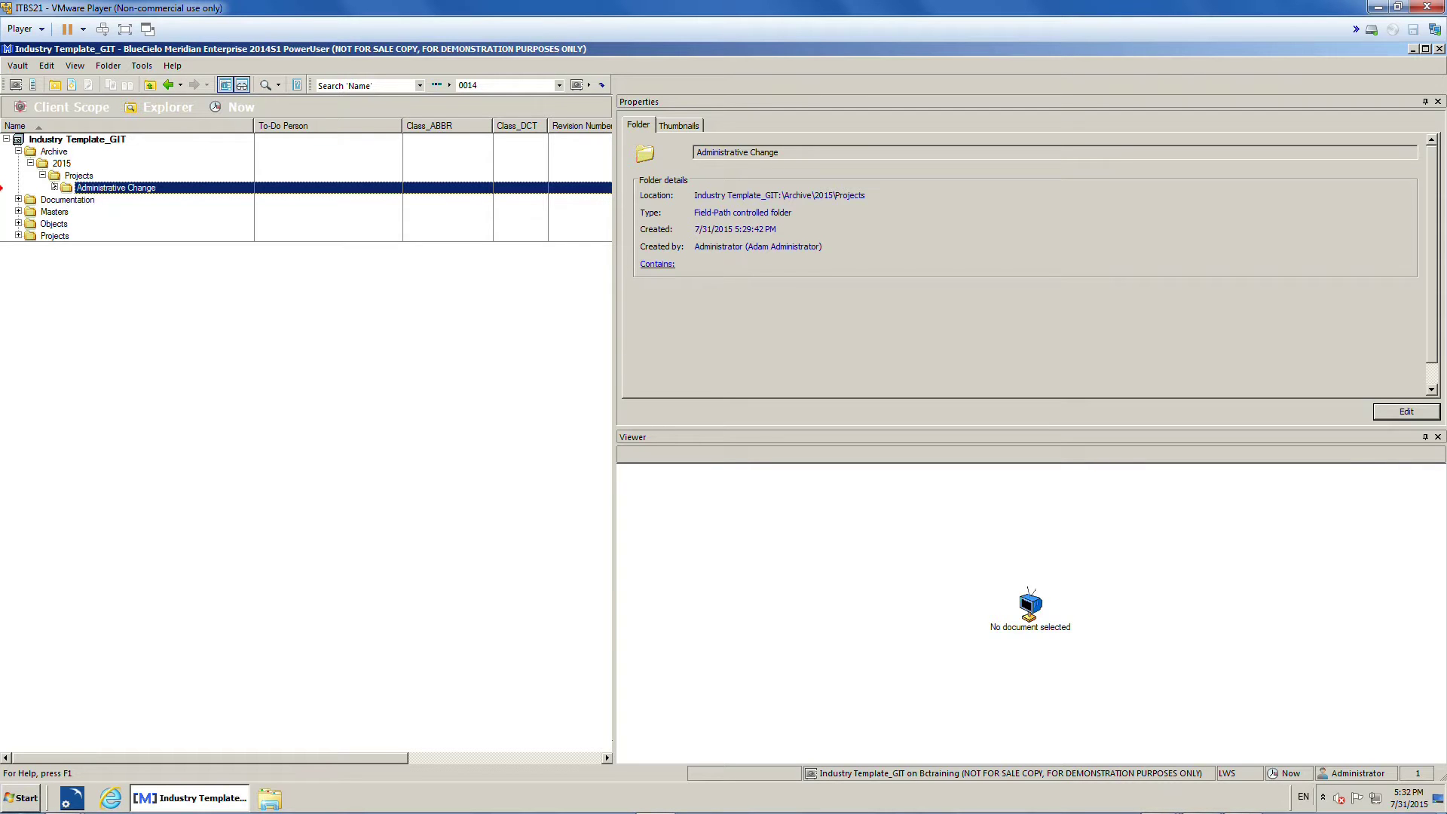
{"action": "left_click", "coordinate": [40, 141]}
{"action": "double_click", "coordinate": [40, 140]}
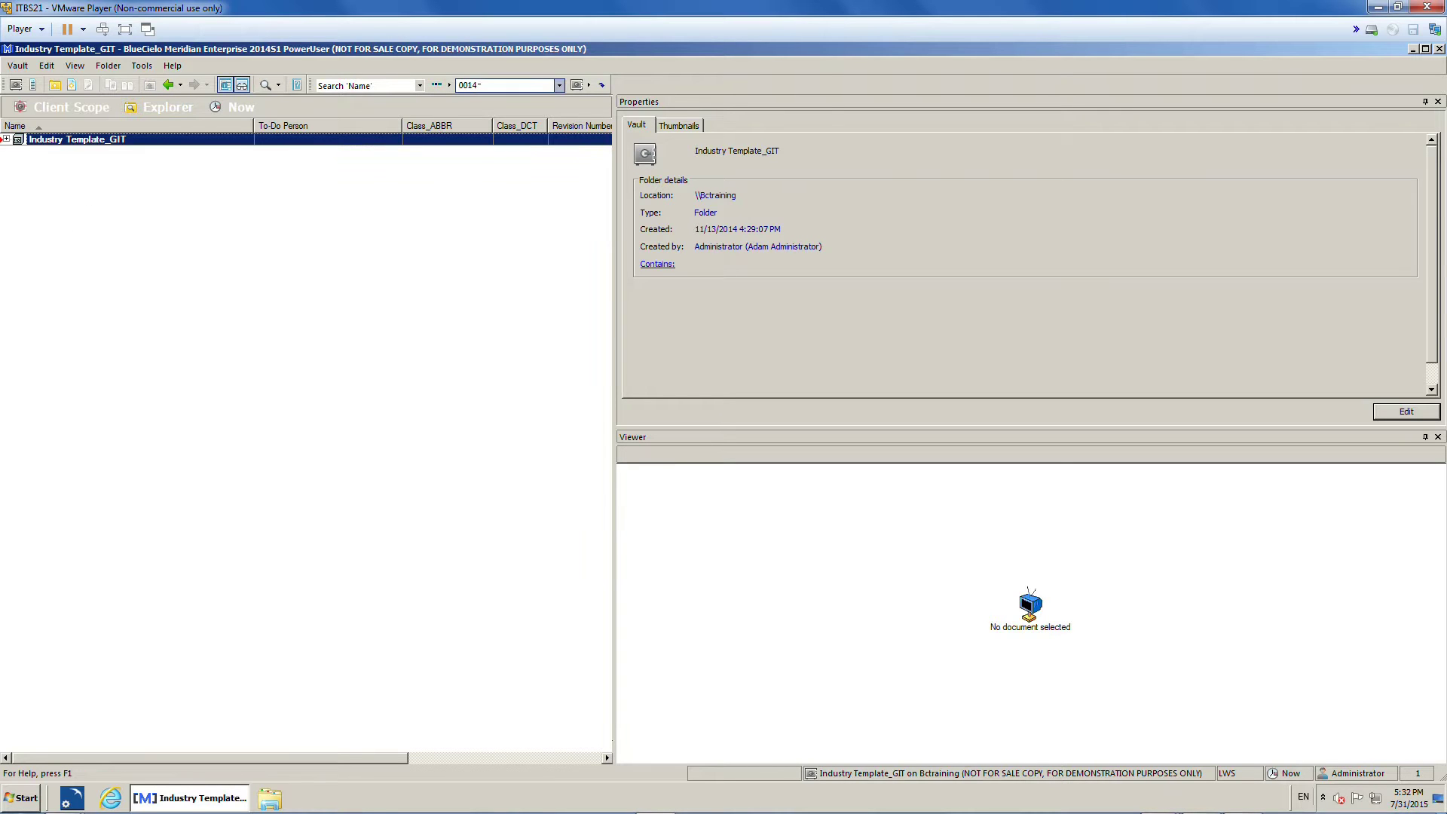
Step: Search the vault for names containing "zpw" and show where 00-ZPW-3.object is used
{"action": "double_click", "coordinate": [482, 85]}
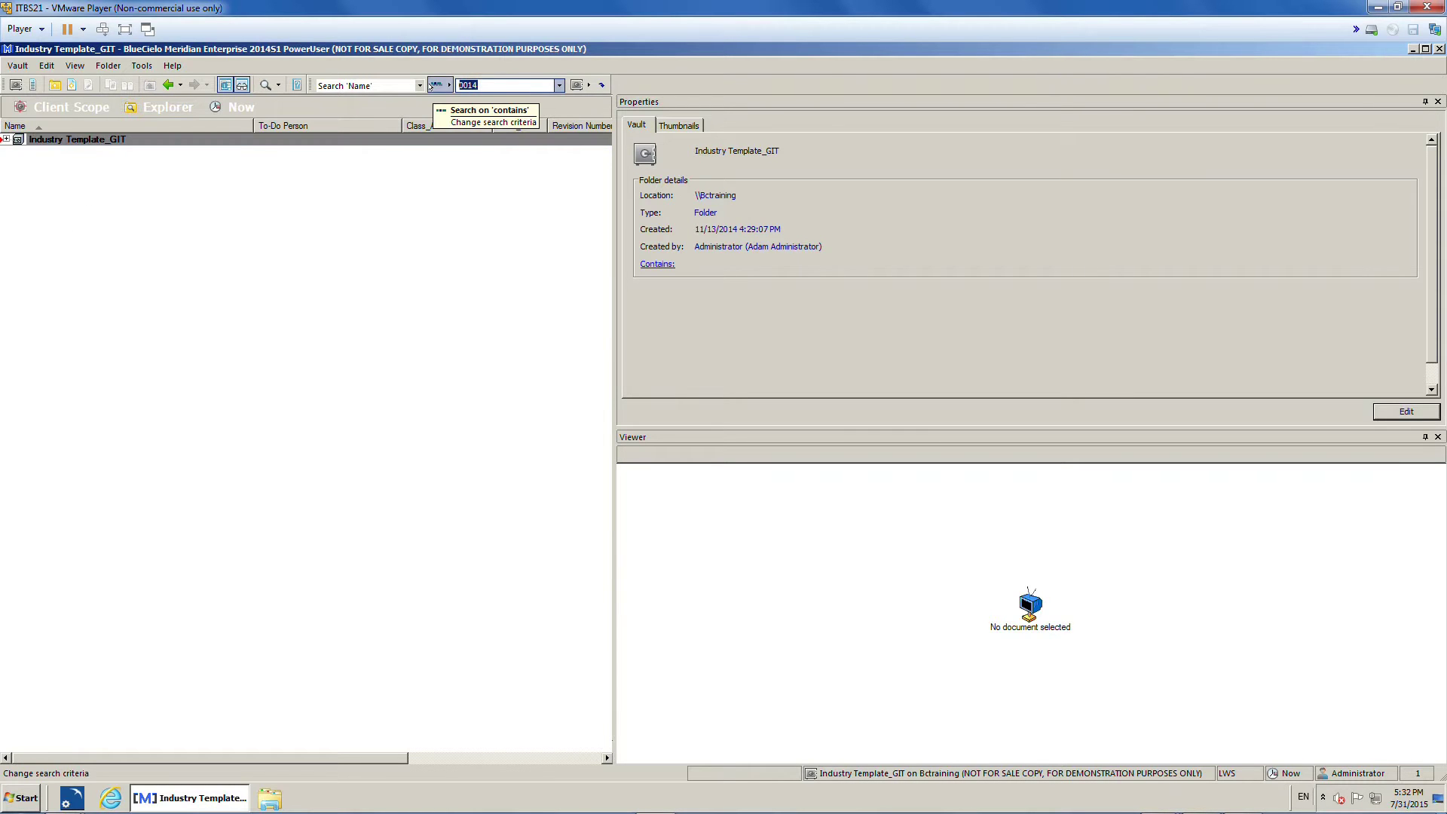
{"action": "type", "text": "zpw"}
{"action": "key", "text": "Return"}
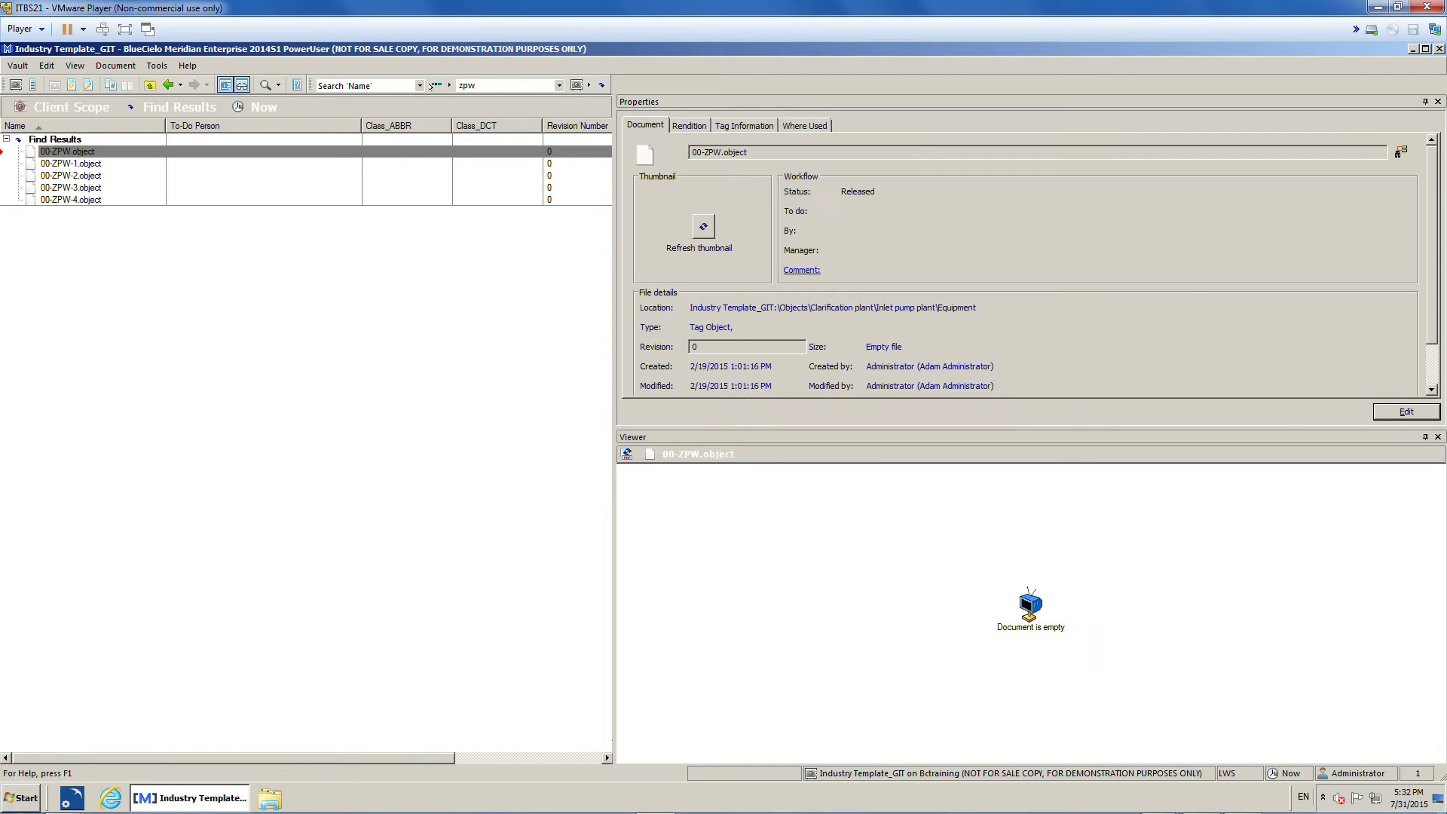
{"action": "left_click", "coordinate": [78, 189]}
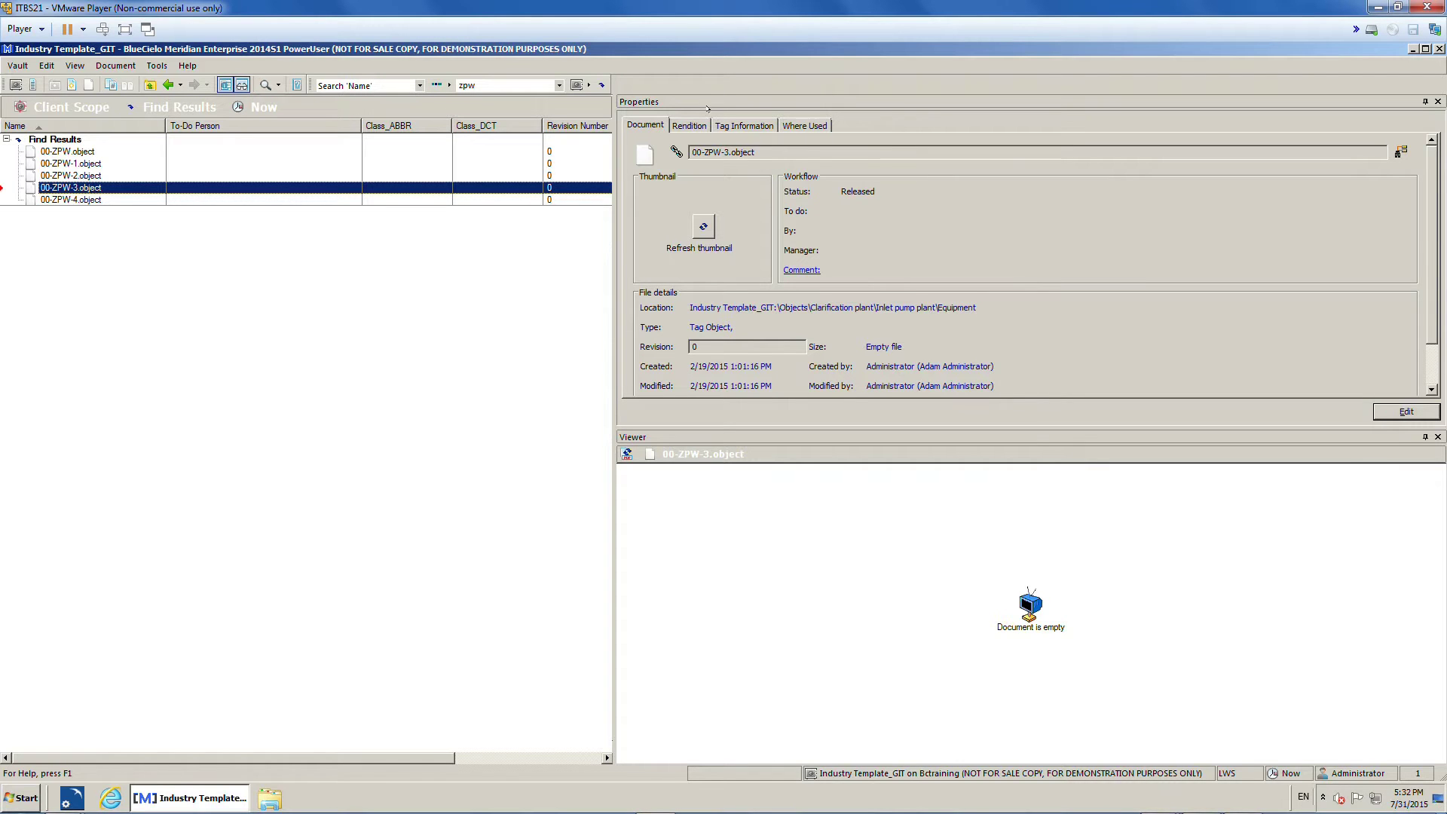
{"action": "left_click", "coordinate": [797, 125]}
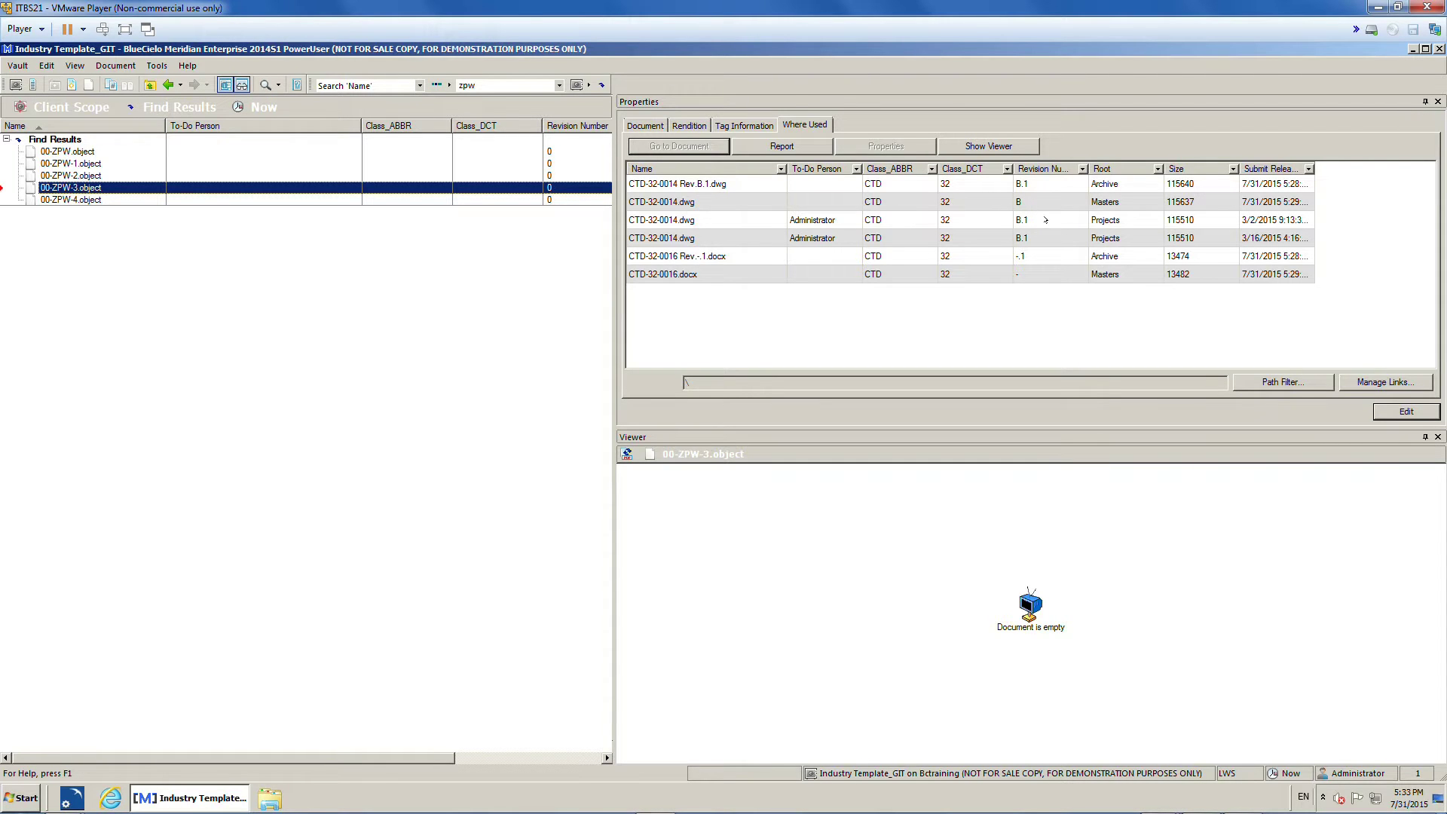
Step: Compare the archive, master and project entries of CTD-32-0014.dwg in the where-used list of 00-ZPW-3.object
{"action": "left_click", "coordinate": [1046, 219]}
{"action": "left_click", "coordinate": [986, 185]}
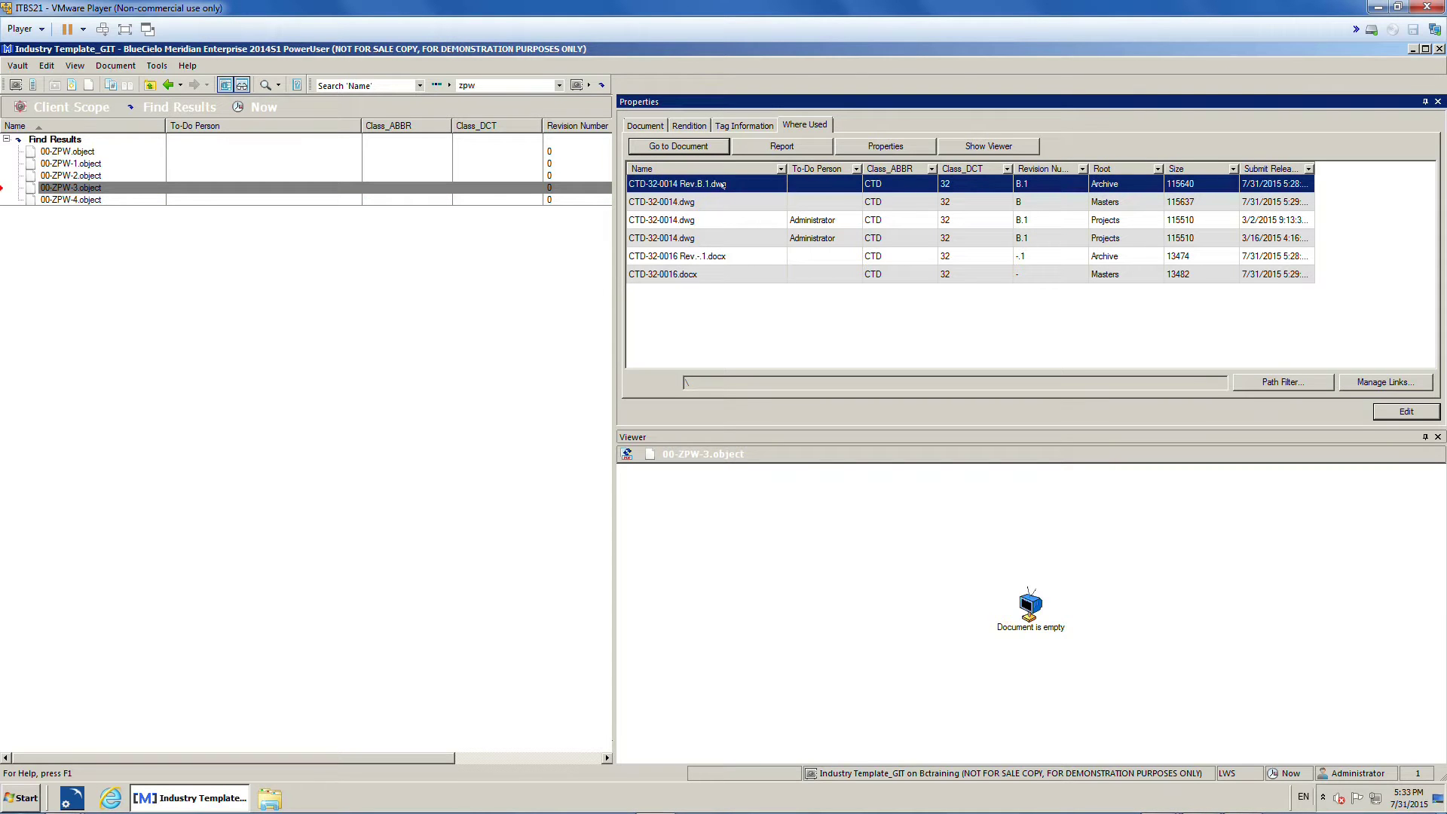
{"action": "left_click", "coordinate": [730, 202]}
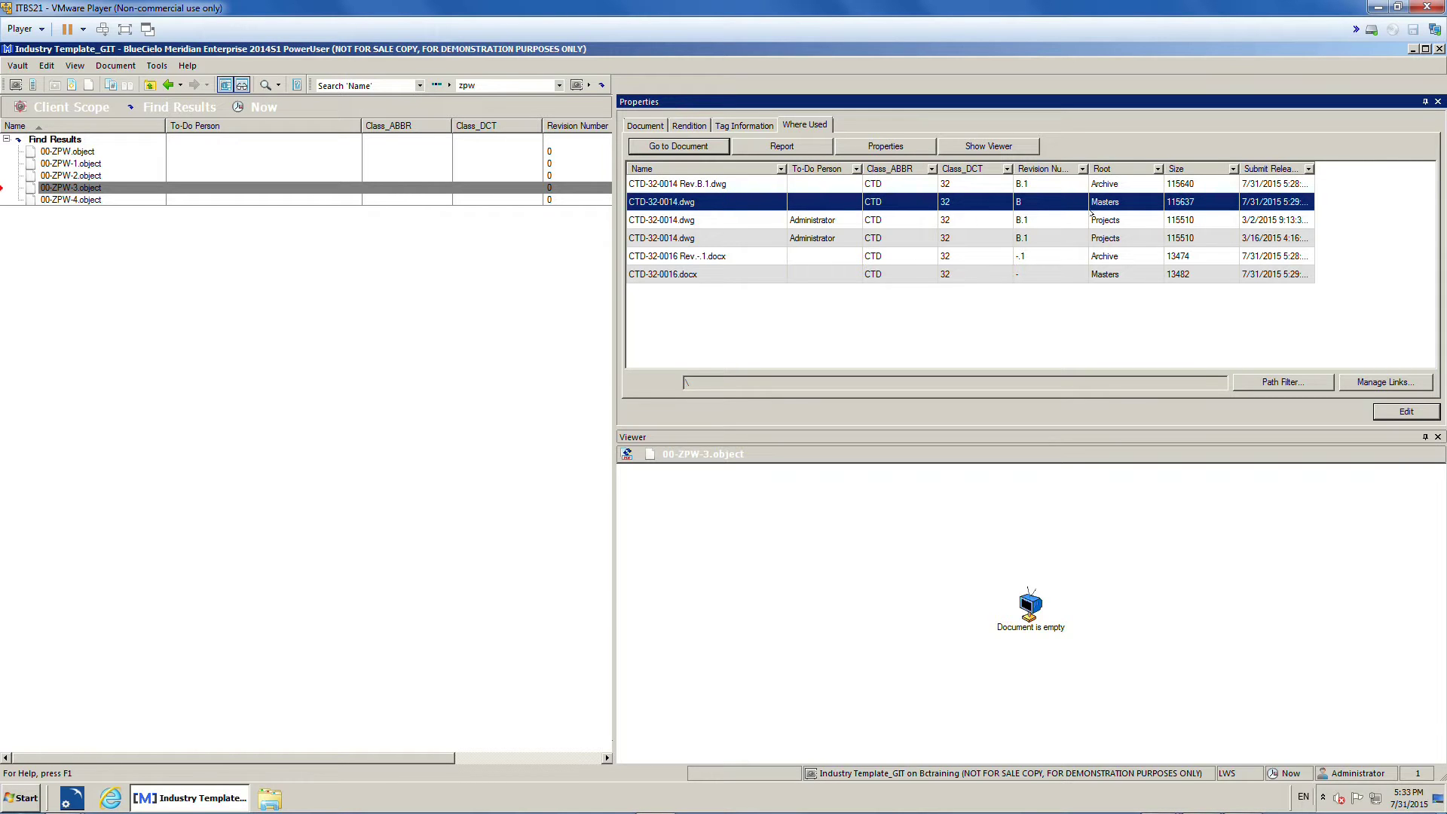
{"action": "left_click", "coordinate": [1063, 219]}
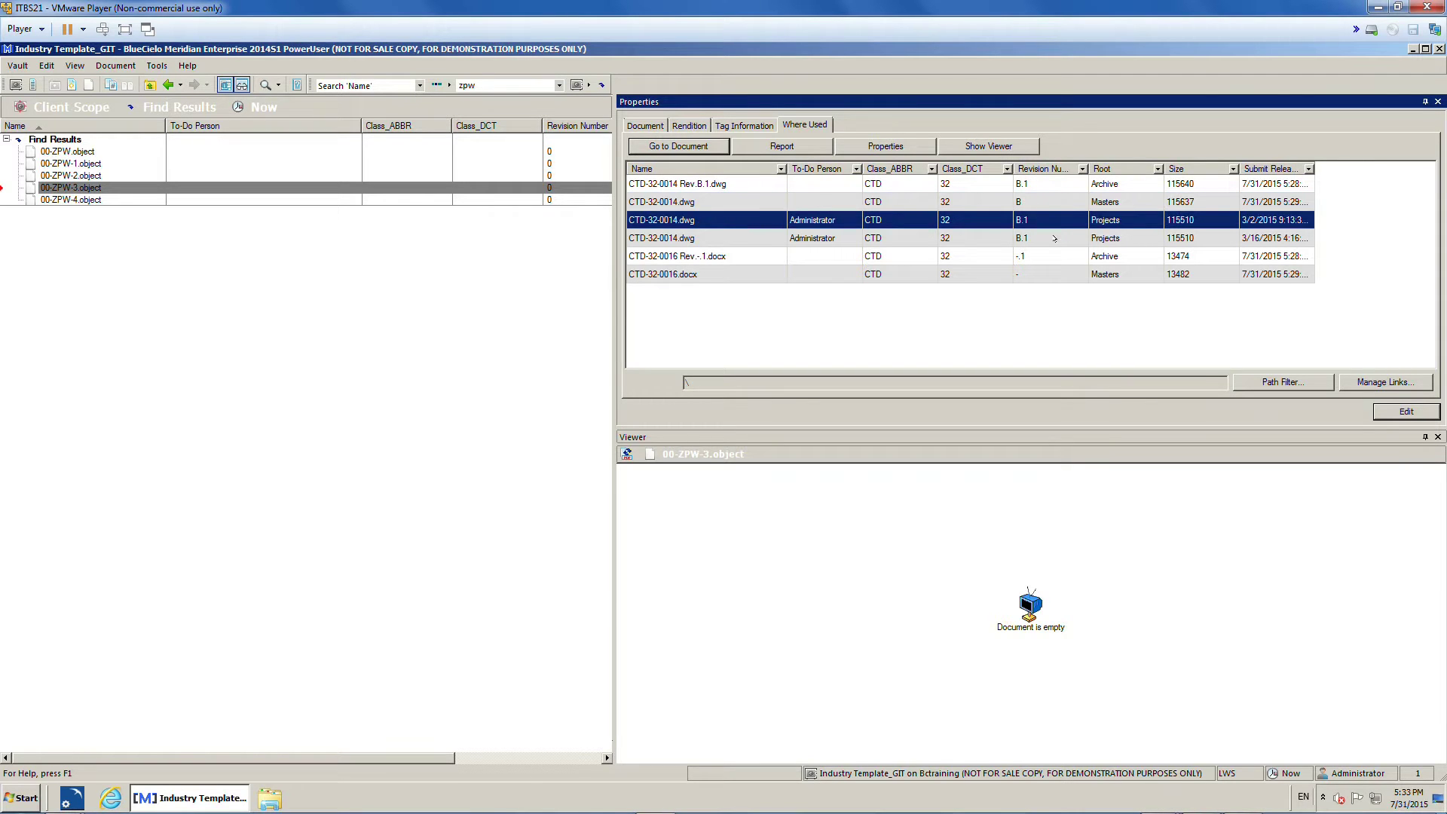
{"action": "left_click", "coordinate": [1057, 238]}
{"action": "left_click", "coordinate": [1055, 220]}
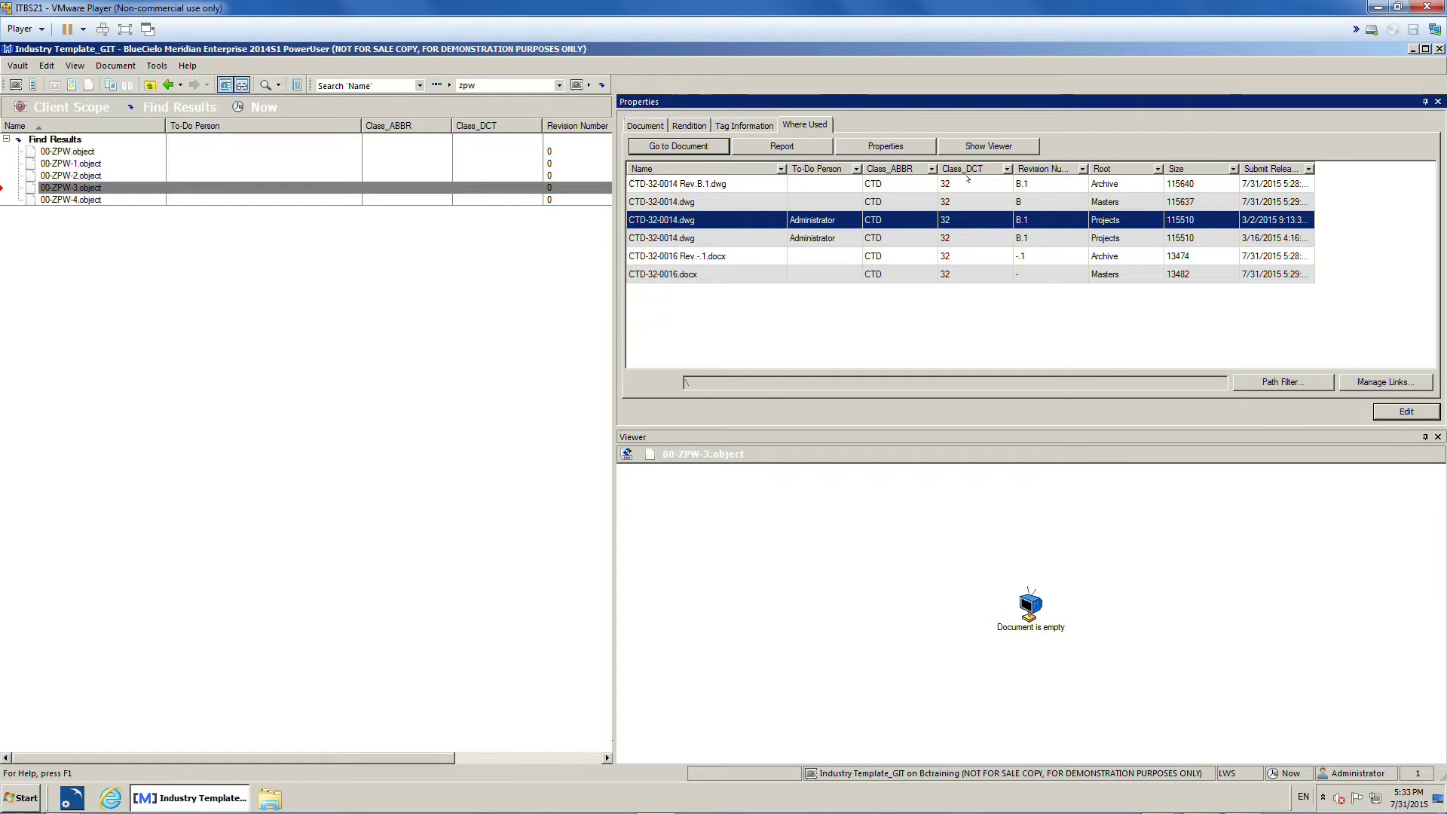
Step: Go from the where-used list to the master document CTD-32-0014.dwg in the Explorer view
{"action": "left_click", "coordinate": [709, 201]}
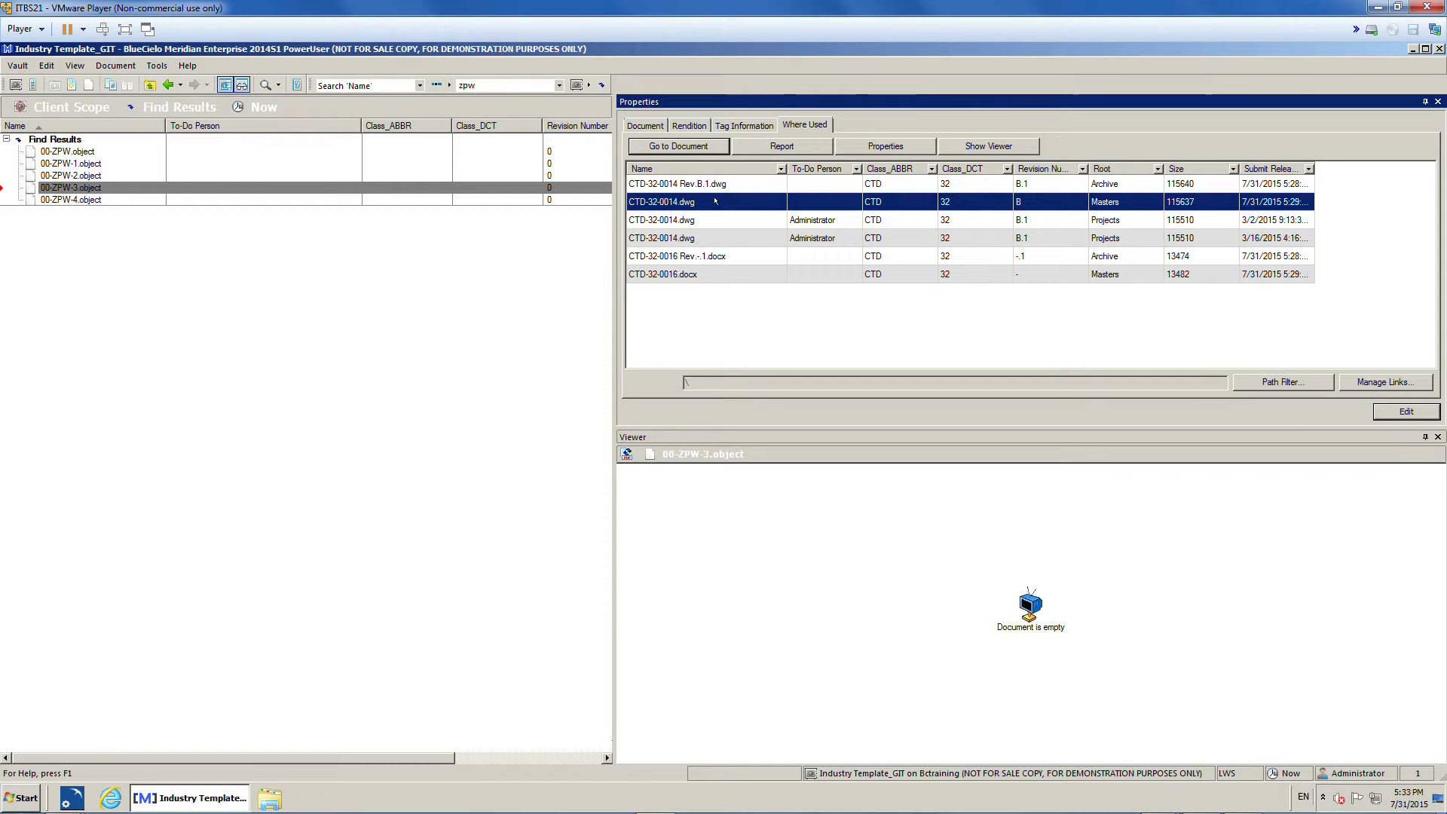
{"action": "left_click", "coordinate": [678, 147]}
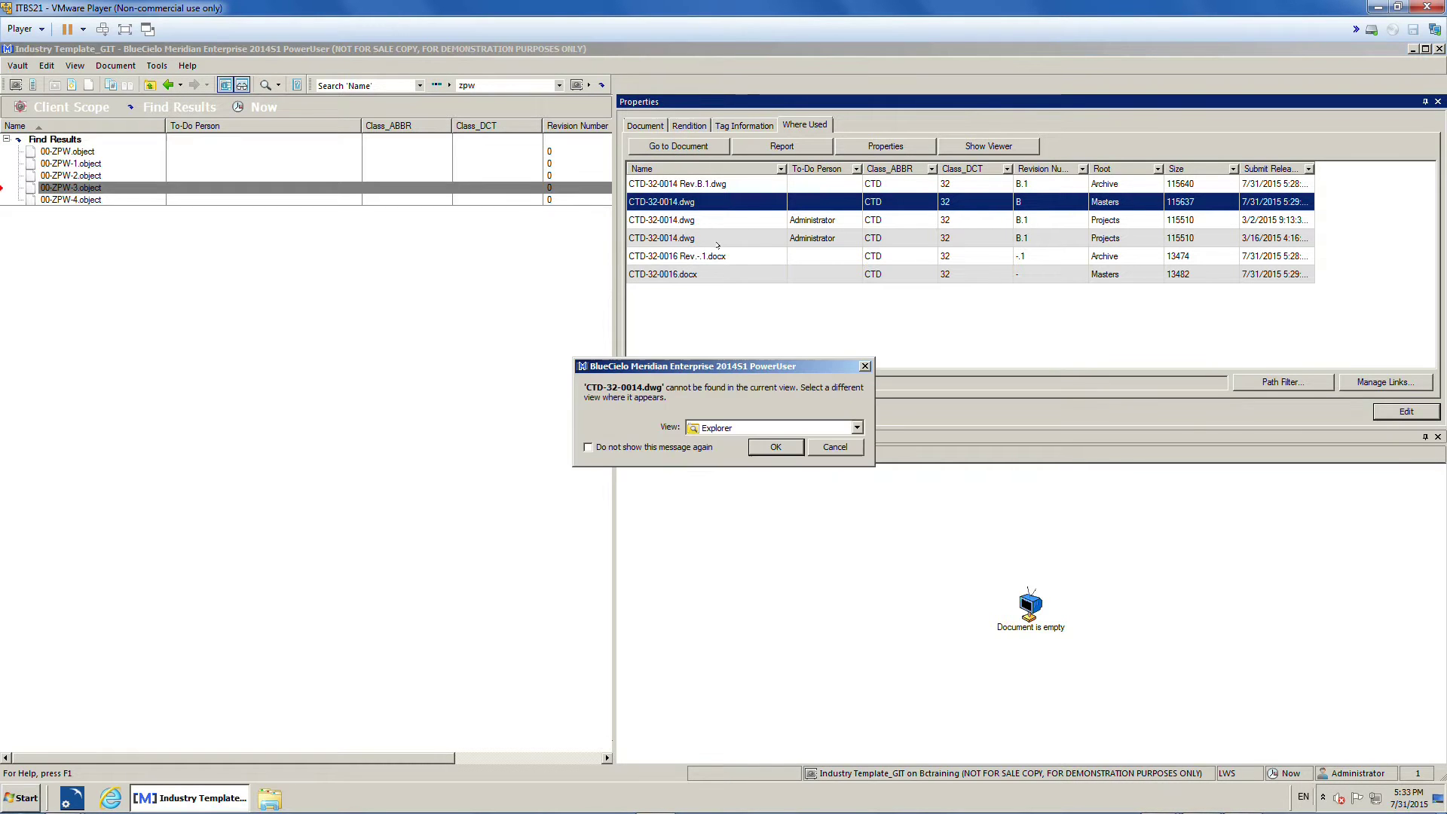
{"action": "left_click", "coordinate": [776, 427]}
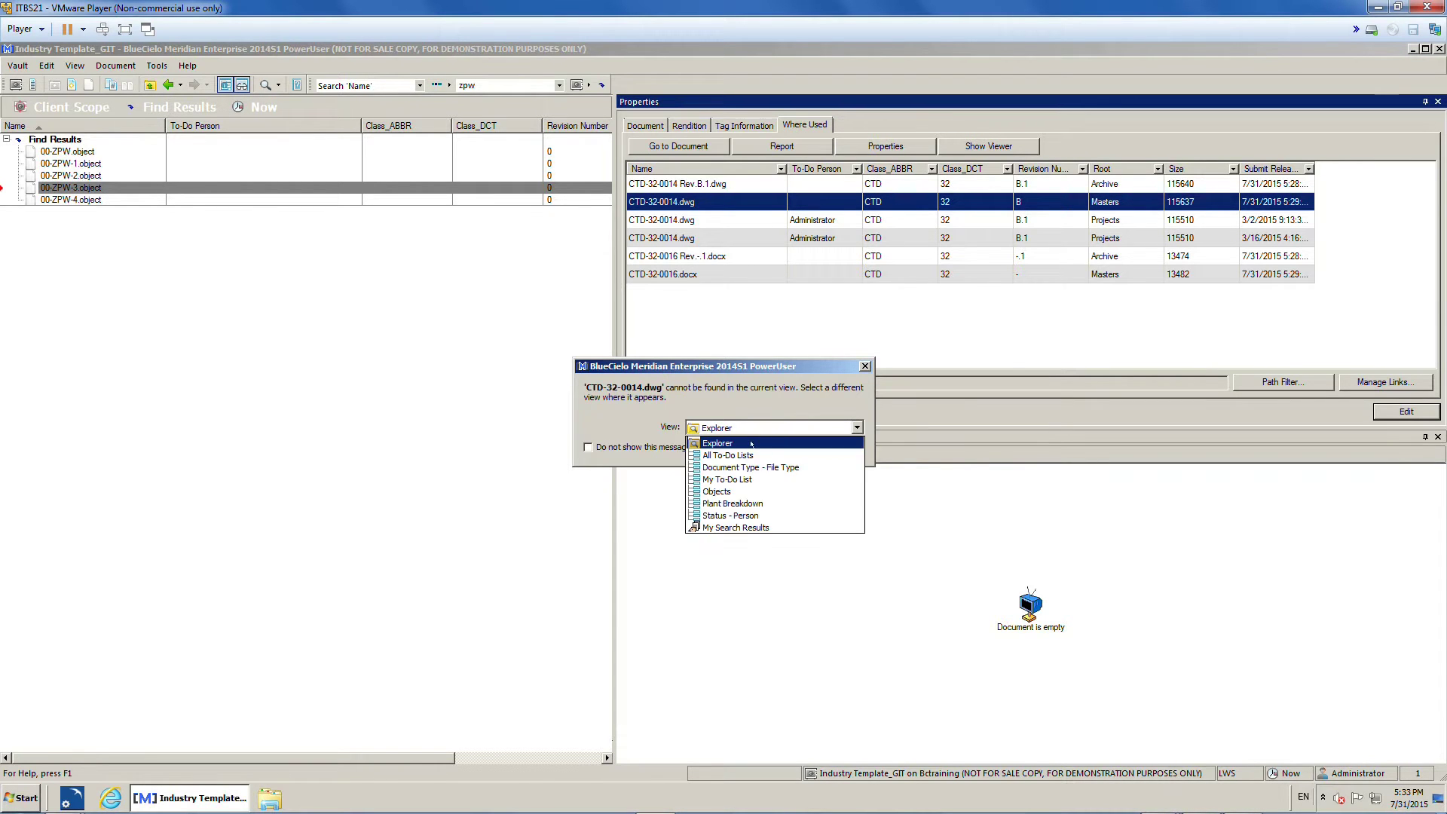
{"action": "left_click", "coordinate": [752, 443]}
{"action": "left_click", "coordinate": [783, 448]}
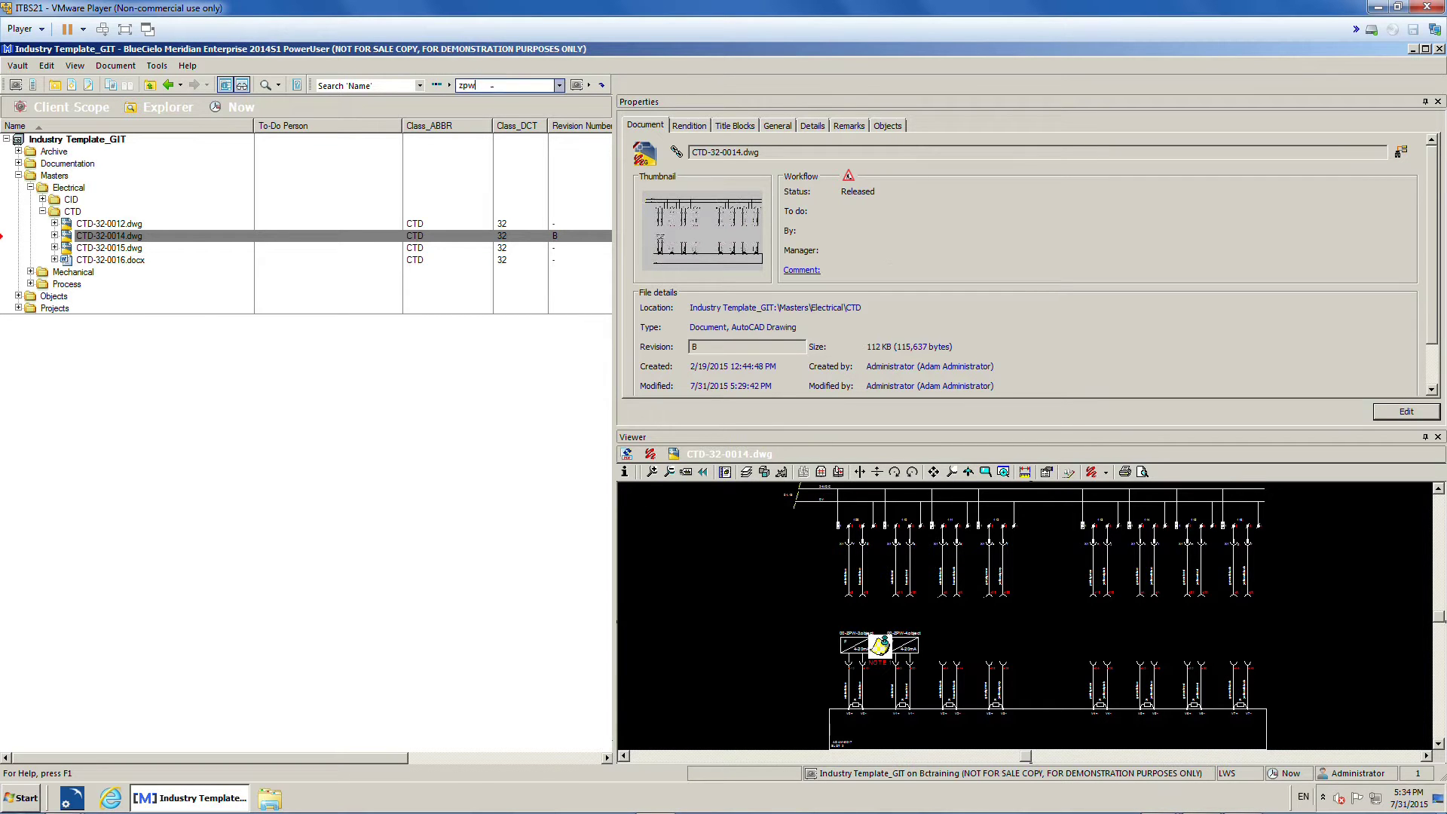
Step: Repeat the "zpw" name search and show the where-used list of 00-ZPW-3.object again
{"action": "key", "text": "Return"}
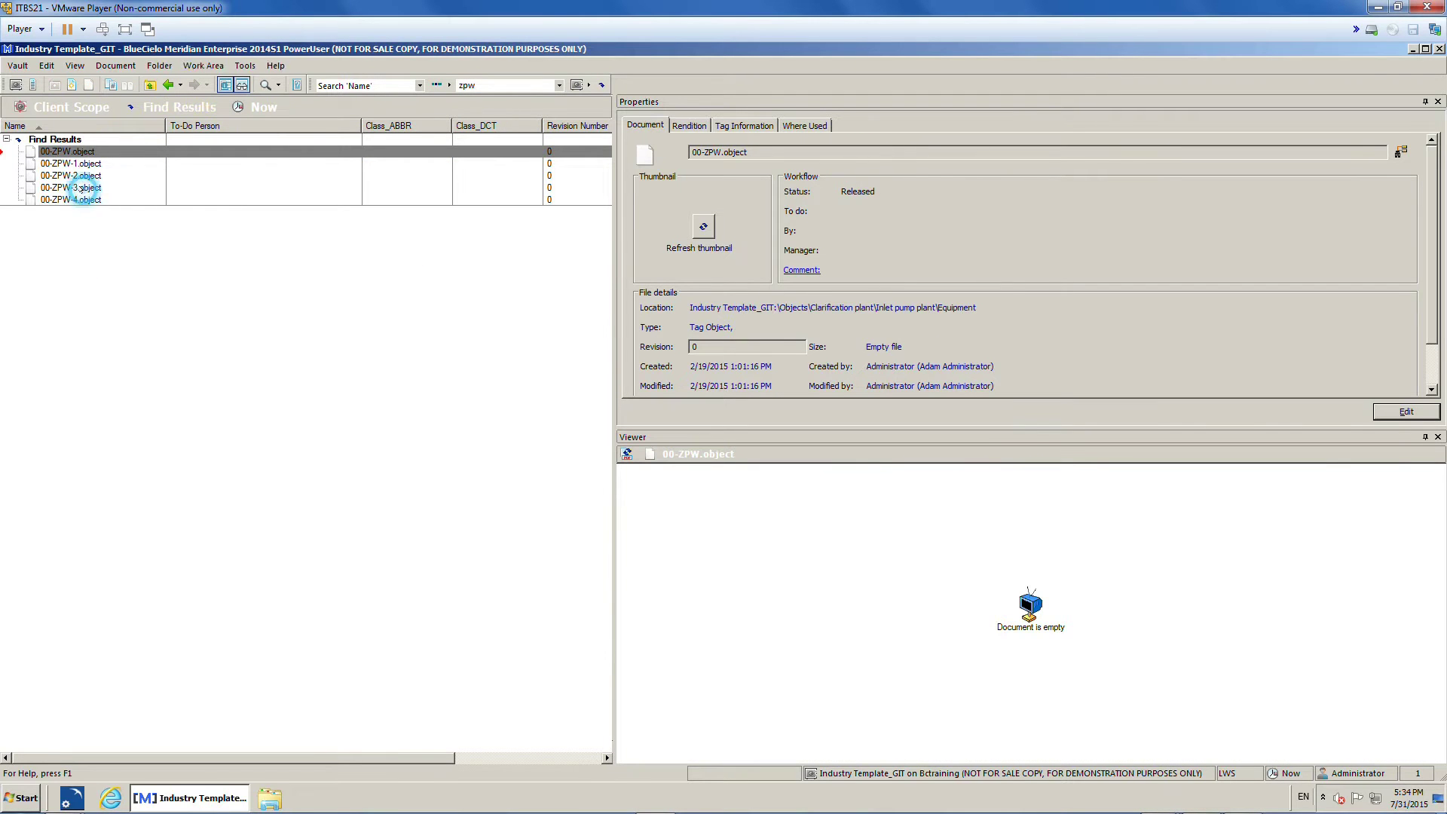
{"action": "left_click", "coordinate": [80, 189]}
{"action": "left_click", "coordinate": [803, 126]}
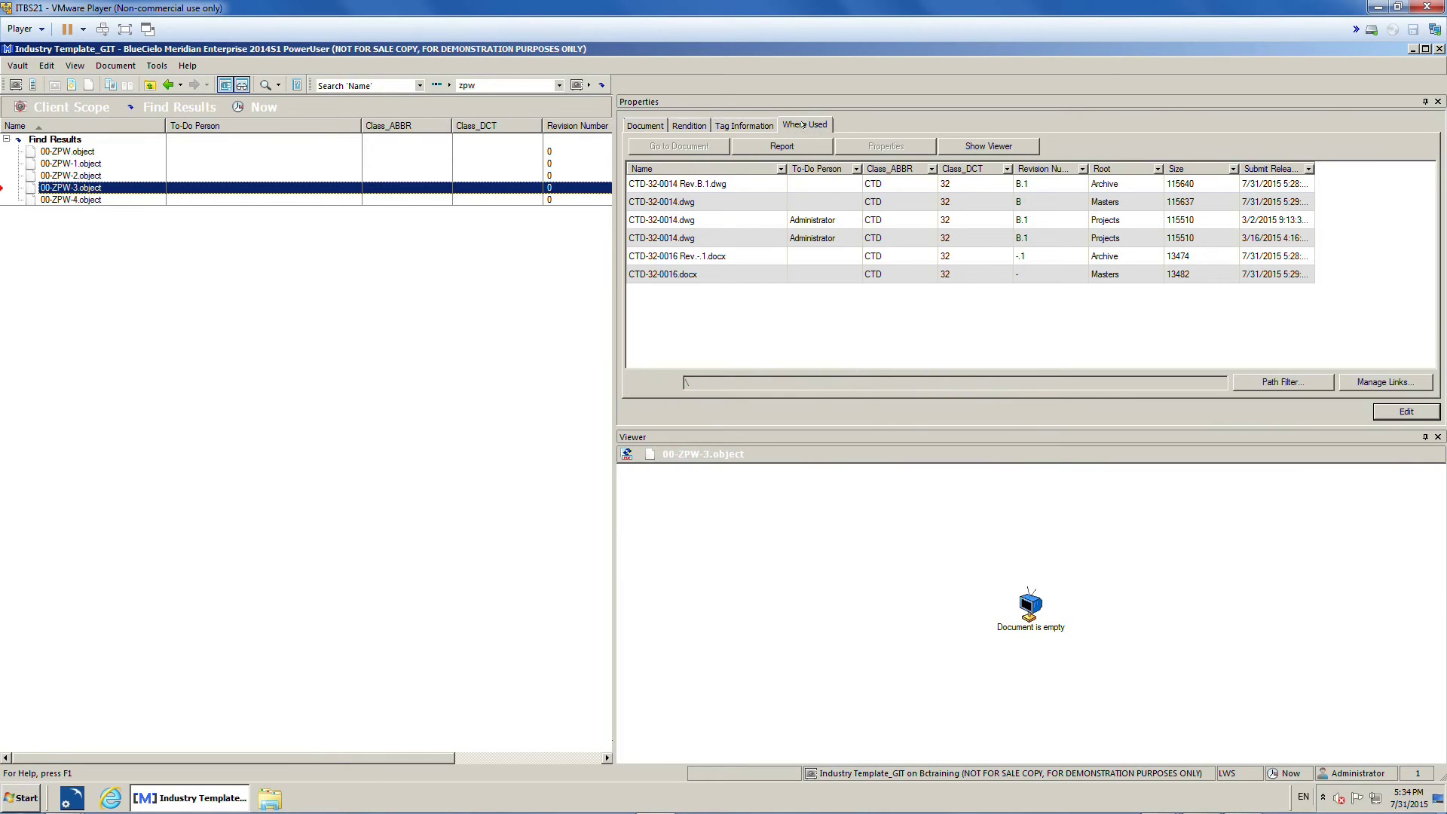
Step: Filter the where-used list to the Masters root and go to CTD-32-0016.docx in the Explorer view
{"action": "left_click", "coordinate": [716, 276]}
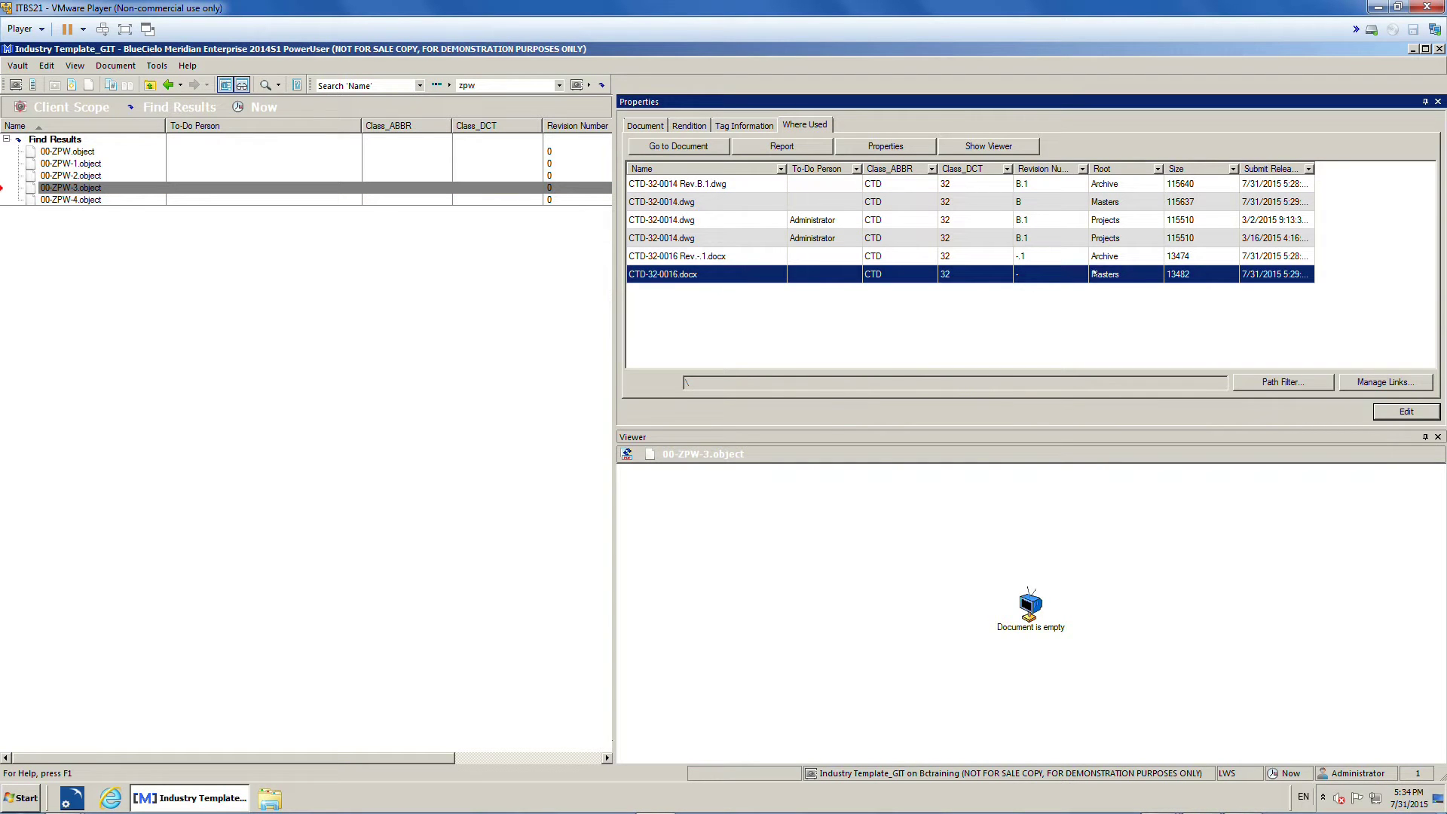
{"action": "left_click", "coordinate": [1157, 169]}
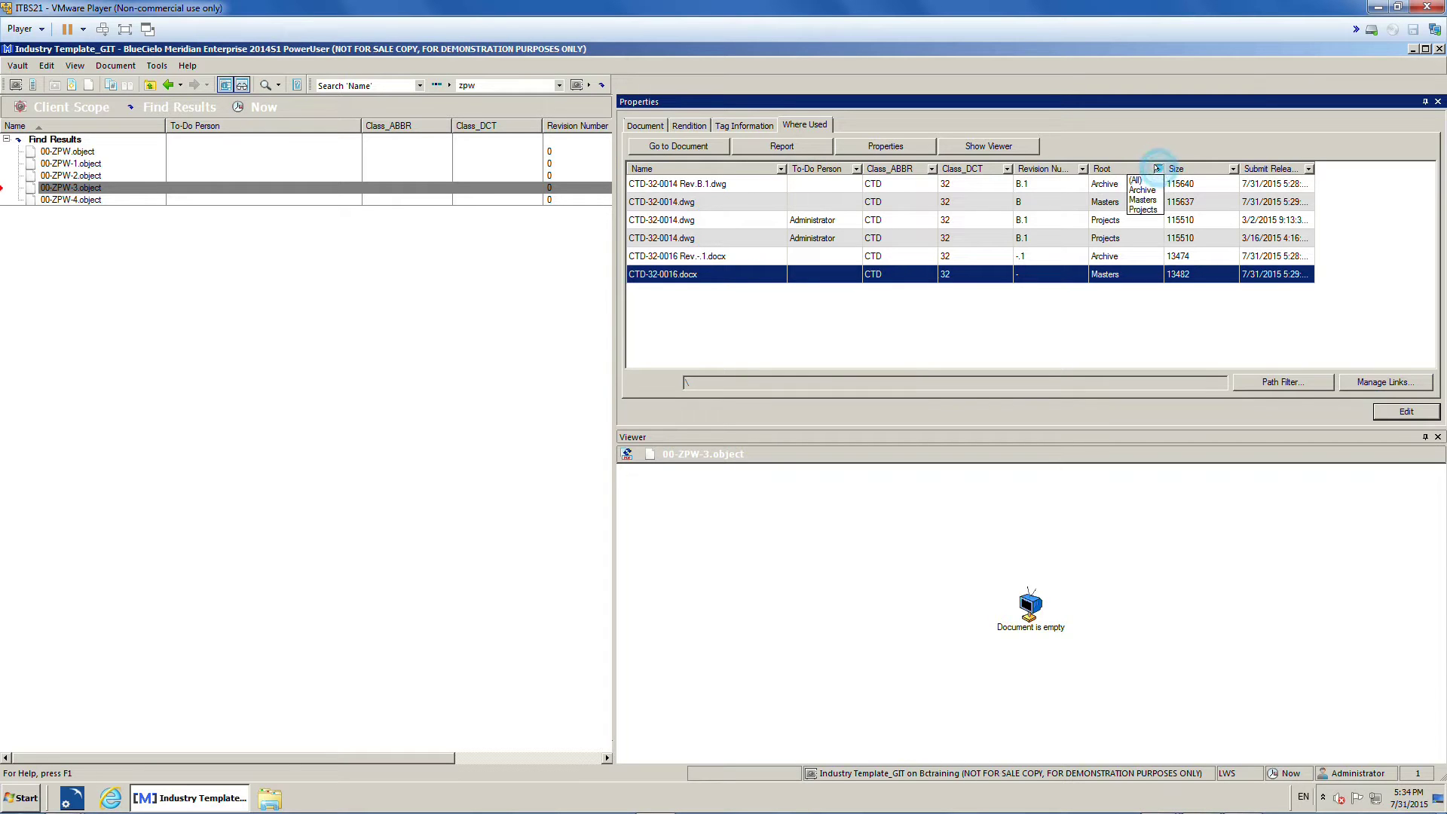
{"action": "left_click", "coordinate": [1142, 199]}
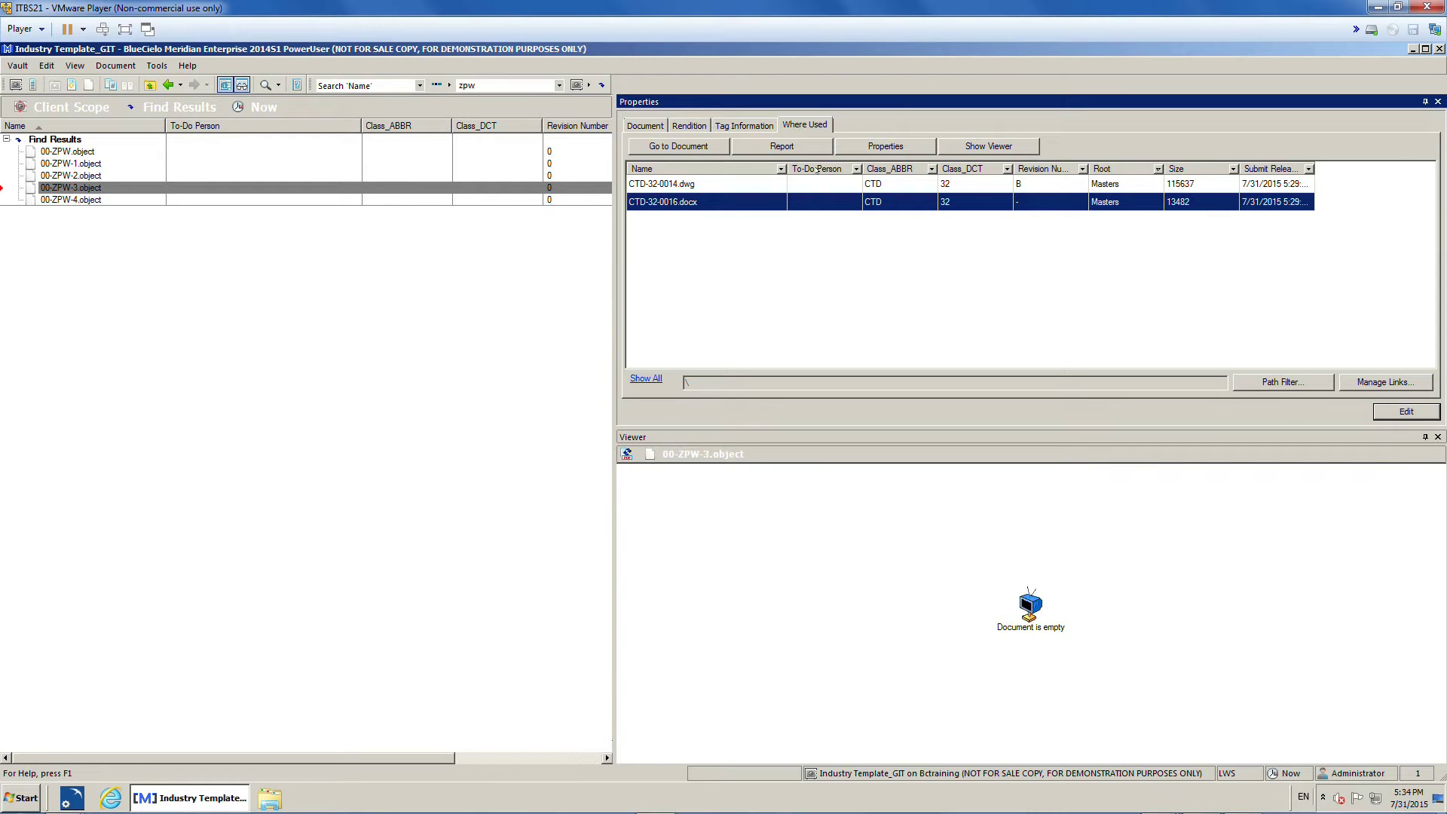
{"action": "left_click", "coordinate": [664, 146]}
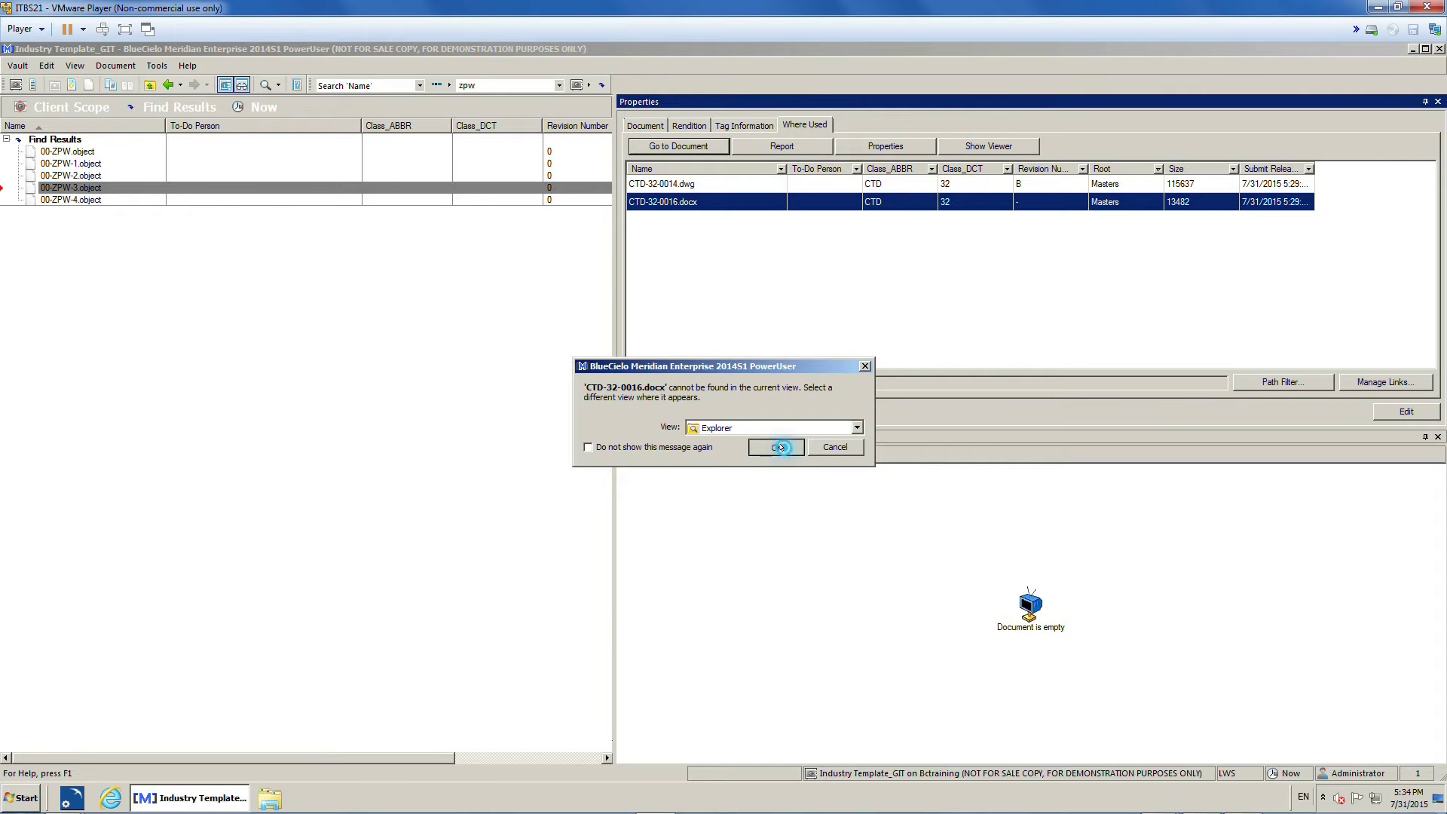
{"action": "left_click", "coordinate": [776, 447]}
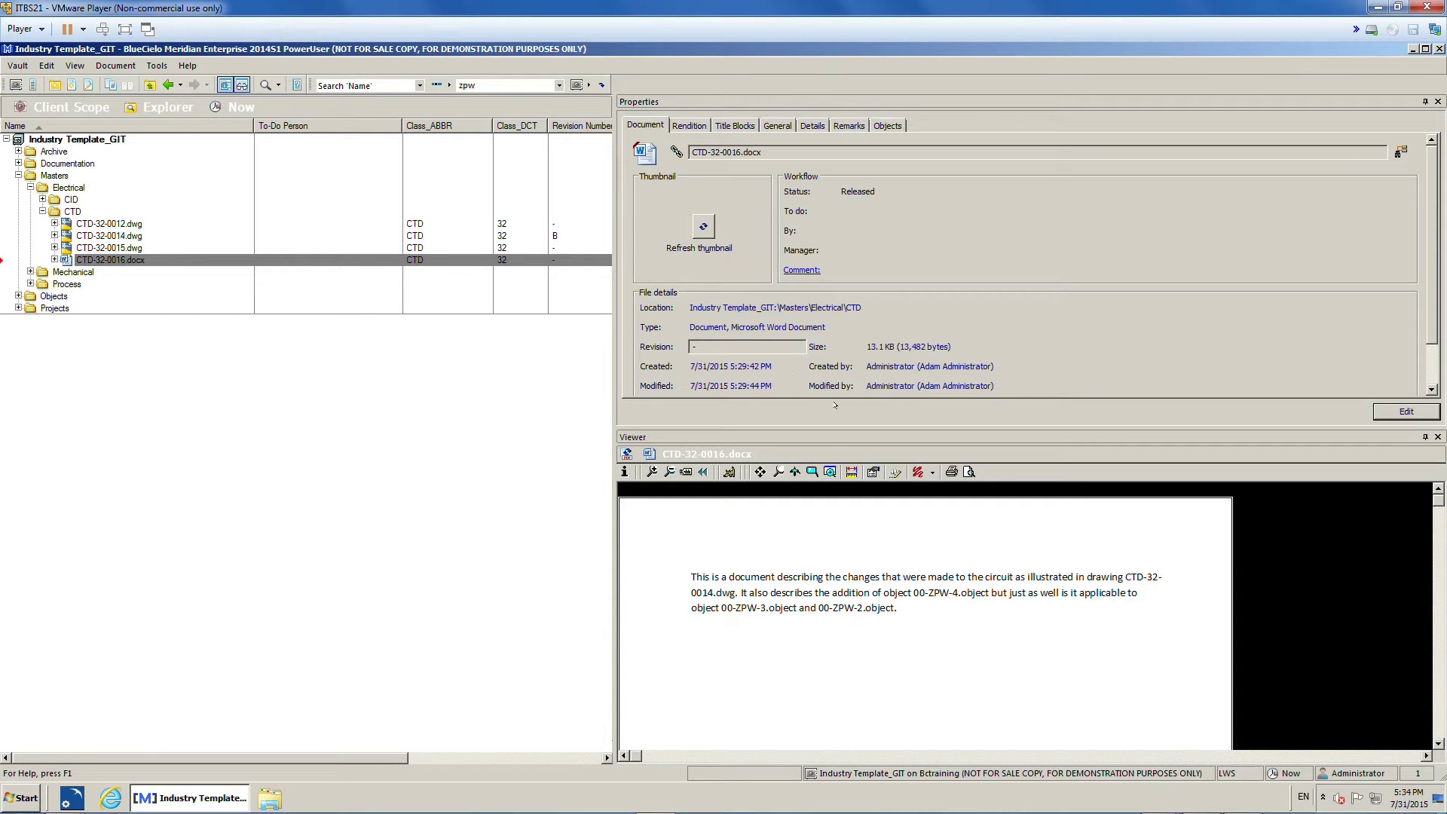
Step: Switch to Internet Explorer, load the BlueCielo Explorer Client and open its Objects view
{"action": "left_click", "coordinate": [1412, 49]}
{"action": "left_click", "coordinate": [110, 798]}
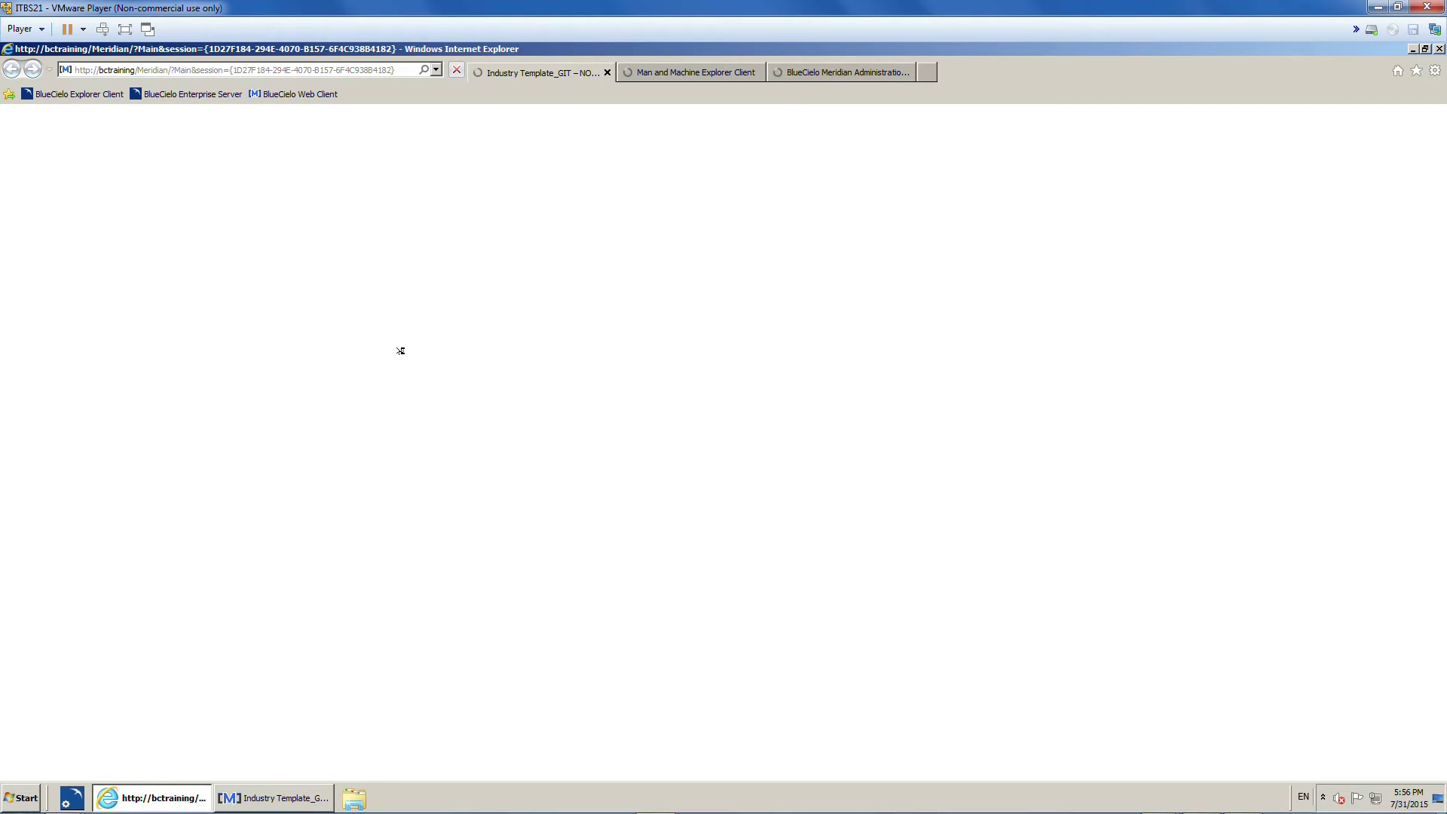
{"action": "left_click", "coordinate": [75, 94]}
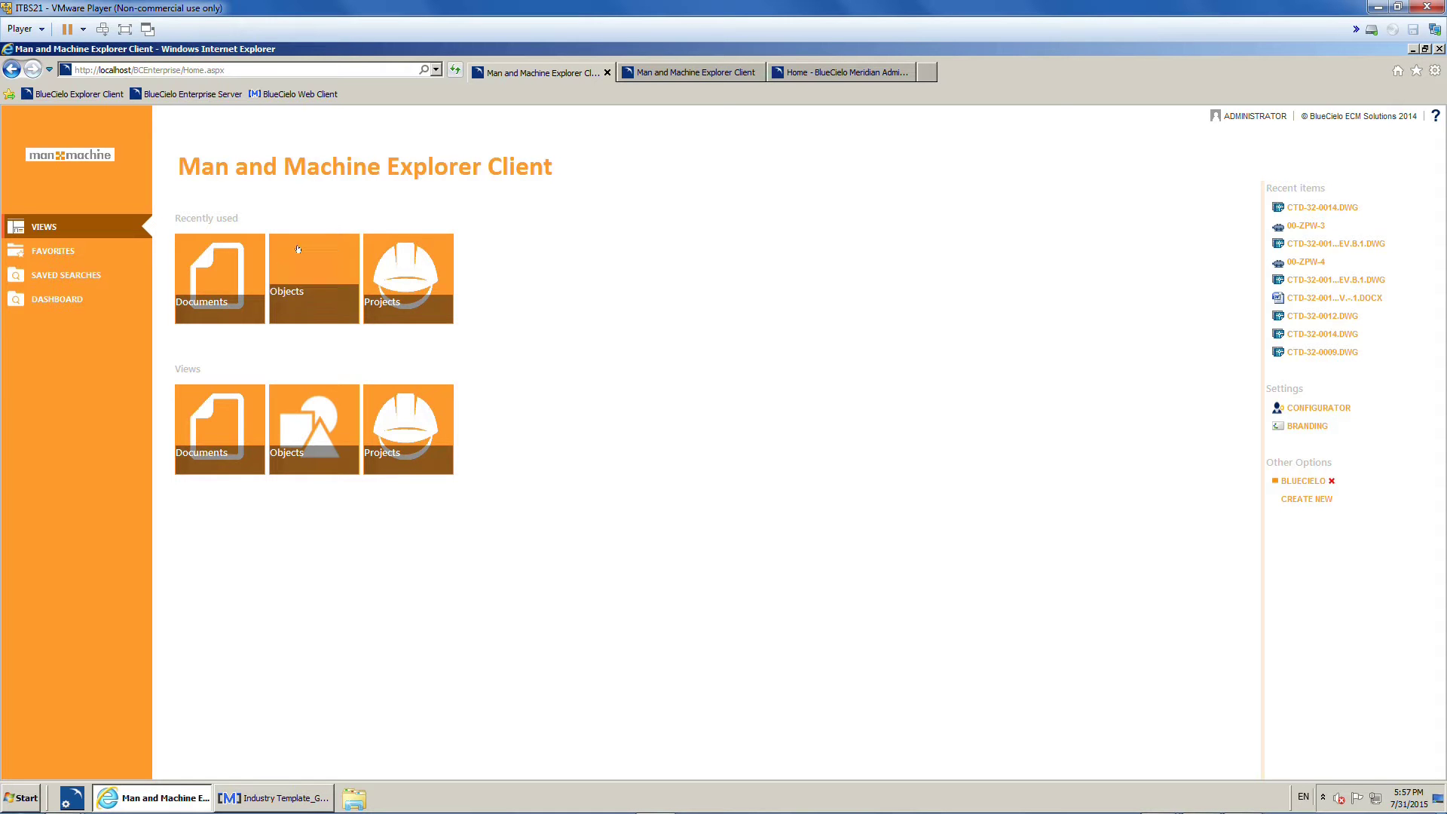
{"action": "left_click", "coordinate": [297, 275]}
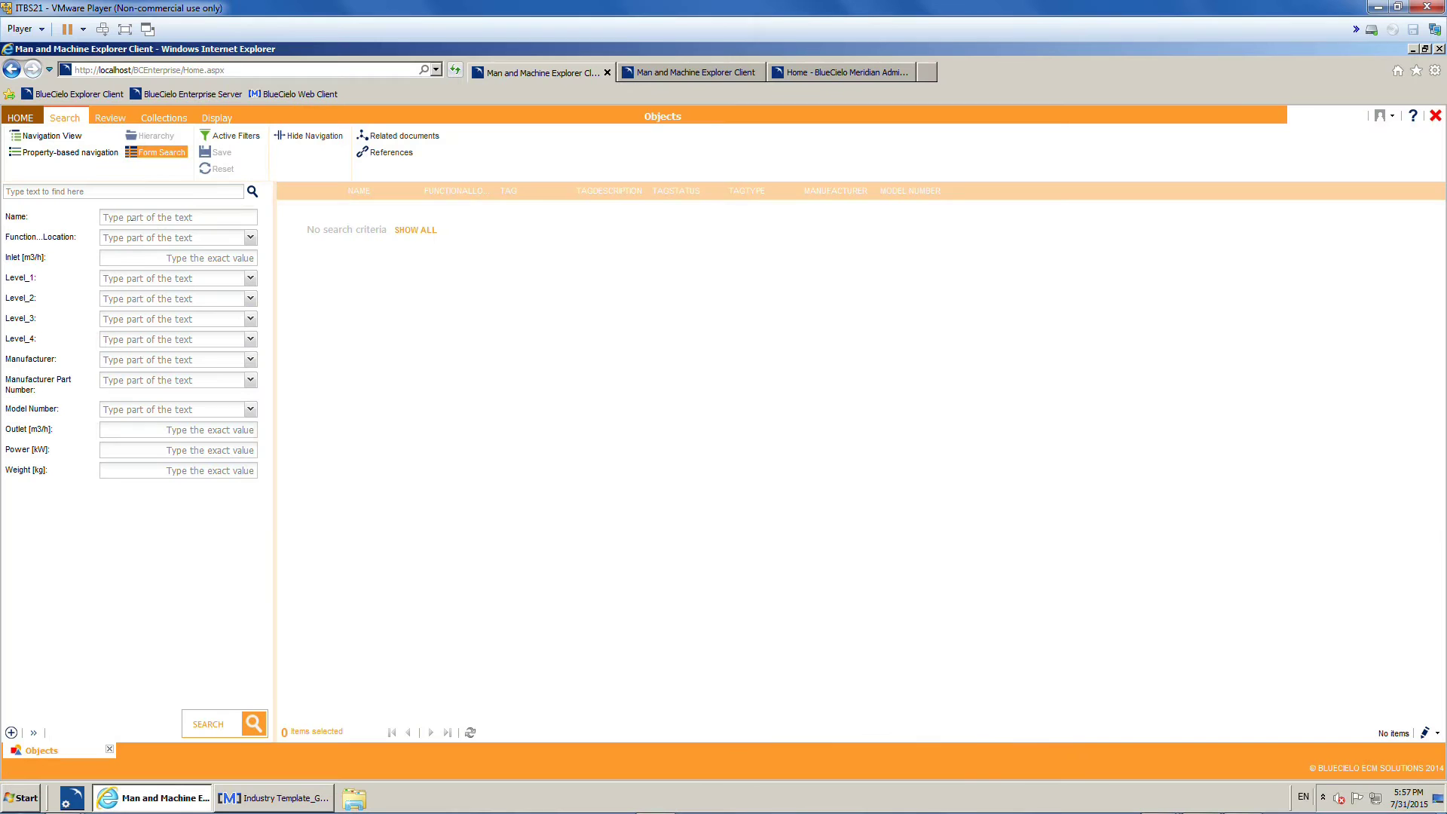
Step: Search the objects by name for "zpw", open 00-ZPW-3 and view its general information and related documents
{"action": "left_click", "coordinate": [135, 219]}
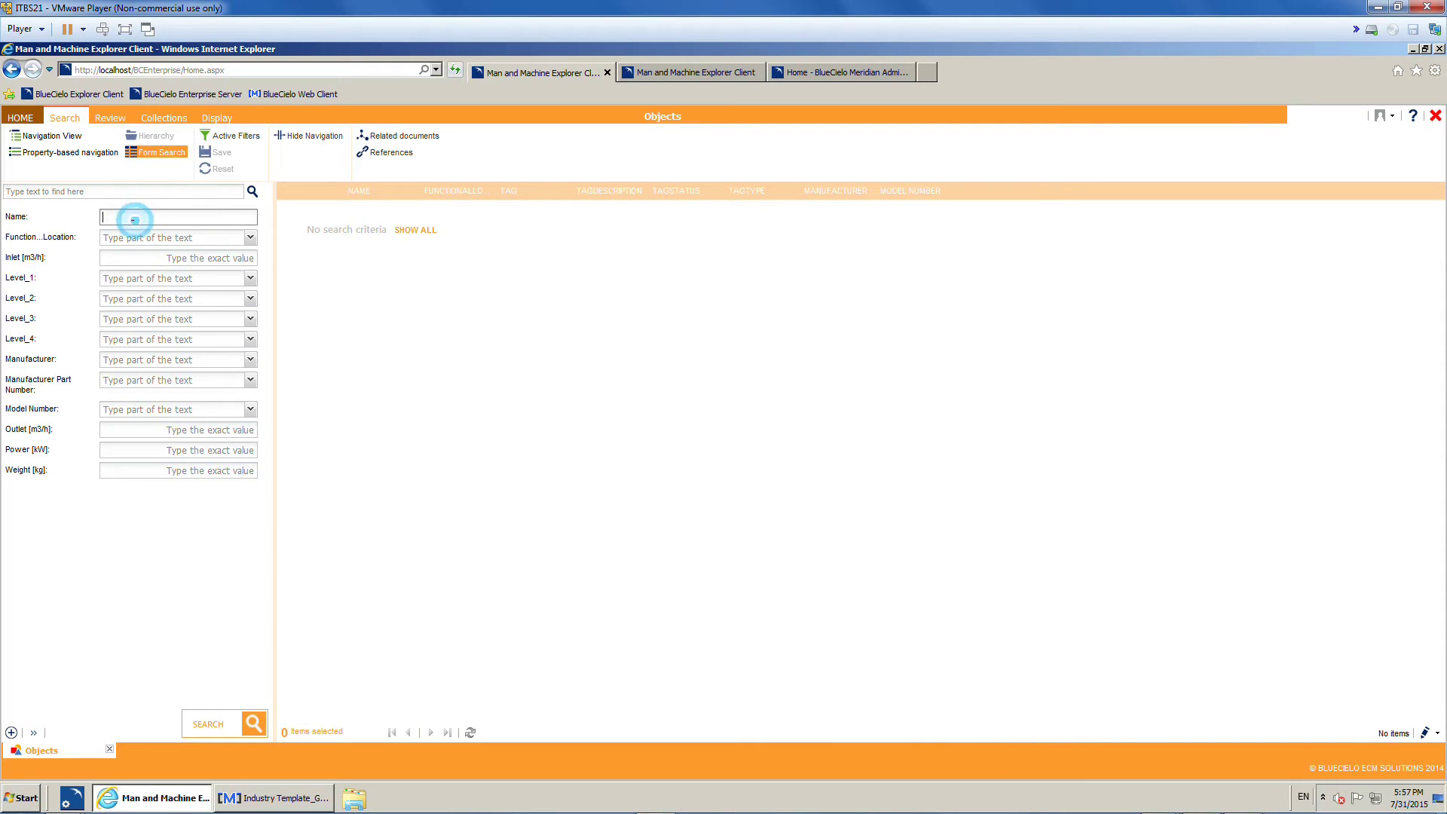
{"action": "type", "text": "zpw"}
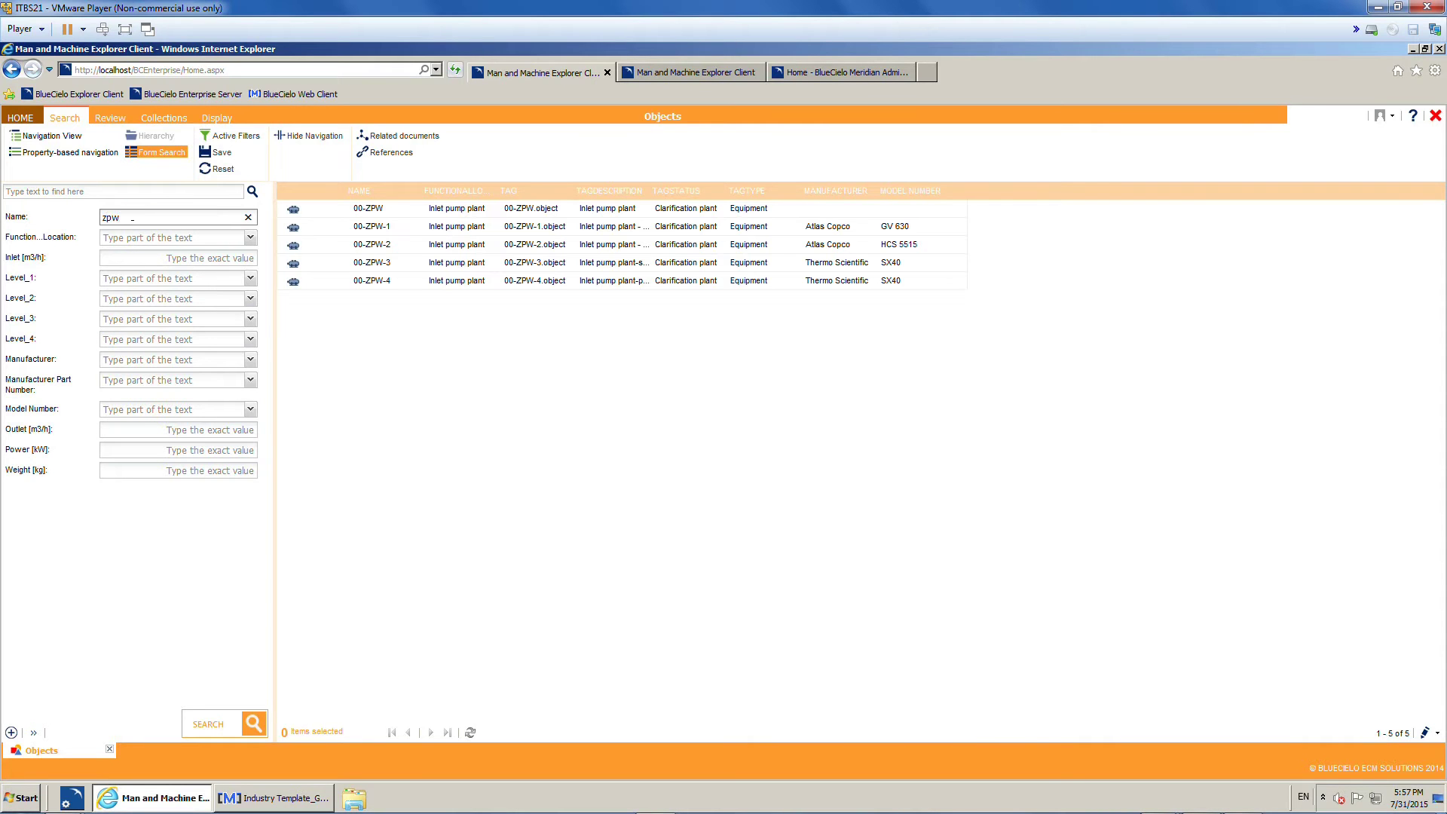
{"action": "double_click", "coordinate": [382, 262]}
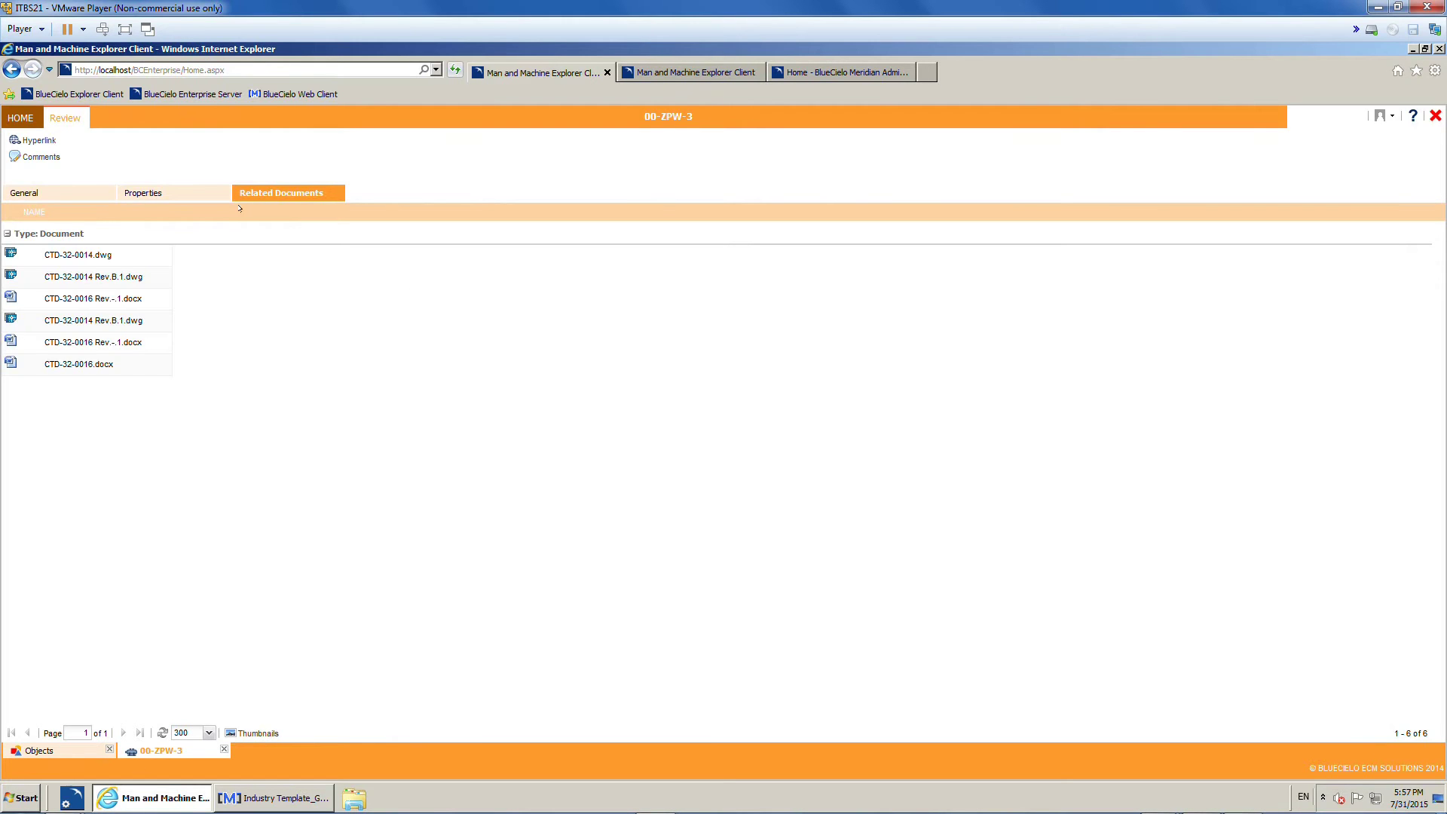
{"action": "left_click", "coordinate": [24, 194]}
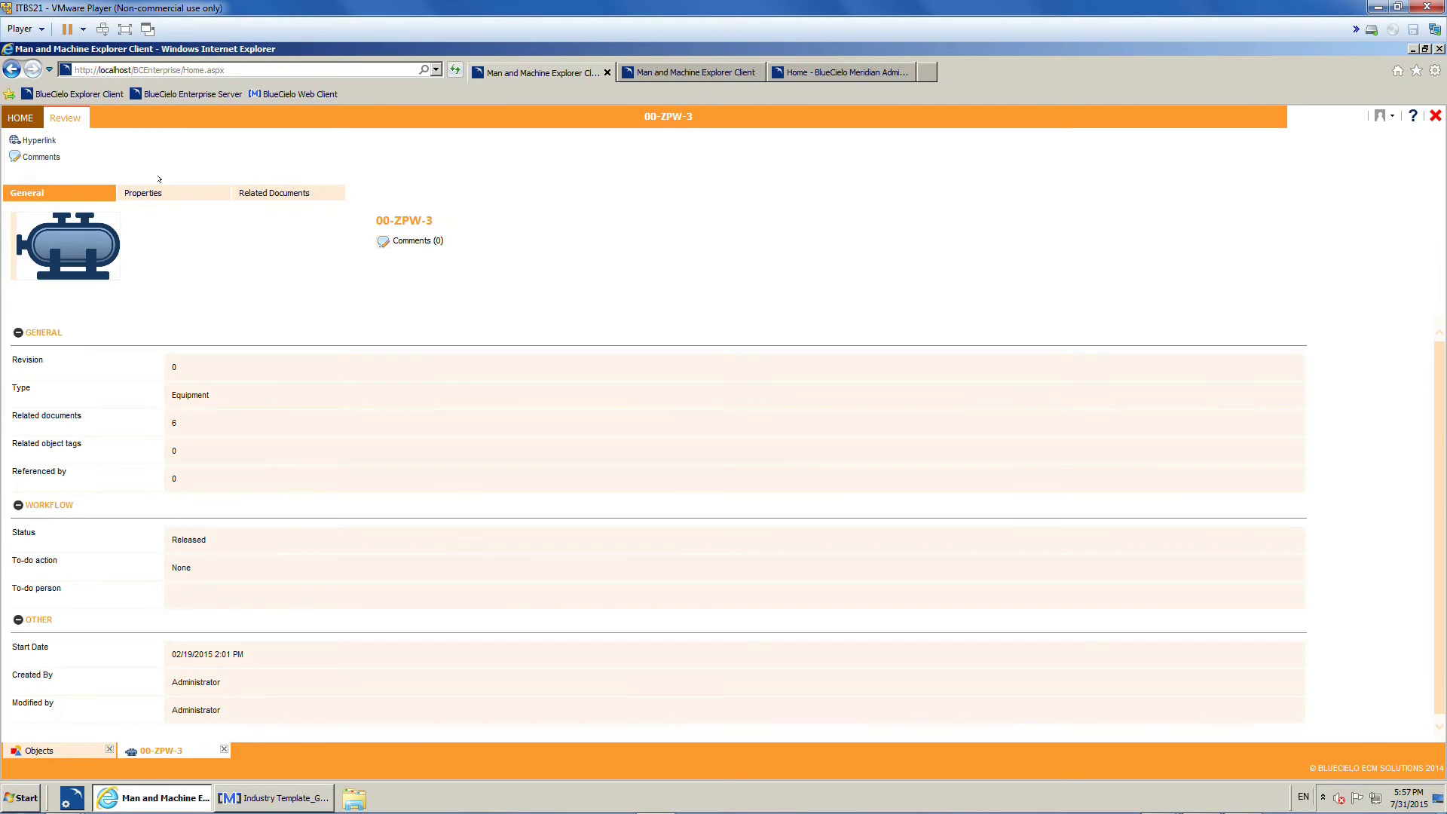
{"action": "left_click", "coordinate": [261, 194]}
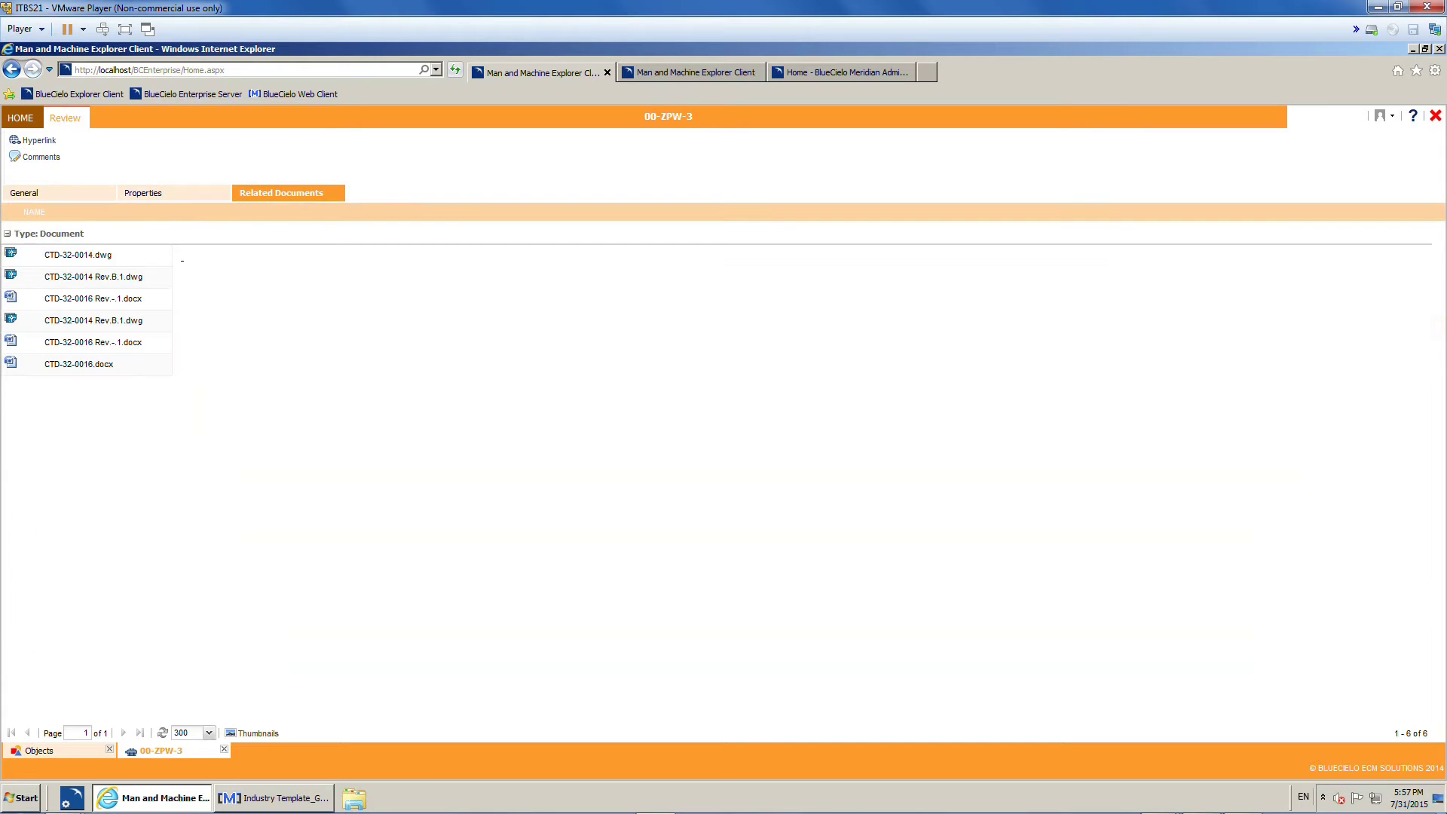
Step: Open the related document CTD-32-0014.dwg and review its details, properties and drawing preview
{"action": "double_click", "coordinate": [73, 253]}
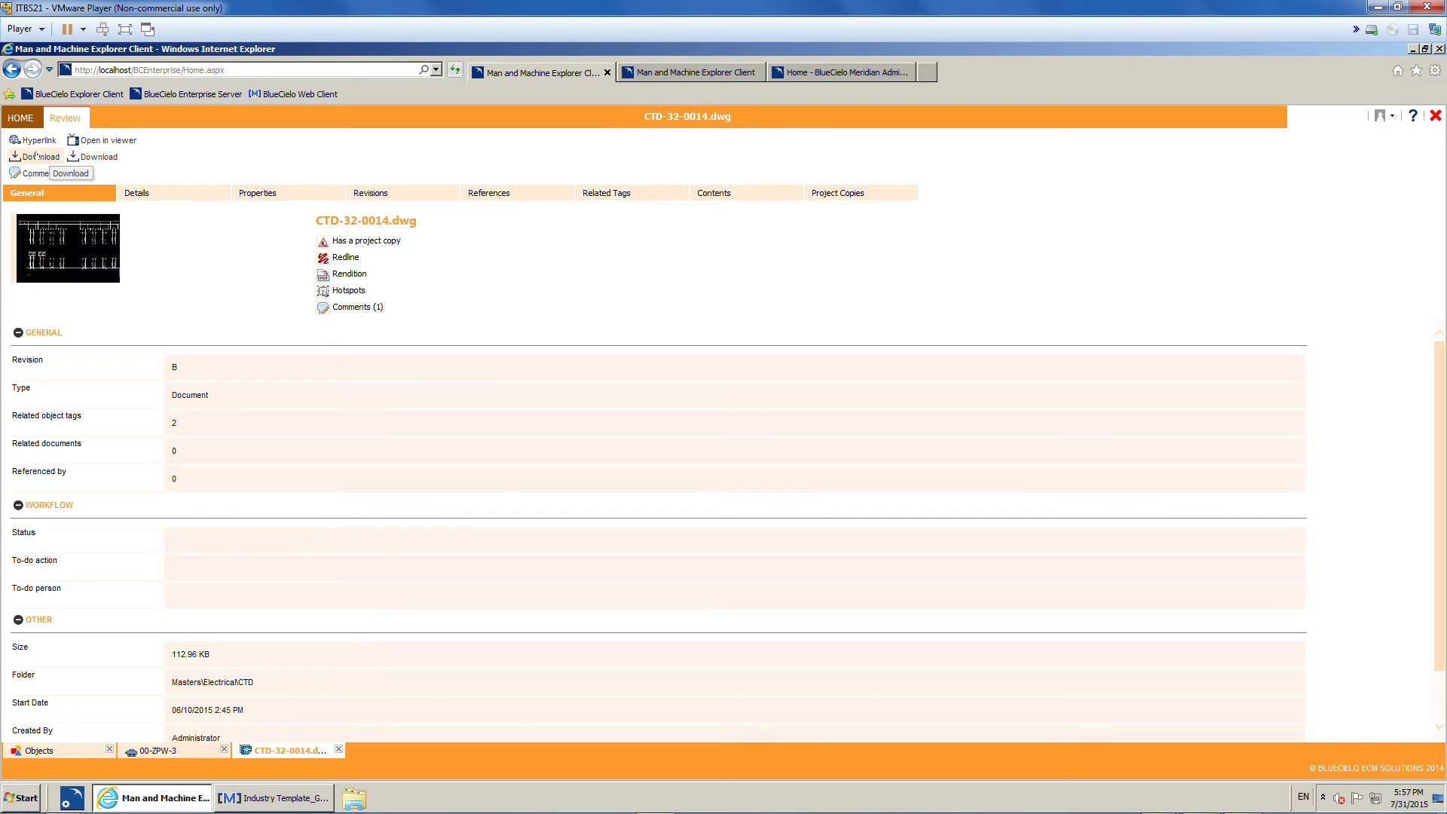
{"action": "left_click", "coordinate": [145, 192]}
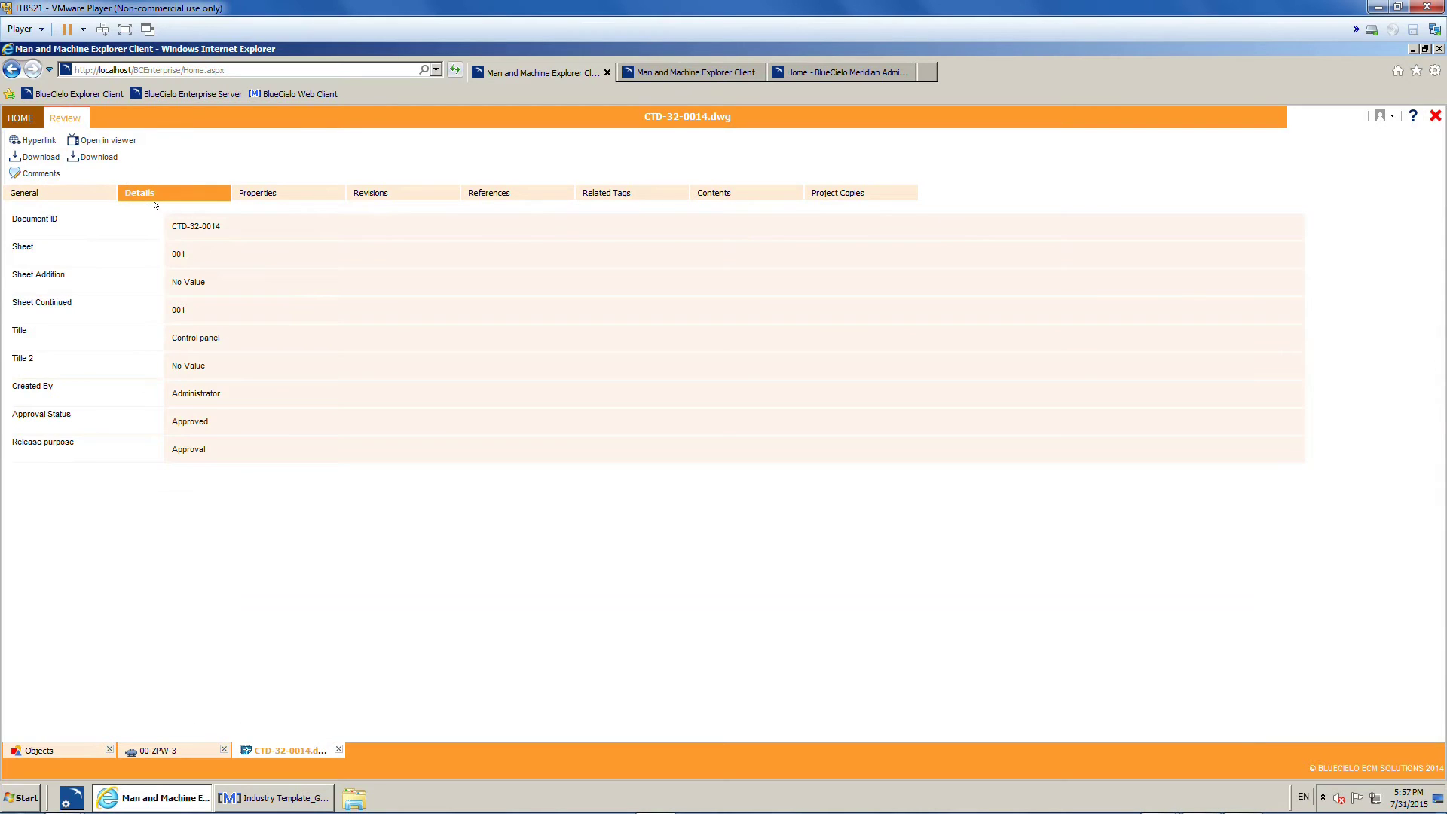
{"action": "left_click", "coordinate": [243, 194]}
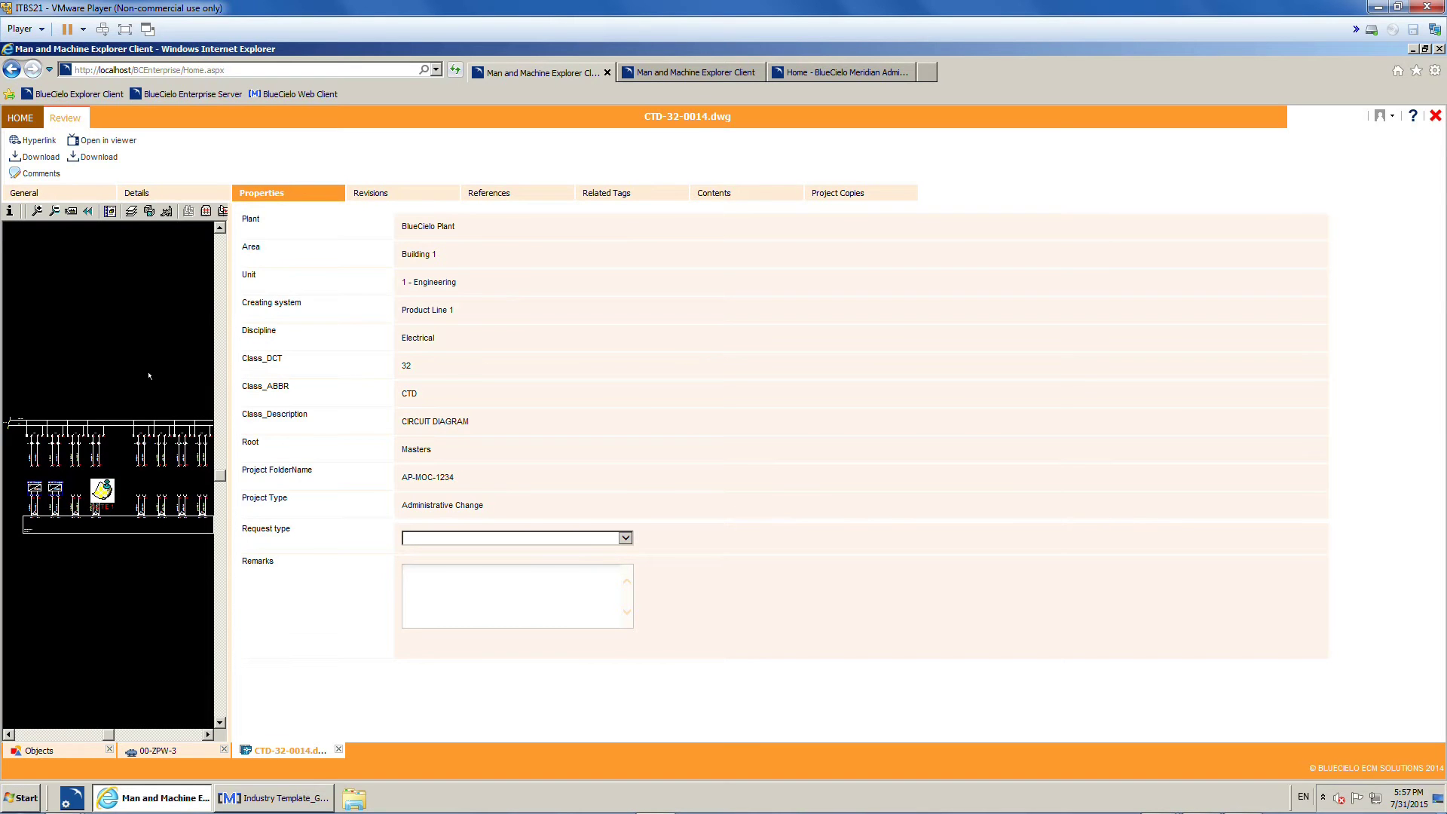
{"action": "left_click_drag", "start_coordinate": [127, 362], "coordinate": [123, 347]}
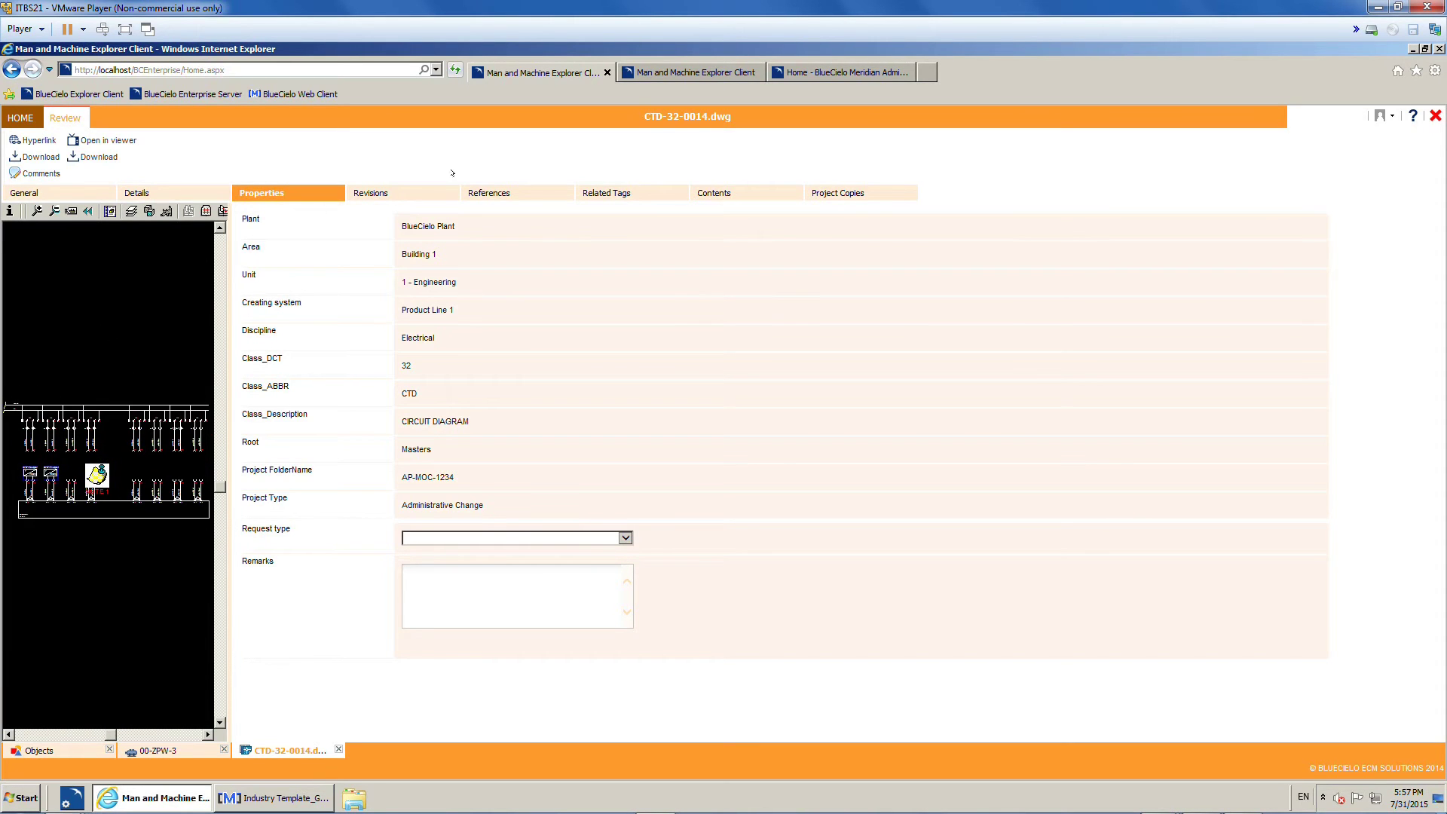
Step: List the revisions of CTD-32-0014.dwg and open revision B in the viewer
{"action": "left_click", "coordinate": [372, 194]}
{"action": "left_click", "coordinate": [169, 229]}
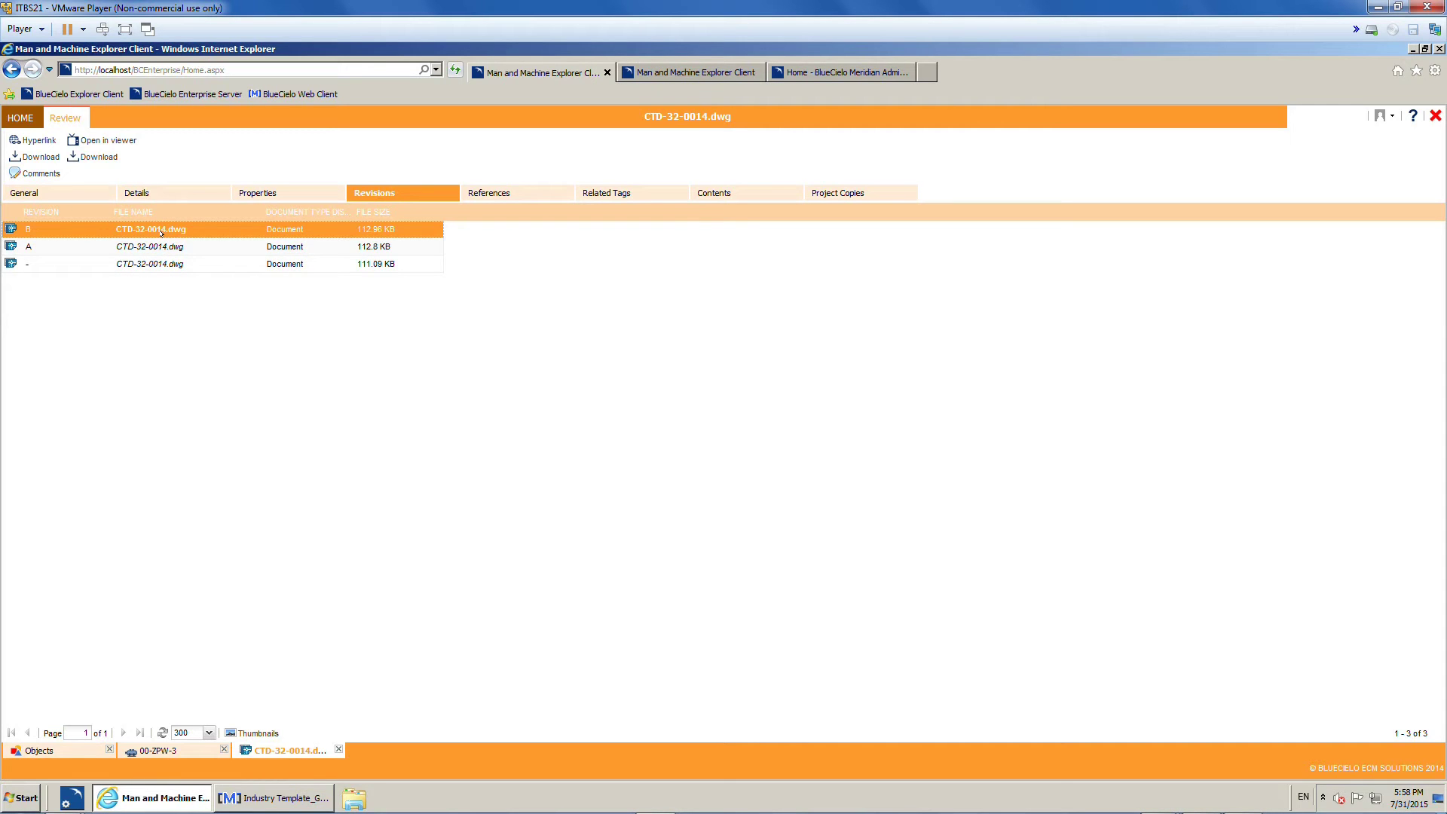
{"action": "right_click", "coordinate": [157, 230]}
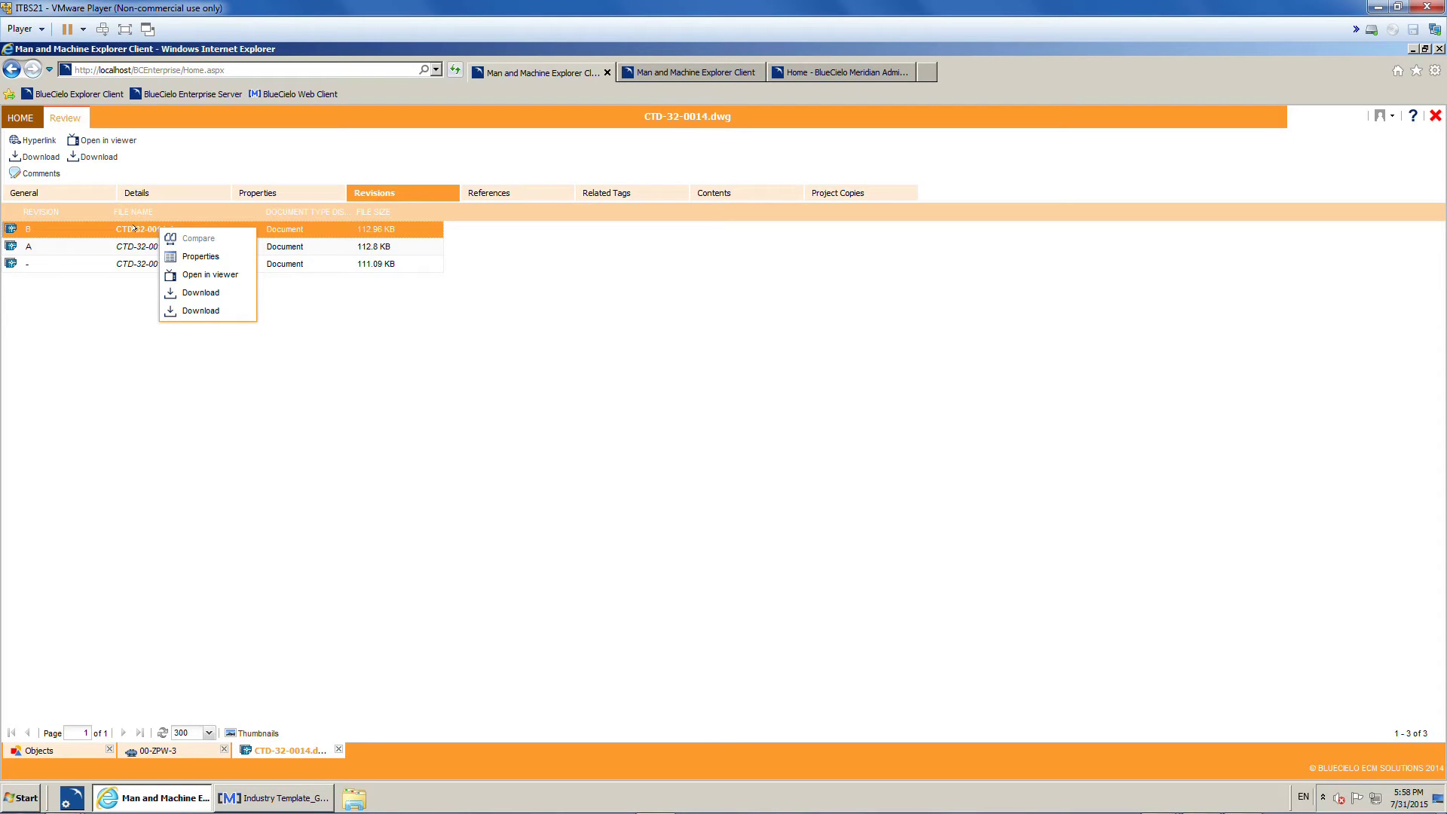
{"action": "left_click", "coordinate": [194, 275]}
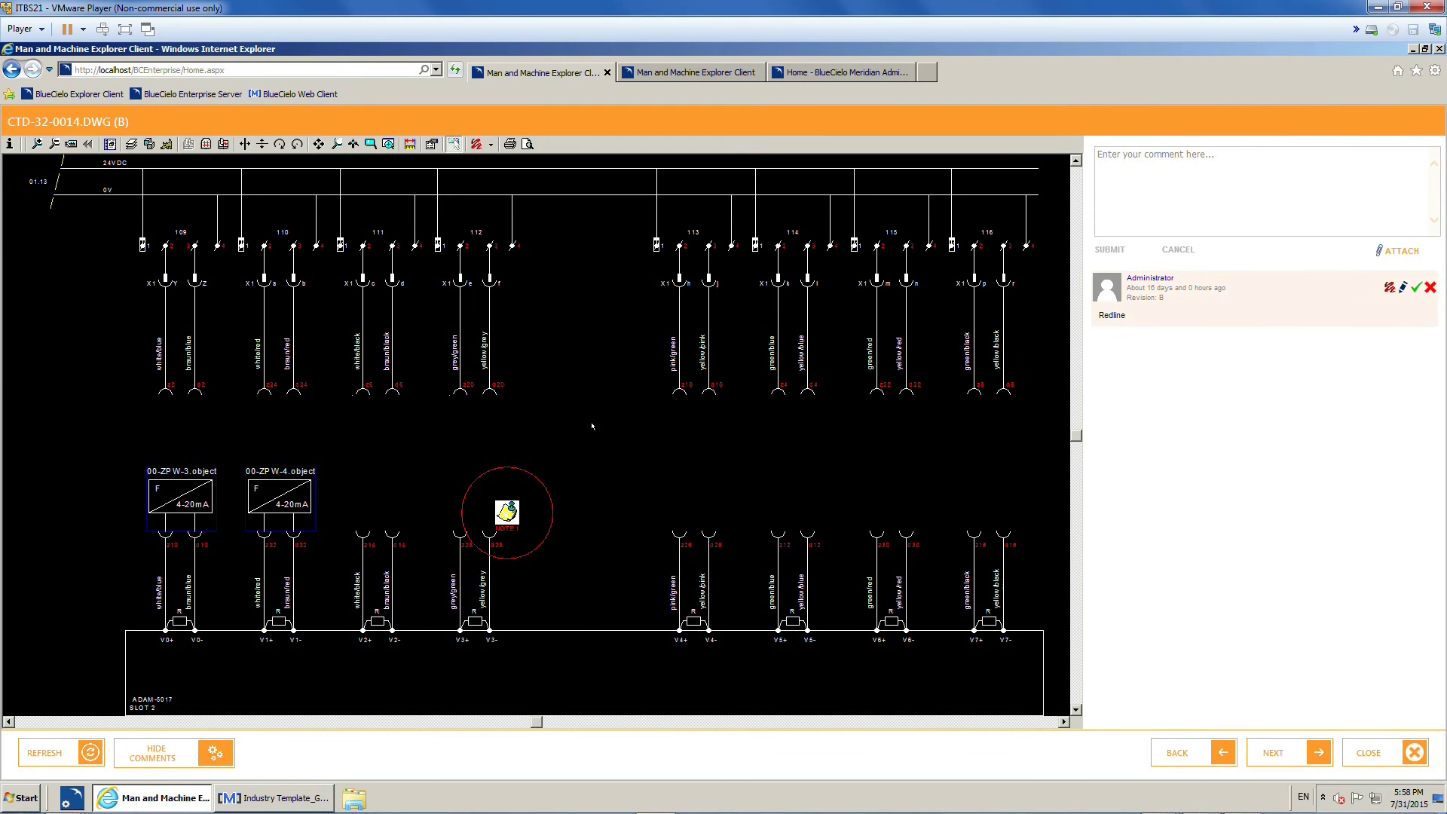
Step: Examine the 00-ZPW-3 and 00-ZPW-4 object tags and the circled redline note in the circuit diagram
{"action": "mouse_move", "coordinate": [605, 408]}
{"action": "left_mouse_down"}
{"action": "mouse_move", "coordinate": [578, 379]}
{"action": "mouse_move", "coordinate": [582, 407]}
{"action": "mouse_move", "coordinate": [574, 388]}
{"action": "left_mouse_up"}
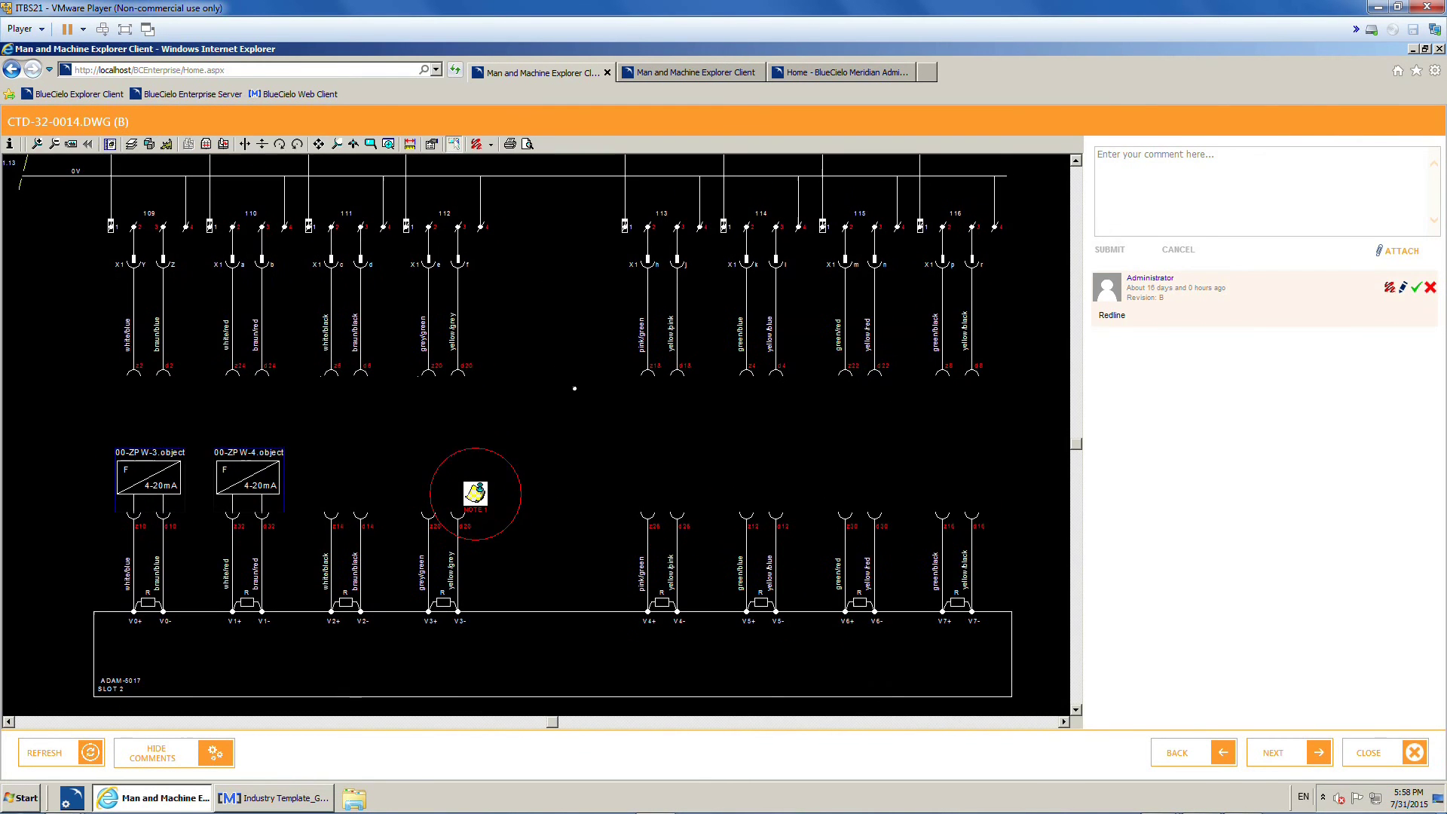
{"action": "mouse_move", "coordinate": [239, 453]}
{"action": "left_mouse_down"}
{"action": "mouse_move", "coordinate": [355, 318]}
{"action": "mouse_move", "coordinate": [355, 398]}
{"action": "left_mouse_up"}
{"action": "scroll", "coordinate": [355, 399], "scroll_direction": "up", "scroll_amount": 2}
{"action": "scroll", "coordinate": [135, 380], "scroll_direction": "up", "scroll_amount": 1}
{"action": "mouse_move", "coordinate": [135, 377]}
{"action": "left_mouse_down"}
{"action": "mouse_move", "coordinate": [454, 304]}
{"action": "mouse_move", "coordinate": [371, 384]}
{"action": "mouse_move", "coordinate": [264, 312]}
{"action": "left_mouse_up"}
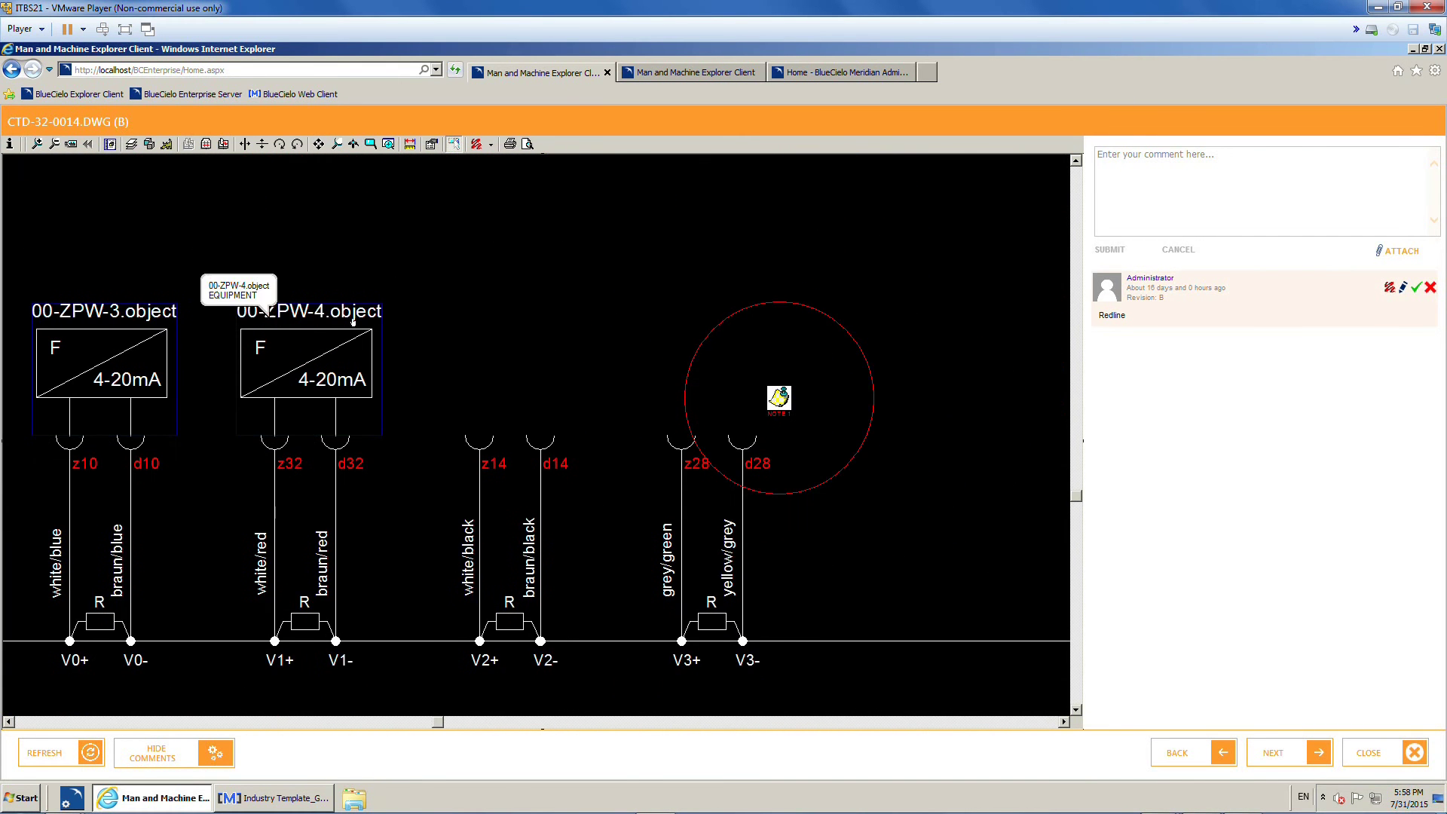
{"action": "scroll", "coordinate": [450, 318], "scroll_direction": "down", "scroll_amount": 2}
{"action": "left_click_drag", "start_coordinate": [598, 279], "coordinate": [395, 325]}
Step: Switch the viewer to the drawing sheet with the border and title block and examine the whole sheet
{"action": "left_click", "coordinate": [223, 145]}
{"action": "scroll", "coordinate": [512, 439], "scroll_direction": "up", "scroll_amount": 3}
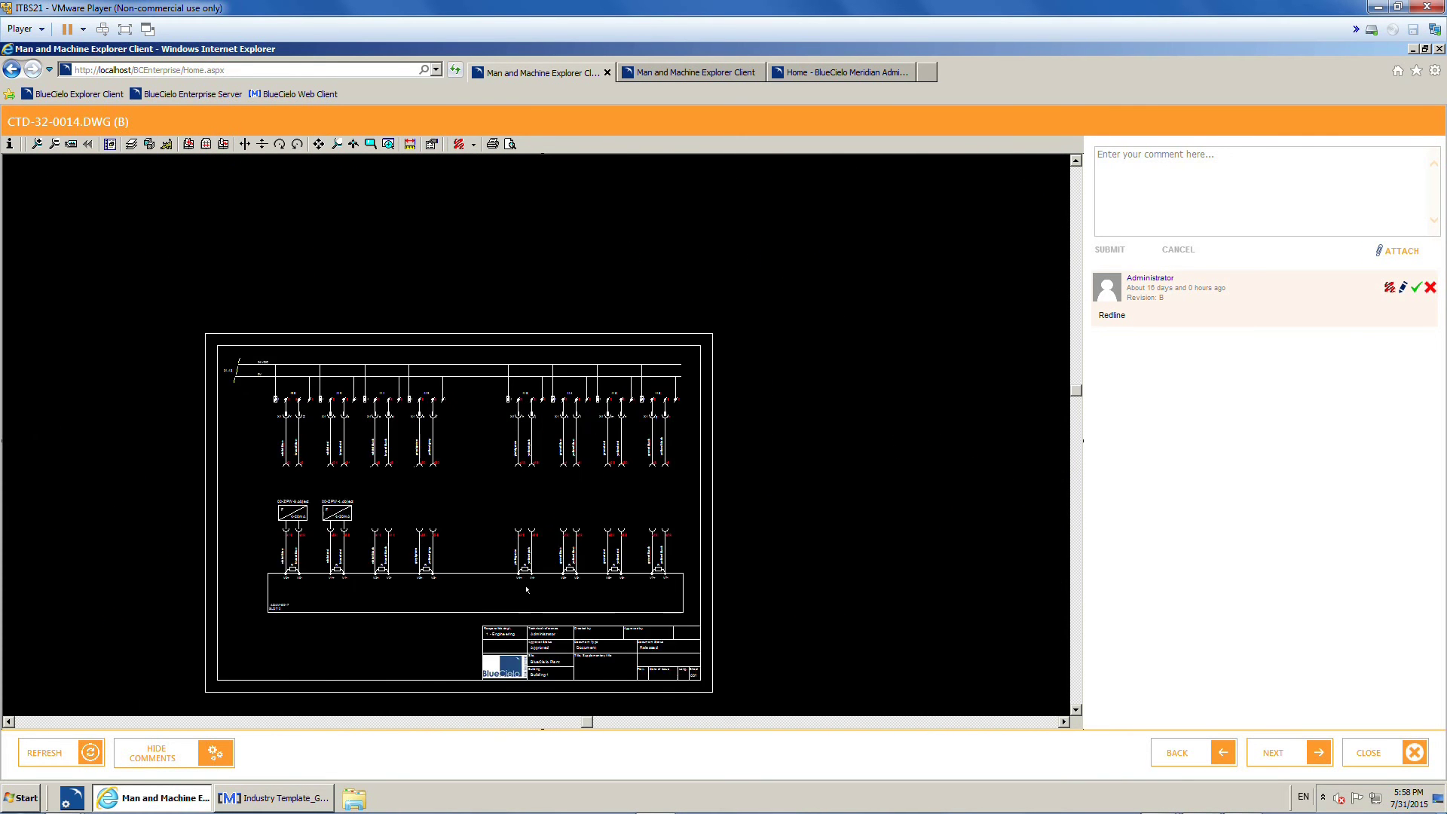
{"action": "left_click_drag", "start_coordinate": [512, 439], "coordinate": [530, 394]}
{"action": "scroll", "coordinate": [535, 528], "scroll_direction": "up", "scroll_amount": 3}
{"action": "scroll", "coordinate": [535, 528], "scroll_direction": "down", "scroll_amount": 3}
{"action": "left_click_drag", "start_coordinate": [431, 344], "coordinate": [447, 403]}
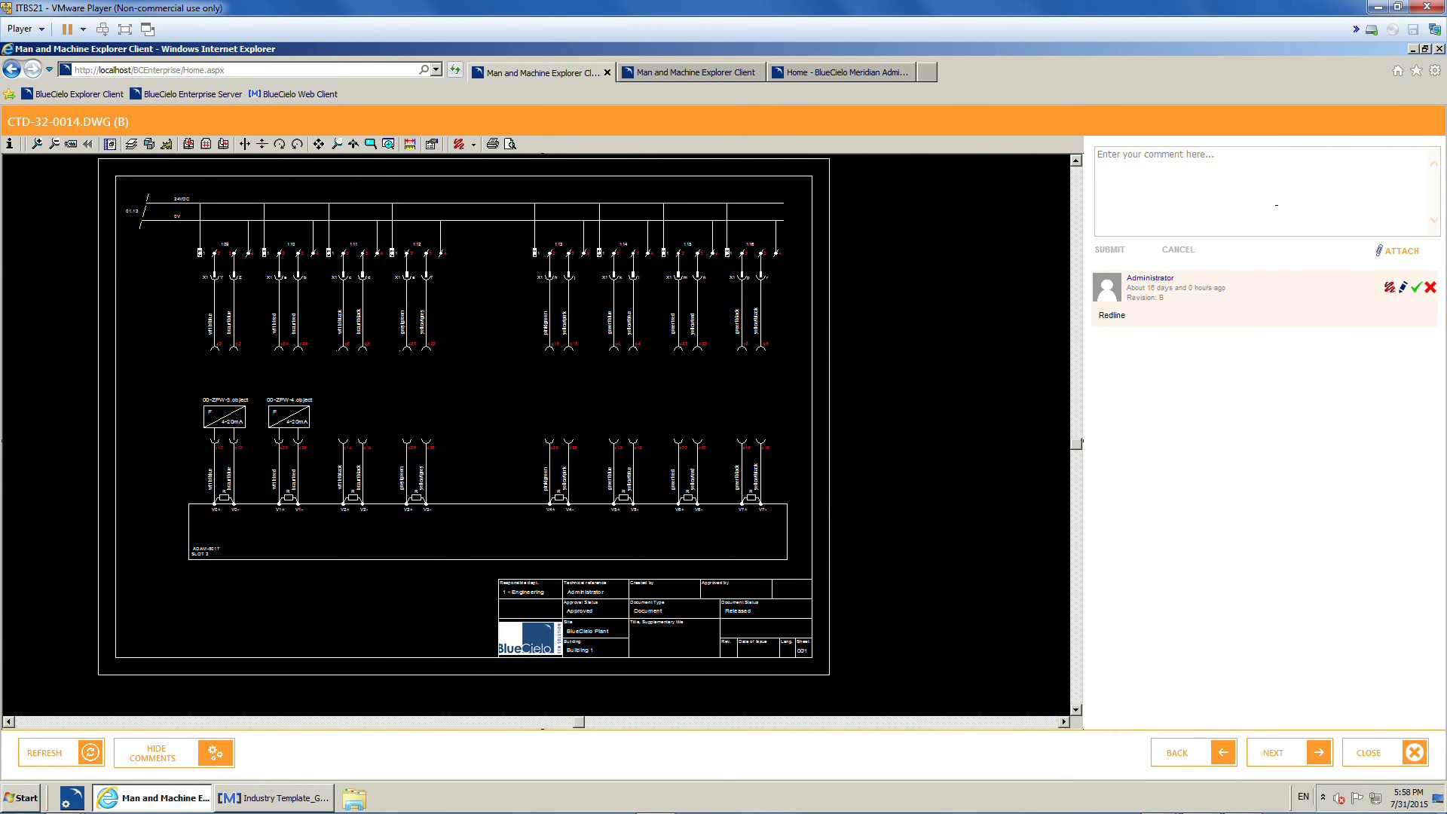